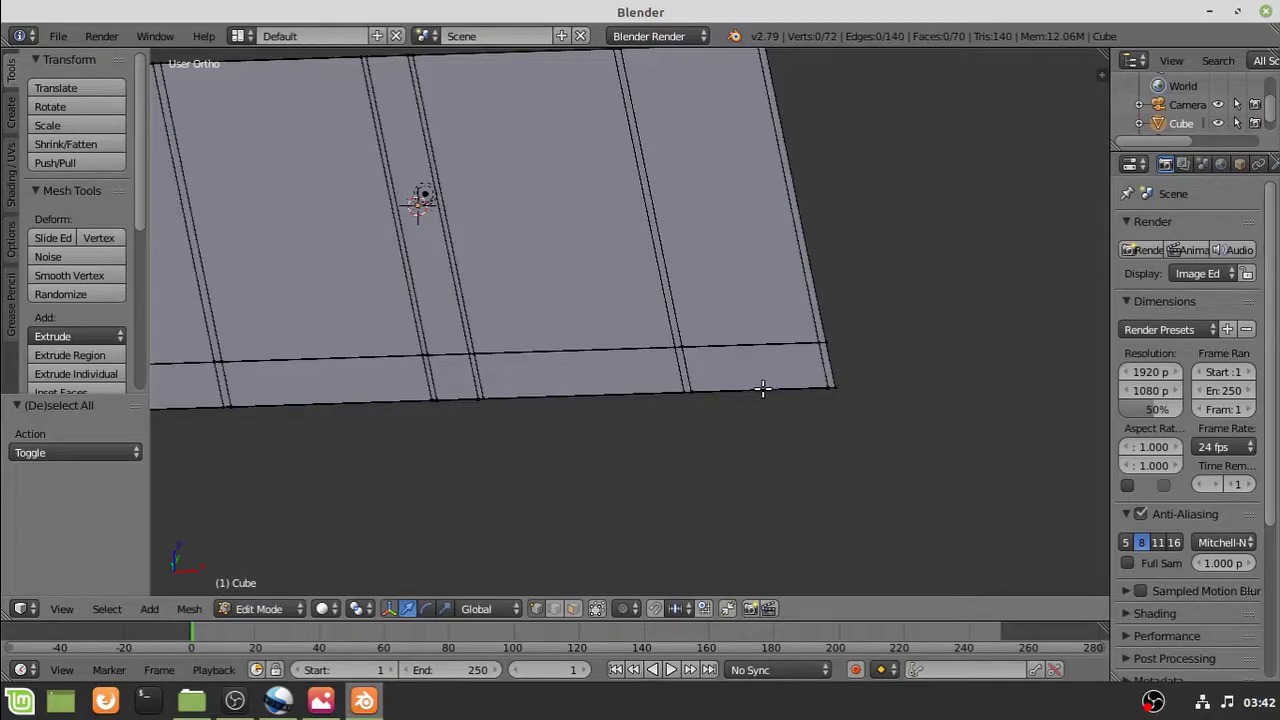
# Extrude the faces along the plate's front edge outward by about 2.2 units in the right view and clear the selection
pyautogui.moveTo(581, 346); pyautogui.dragTo(582, 347)
pyautogui.moveTo(582, 347); pyautogui.dragTo(577, 374, button='middle')
pyautogui.press('KP_3')
pyautogui.press('e')
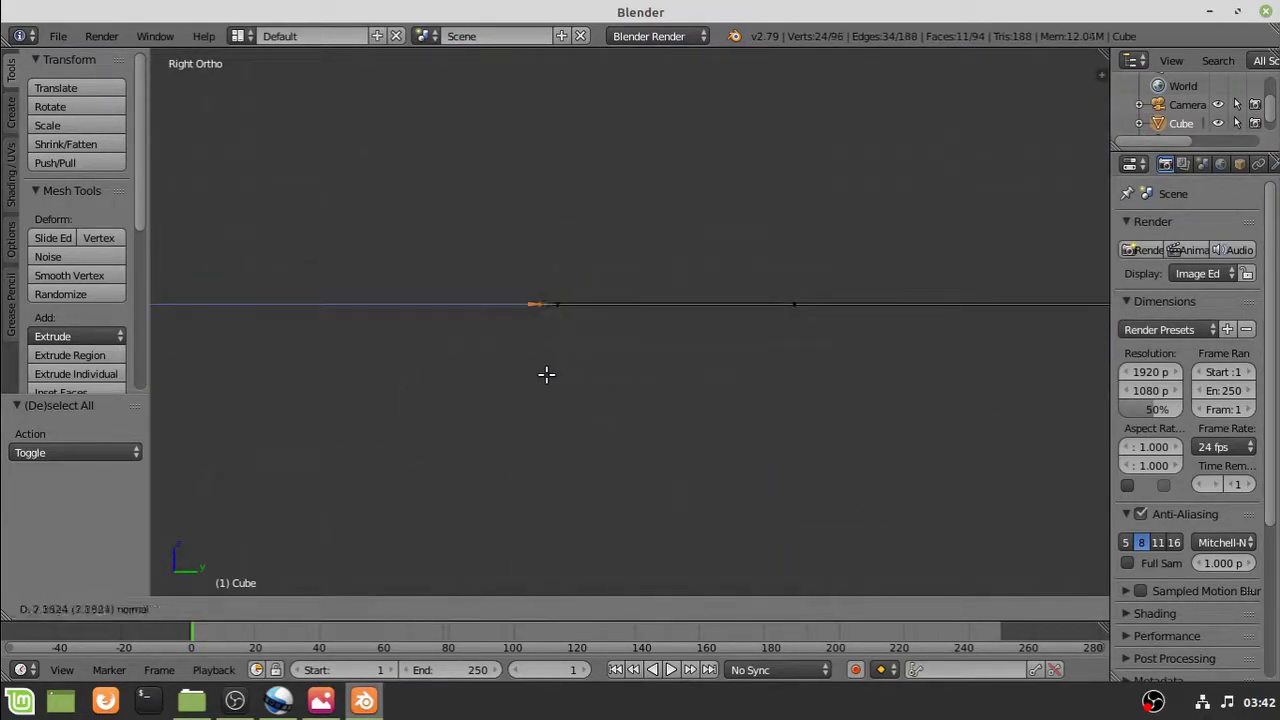
pyautogui.click(546, 369)
pyautogui.moveTo(546, 369); pyautogui.dragTo(628, 406, button='middle')
pyautogui.press('a')
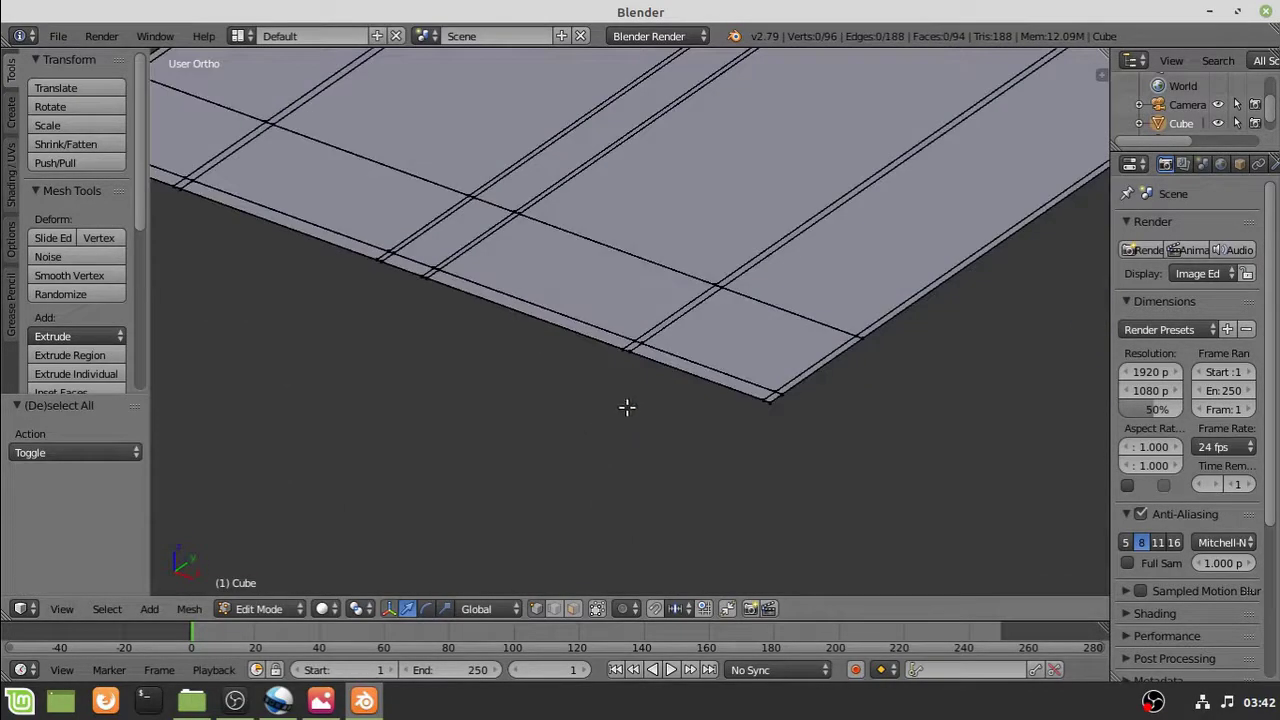
# Select the narrow face strip along the plate's right border in face mode, working in the top view
pyautogui.keyDown('shift'); pyautogui.moveTo(652, 323); pyautogui.dragTo(655, 450, button='middle'); pyautogui.keyUp('shift')
pyautogui.scroll(-3, 655, 450)
pyautogui.moveTo(655, 450)
pyautogui.mouseDown(button='middle')
pyautogui.moveTo(686, 440)
pyautogui.moveTo(681, 427)
pyautogui.moveTo(631, 443)
pyautogui.mouseUp(button='middle')
pyautogui.scroll(2, 686, 440)
pyautogui.scroll(4, 631, 443)
pyautogui.scroll(-2, 517, 366)
pyautogui.press('KP_7')
pyautogui.scroll(-7, 377, 246)
pyautogui.keyDown('shift'); pyautogui.moveTo(720, 315); pyautogui.dragTo(699, 445, button='middle'); pyautogui.keyUp('shift')
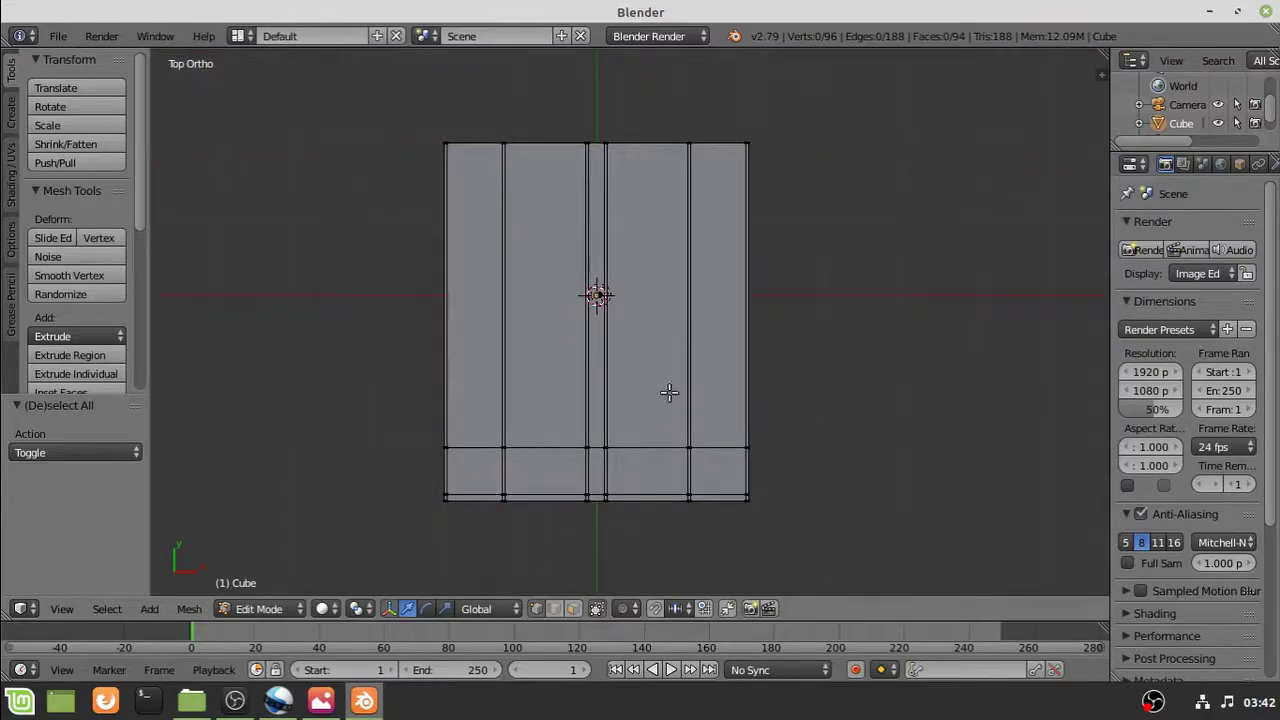
pyautogui.scroll(2, 710, 354)
pyautogui.keyDown('shift'); pyautogui.moveTo(717, 328); pyautogui.dragTo(608, 280, button='middle'); pyautogui.keyUp('shift')
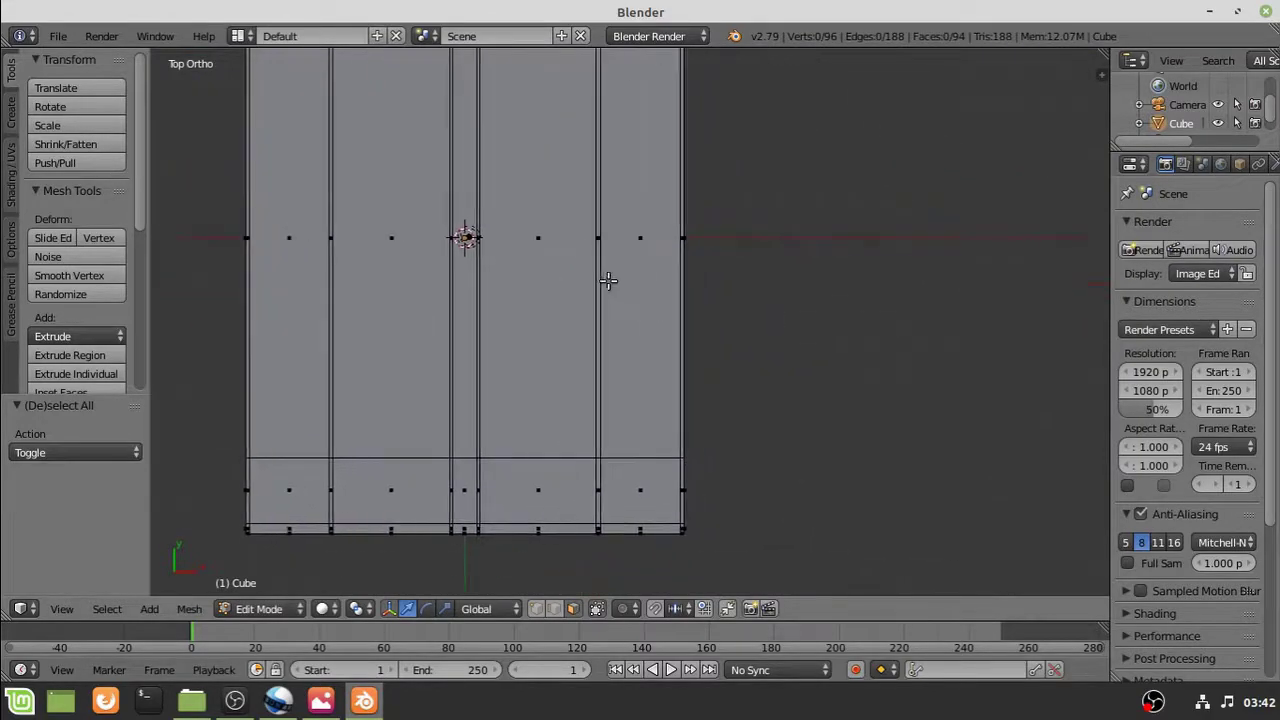
pyautogui.scroll(2, 665, 324)
pyautogui.scroll(-2, 706, 302)
pyautogui.keyDown('shift'); pyautogui.moveTo(700, 268); pyautogui.dragTo(679, 395, button='middle'); pyautogui.keyUp('shift')
pyautogui.keyDown('shift'); pyautogui.moveTo(685, 536); pyautogui.dragTo(642, 297, button='middle'); pyautogui.keyUp('shift')
pyautogui.scroll(5, 623, 383)
pyautogui.keyDown('shift'); pyautogui.moveTo(620, 586); pyautogui.dragTo(612, 319, button='middle'); pyautogui.keyUp('shift')
pyautogui.scroll(2, 612, 319)
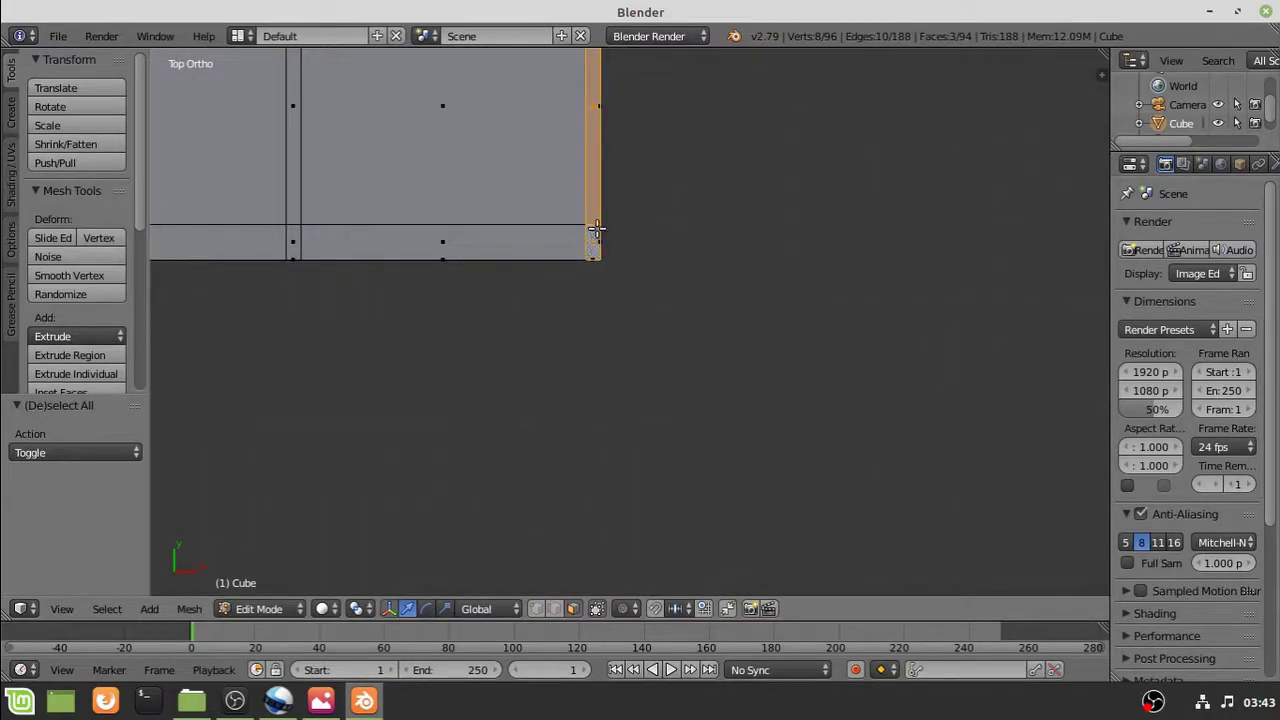
# Add the front border row and the narrow strip along the left border to the face selection
pyautogui.keyDown('shift'); pyautogui.rightClick(337, 238); pyautogui.keyUp('shift')
pyautogui.keyDown('shift'); pyautogui.moveTo(433, 334); pyautogui.dragTo(725, 337, button='middle'); pyautogui.keyUp('shift')
pyautogui.keyDown('ctrl'); pyautogui.rightClick(288, 245); pyautogui.keyUp('ctrl')
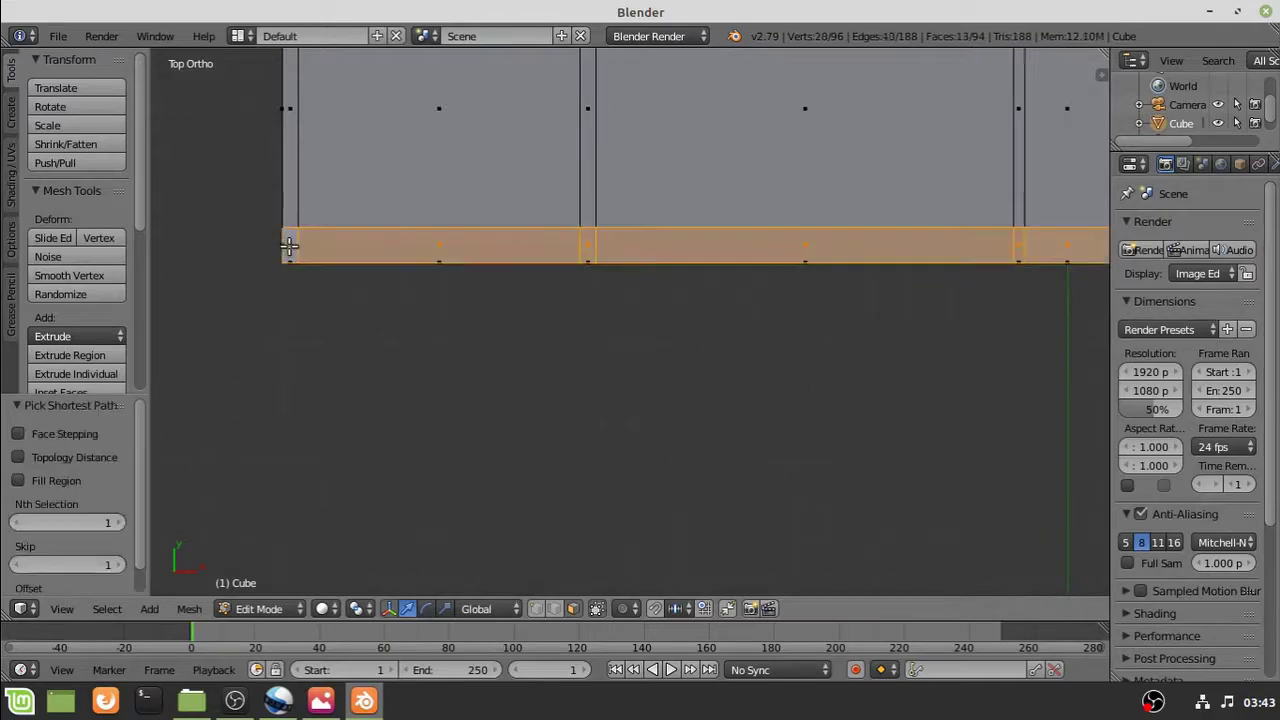
pyautogui.keyDown('shift'); pyautogui.moveTo(288, 246); pyautogui.dragTo(322, 382, button='middle'); pyautogui.keyUp('shift')
pyautogui.keyDown('shift'); pyautogui.rightClick(321, 329); pyautogui.keyUp('shift')
pyautogui.keyDown('shift'); pyautogui.moveTo(402, 192); pyautogui.dragTo(411, 434, button='middle'); pyautogui.keyUp('shift')
pyautogui.keyDown('shift'); pyautogui.moveTo(494, 246); pyautogui.dragTo(523, 520, button='middle'); pyautogui.keyUp('shift')
pyautogui.scroll(-2, 512, 287)
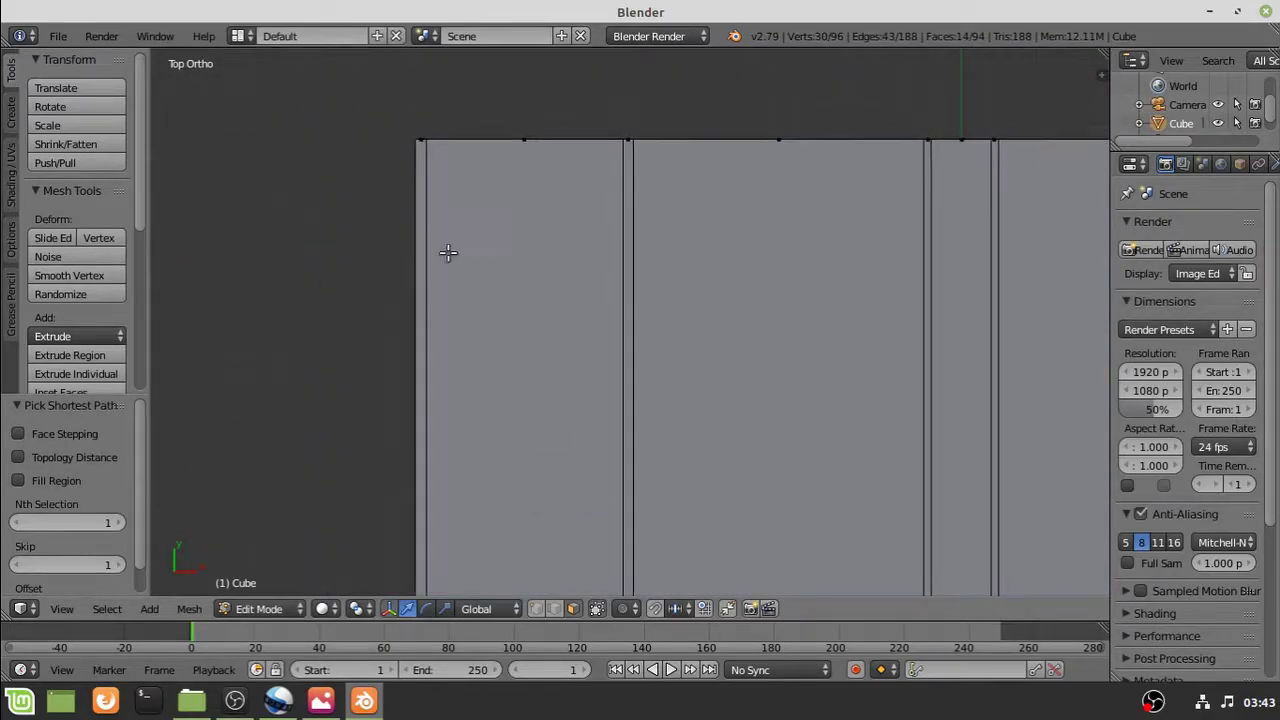
# Add the left divider strip and the thin strips on both sides of the centre band to the selection
pyautogui.keyDown('shift'); pyautogui.rightClick(627, 215); pyautogui.keyUp('shift')
pyautogui.keyDown('shift'); pyautogui.moveTo(679, 365); pyautogui.dragTo(591, 65, button='middle'); pyautogui.keyUp('shift')
pyautogui.keyDown('shift'); pyautogui.moveTo(700, 570); pyautogui.dragTo(655, 179, button='middle'); pyautogui.keyUp('shift')
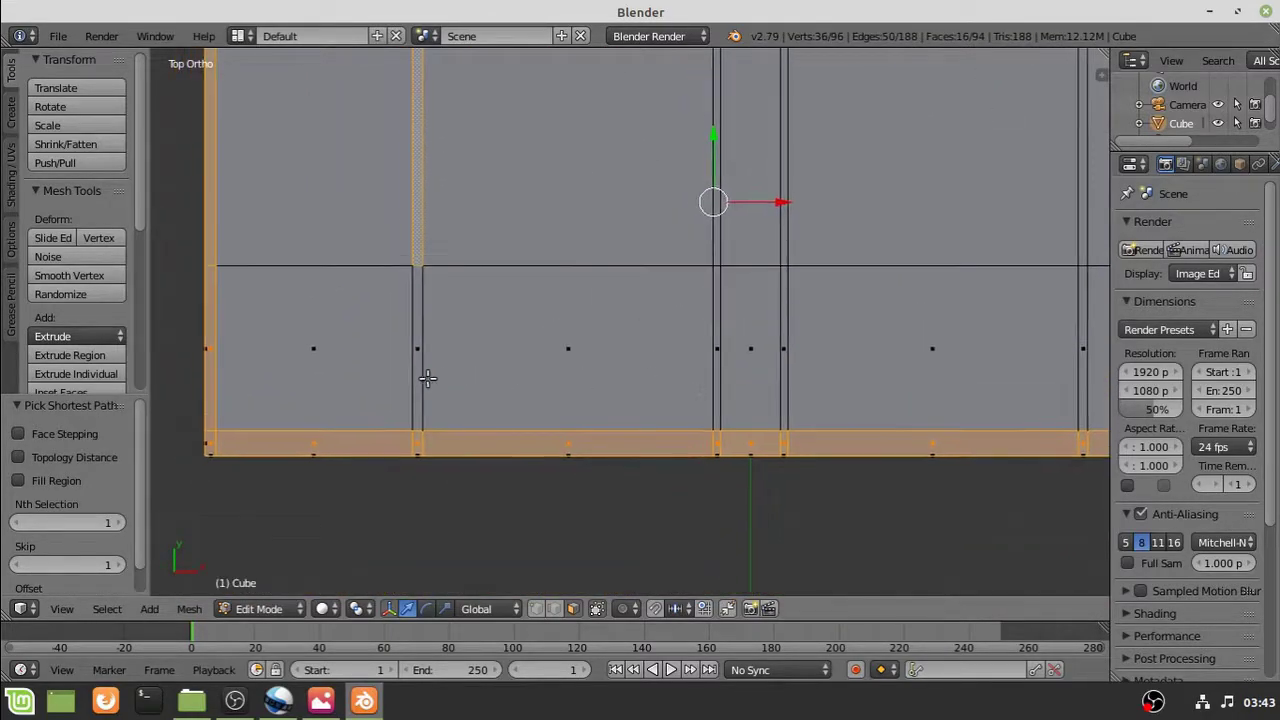
pyautogui.keyDown('shift'); pyautogui.rightClick(715, 405); pyautogui.keyUp('shift')
pyautogui.keyDown('shift'); pyautogui.moveTo(717, 390); pyautogui.dragTo(721, 541, button='middle'); pyautogui.keyUp('shift')
pyautogui.keyDown('shift'); pyautogui.moveTo(829, 146); pyautogui.dragTo(677, 580, button='middle'); pyautogui.keyUp('shift')
pyautogui.keyDown('shift'); pyautogui.moveTo(706, 300); pyautogui.dragTo(673, 449, button='middle'); pyautogui.keyUp('shift')
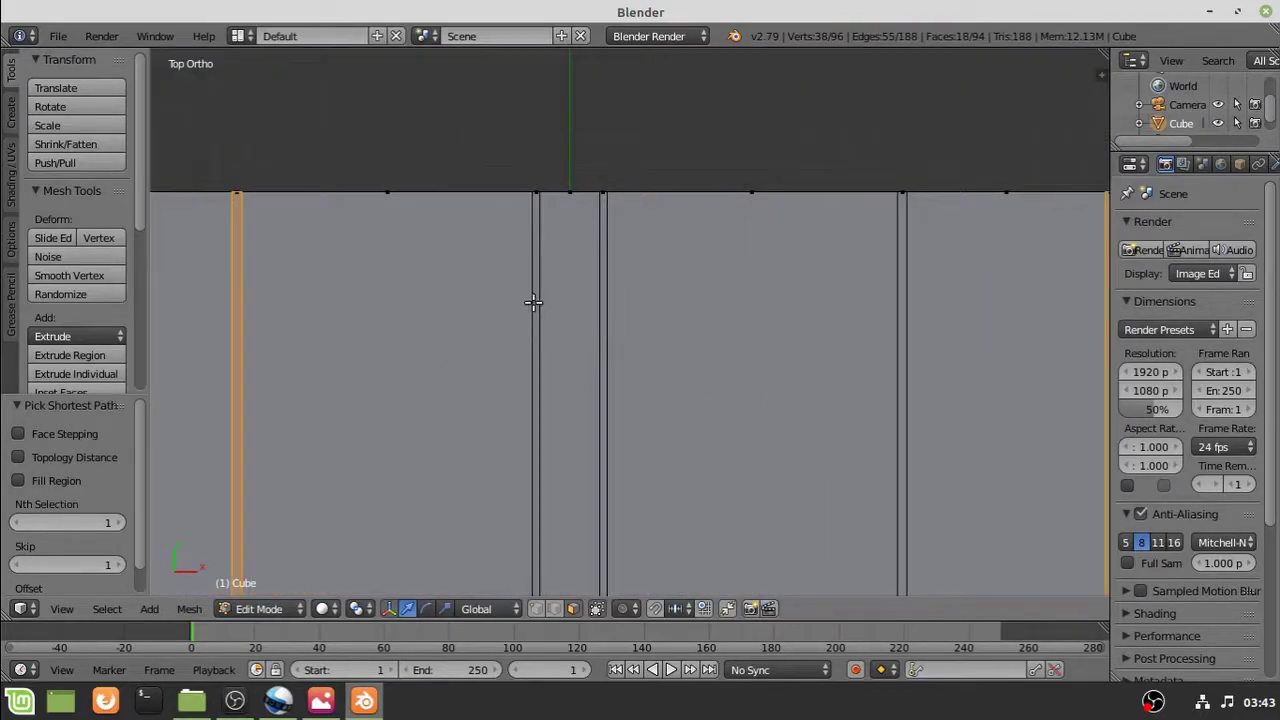
pyautogui.keyDown('shift'); pyautogui.rightClick(606, 259); pyautogui.keyUp('shift')
pyautogui.keyDown('shift'); pyautogui.scroll(-5, 723, 423); pyautogui.keyUp('shift')
pyautogui.keyDown('ctrl'); pyautogui.scroll(-1, 723, 400); pyautogui.keyUp('ctrl')
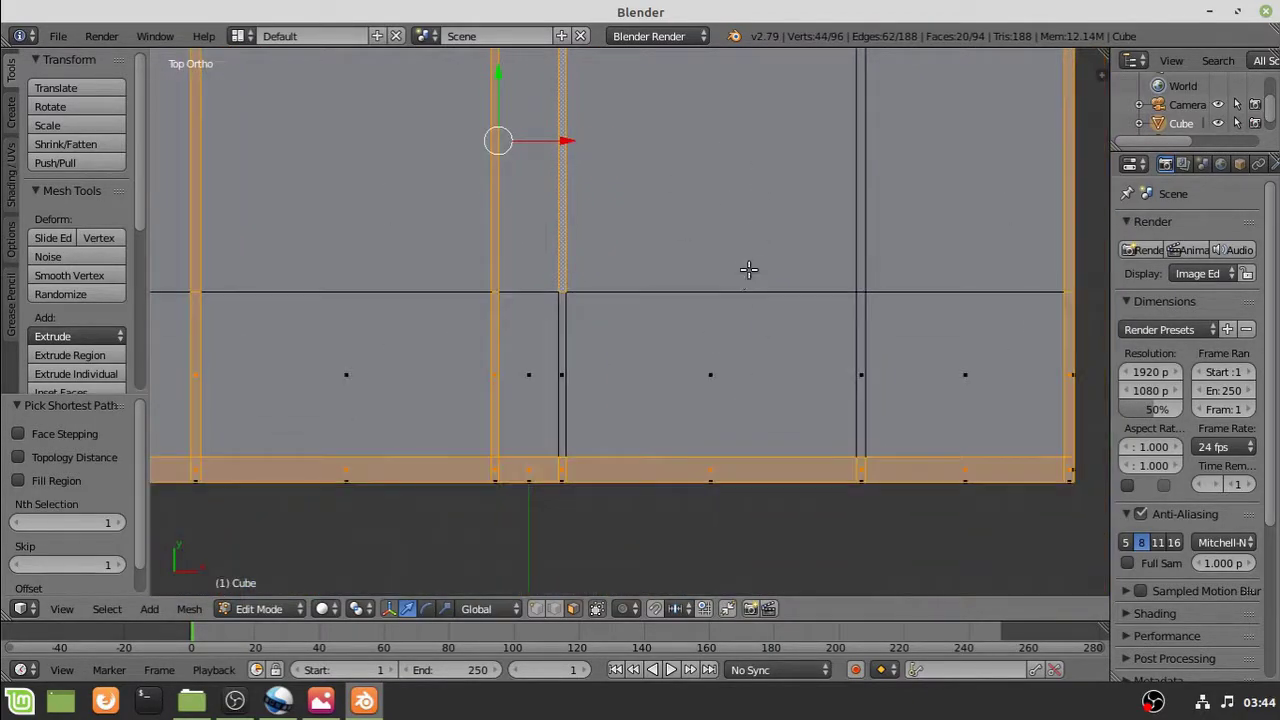
# Add the wide centre band and the right divider strip to the face selection
pyautogui.keyDown('shift'); pyautogui.rightClick(541, 329); pyautogui.keyUp('shift')
pyautogui.keyDown('shift'); pyautogui.rightClick(541, 260); pyautogui.keyUp('shift')
pyautogui.keyDown('shift'); pyautogui.moveTo(640, 100); pyautogui.dragTo(633, 299, button='middle'); pyautogui.keyUp('shift')
pyautogui.keyDown('shift'); pyautogui.moveTo(711, 150); pyautogui.dragTo(666, 590, button='middle'); pyautogui.keyUp('shift')
pyautogui.keyDown('shift'); pyautogui.rightClick(808, 211); pyautogui.keyUp('shift')
pyautogui.keyDown('shift'); pyautogui.moveTo(901, 560); pyautogui.dragTo(790, 164, button='middle'); pyautogui.keyUp('shift')
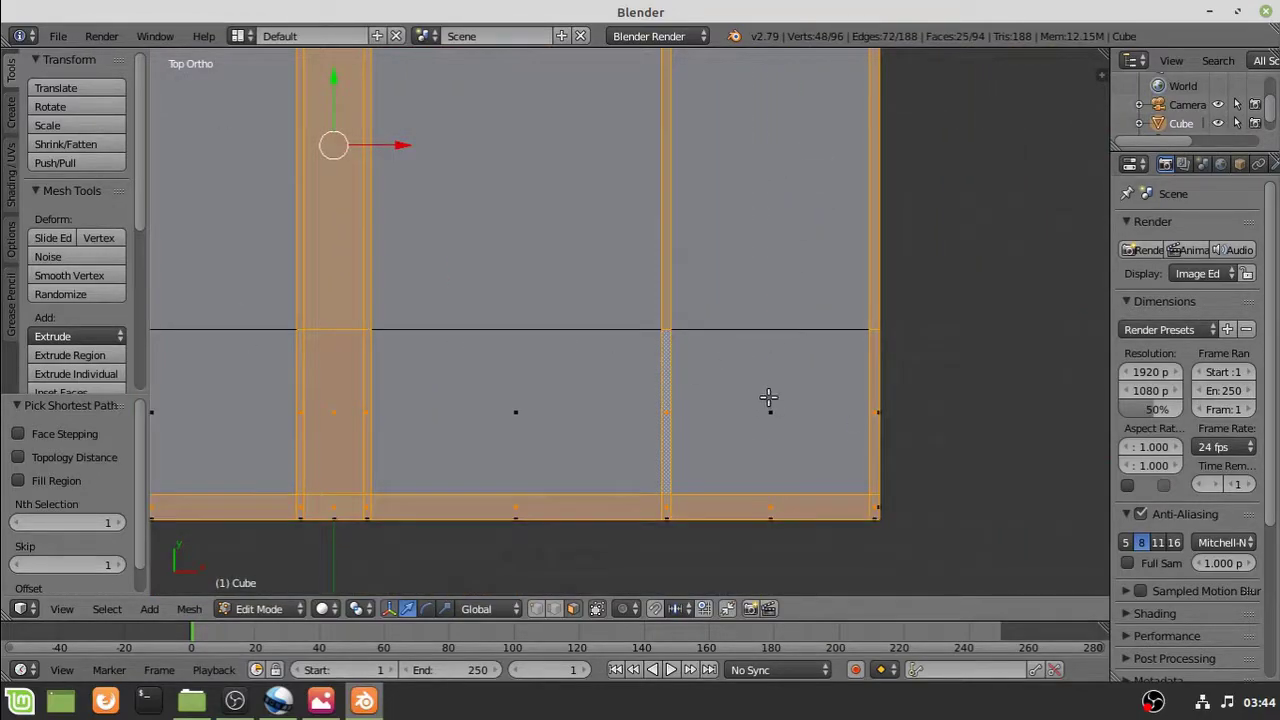
pyautogui.scroll(-5, 634, 277)
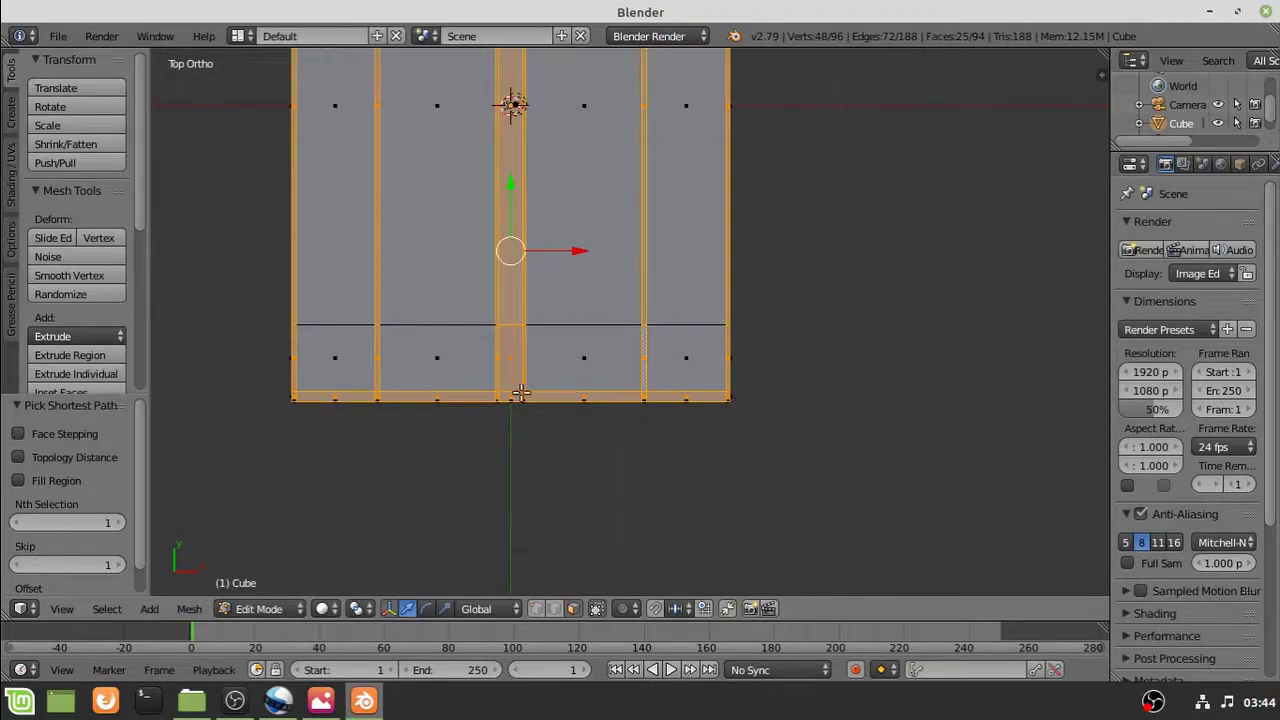
# Add the four panel faces in the row above the front border to the selection
pyautogui.keyDown('shift'); pyautogui.rightClick(678, 355); pyautogui.keyUp('shift')
pyautogui.keyDown('ctrl'); pyautogui.scroll(-1, 660, 491); pyautogui.keyUp('ctrl')
pyautogui.keyDown('shift'); pyautogui.scroll(4, 660, 491); pyautogui.keyUp('shift')
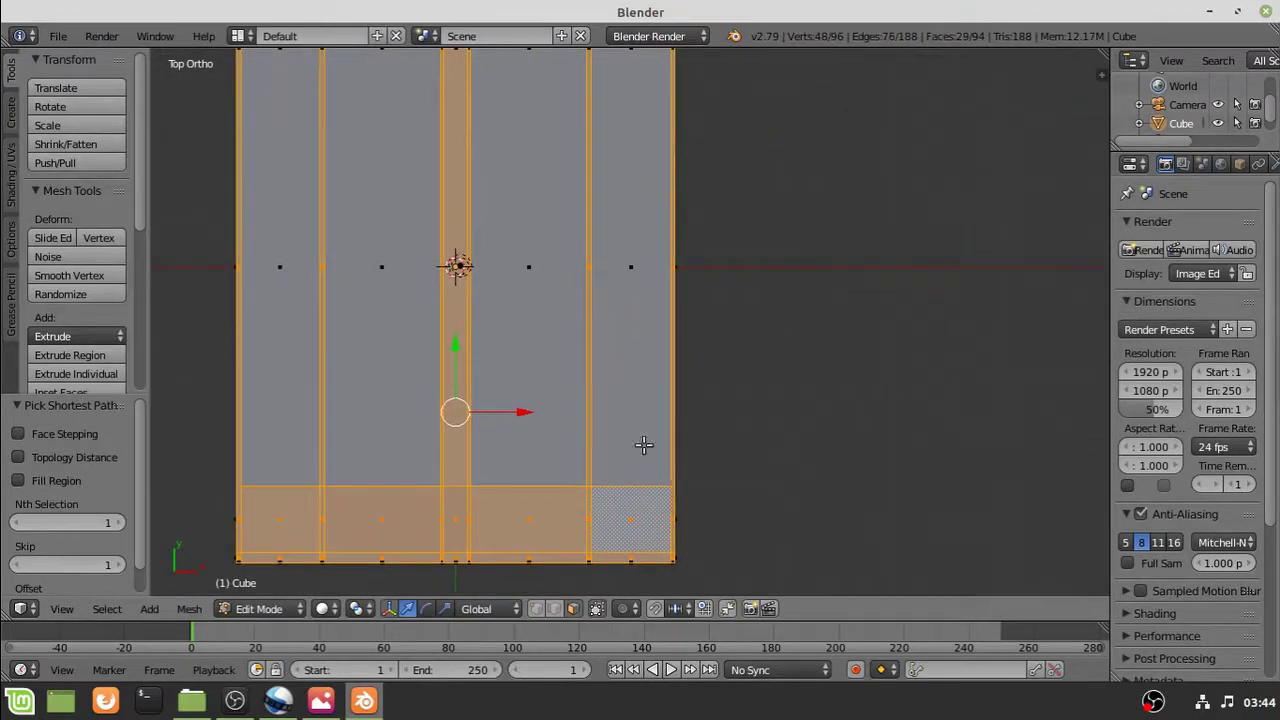
# Try extruding the selected frame faces upward by about 3.7 units, and undo the extrusion
pyautogui.moveTo(650, 406); pyautogui.dragTo(570, 363, button='middle')
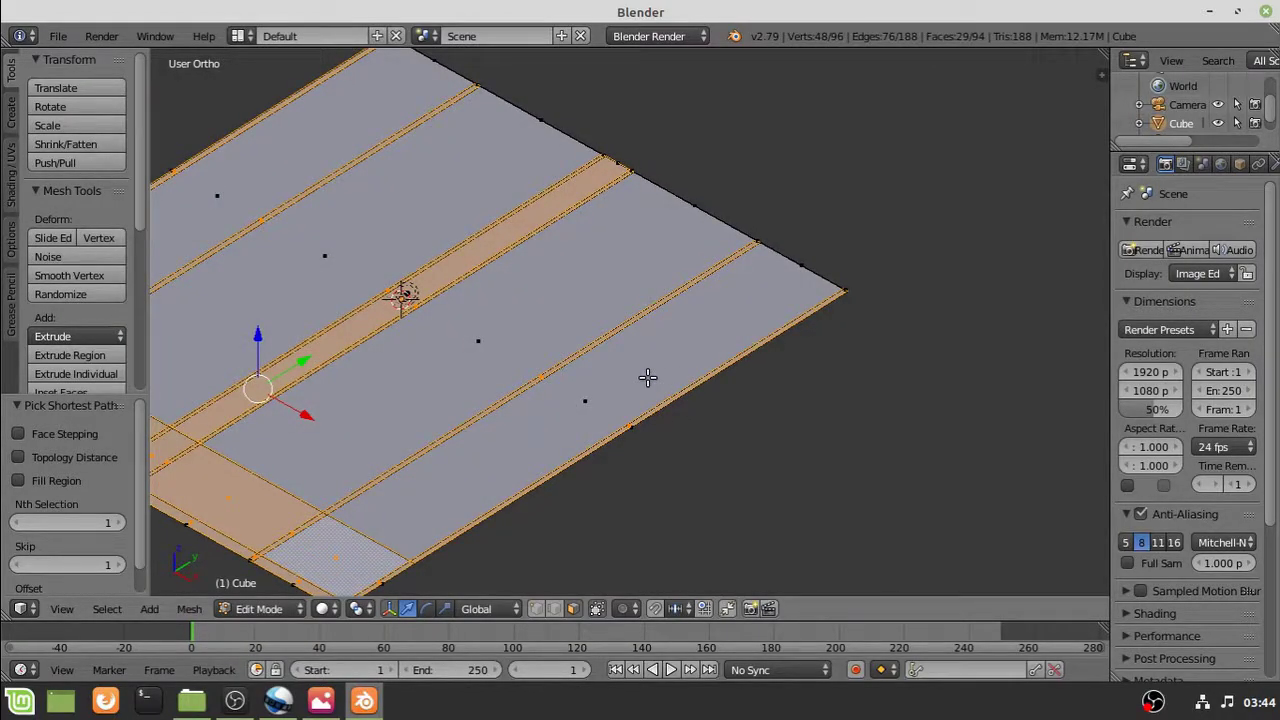
pyautogui.keyDown('shift'); pyautogui.moveTo(502, 379); pyautogui.dragTo(777, 272, button='middle'); pyautogui.keyUp('shift')
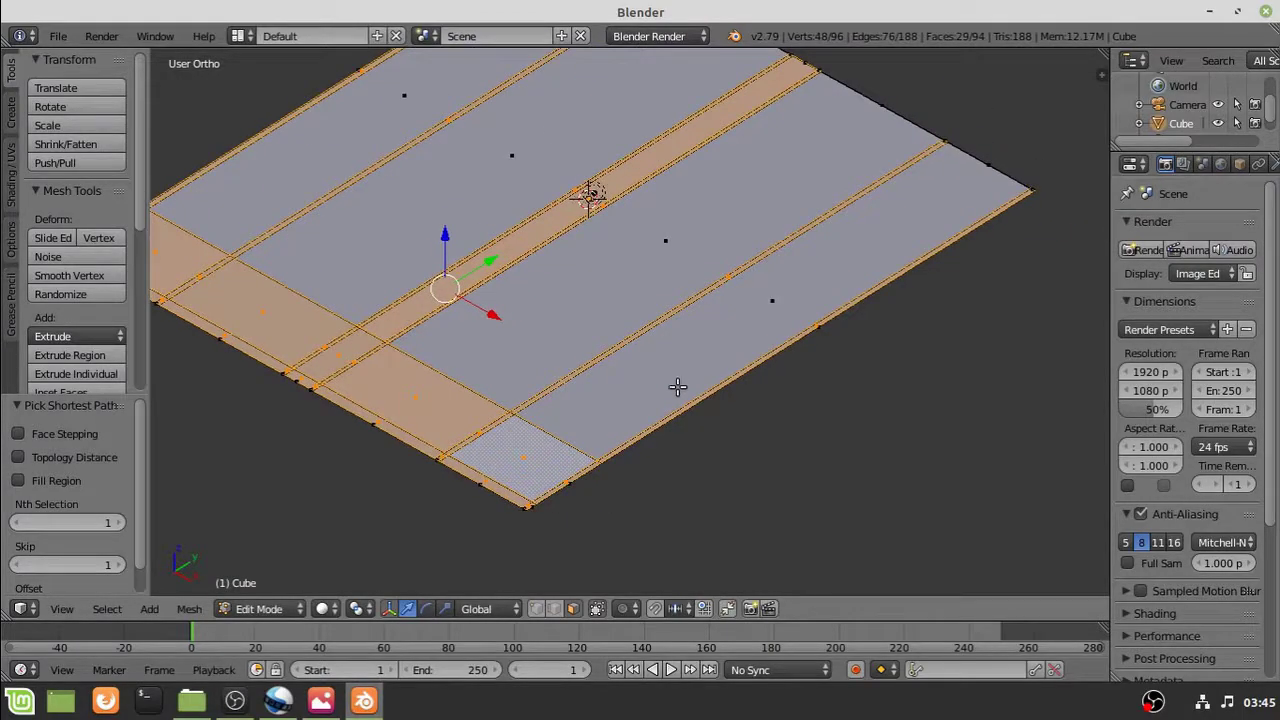
pyautogui.press('e')
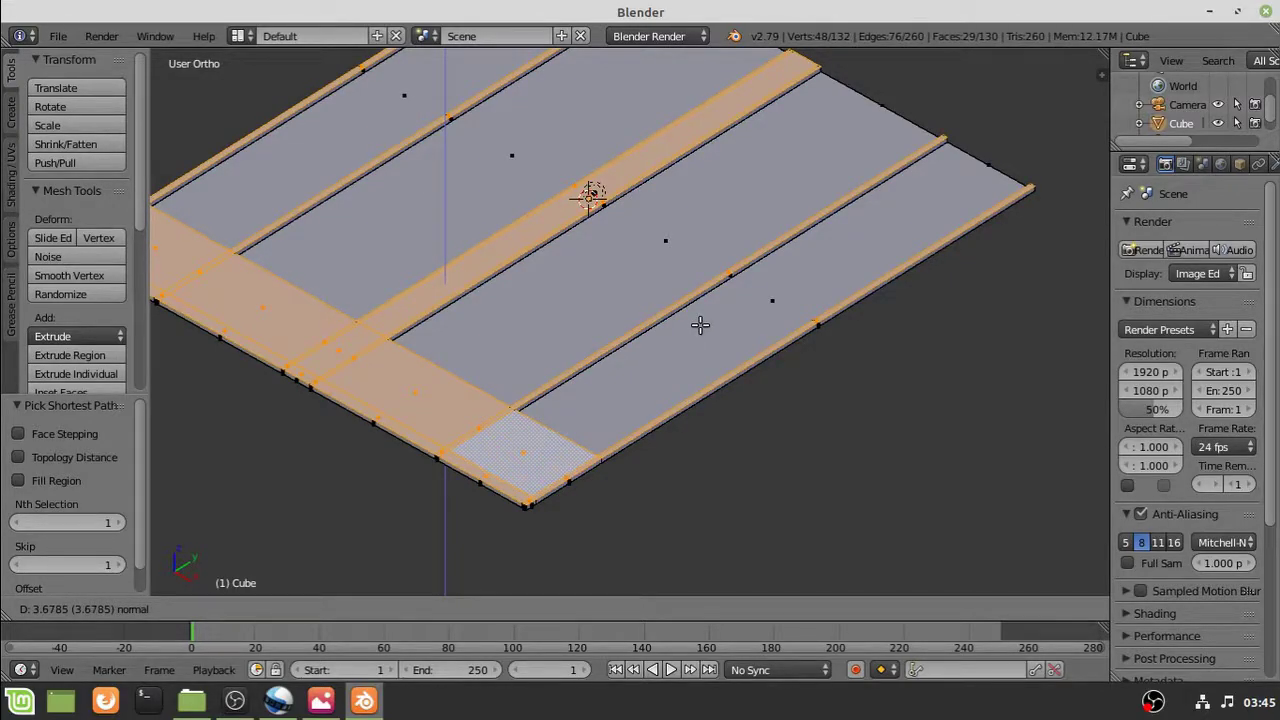
pyautogui.click(701, 326)
pyautogui.moveTo(701, 326); pyautogui.dragTo(747, 461, button='middle')
pyautogui.scroll(5, 771, 323)
pyautogui.scroll(3, 723, 420)
pyautogui.scroll(-4, 804, 437)
pyautogui.hotkey('ctrl', 'z')
# Add the long right panel to the selection and extrude the selected faces upward by about 2.4 units
pyautogui.scroll(3, 804, 437)
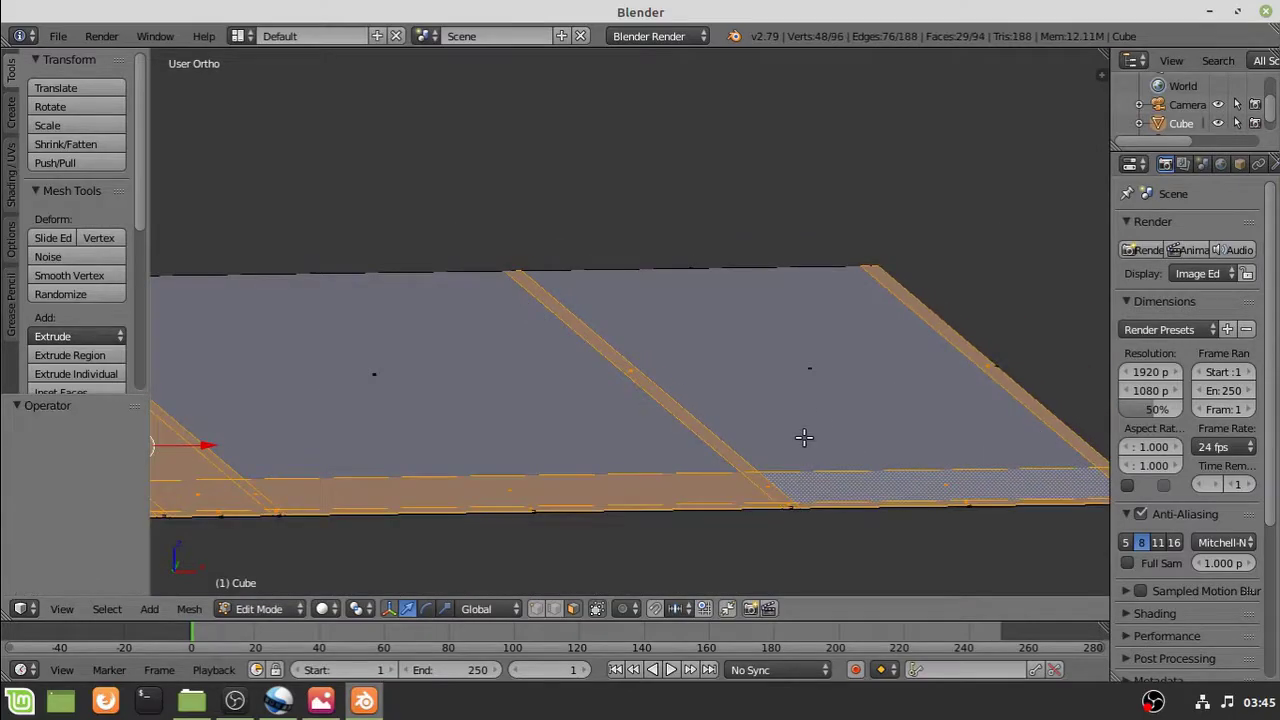
pyautogui.keyDown('shift'); pyautogui.rightClick(838, 440); pyautogui.keyUp('shift')
pyautogui.scroll(-3, 763, 394)
pyautogui.moveTo(690, 394)
pyautogui.mouseDown(button='middle')
pyautogui.moveTo(674, 409)
pyautogui.moveTo(706, 408)
pyautogui.mouseUp(button='middle')
pyautogui.scroll(3, 706, 408)
pyautogui.press('e')
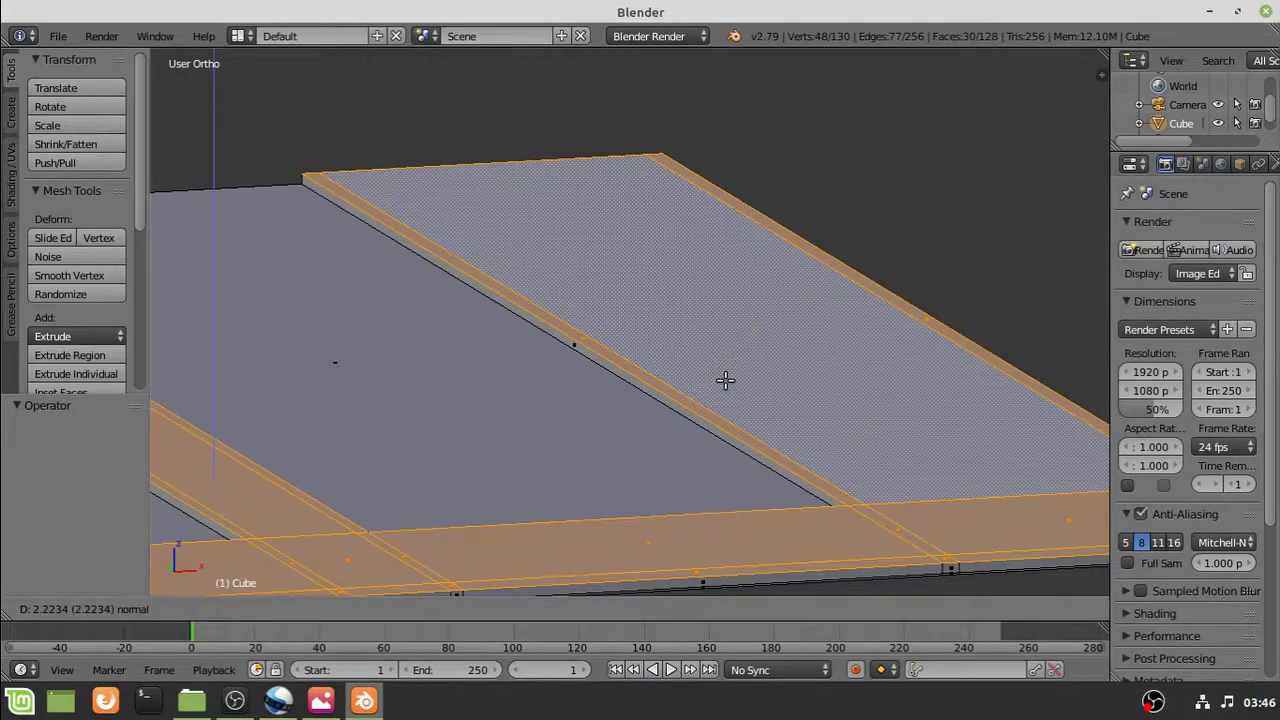
pyautogui.click(725, 380)
# Deselect the long right panel and the raised faces around the front right corner of the plate
pyautogui.keyDown('shift'); pyautogui.rightClick(777, 390); pyautogui.keyUp('shift')
pyautogui.scroll(-2, 806, 410)
pyautogui.moveTo(811, 413); pyautogui.dragTo(835, 425, button='middle')
pyautogui.keyDown('shift'); pyautogui.rightClick(940, 482); pyautogui.keyUp('shift')
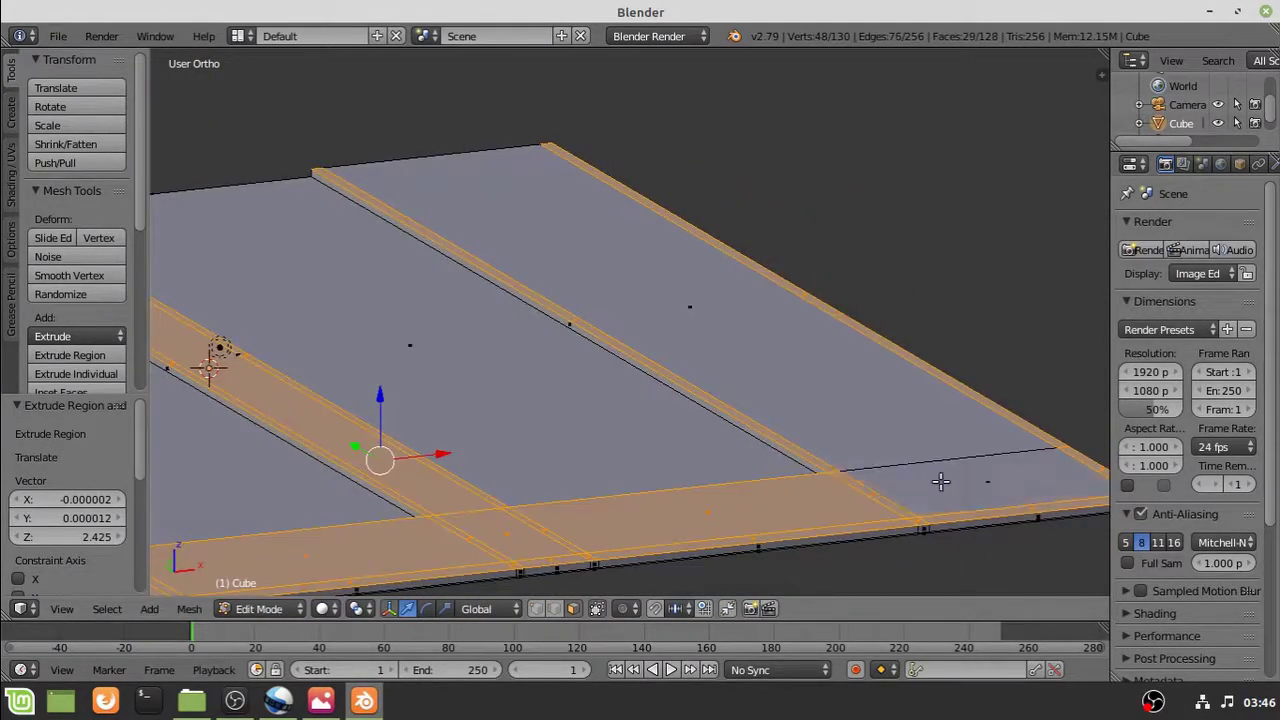
pyautogui.keyDown('shift'); pyautogui.rightClick(872, 492); pyautogui.keyUp('shift')
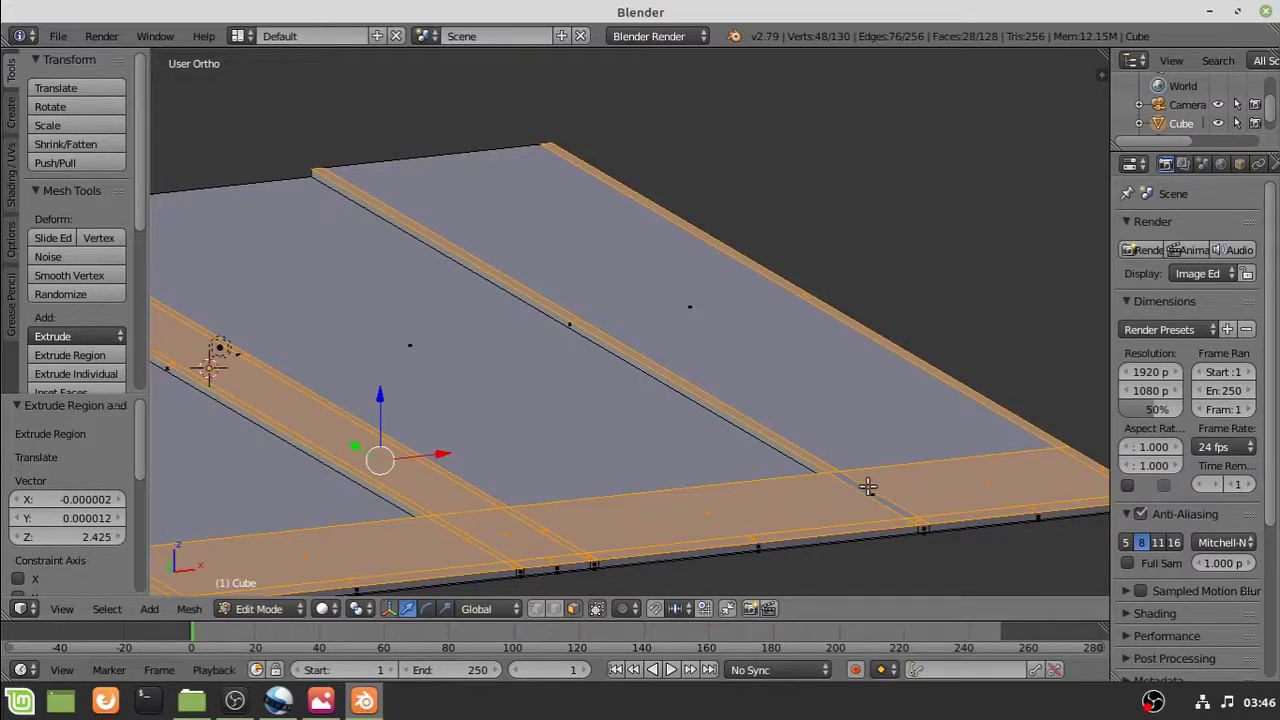
pyautogui.keyDown('shift'); pyautogui.rightClick(684, 510); pyautogui.keyUp('shift')
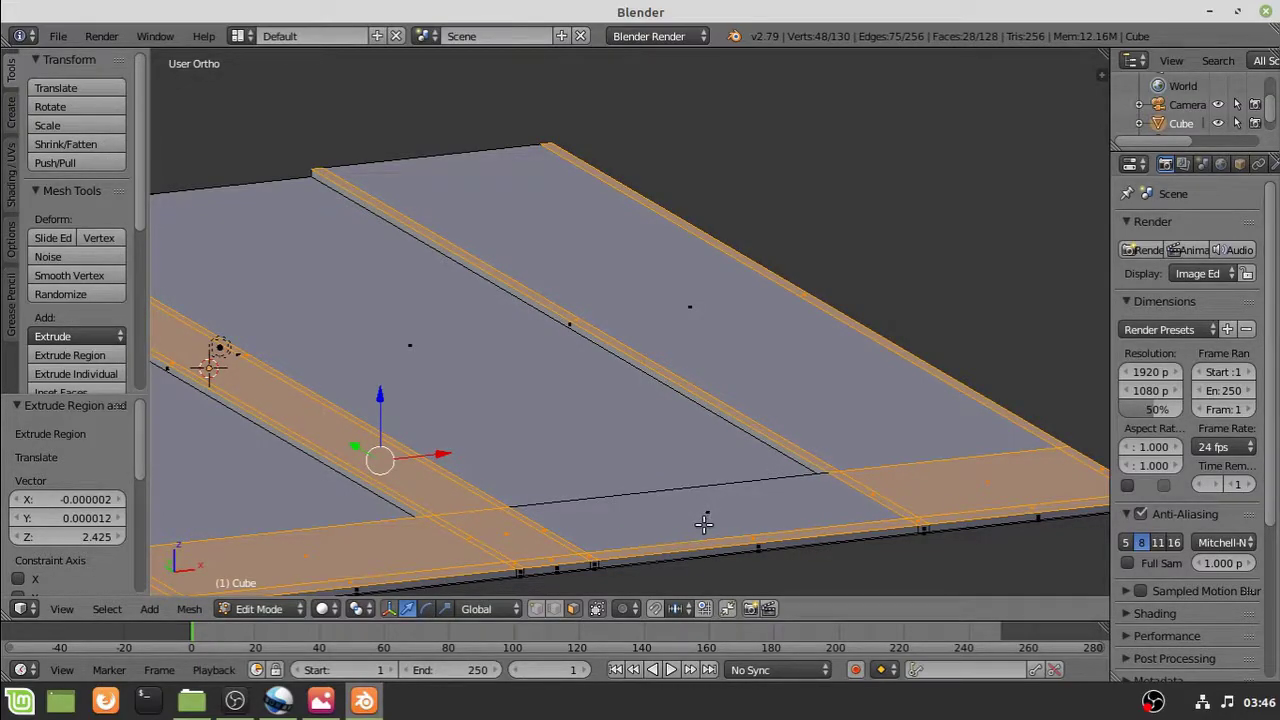
pyautogui.moveTo(573, 557); pyautogui.dragTo(506, 402, button='middle')
pyautogui.keyDown('shift'); pyautogui.rightClick(506, 402); pyautogui.keyUp('shift')
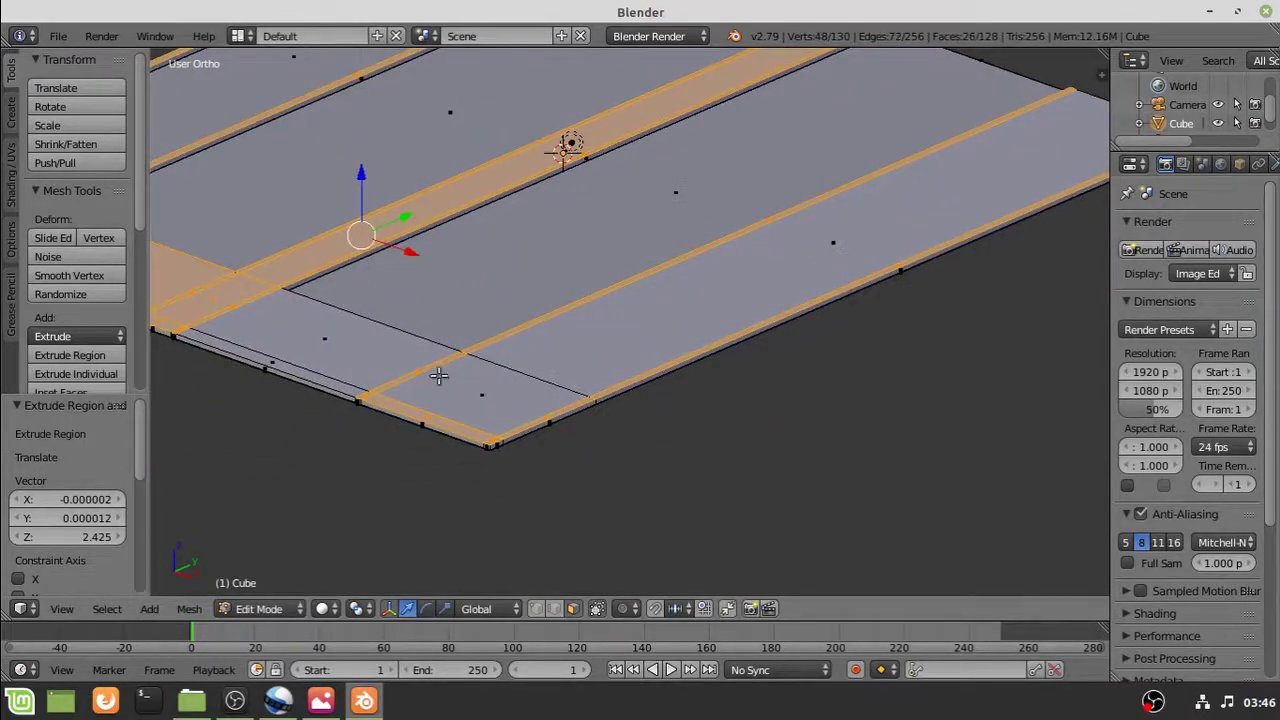
pyautogui.moveTo(528, 460); pyautogui.dragTo(568, 383, button='middle')
pyautogui.keyDown('shift'); pyautogui.moveTo(643, 410); pyautogui.dragTo(685, 469, button='middle'); pyautogui.keyUp('shift')
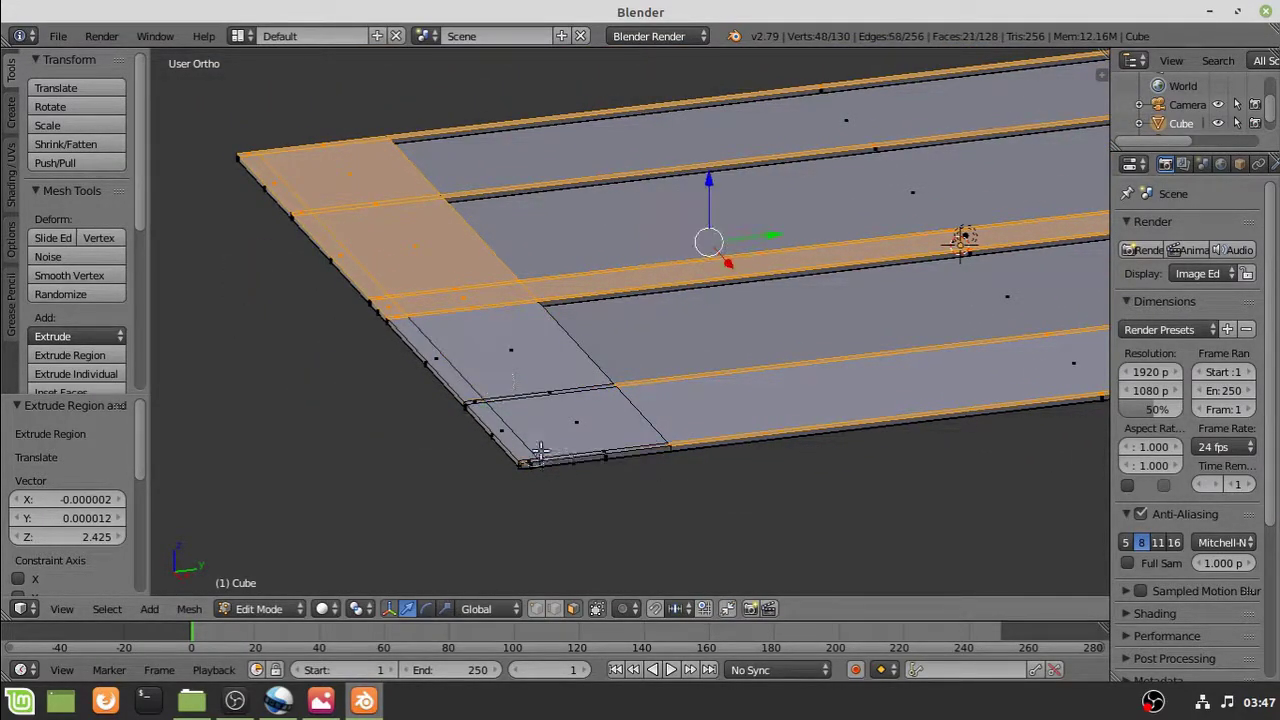
pyautogui.moveTo(366, 227); pyautogui.dragTo(244, 157, button='middle')
pyautogui.moveTo(333, 319); pyautogui.dragTo(586, 335, button='middle')
pyautogui.keyDown('shift'); pyautogui.rightClick(548, 308); pyautogui.keyUp('shift')
pyautogui.scroll(1, 466, 234)
# Undo the selection changes and the last extrusion, and clear the face selection
pyautogui.hotkey('ctrl', 'z')
pyautogui.hotkey('ctrl', 'z')
pyautogui.hotkey('ctrl', 'z')
pyautogui.hotkey('ctrl', 'z')
pyautogui.hotkey('ctrl', 'z')
pyautogui.keyDown('shift'); pyautogui.moveTo(702, 375); pyautogui.dragTo(676, 433, button='middle'); pyautogui.keyUp('shift')
pyautogui.moveTo(669, 316); pyautogui.dragTo(676, 318)
pyautogui.moveTo(678, 330); pyautogui.dragTo(535, 494, button='middle')
pyautogui.hotkey('ctrl', 'z')
pyautogui.press('a')
# Select the large panel faces and the front row of the plate in the top view
pyautogui.scroll(5, 640, 506)
pyautogui.keyDown('shift'); pyautogui.moveTo(642, 520); pyautogui.dragTo(237, 343, button='middle'); pyautogui.keyUp('shift')
pyautogui.scroll(-5, 880, 309)
pyautogui.scroll(-3, 817, 325)
pyautogui.scroll(6, 376, 344)
pyautogui.keyDown('shift'); pyautogui.moveTo(486, 486); pyautogui.dragTo(740, 255, button='middle'); pyautogui.keyUp('shift')
pyautogui.keyDown('shift'); pyautogui.moveTo(543, 245); pyautogui.dragTo(750, 400, button='middle'); pyautogui.keyUp('shift')
pyautogui.scroll(-4, 690, 396)
pyautogui.moveTo(614, 391); pyautogui.dragTo(545, 403, button='middle')
pyautogui.press('KP_7')
pyautogui.scroll(-5, 608, 376)
pyautogui.rightClick(652, 312)
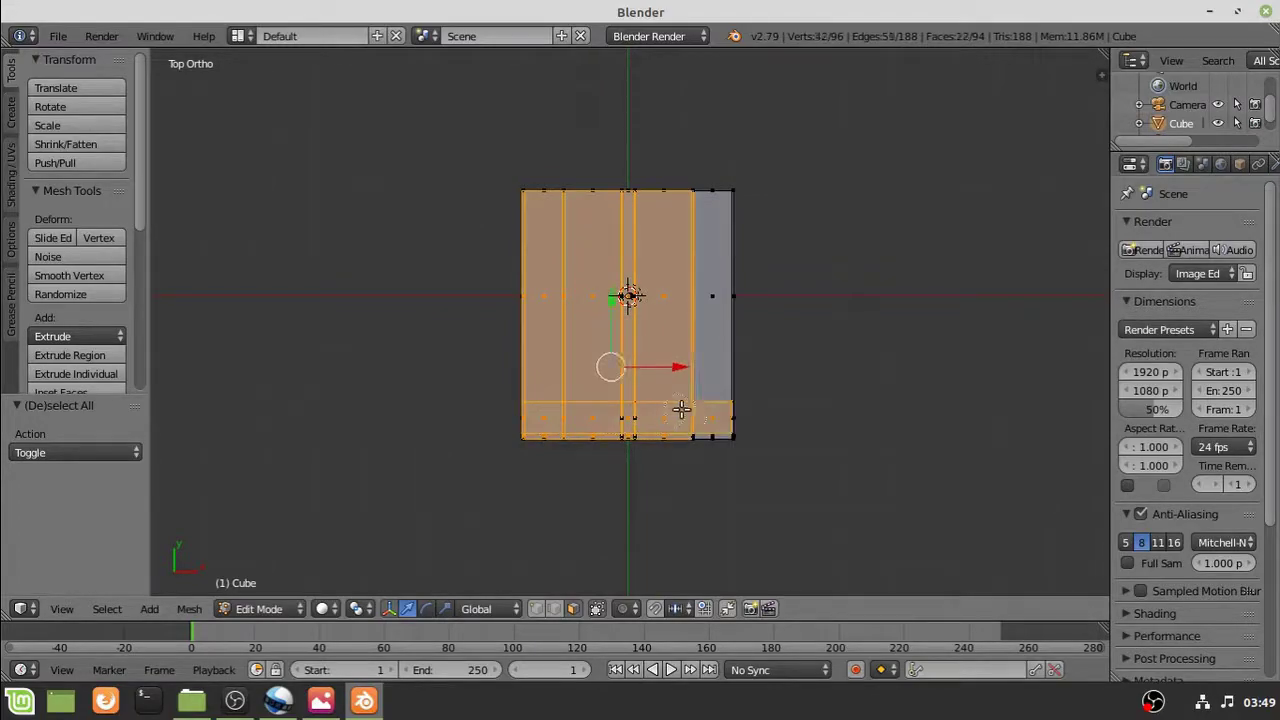
# Deselect the thin side faces along the plate's right edge
pyautogui.moveTo(807, 410); pyautogui.dragTo(715, 295, button='middle')
pyautogui.scroll(9, 640, 277)
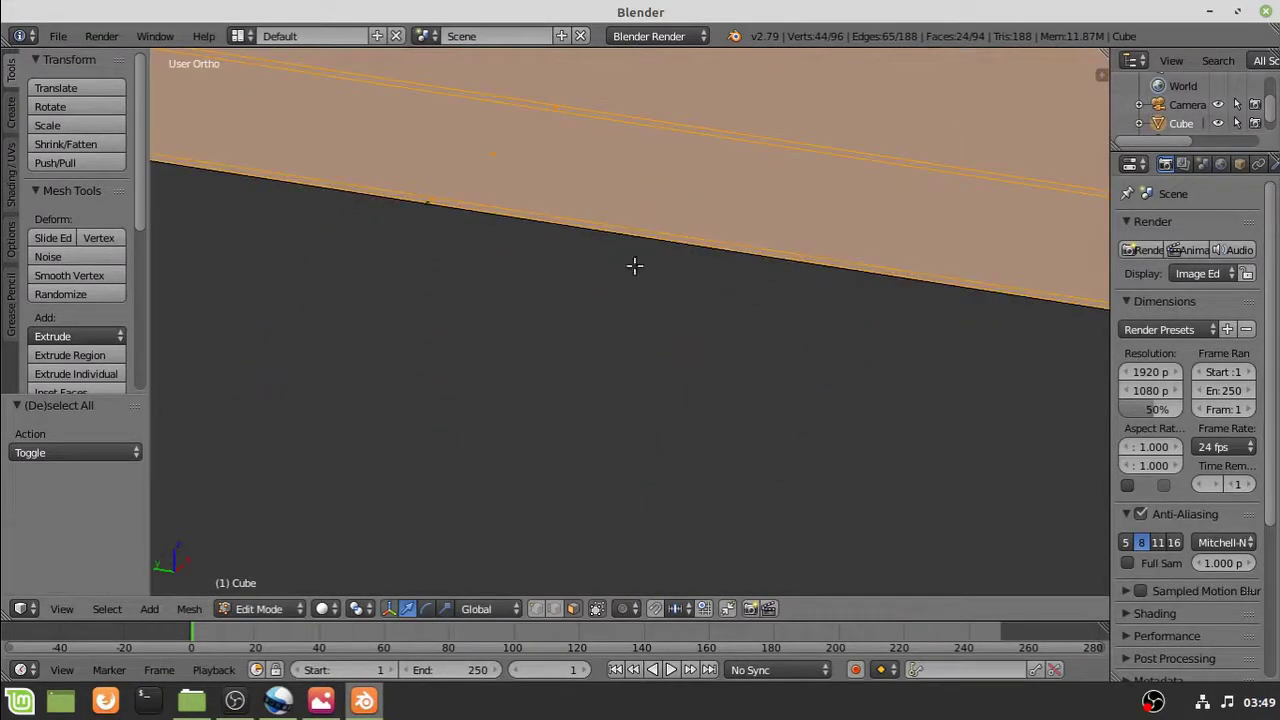
pyautogui.keyDown('shift'); pyautogui.moveTo(640, 277); pyautogui.dragTo(625, 312, button='middle'); pyautogui.keyUp('shift')
pyautogui.keyDown('shift'); pyautogui.rightClick(469, 246); pyautogui.keyUp('shift')
pyautogui.scroll(-3, 557, 288)
pyautogui.moveTo(557, 288); pyautogui.dragTo(703, 295, button='middle')
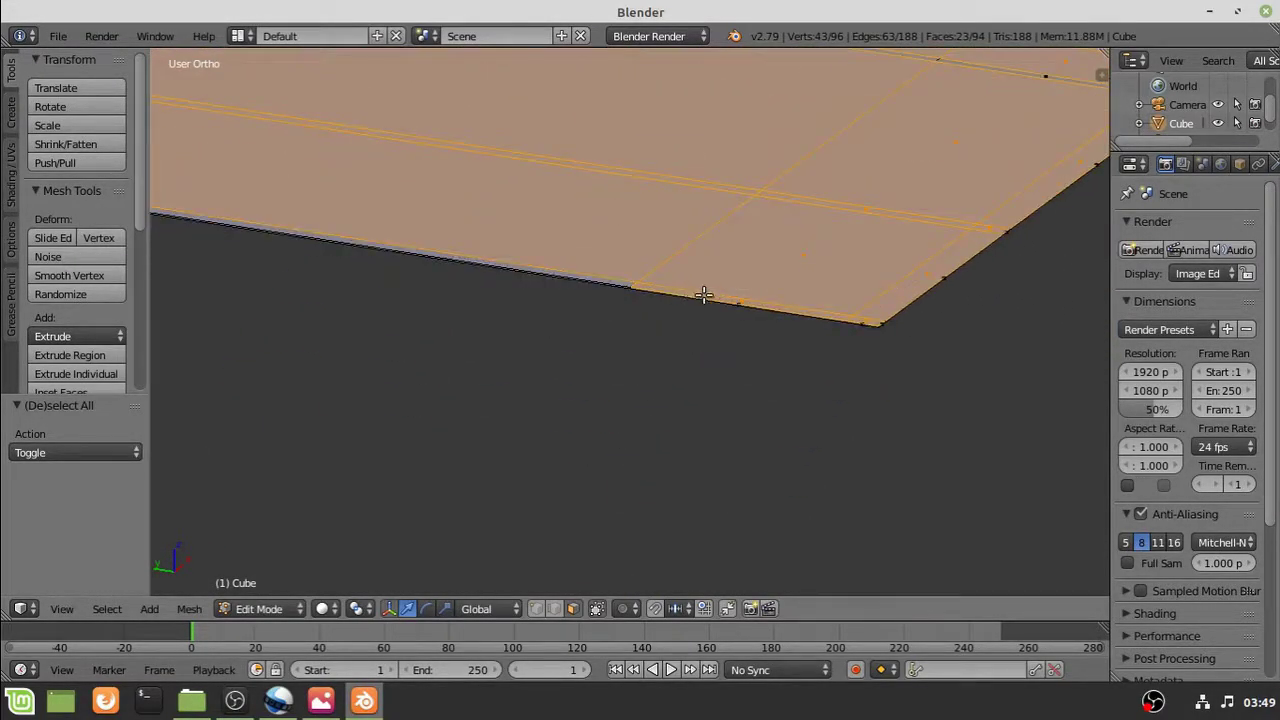
pyautogui.keyDown('shift'); pyautogui.rightClick(856, 320); pyautogui.keyUp('shift')
# Correct the selection of the thin faces around the front corner so only top faces are included
pyautogui.scroll(-3, 856, 320)
pyautogui.keyDown('shift'); pyautogui.moveTo(795, 253); pyautogui.dragTo(794, 360, button='middle'); pyautogui.keyUp('shift')
pyautogui.moveTo(542, 403); pyautogui.dragTo(430, 370, button='middle')
pyautogui.scroll(3, 430, 370)
pyautogui.keyDown('shift'); pyautogui.moveTo(432, 371); pyautogui.dragTo(827, 392, button='middle'); pyautogui.keyUp('shift')
pyautogui.keyDown('shift'); pyautogui.rightClick(386, 360); pyautogui.keyUp('shift')
pyautogui.keyDown('shift'); pyautogui.rightClick(402, 336); pyautogui.keyUp('shift')
pyautogui.keyDown('shift'); pyautogui.rightClick(486, 252); pyautogui.keyUp('shift')
# Add the long thin strip beside the centre band to the top-face selection
pyautogui.keyDown('shift'); pyautogui.moveTo(715, 180); pyautogui.dragTo(654, 397, button='middle'); pyautogui.keyUp('shift')
pyautogui.scroll(-5, 654, 397)
pyautogui.keyDown('shift'); pyautogui.moveTo(653, 278); pyautogui.dragTo(741, 445, button='middle'); pyautogui.keyUp('shift')
pyautogui.scroll(5, 398, 442)
pyautogui.keyDown('shift'); pyautogui.rightClick(242, 426); pyautogui.keyUp('shift')
pyautogui.keyDown('shift'); pyautogui.moveTo(242, 426); pyautogui.dragTo(286, 194, button='middle'); pyautogui.keyUp('shift')
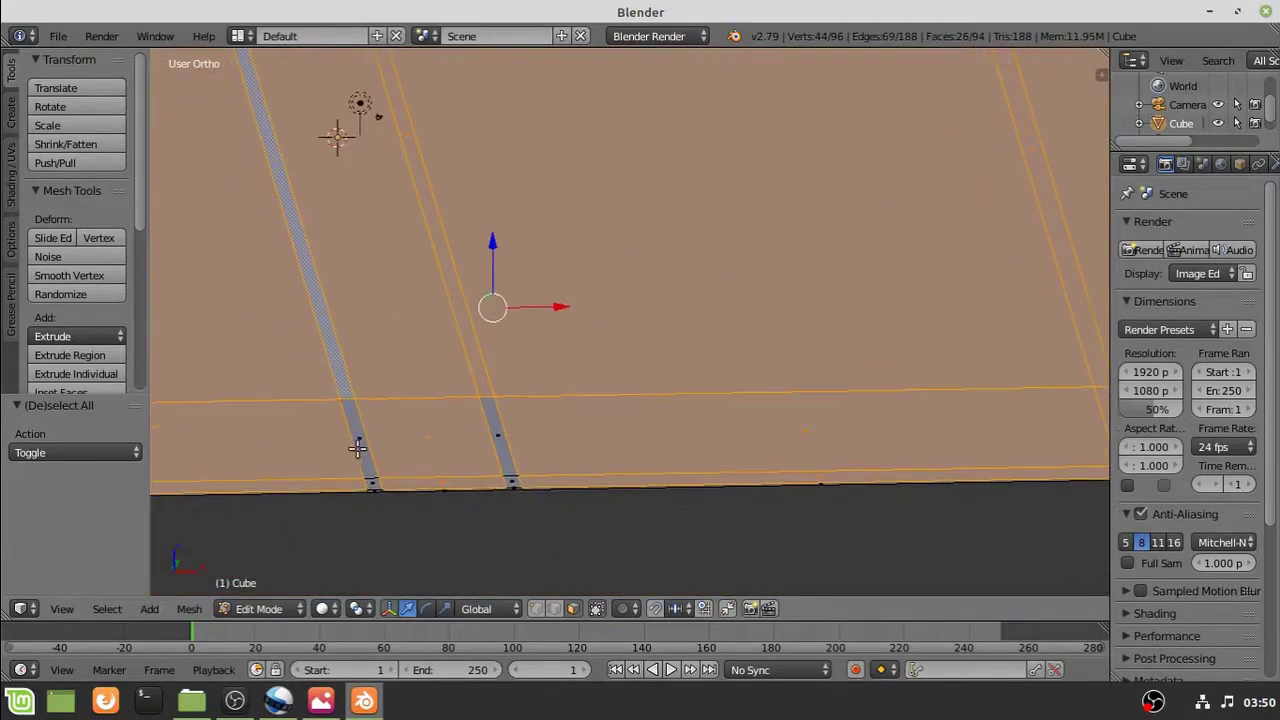
# Add the remaining small front faces of the divider strips to the top-face selection
pyautogui.keyDown('shift'); pyautogui.rightClick(509, 481); pyautogui.keyUp('shift')
pyautogui.keyDown('shift'); pyautogui.moveTo(479, 473); pyautogui.dragTo(829, 445, button='middle'); pyautogui.keyUp('shift')
pyautogui.keyDown('shift'); pyautogui.moveTo(326, 460); pyautogui.dragTo(654, 423, button='middle'); pyautogui.keyUp('shift')
pyautogui.scroll(-3, 654, 423)
pyautogui.keyDown('shift'); pyautogui.rightClick(368, 402); pyautogui.keyUp('shift')
pyautogui.keyDown('shift'); pyautogui.rightClick(397, 498); pyautogui.keyUp('shift')
pyautogui.keyDown('shift'); pyautogui.moveTo(402, 562); pyautogui.dragTo(450, 393, button='middle'); pyautogui.keyUp('shift')
pyautogui.scroll(2, 450, 393)
pyautogui.scroll(1, 450, 393)
pyautogui.keyDown('shift'); pyautogui.rightClick(324, 398); pyautogui.keyUp('shift')
# Extrude all the selected top faces upward to thicken the plate, and clear the selection
pyautogui.scroll(-6, 382, 387)
pyautogui.keyDown('shift'); pyautogui.moveTo(826, 231); pyautogui.dragTo(631, 352, button='middle'); pyautogui.keyUp('shift')
pyautogui.moveTo(889, 388); pyautogui.dragTo(725, 393, button='middle')
pyautogui.scroll(-1, 725, 393)
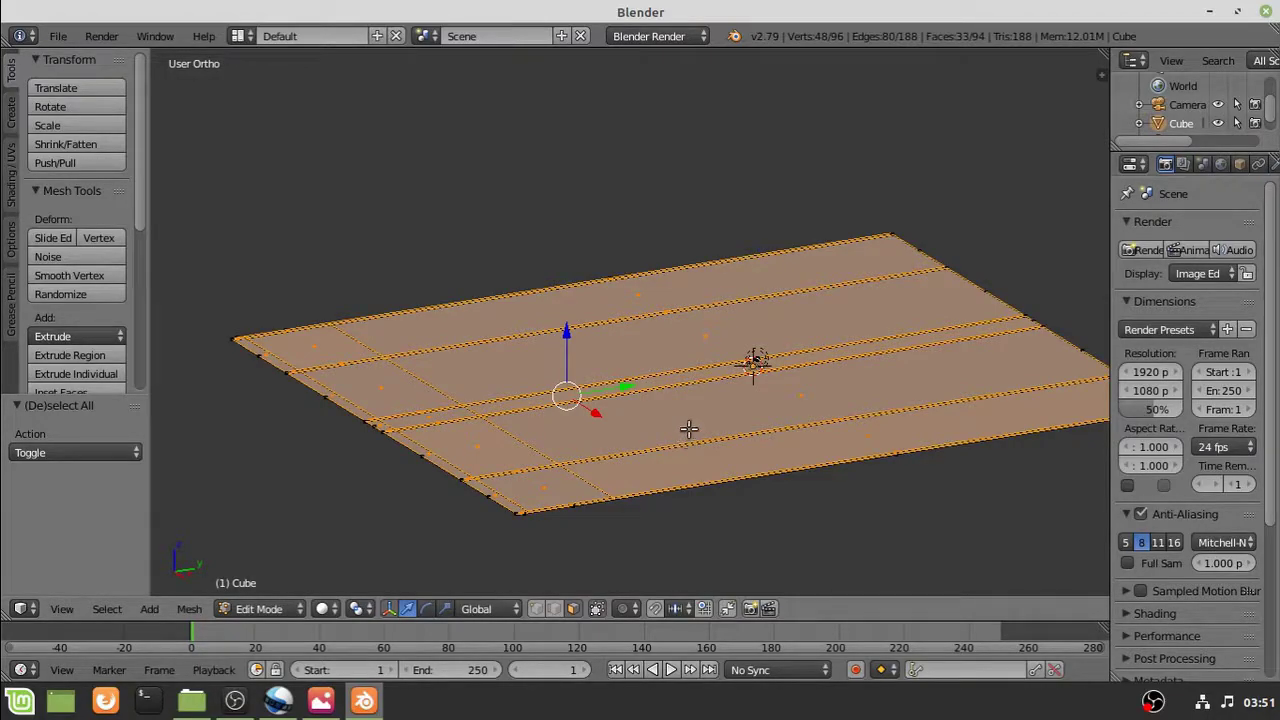
pyautogui.scroll(5, 735, 386)
pyautogui.scroll(-2, 711, 394)
pyautogui.press('e')
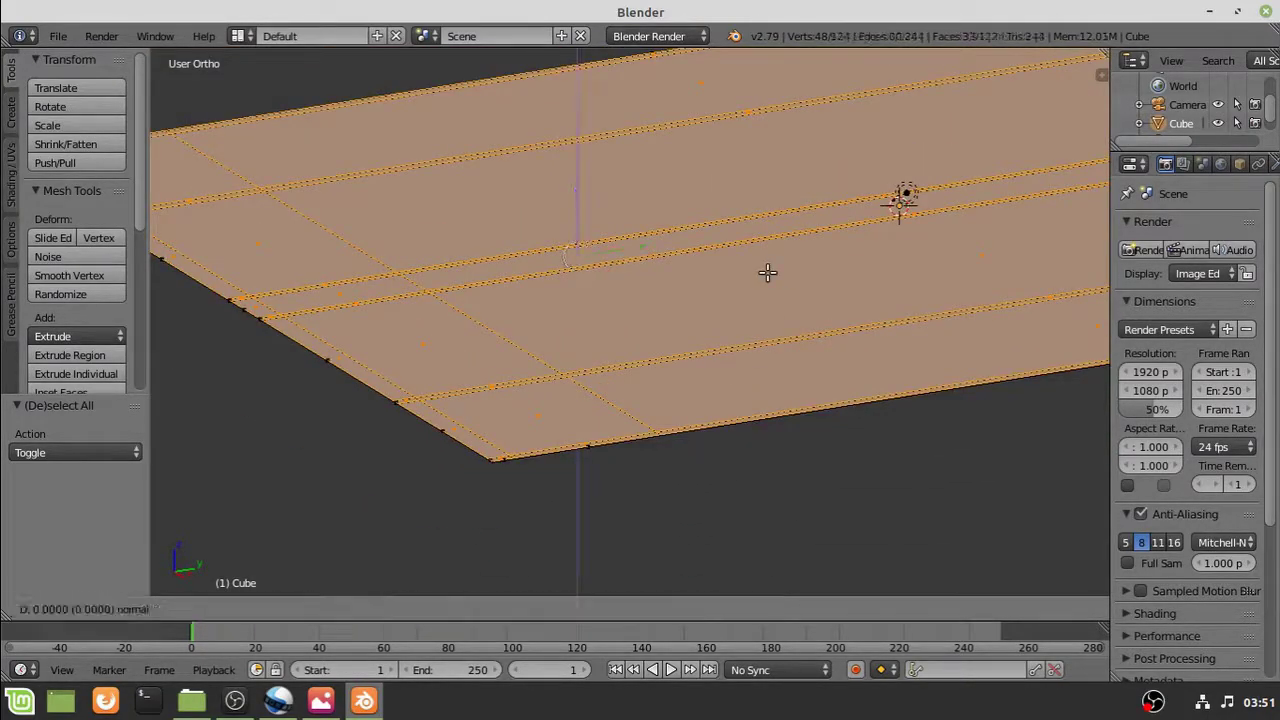
pyautogui.click(768, 260)
pyautogui.moveTo(686, 309); pyautogui.dragTo(653, 466, button='middle')
pyautogui.press('a')
# Try to recess the centre band, two large panels and two outer panels by extruding their top faces downward about 2.09
pyautogui.moveTo(712, 339); pyautogui.dragTo(665, 338, button='middle')
pyautogui.rightClick(665, 338)
pyautogui.keyDown('shift'); pyautogui.moveTo(860, 382); pyautogui.dragTo(605, 359, button='middle'); pyautogui.keyUp('shift')
pyautogui.keyDown('shift'); pyautogui.rightClick(708, 334); pyautogui.keyUp('shift')
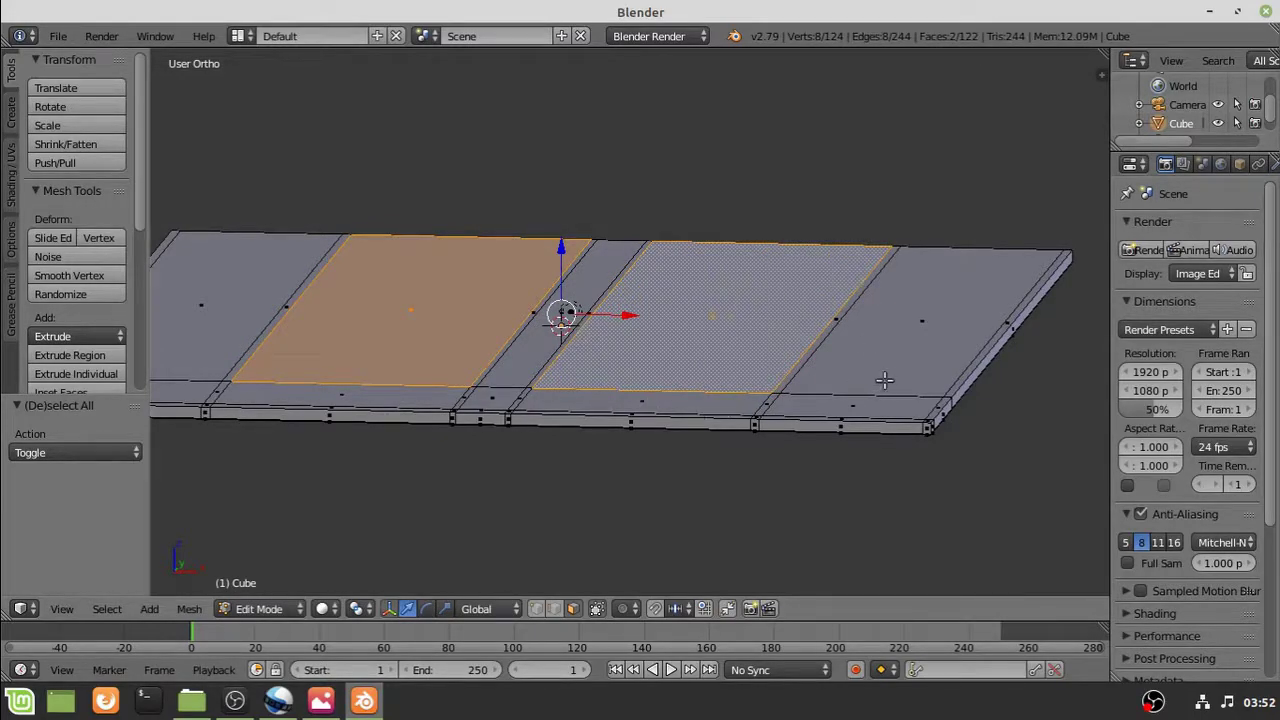
pyautogui.keyDown('shift'); pyautogui.rightClick(882, 380); pyautogui.keyUp('shift')
pyautogui.keyDown('shift'); pyautogui.rightClick(512, 360); pyautogui.keyUp('shift')
pyautogui.keyDown('shift'); pyautogui.rightClick(244, 314); pyautogui.keyUp('shift')
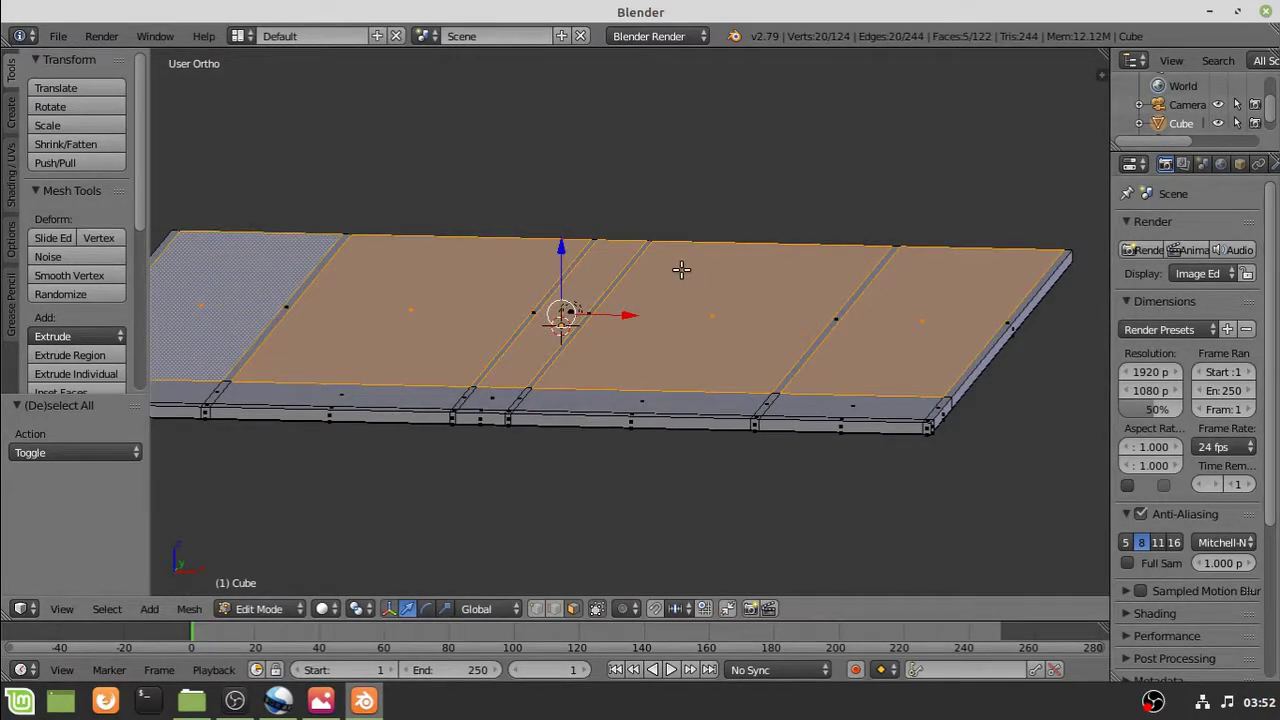
pyautogui.press('e')
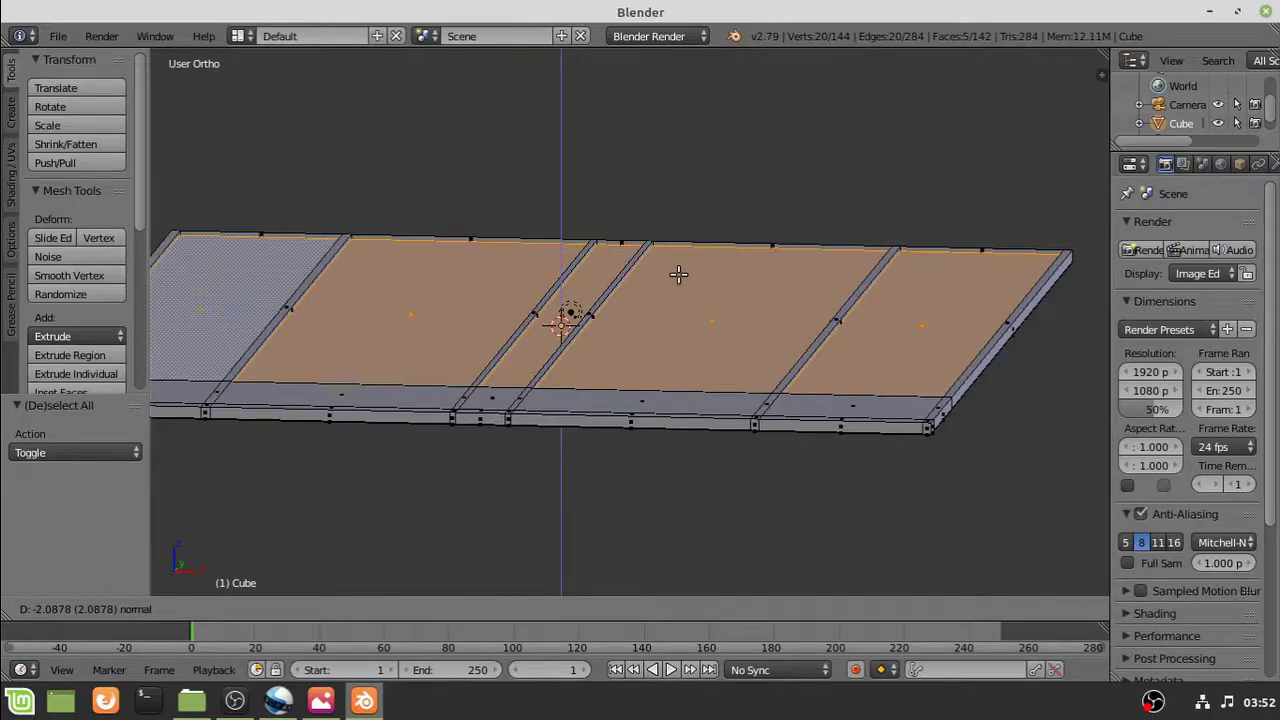
pyautogui.click(678, 273)
# Undo the downward extrusion of the panels along with the panel selection
pyautogui.moveTo(677, 277); pyautogui.dragTo(757, 303, button='middle')
pyautogui.scroll(5, 791, 306)
pyautogui.hotkey('ctrl', 'z')
pyautogui.hotkey('ctrl', 'z')
pyautogui.hotkey('ctrl', 'z')
pyautogui.keyDown('shift'); pyautogui.moveTo(1028, 225); pyautogui.dragTo(722, 336, button='middle'); pyautogui.keyUp('shift')
pyautogui.scroll(-6, 722, 336)
pyautogui.scroll(6, 940, 328)
pyautogui.moveTo(668, 418); pyautogui.dragTo(571, 403, button='middle')
pyautogui.keyDown('shift'); pyautogui.moveTo(888, 474); pyautogui.dragTo(608, 432, button='middle'); pyautogui.keyUp('shift')
pyautogui.scroll(-5, 722, 424)
pyautogui.keyDown('shift'); pyautogui.moveTo(723, 428); pyautogui.dragTo(689, 366, button='middle'); pyautogui.keyUp('shift')
pyautogui.hotkey('ctrl', 'z')
pyautogui.hotkey('ctrl', 'z')
pyautogui.scroll(-5, 534, 446)
pyautogui.scroll(5, 689, 366)
pyautogui.keyDown('shift'); pyautogui.moveTo(251, 502); pyautogui.dragTo(602, 395, button='middle'); pyautogui.keyUp('shift')
# Clear the face selection on the plate
pyautogui.hotkey('ctrl', 'l')
pyautogui.press('KP_1')
pyautogui.moveTo(443, 292); pyautogui.dragTo(443, 303)
pyautogui.moveTo(595, 364); pyautogui.dragTo(553, 401, button='middle')
pyautogui.scroll(-2, 515, 427)
pyautogui.press('a')
pyautogui.scroll(2, 482, 392)
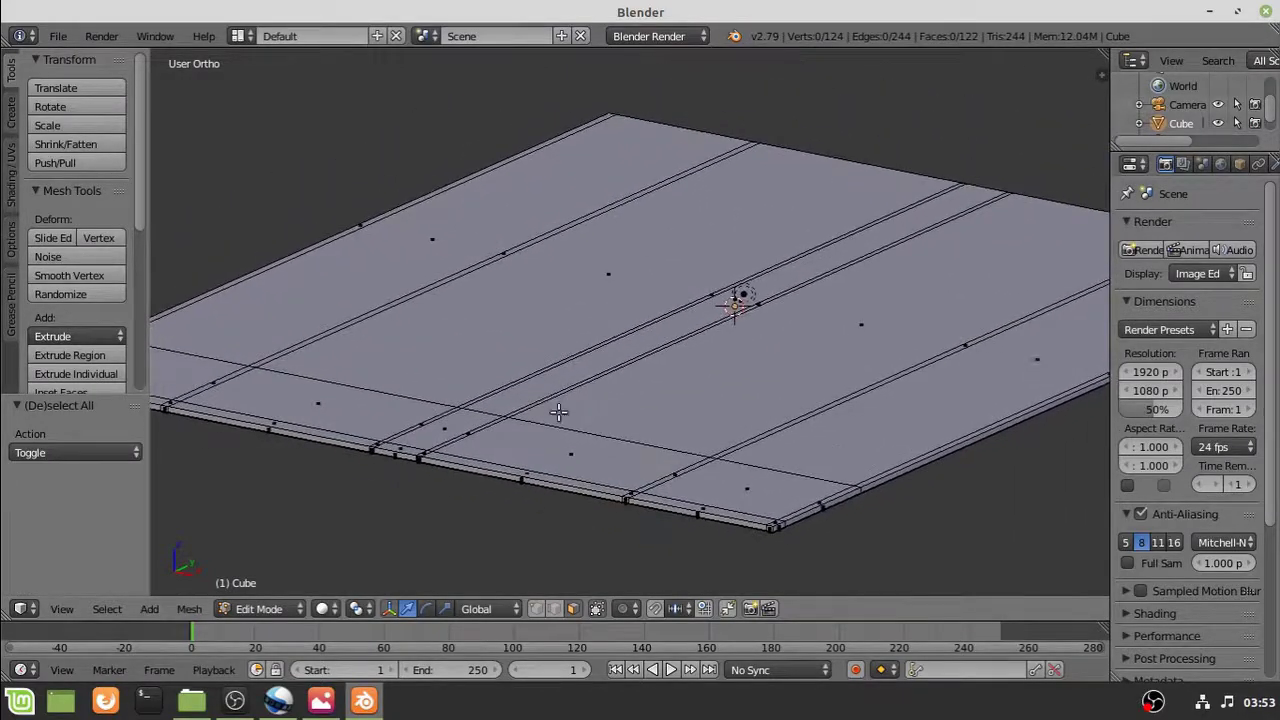
# Extrude the centre band with its two bordering strips upward by 1.790, and only the two strips by a further 1.491
pyautogui.scroll(2, 568, 420)
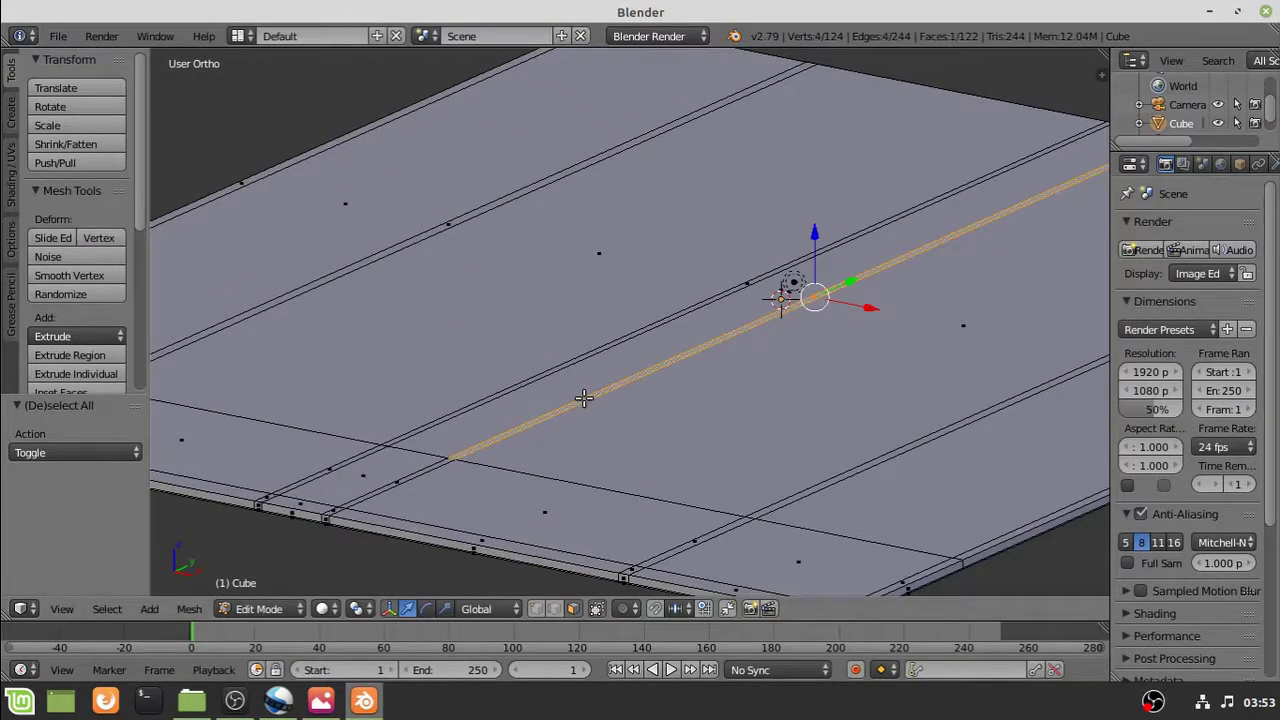
pyautogui.keyDown('shift'); pyautogui.click(655, 335); pyautogui.keyUp('shift')
pyautogui.scroll(-2, 754, 386)
pyautogui.moveTo(600, 352); pyautogui.dragTo(643, 371, button='middle')
pyautogui.keyDown('shift'); pyautogui.moveTo(869, 473); pyautogui.dragTo(646, 413, button='middle'); pyautogui.keyUp('shift')
pyautogui.scroll(2, 737, 429)
pyautogui.press('e')
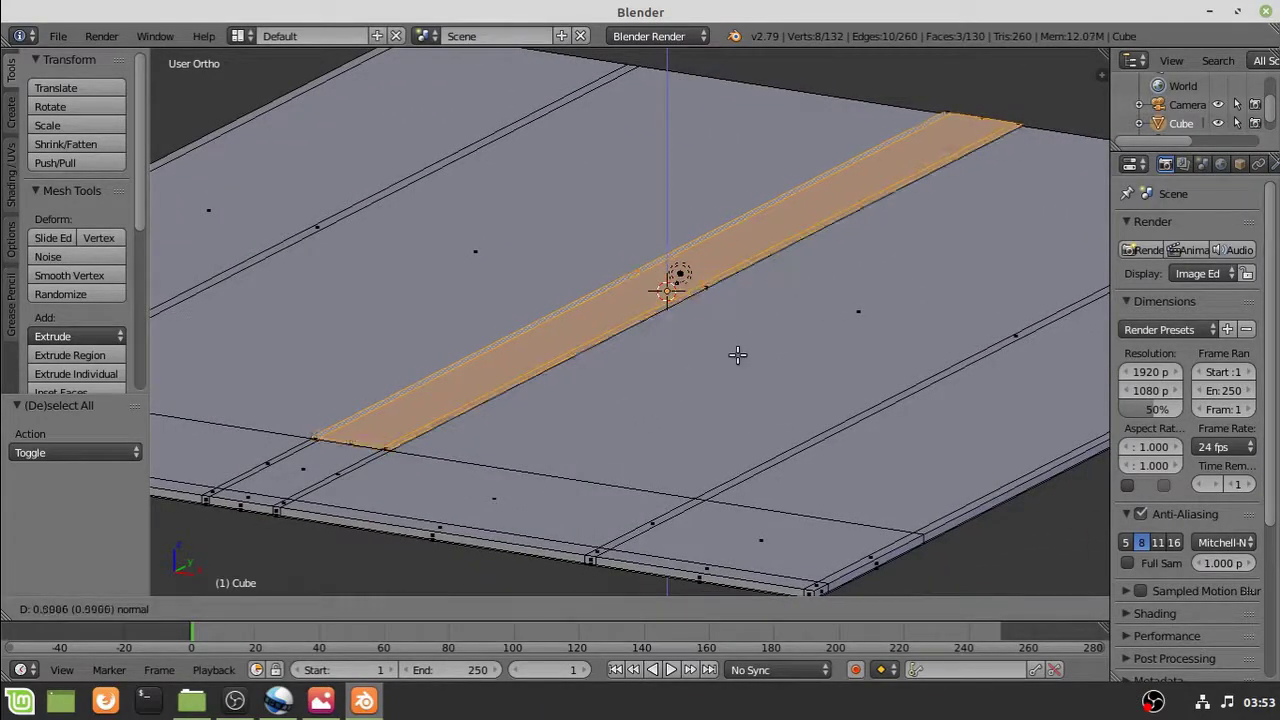
pyautogui.click(739, 352)
pyautogui.press('e')
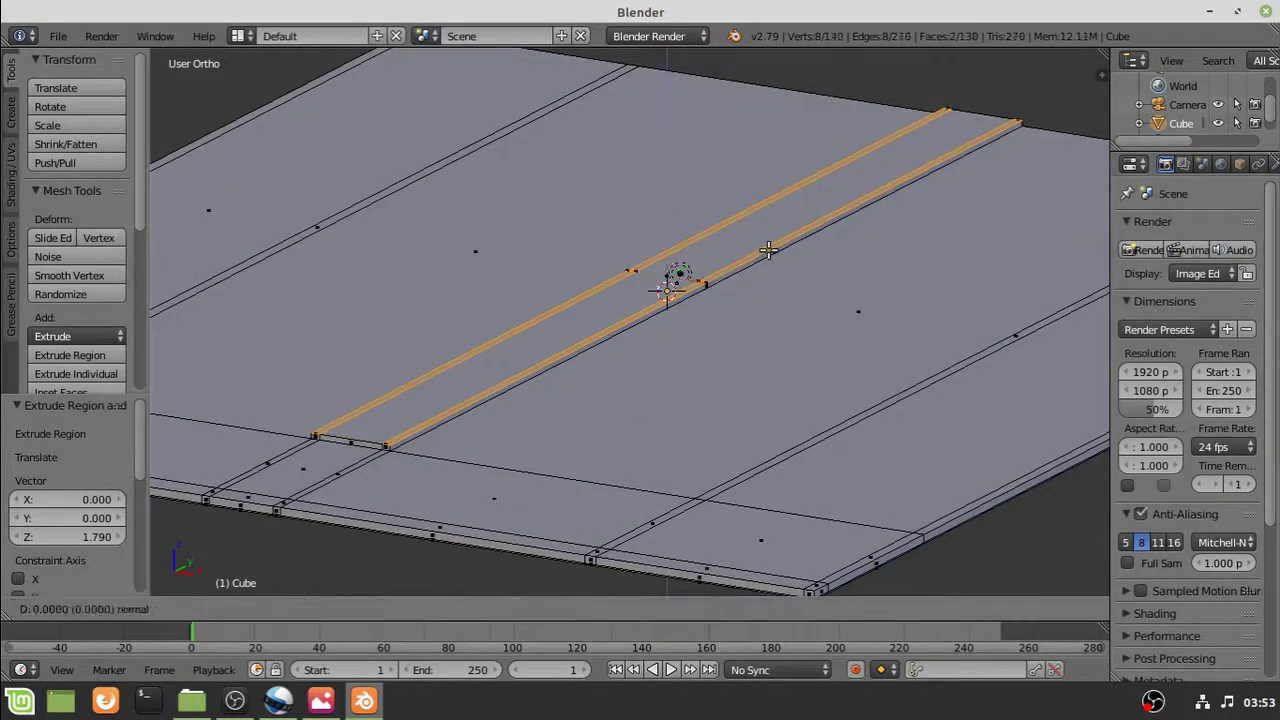
pyautogui.click(765, 245)
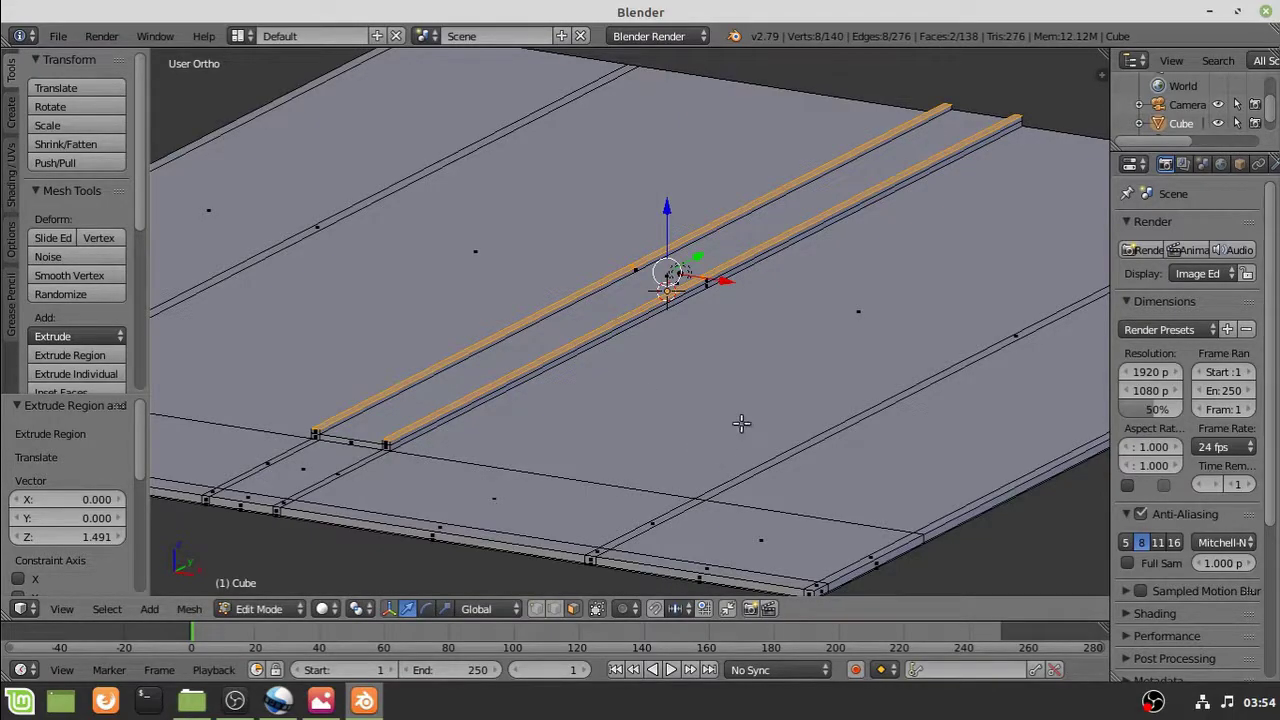
# Select the outer panel with its divider and edge strips and extrude the three faces upward by 1.790
pyautogui.rightClick(758, 469)
pyautogui.keyDown('shift'); pyautogui.rightClick(833, 490); pyautogui.keyUp('shift')
pyautogui.keyDown('shift'); pyautogui.moveTo(837, 489); pyautogui.dragTo(628, 443, button='middle'); pyautogui.keyUp('shift')
pyautogui.keyDown('shift'); pyautogui.rightClick(734, 472); pyautogui.keyUp('shift')
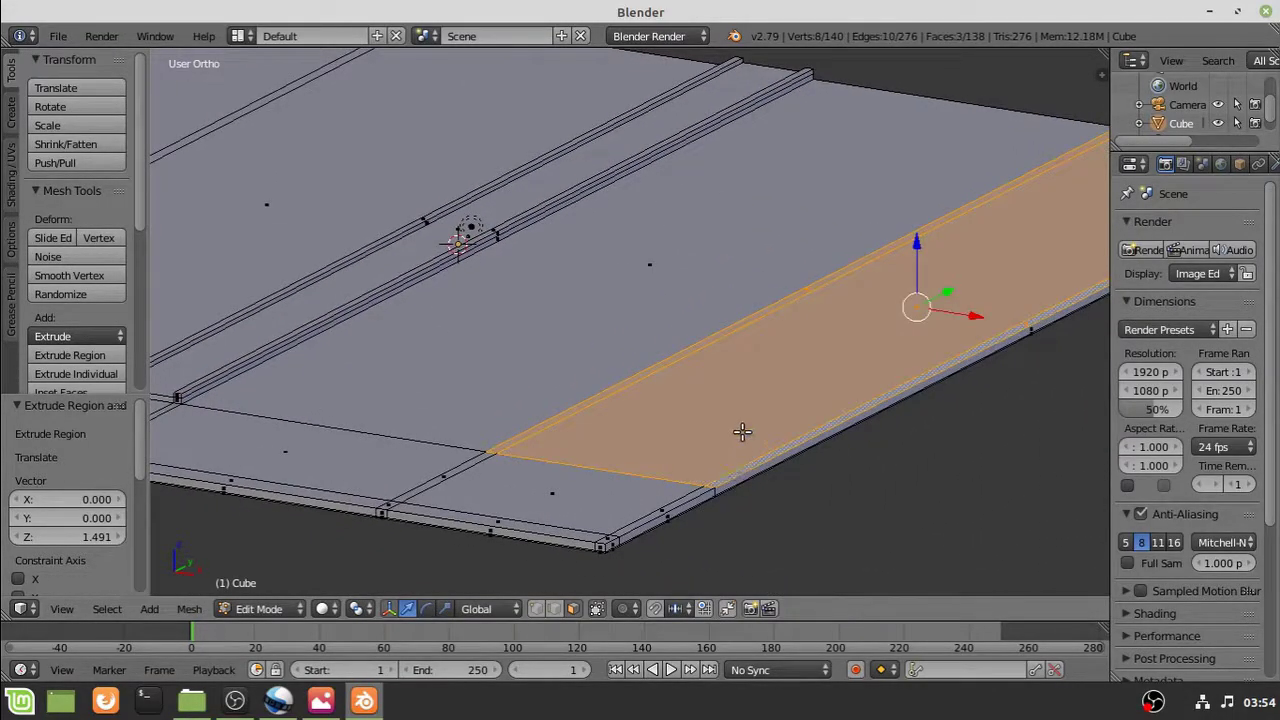
pyautogui.press('e')
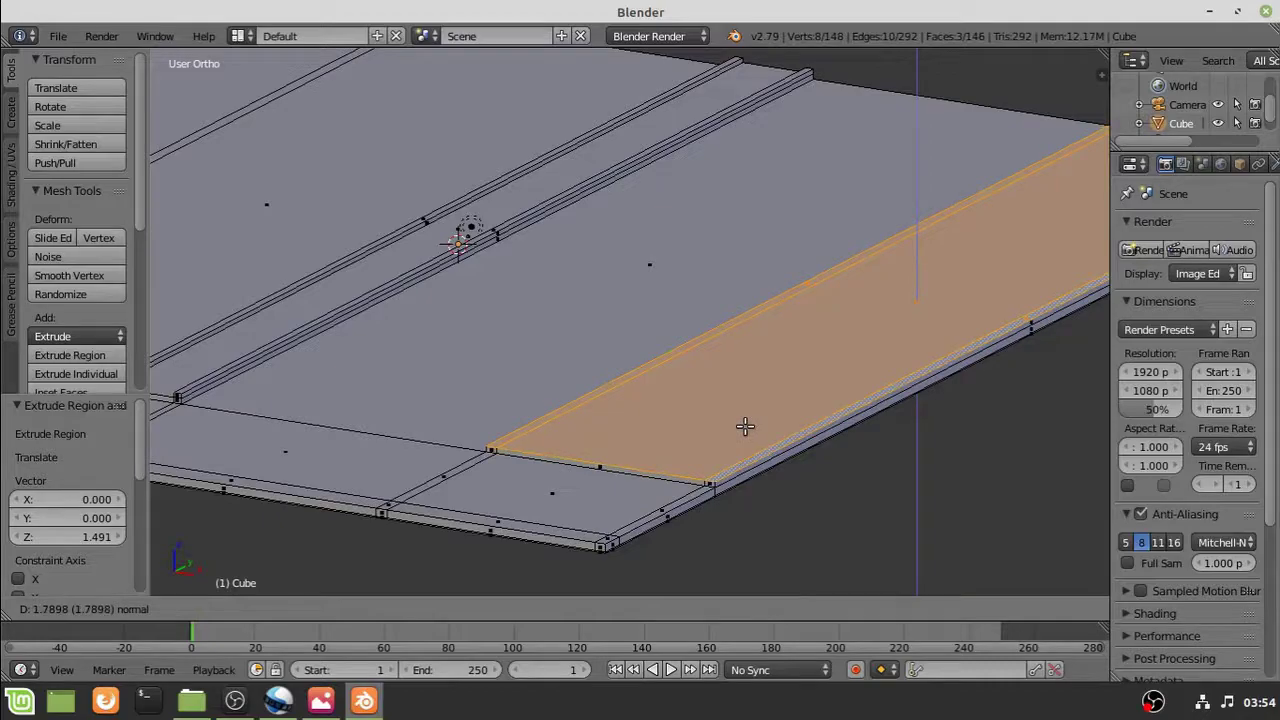
pyautogui.click(745, 426)
# Try extruding both strips bordering the raised outer panel upward, and undo the extrusion
pyautogui.keyDown('shift'); pyautogui.rightClick(689, 410); pyautogui.keyUp('shift')
pyautogui.press('e')
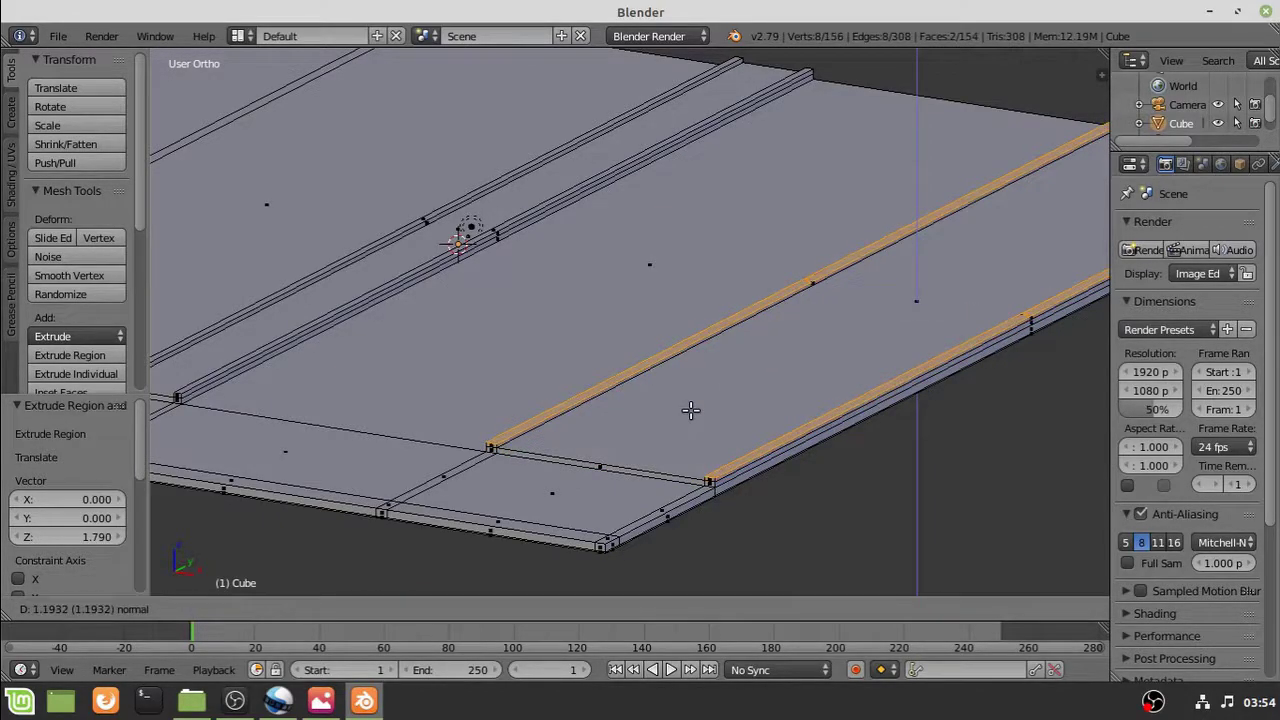
pyautogui.click(679, 409)
pyautogui.moveTo(677, 409)
pyautogui.mouseDown(button='middle')
pyautogui.moveTo(790, 375)
pyautogui.moveTo(730, 405)
pyautogui.moveTo(603, 414)
pyautogui.moveTo(666, 407)
pyautogui.mouseUp(button='middle')
pyautogui.press('Tab')
pyautogui.scroll(-1, 680, 428)
pyautogui.press('Tab')
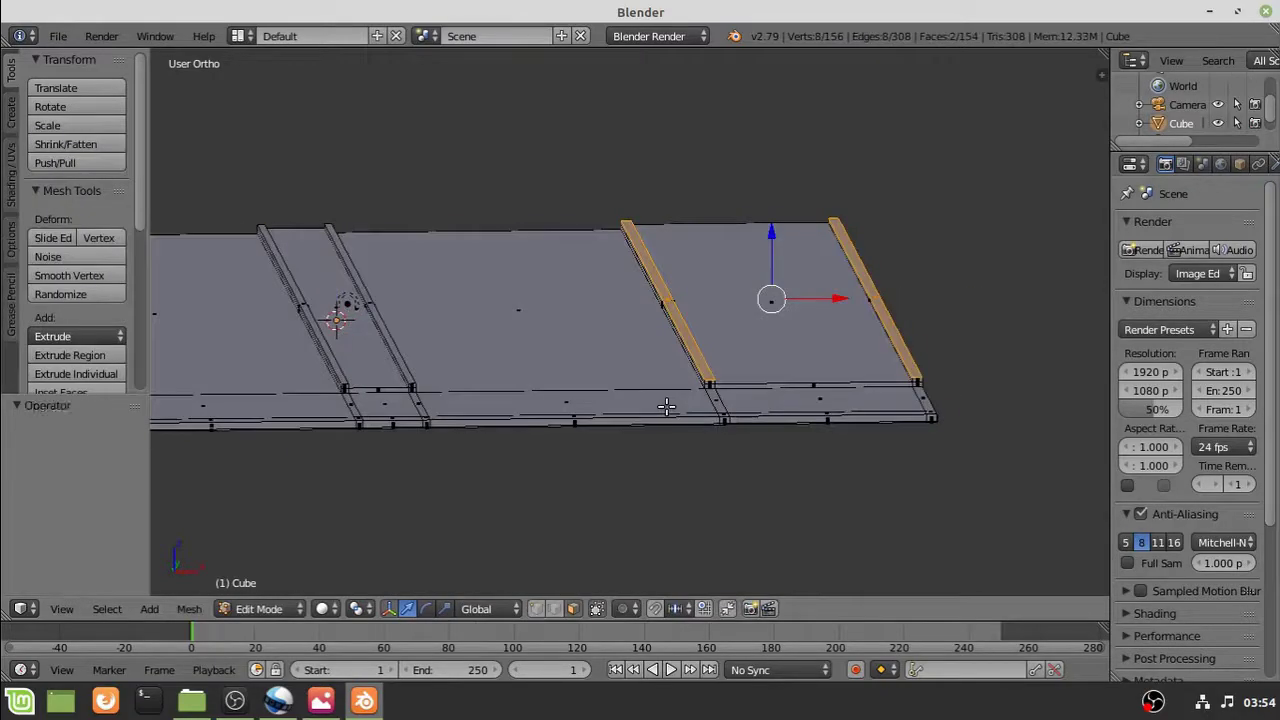
pyautogui.hotkey('ctrl', 'z')
# Select only the divider strip on the inner side of the raised outer panel and extrude it upward
pyautogui.keyDown('shift'); pyautogui.rightClick(891, 334); pyautogui.keyUp('shift')
pyautogui.keyDown('shift'); pyautogui.rightClick(766, 347); pyautogui.keyUp('shift')
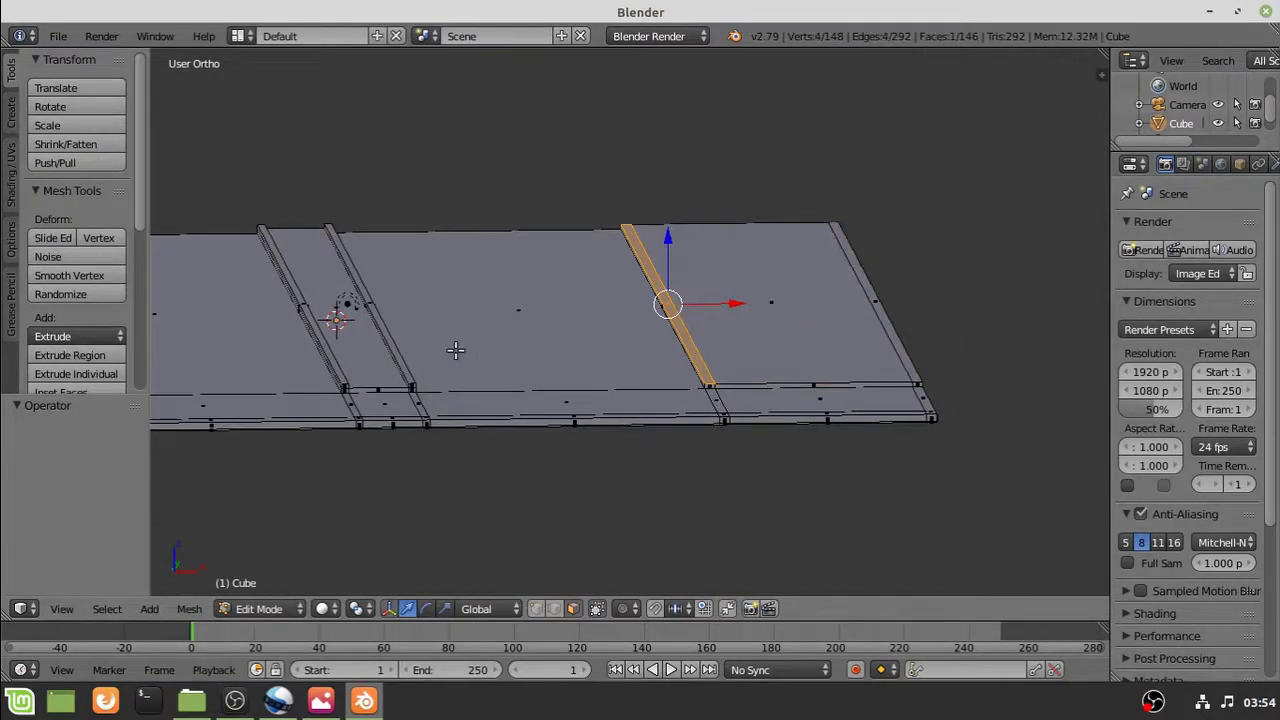
pyautogui.moveTo(394, 380); pyautogui.dragTo(606, 480, button='middle')
pyautogui.press('e')
pyautogui.click(525, 345)
pyautogui.press('Tab')
pyautogui.press('Tab')
# Extrude the outer panel on the opposite side, together with its adjoining strips, upward by 1.734
pyautogui.scroll(-3, 583, 560)
pyautogui.scroll(2, 640, 475)
pyautogui.rightClick(756, 450)
pyautogui.scroll(4, 797, 435)
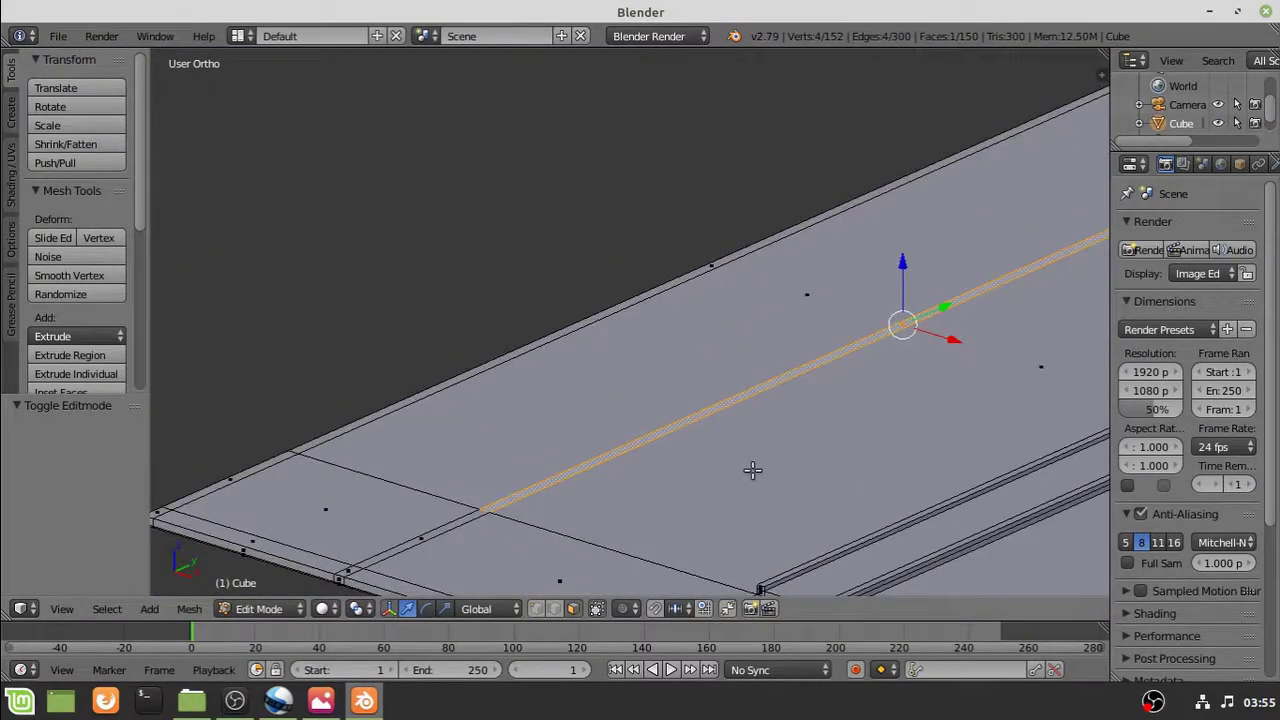
pyautogui.moveTo(751, 471); pyautogui.dragTo(809, 486, button='middle')
pyautogui.scroll(-3, 742, 513)
pyautogui.scroll(3, 742, 513)
pyautogui.keyDown('shift'); pyautogui.moveTo(967, 481); pyautogui.dragTo(440, 413, button='middle'); pyautogui.keyUp('shift')
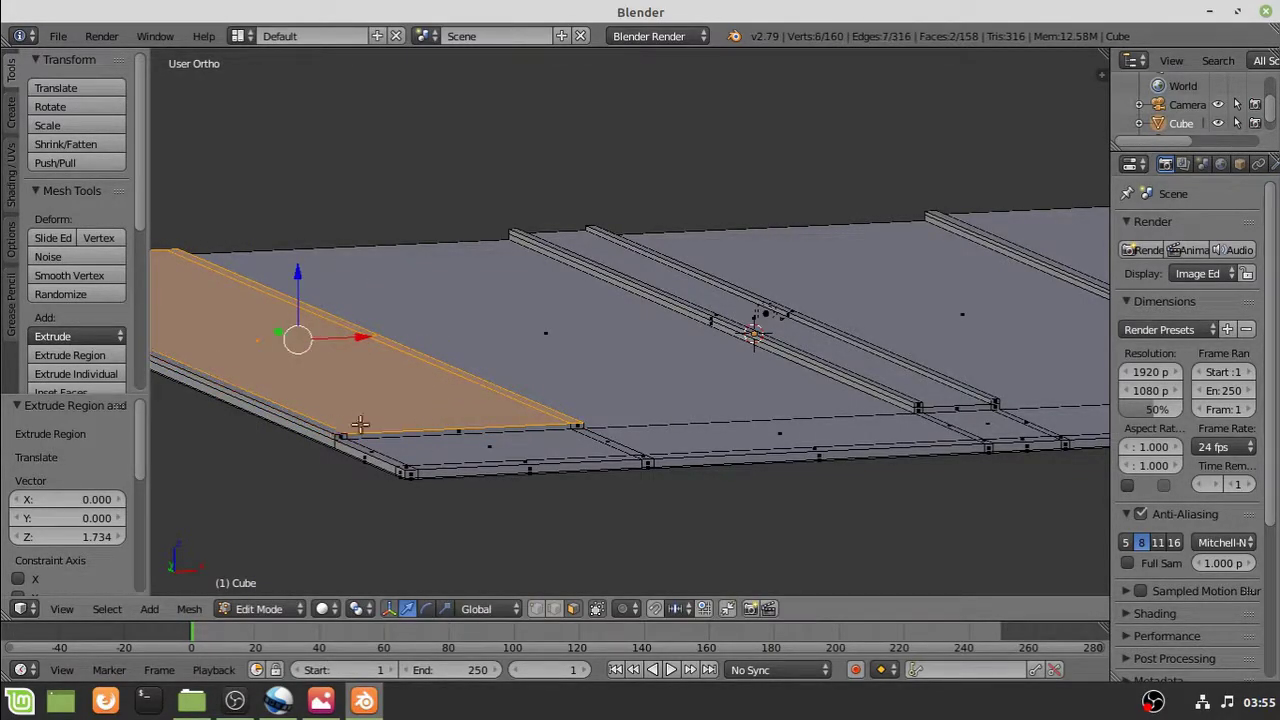
# Examine the raised strips and panel surfaces in Object Mode using walk navigation
pyautogui.press('Tab')
pyautogui.scroll(-2, 709, 412)
pyautogui.scroll(-3, 776, 441)
pyautogui.moveTo(834, 432); pyautogui.dragTo(752, 448, button='middle')
pyautogui.hotkey('shift', 'f')
pyautogui.press('Tab')
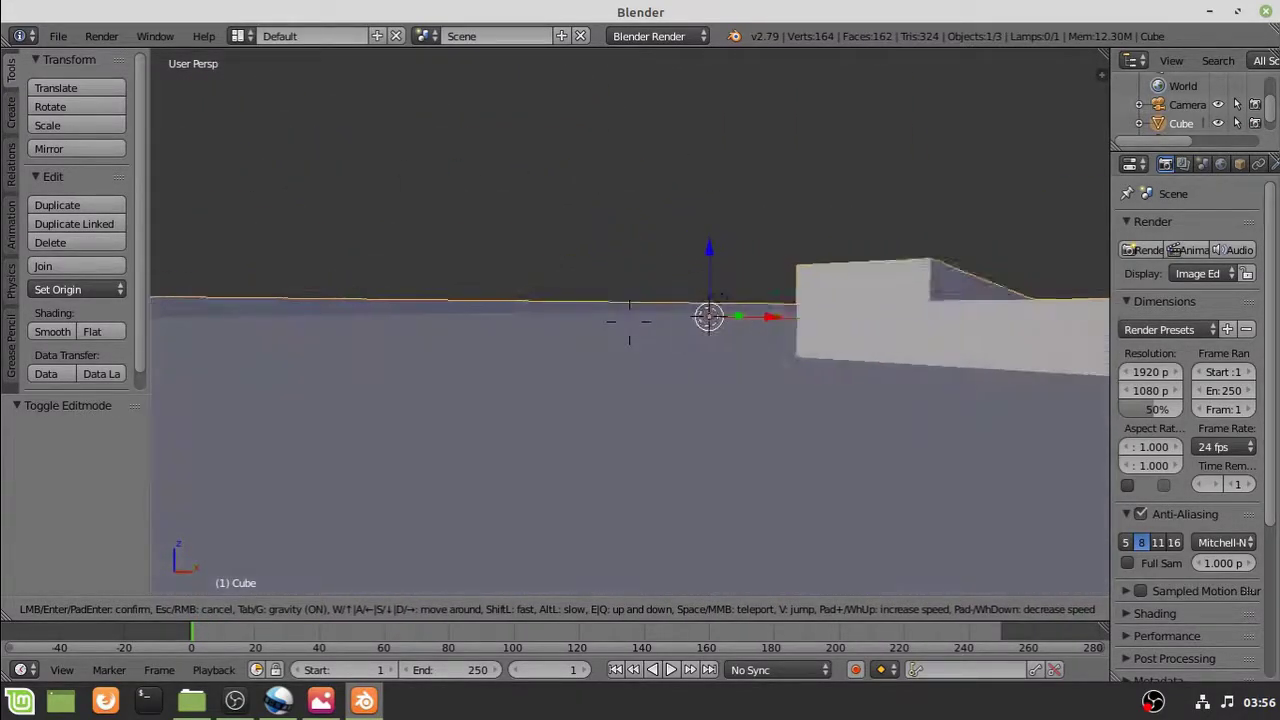
pyautogui.press('Escape')
pyautogui.hotkey('shift', 'f')
pyautogui.press('w')
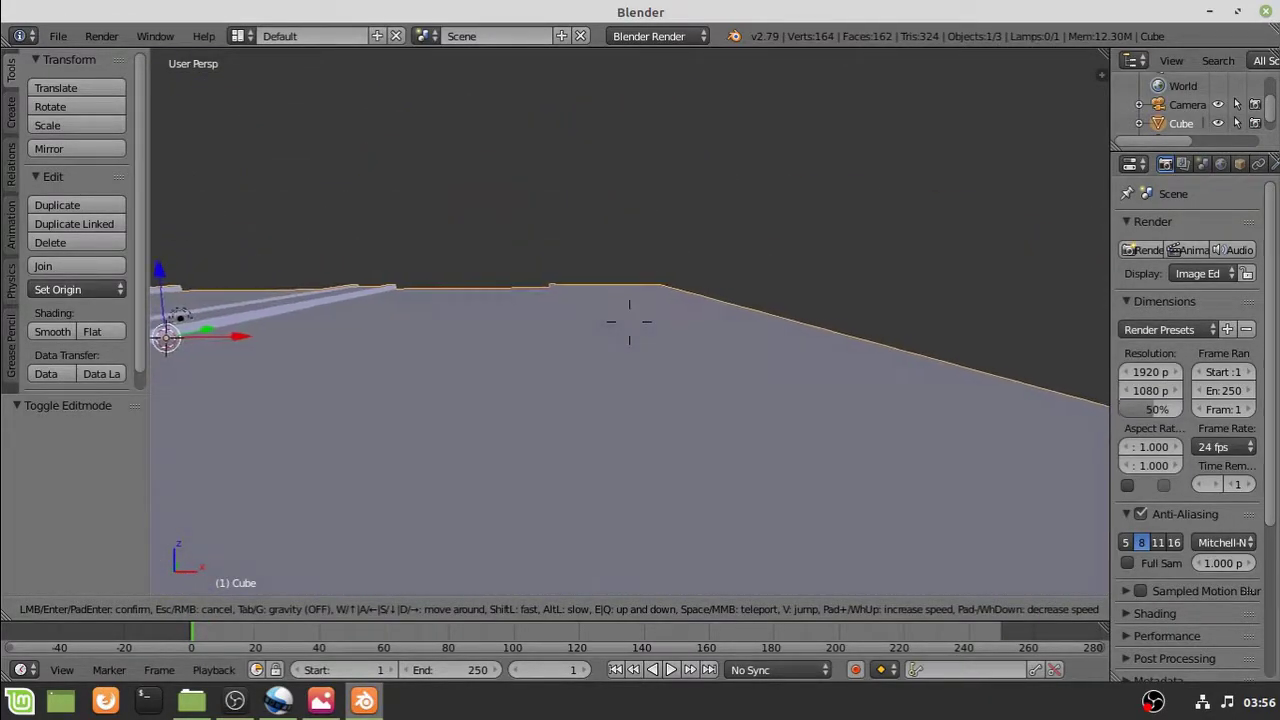
pyautogui.press('w')
pyautogui.press('a')
pyautogui.press('d')
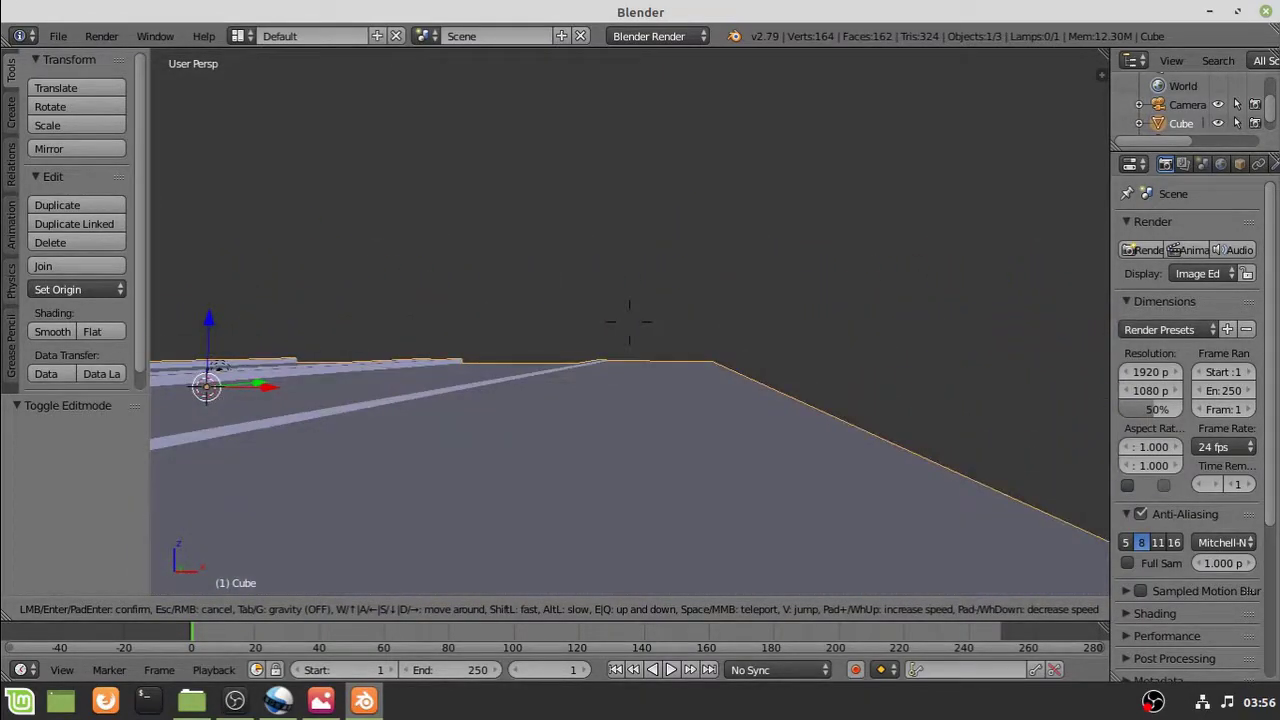
pyautogui.press('Escape')
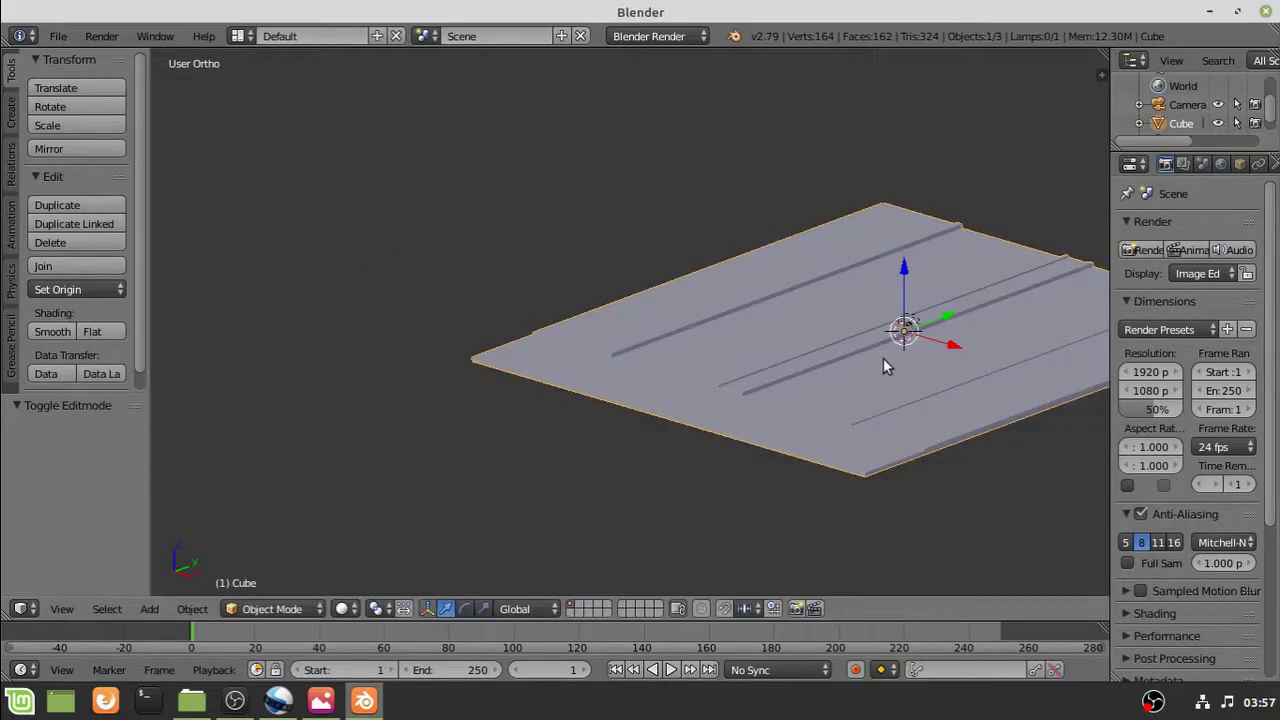
# Select the two large recessed panels between the divider strips and separate them into a new object
pyautogui.press('Tab')
pyautogui.scroll(6, 870, 385)
pyautogui.keyDown('shift'); pyautogui.moveTo(846, 420); pyautogui.dragTo(646, 376, button='middle'); pyautogui.keyUp('shift')
pyautogui.scroll(-5, 820, 366)
pyautogui.scroll(6, 700, 371)
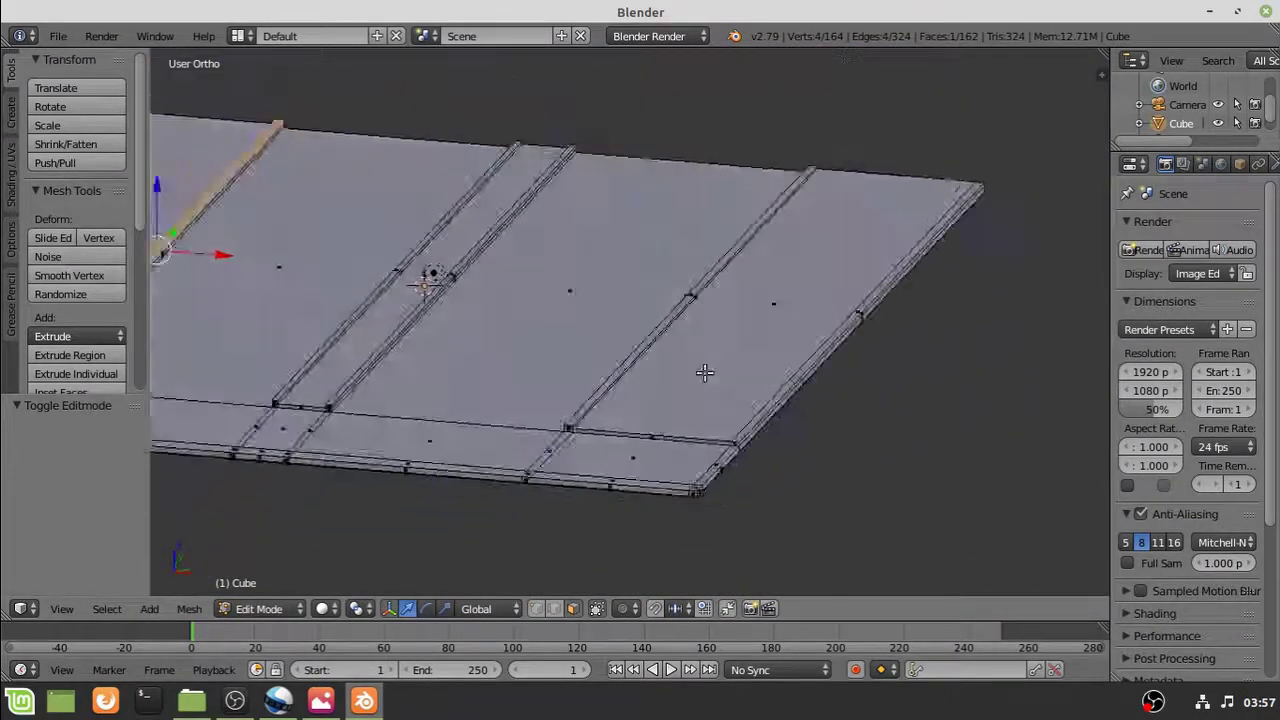
pyautogui.rightClick(694, 415)
pyautogui.scroll(-3, 694, 415)
pyautogui.rightClick(811, 423)
pyautogui.keyDown('shift'); pyautogui.moveTo(520, 311); pyautogui.dragTo(720, 398, button='middle'); pyautogui.keyUp('shift')
pyautogui.keyDown('shift'); pyautogui.rightClick(455, 362); pyautogui.keyUp('shift')
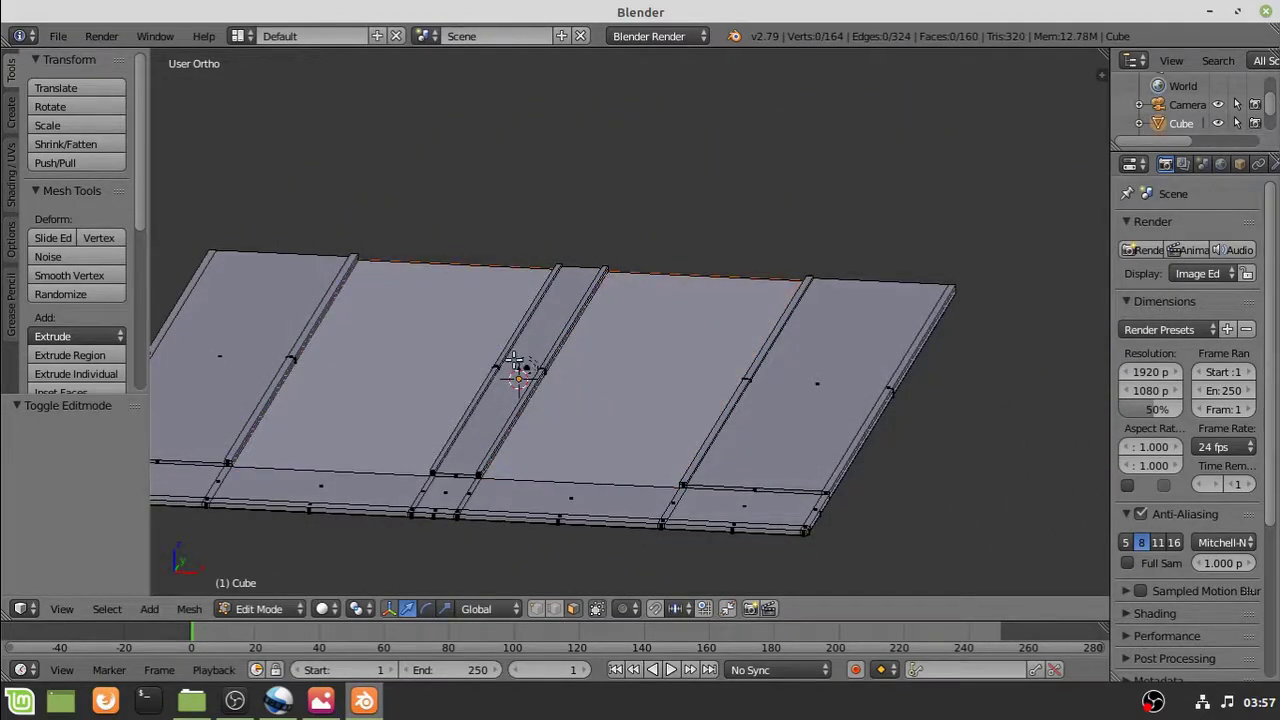
# Select the top, side and end faces of the first outer divider strip, using wireframe display to reach hidden ones
pyautogui.scroll(4, 500, 380)
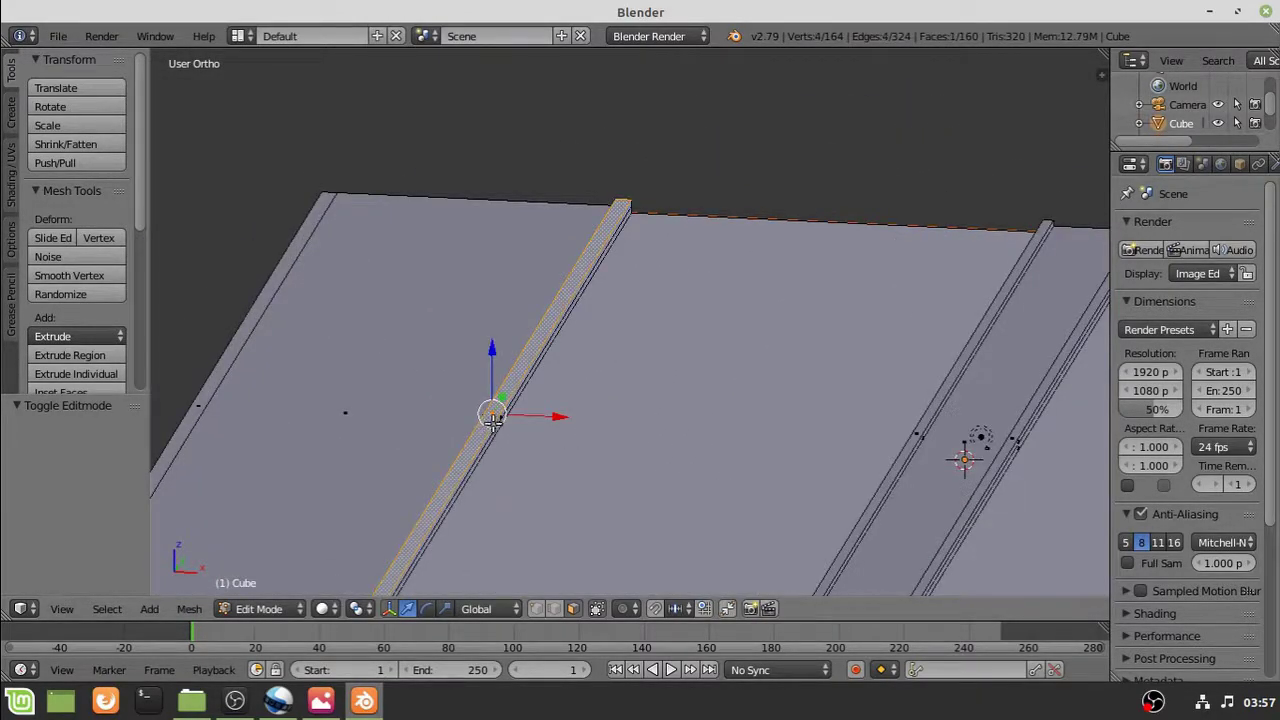
pyautogui.moveTo(494, 427); pyautogui.dragTo(502, 527, button='middle')
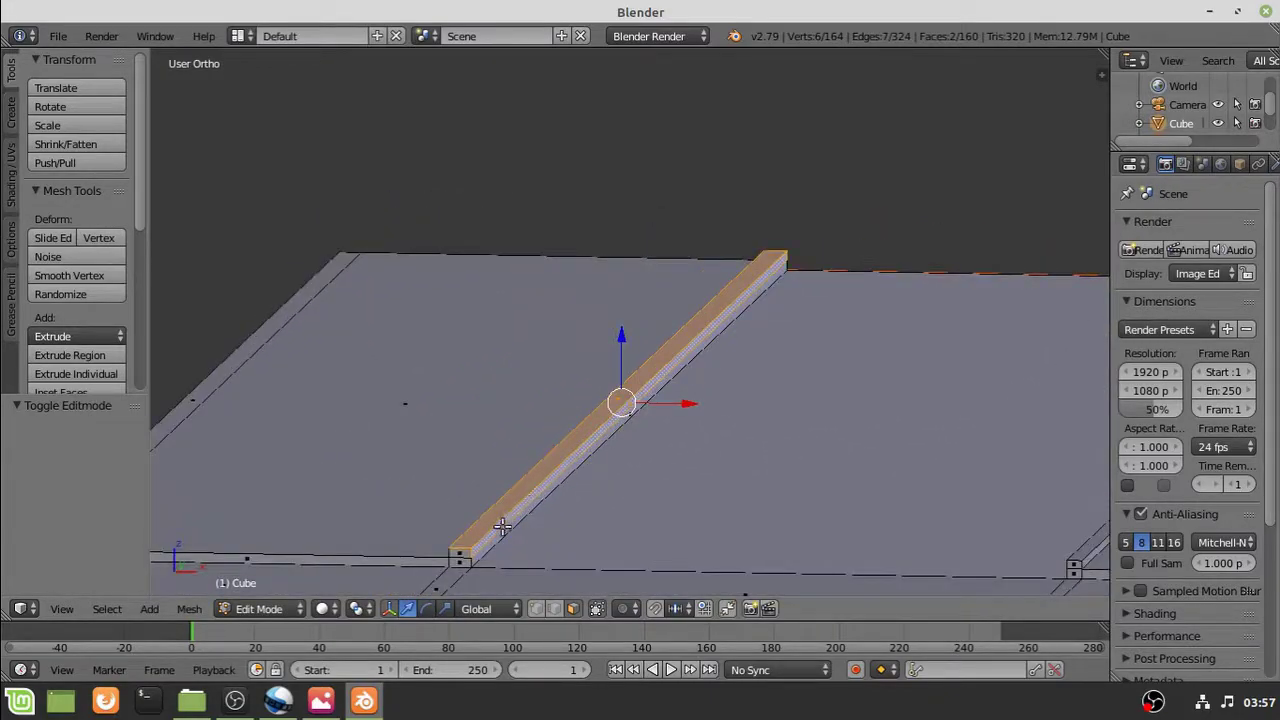
pyautogui.keyDown('shift'); pyautogui.rightClick(467, 567); pyautogui.keyUp('shift')
pyautogui.moveTo(467, 567); pyautogui.dragTo(628, 541, button='middle')
pyautogui.press('z')
pyautogui.moveTo(487, 554)
pyautogui.mouseDown(button='middle')
pyautogui.moveTo(503, 520)
pyautogui.moveTo(500, 411)
pyautogui.moveTo(423, 403)
pyautogui.moveTo(437, 420)
pyautogui.moveTo(580, 451)
pyautogui.moveTo(640, 491)
pyautogui.moveTo(715, 374)
pyautogui.mouseUp(button='middle')
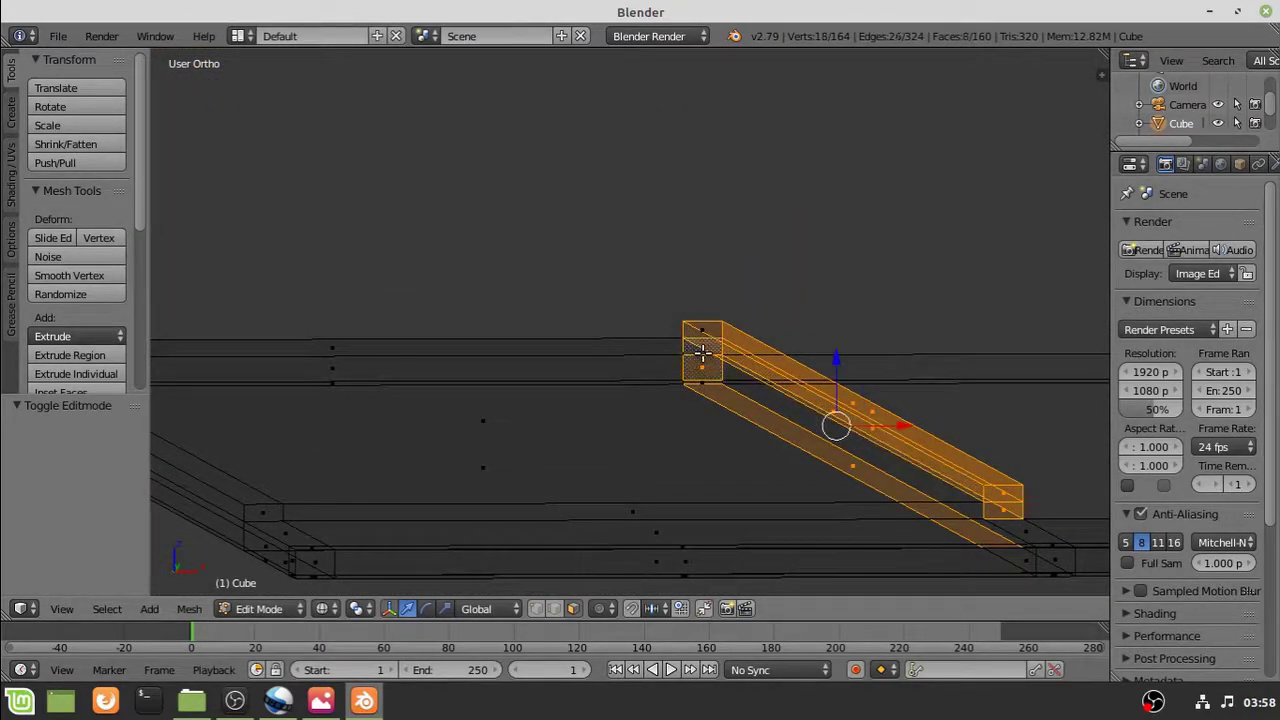
pyautogui.keyDown('shift'); pyautogui.moveTo(907, 476); pyautogui.dragTo(843, 410, button='middle'); pyautogui.keyUp('shift')
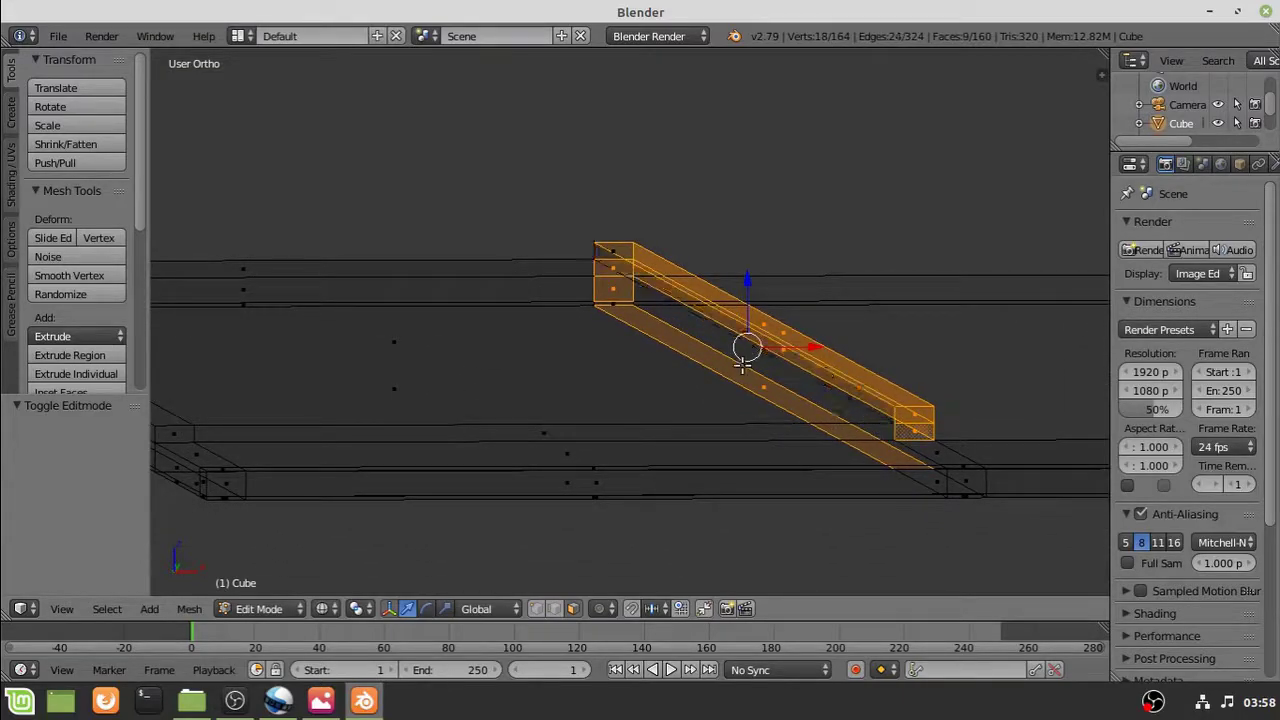
# Remove the extra lower face from the divider strip's selection and return to solid display
pyautogui.press('Tab')
pyautogui.press('Tab')
pyautogui.press('Tab')
pyautogui.moveTo(714, 358)
pyautogui.mouseDown(button='middle')
pyautogui.moveTo(675, 387)
pyautogui.moveTo(580, 381)
pyautogui.moveTo(620, 400)
pyautogui.moveTo(606, 403)
pyautogui.moveTo(648, 380)
pyautogui.moveTo(600, 263)
pyautogui.moveTo(517, 386)
pyautogui.moveTo(854, 409)
pyautogui.moveTo(1066, 402)
pyautogui.moveTo(867, 377)
pyautogui.mouseUp(button='middle')
pyautogui.press('Tab')
pyautogui.scroll(-5, 717, 384)
pyautogui.press('z')
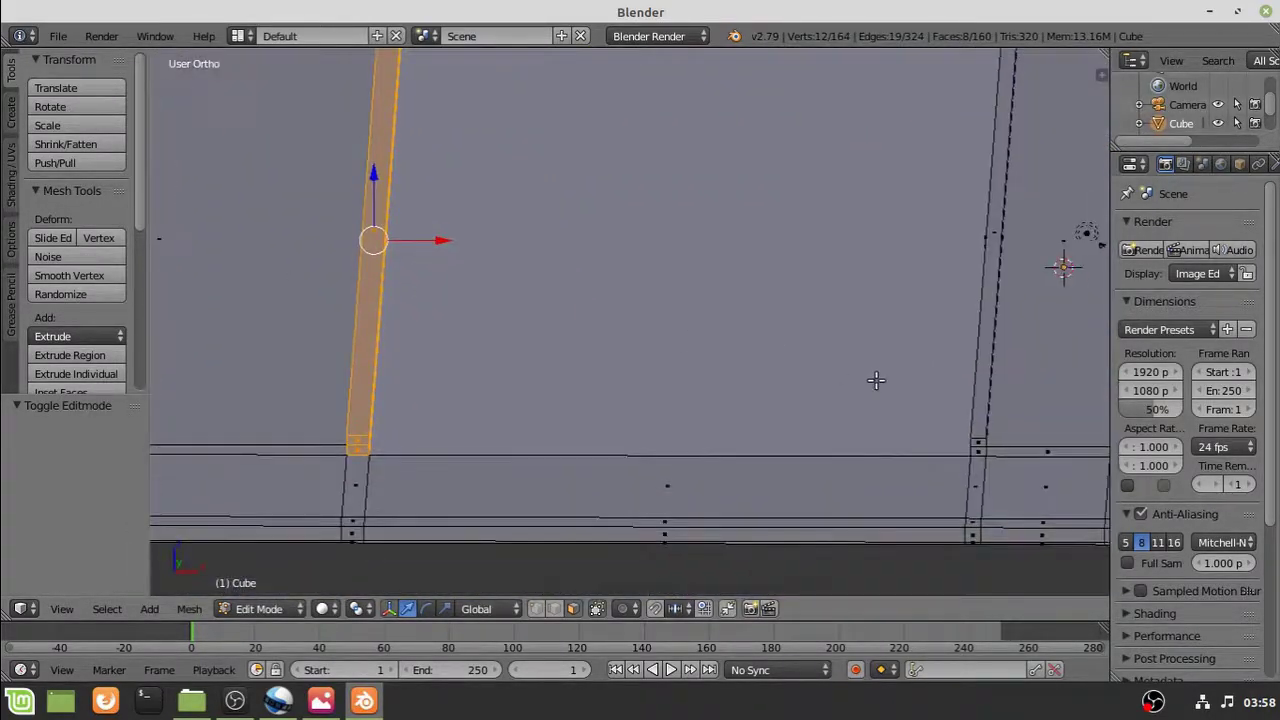
# Add the top, side and end faces of the two strips bordering the centre band to the selection
pyautogui.moveTo(913, 332); pyautogui.dragTo(751, 480, button='middle')
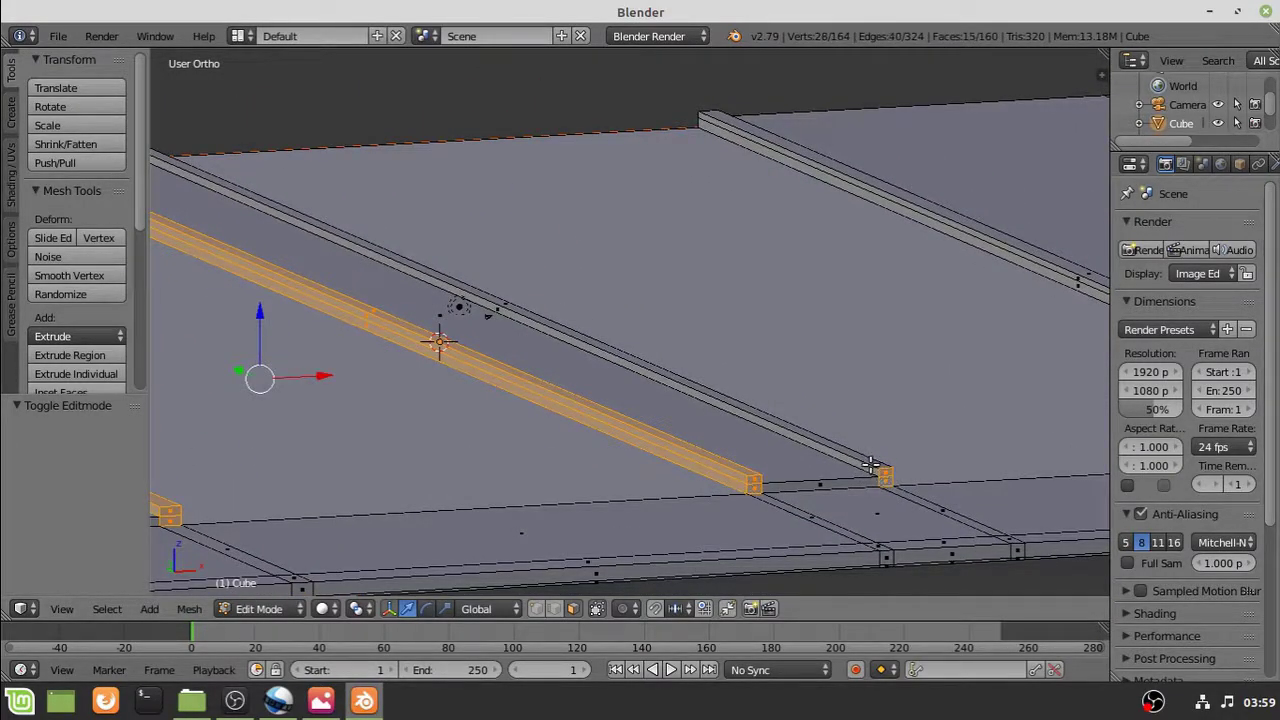
pyautogui.moveTo(871, 461); pyautogui.dragTo(690, 390, button='middle')
pyautogui.moveTo(754, 364); pyautogui.dragTo(550, 350, button='middle')
pyautogui.scroll(3, 550, 353)
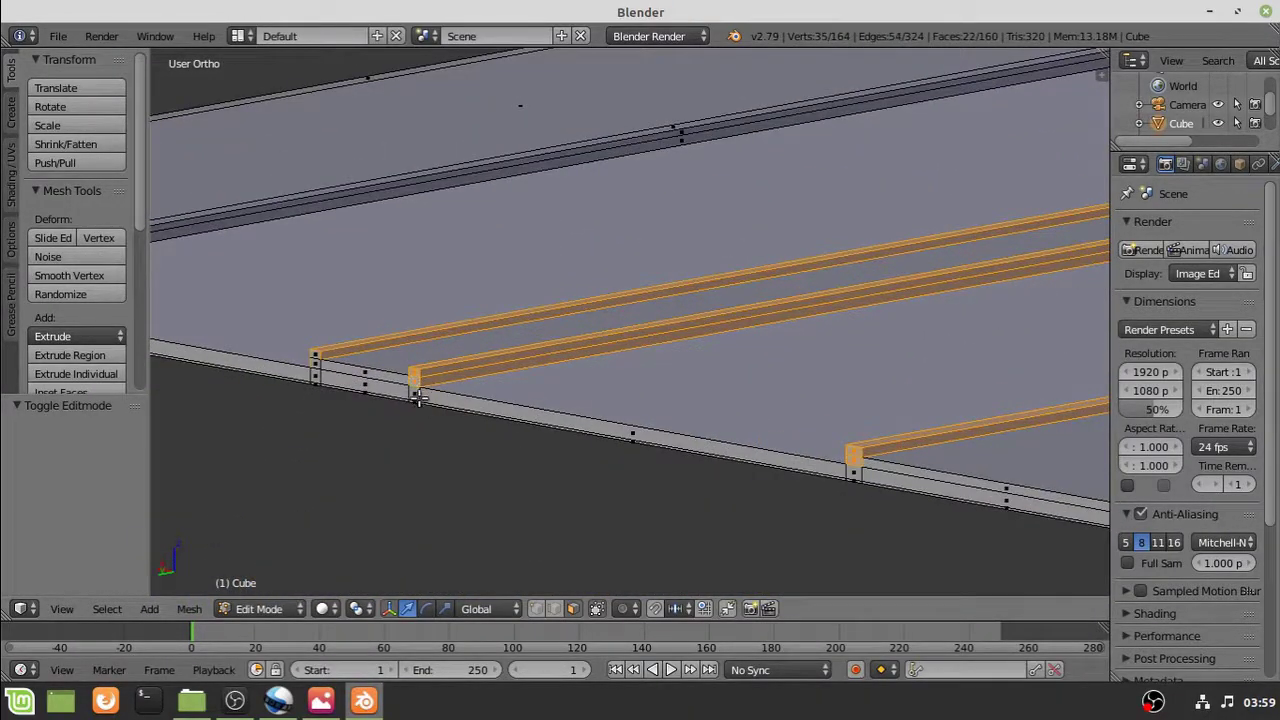
pyautogui.keyDown('shift'); pyautogui.rightClick(418, 394); pyautogui.keyUp('shift')
pyautogui.scroll(2, 405, 370)
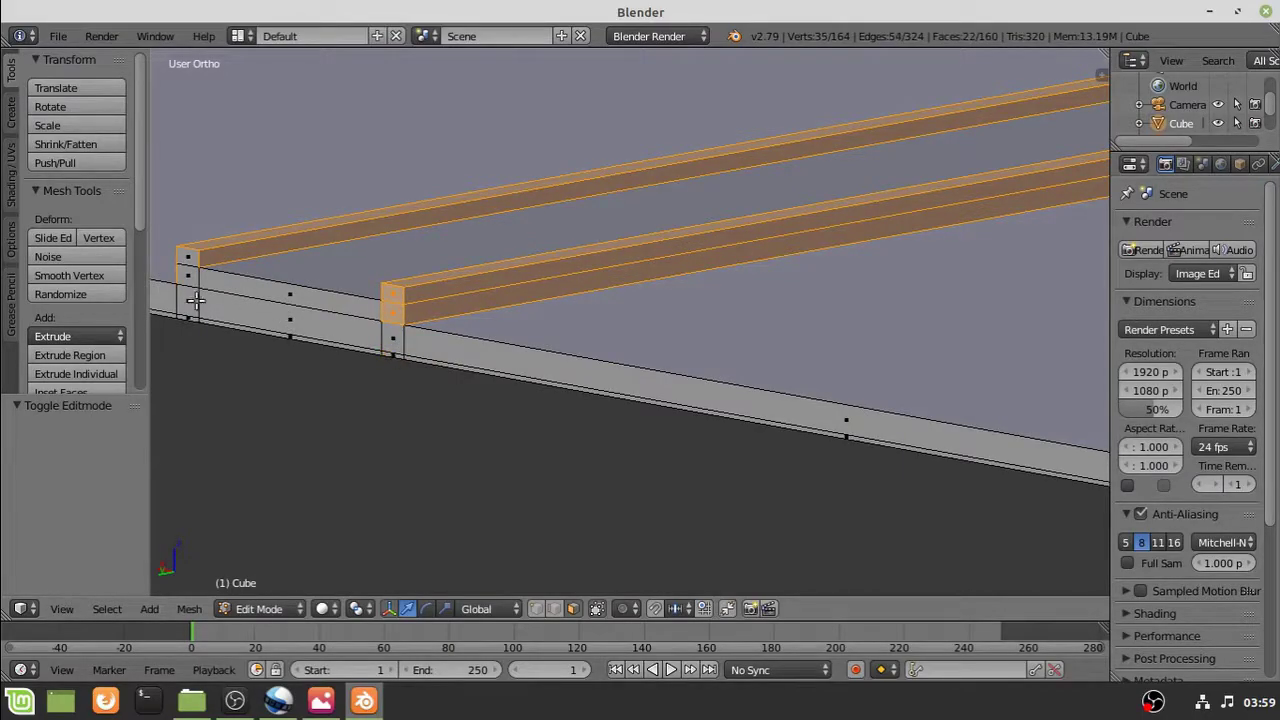
pyautogui.keyDown('shift'); pyautogui.rightClick(191, 262); pyautogui.keyUp('shift')
# Add the top, side and end faces of the remaining outer divider strip to the selection
pyautogui.scroll(-2, 220, 290)
pyautogui.keyDown('shift'); pyautogui.moveTo(619, 415); pyautogui.dragTo(434, 343, button='middle'); pyautogui.keyUp('shift')
pyautogui.scroll(-3, 434, 343)
pyautogui.keyDown('shift'); pyautogui.moveTo(792, 435); pyautogui.dragTo(619, 432, button='middle'); pyautogui.keyUp('shift')
pyautogui.keyDown('shift'); pyautogui.moveTo(230, 300); pyautogui.dragTo(760, 456, button='middle'); pyautogui.keyUp('shift')
pyautogui.scroll(4, 517, 381)
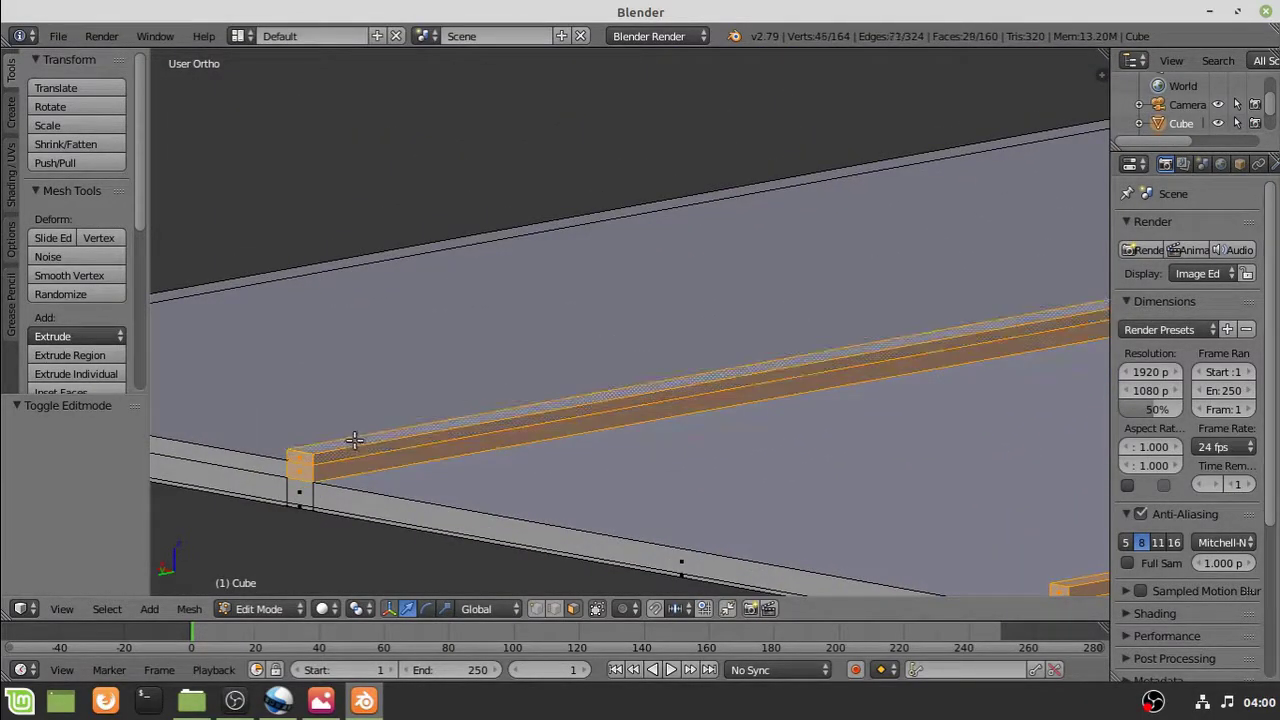
pyautogui.scroll(-3, 355, 441)
pyautogui.scroll(3, 748, 297)
pyautogui.keyDown('shift'); pyautogui.moveTo(462, 196); pyautogui.dragTo(470, 455, button='middle'); pyautogui.keyUp('shift')
pyautogui.moveTo(470, 455); pyautogui.dragTo(735, 468, button='middle')
pyautogui.scroll(-5, 471, 477)
pyautogui.keyDown('shift'); pyautogui.moveTo(290, 523); pyautogui.dragTo(591, 466, button='middle'); pyautogui.keyUp('shift')
pyautogui.scroll(4, 591, 466)
pyautogui.scroll(2, 678, 390)
pyautogui.keyDown('shift'); pyautogui.moveTo(355, 588); pyautogui.dragTo(895, 433, button='middle'); pyautogui.keyUp('shift')
# Separate the selected faces of all four divider strips into their own object and return to Object Mode
pyautogui.scroll(-5, 675, 388)
pyautogui.scroll(-4, 700, 395)
pyautogui.keyDown('shift'); pyautogui.moveTo(634, 387); pyautogui.dragTo(543, 412, button='middle'); pyautogui.keyUp('shift')
pyautogui.press('x')
pyautogui.click(641, 347)
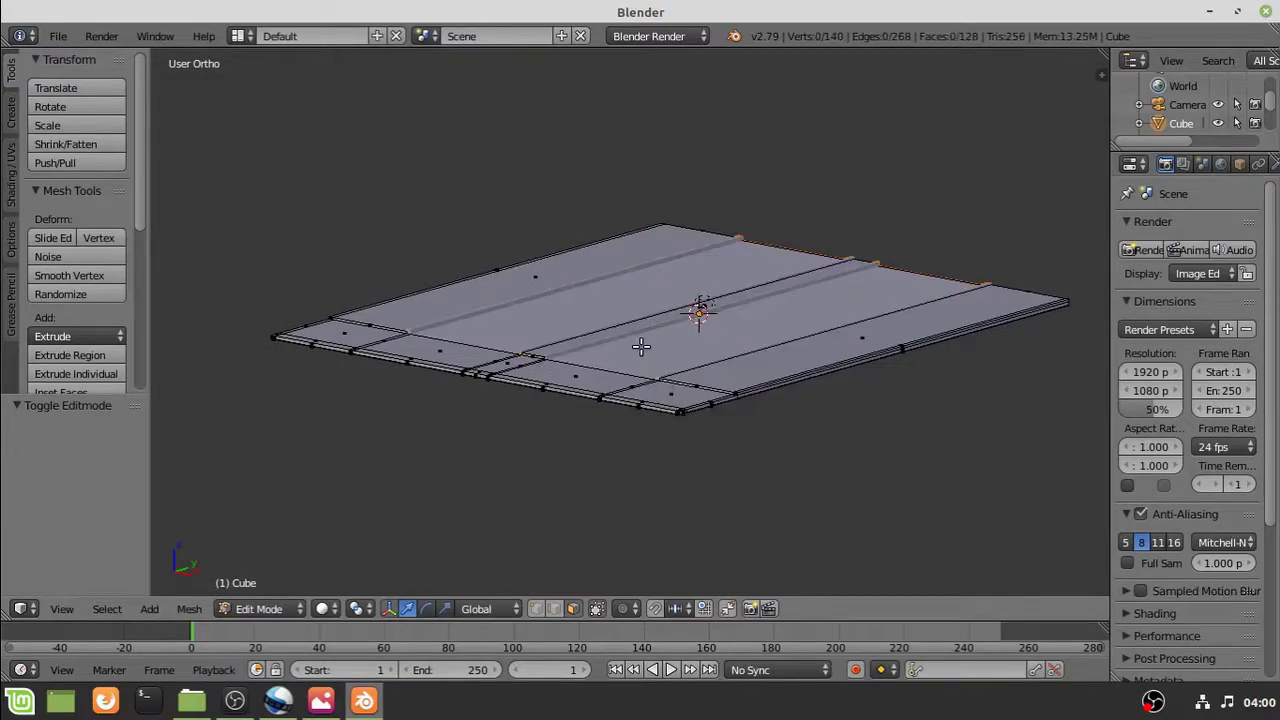
pyautogui.scroll(2, 641, 346)
pyautogui.press('Tab')
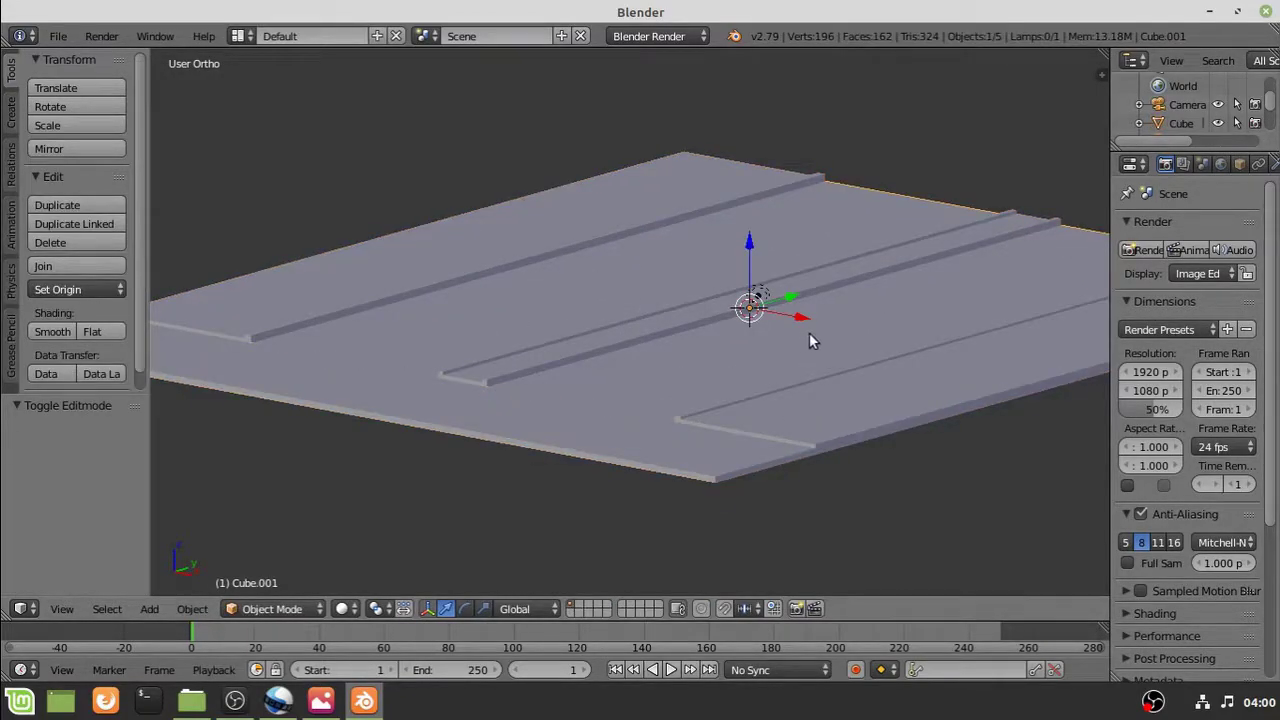
# Rename the separated panels object, and name the divider strips object cordao
pyautogui.scroll(-2, 809, 340)
pyautogui.click(1239, 165)
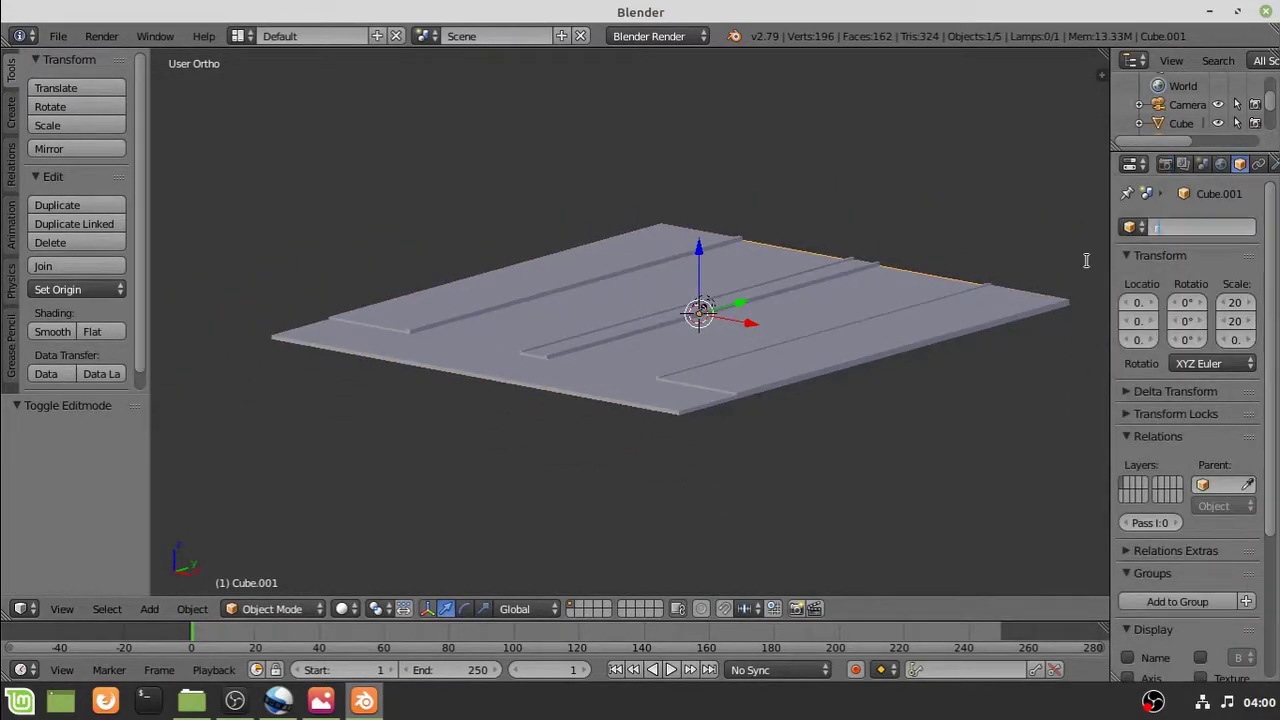
pyautogui.scroll(3, 770, 396)
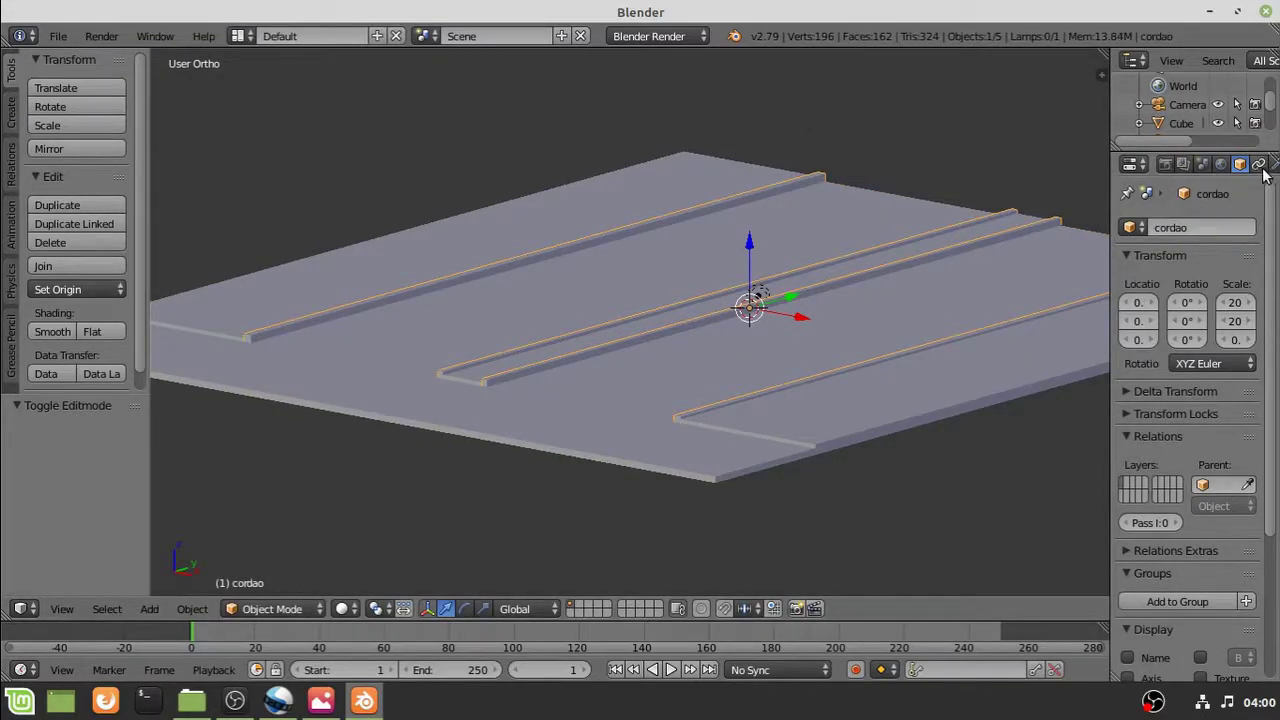
# Switch the render engine to Cycles Render and remove the material slot from the cordao object
pyautogui.click(650, 36)
pyautogui.click(690, 99)
pyautogui.click(1195, 164)
pyautogui.click(1262, 246)
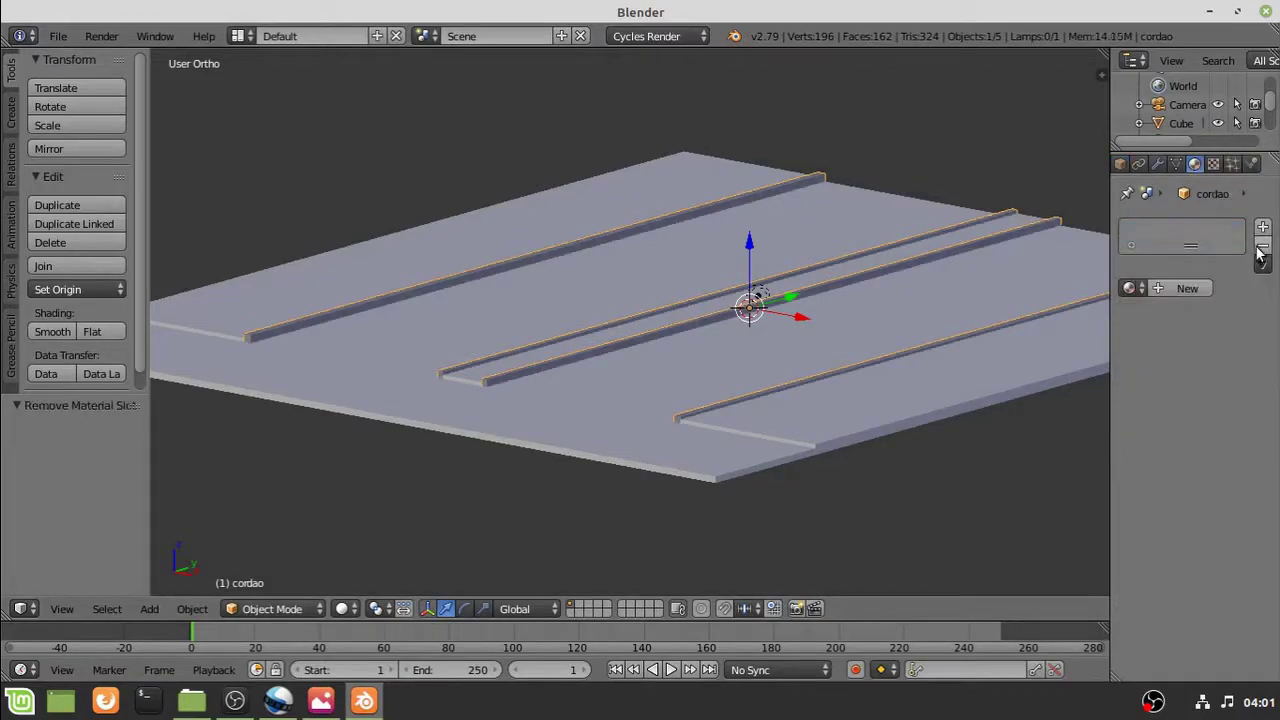
# Remove the material slot from the rua object and reselect its panels from a viewpoint near street level
pyautogui.click(1263, 247)
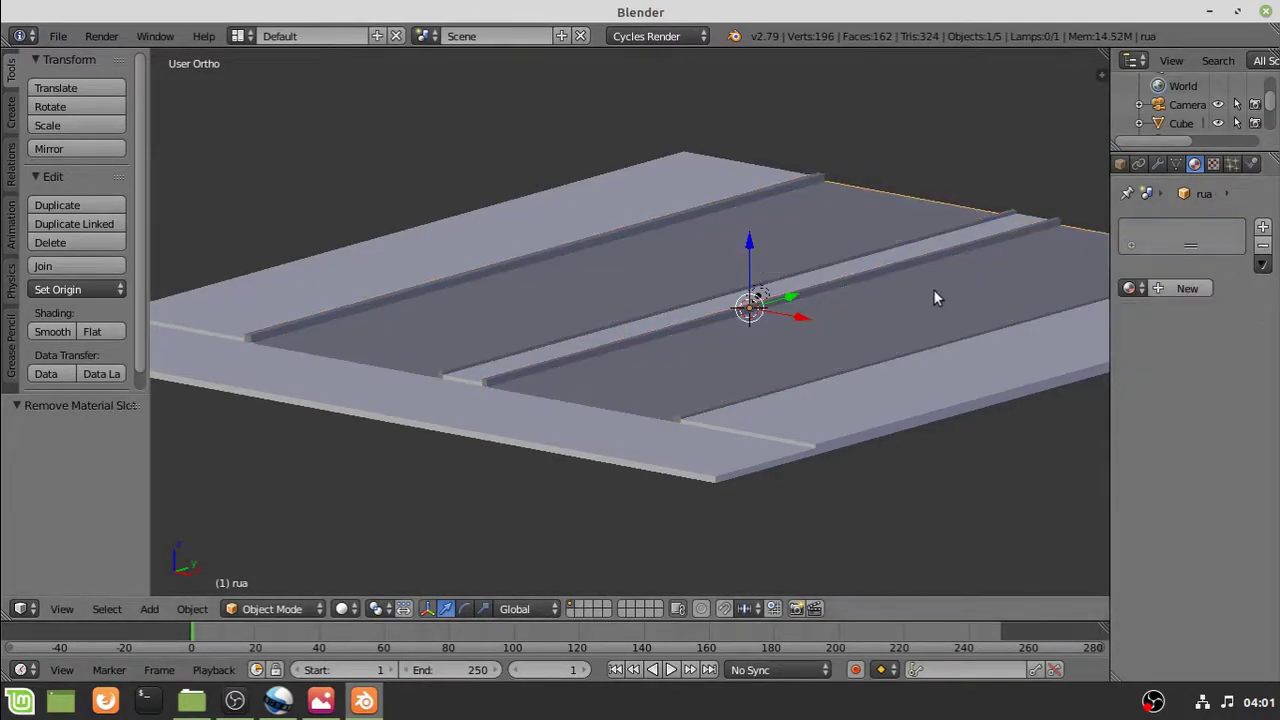
pyautogui.hotkey('shift', 'f')
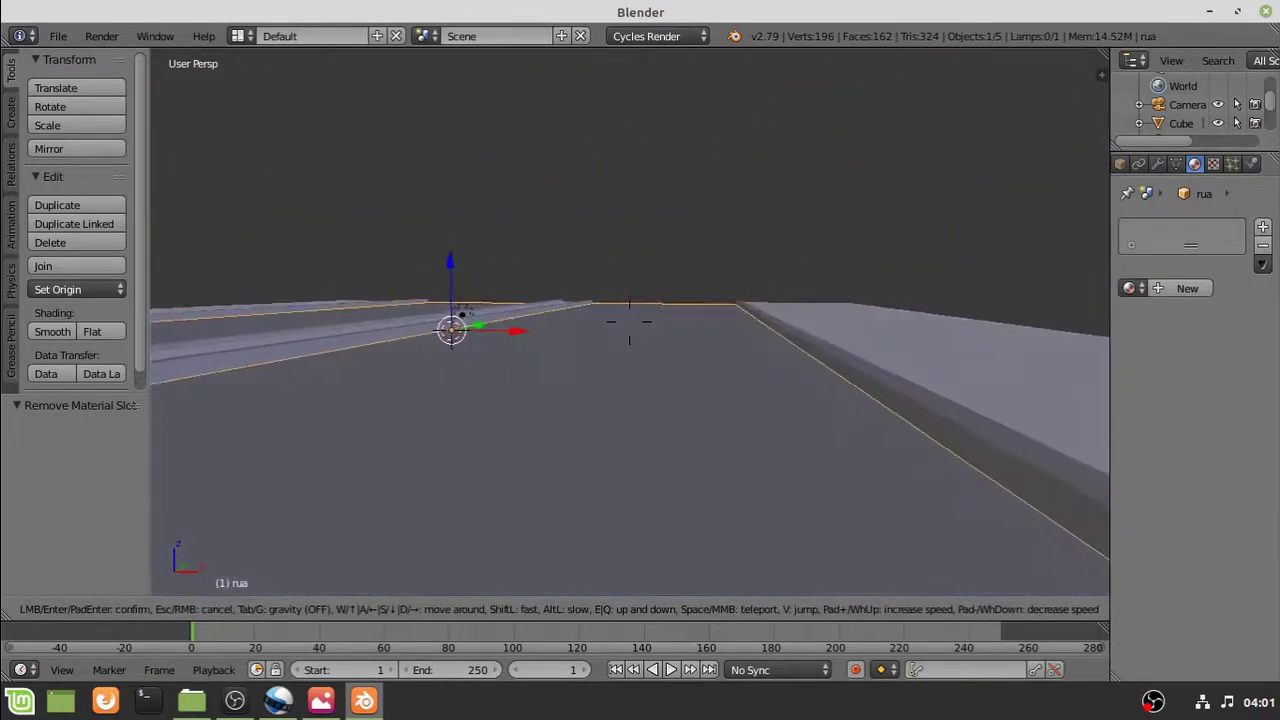
pyautogui.press('w')
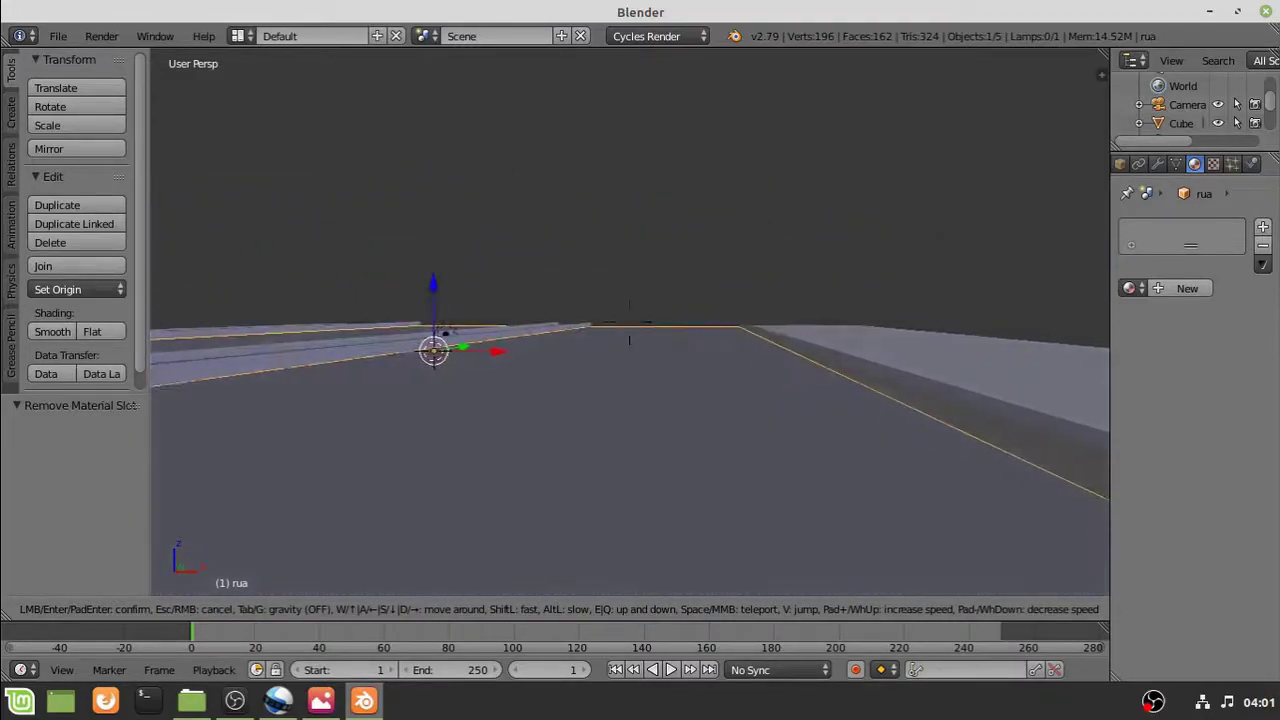
pyautogui.click(629, 321)
pyautogui.press('a')
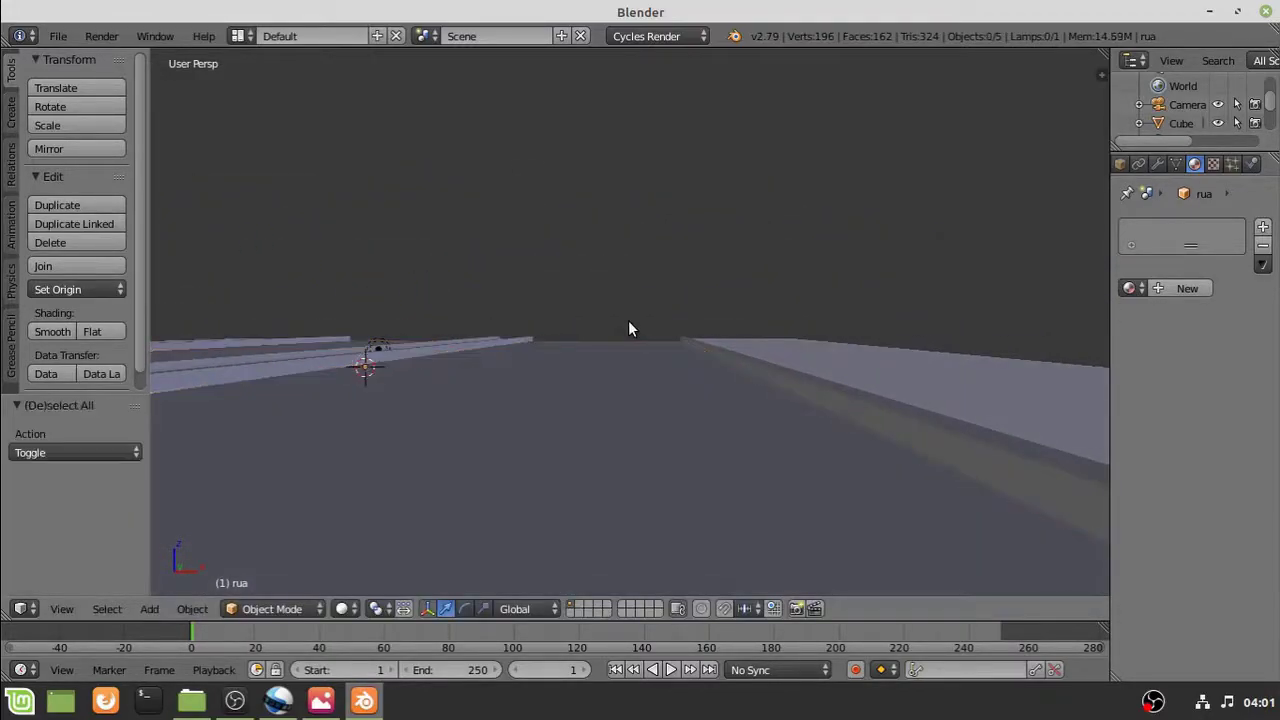
pyautogui.hotkey('shift', 'f')
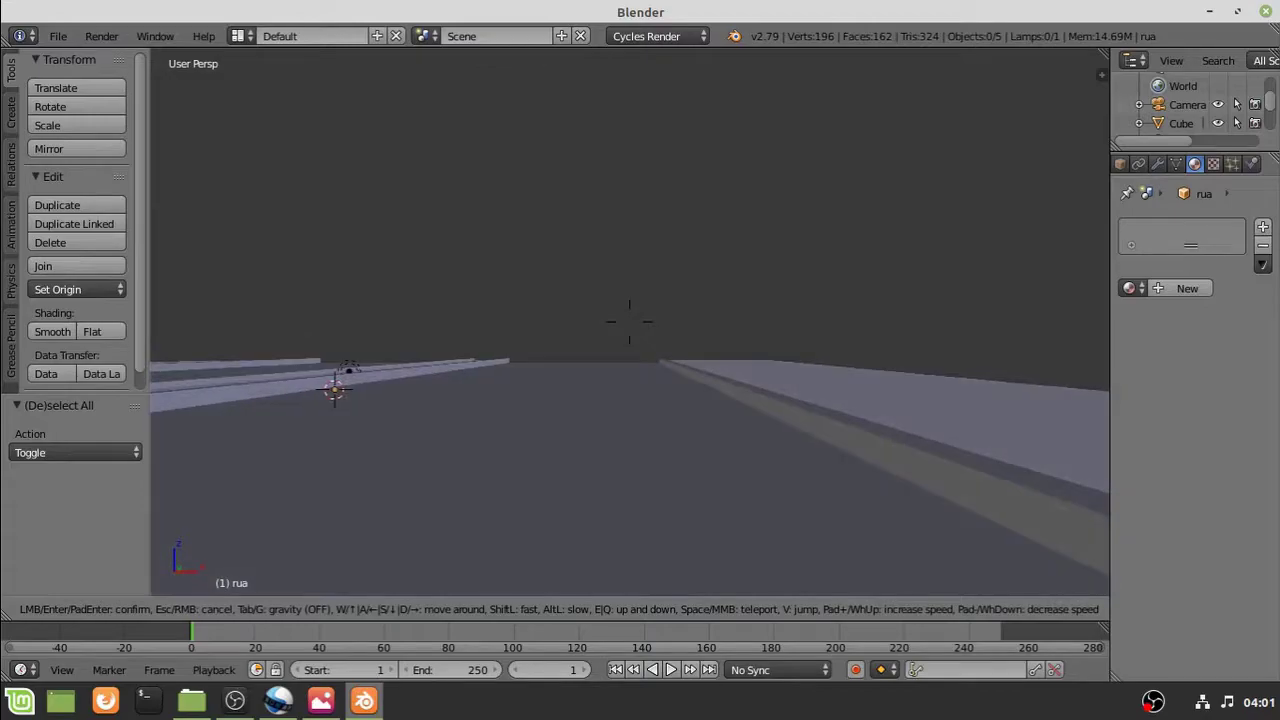
pyautogui.rightClick(766, 430)
pyautogui.rightClick(766, 430)
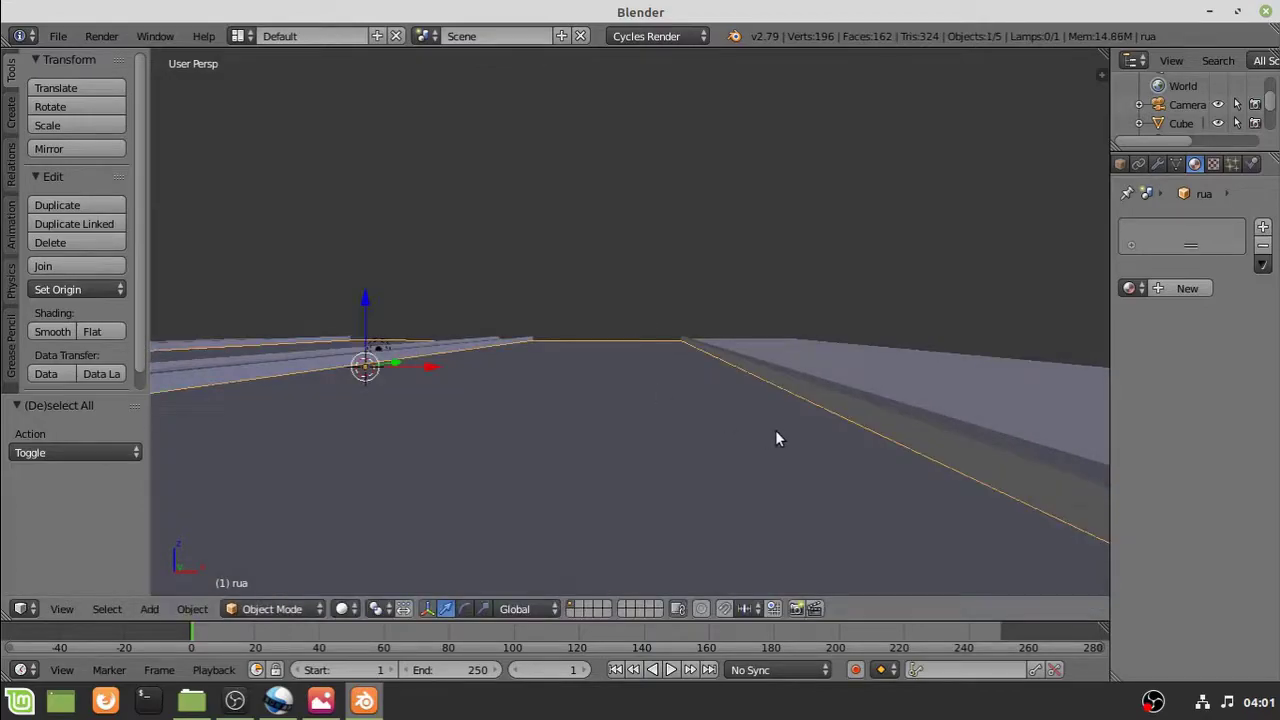
# Give the rua object a new Diffuse BSDF material with a dark grey colour
pyautogui.click(1187, 288)
pyautogui.click(1235, 425)
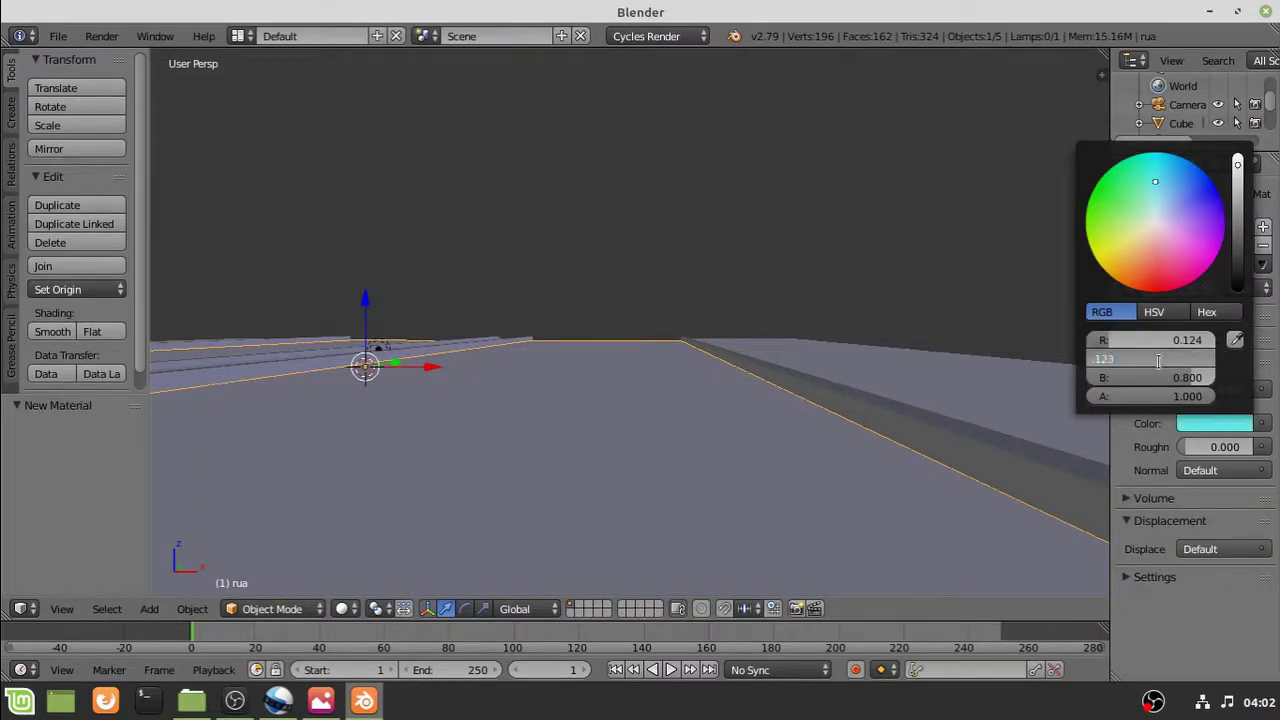
pyautogui.press('Return')
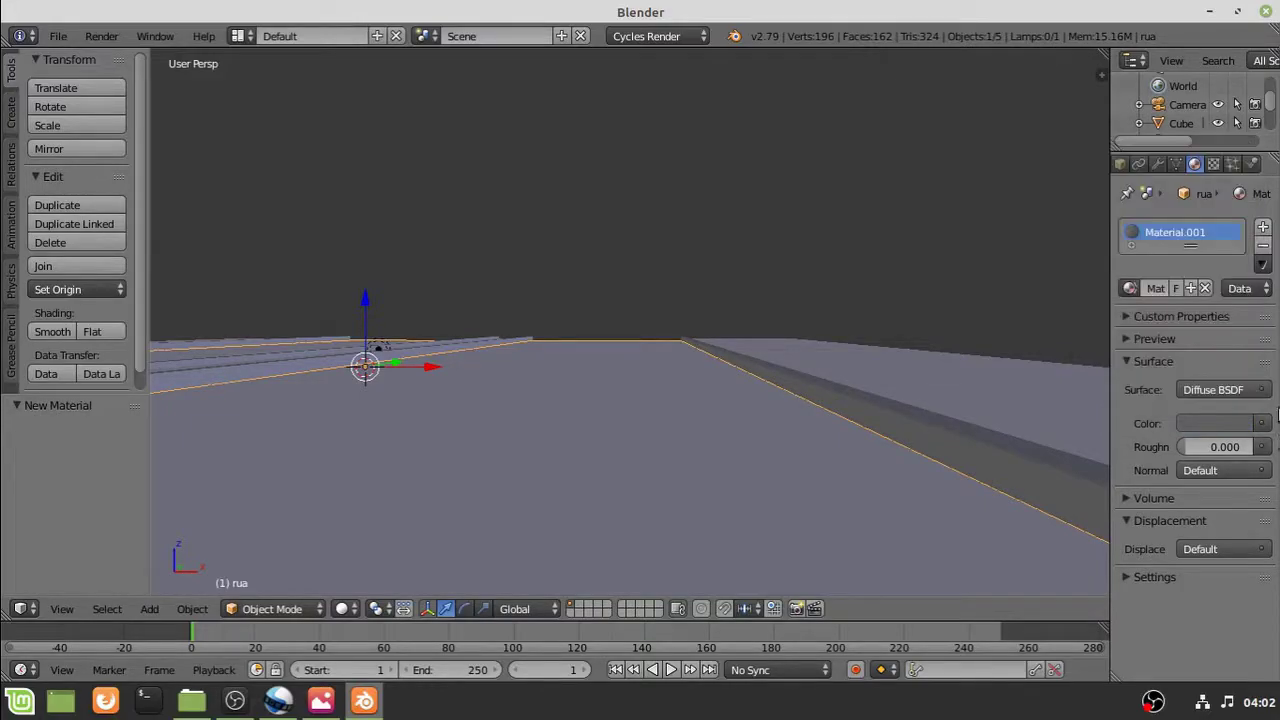
pyautogui.scroll(-6, 637, 428)
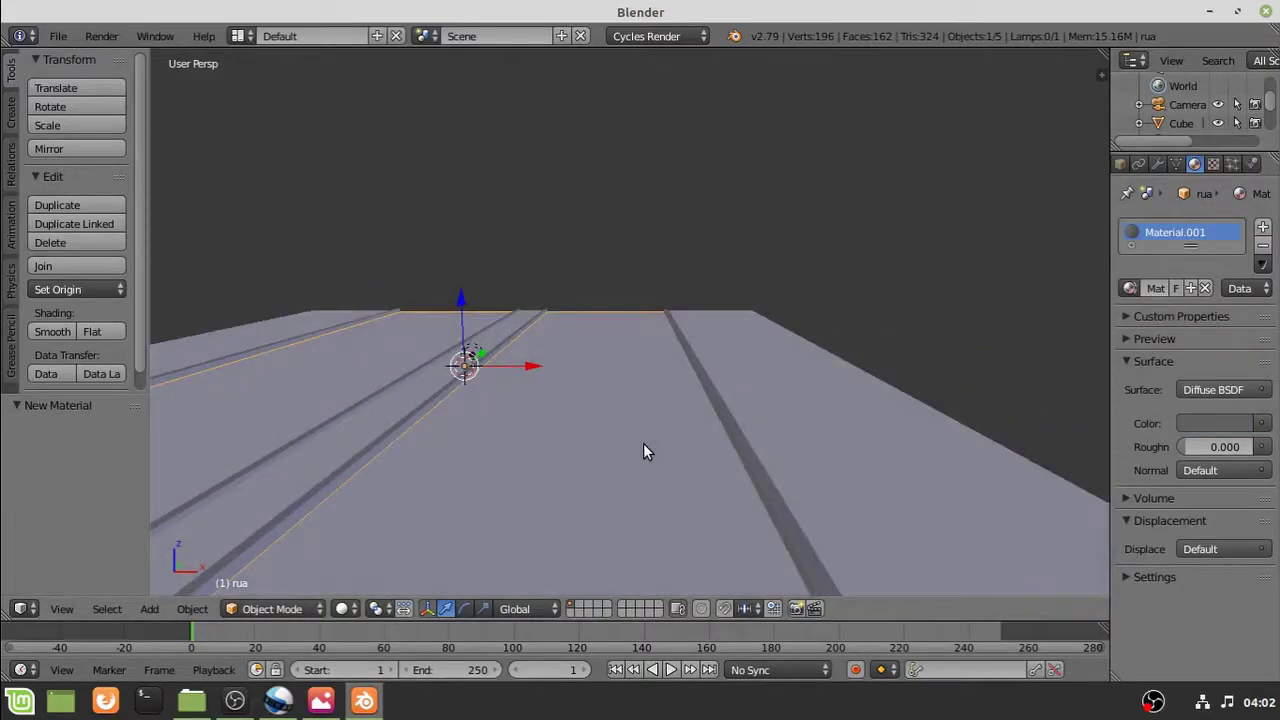
pyautogui.press('Tab')
pyautogui.press('Tab')
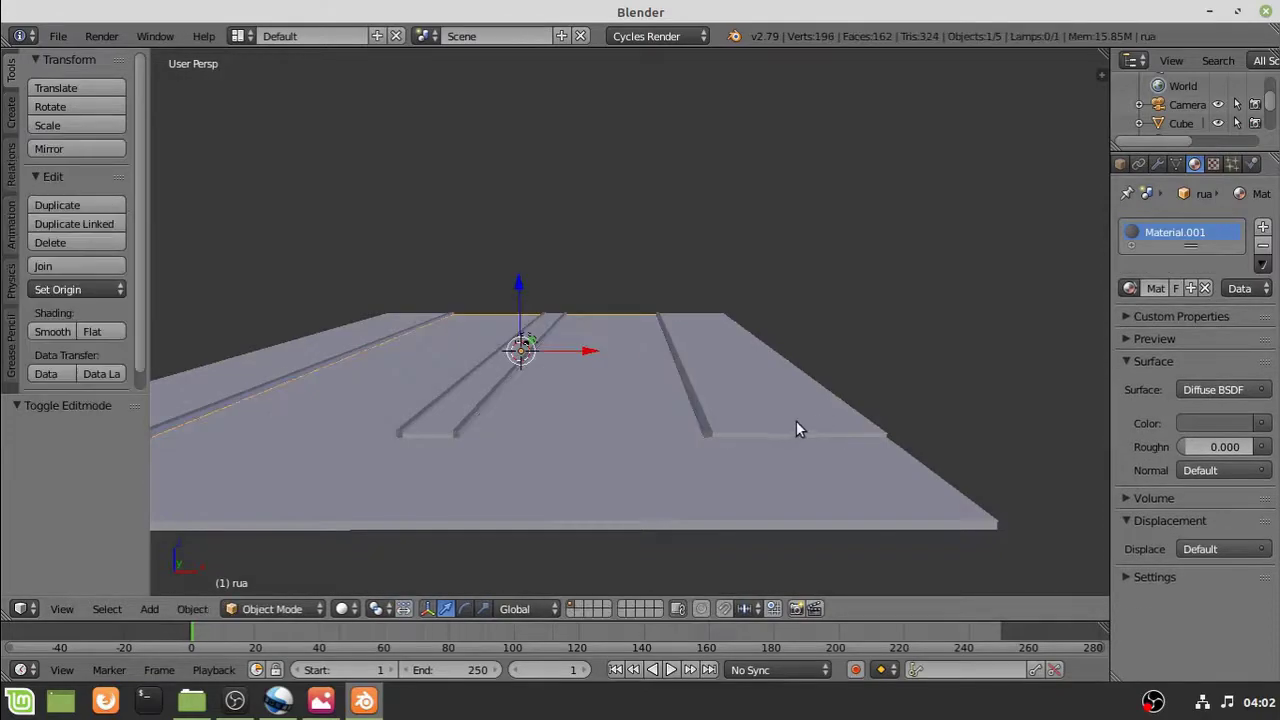
pyautogui.press('Tab')
pyautogui.press('Tab')
pyautogui.press('Tab')
pyautogui.press('Tab')
# Select the cordao strips and give them a new Diffuse BSDF material with a white colour
pyautogui.rightClick(490, 394)
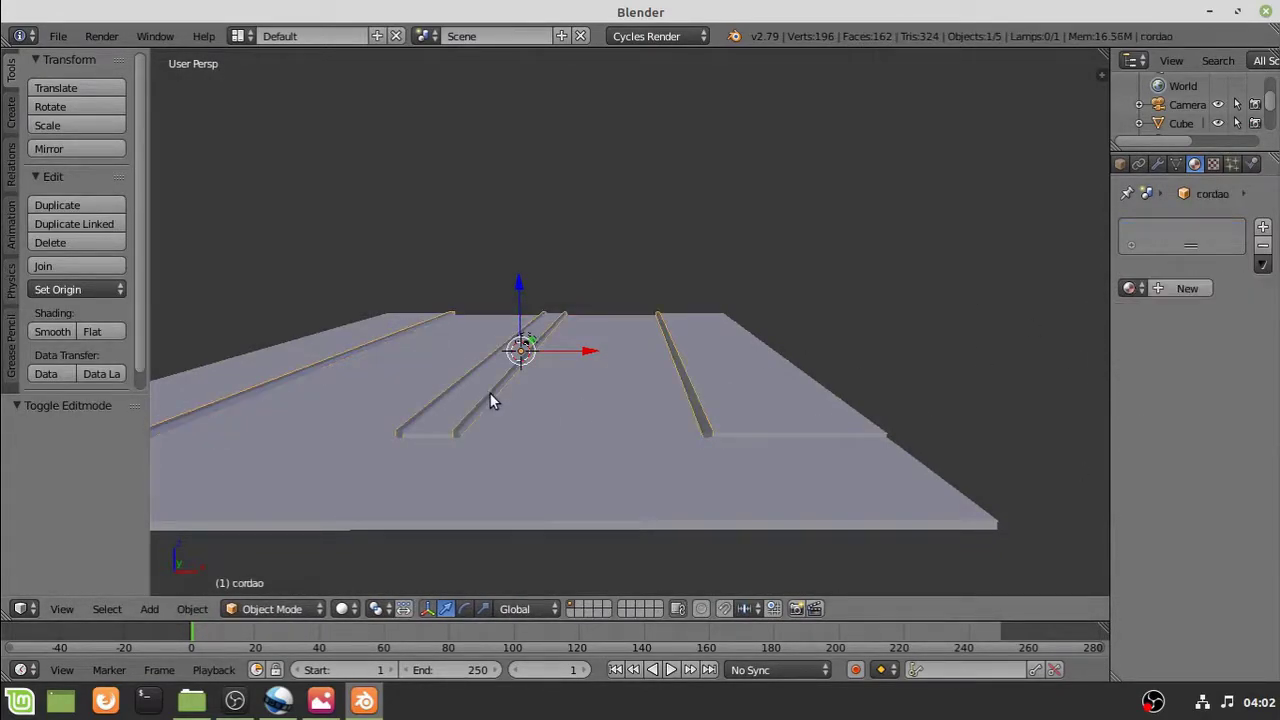
pyautogui.click(1184, 290)
pyautogui.click(1215, 423)
pyautogui.press('Tab')
pyautogui.press('Tab')
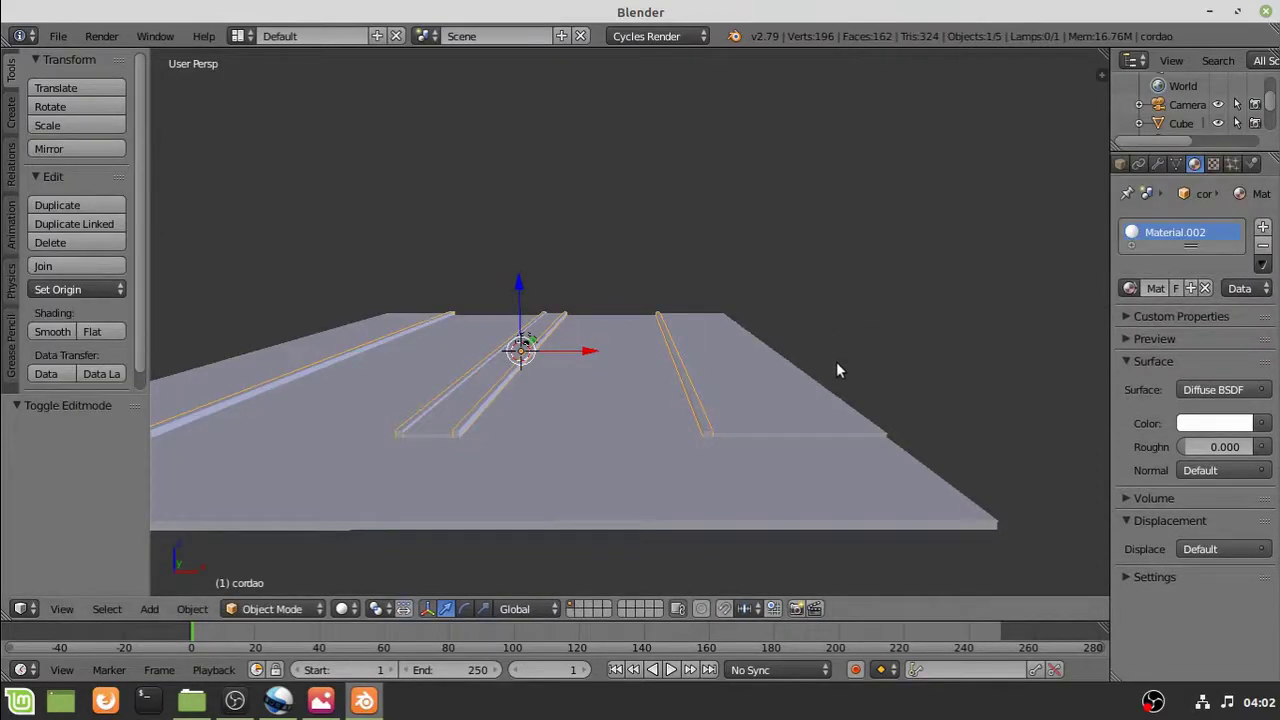
# Clear the selection, select the rua panels and switch the viewport shading to Material
pyautogui.press('a')
pyautogui.scroll(3, 847, 449)
pyautogui.moveTo(847, 449); pyautogui.dragTo(772, 455, button='middle')
pyautogui.rightClick(655, 490)
pyautogui.click(352, 606)
pyautogui.click(430, 503)
# In Edit Mode of the Cube slab, select the top and end faces of the median between the two central divider strips
pyautogui.scroll(-2, 454, 500)
pyautogui.keyDown('shift'); pyautogui.moveTo(456, 496); pyautogui.dragTo(653, 527, button='middle'); pyautogui.keyUp('shift')
pyautogui.scroll(-2, 653, 527)
pyautogui.scroll(1, 653, 527)
pyautogui.keyDown('shift'); pyautogui.moveTo(750, 527); pyautogui.dragTo(649, 530, button='middle'); pyautogui.keyUp('shift')
pyautogui.scroll(3, 649, 530)
pyautogui.hotkey('shift', 'f')
pyautogui.press('w')
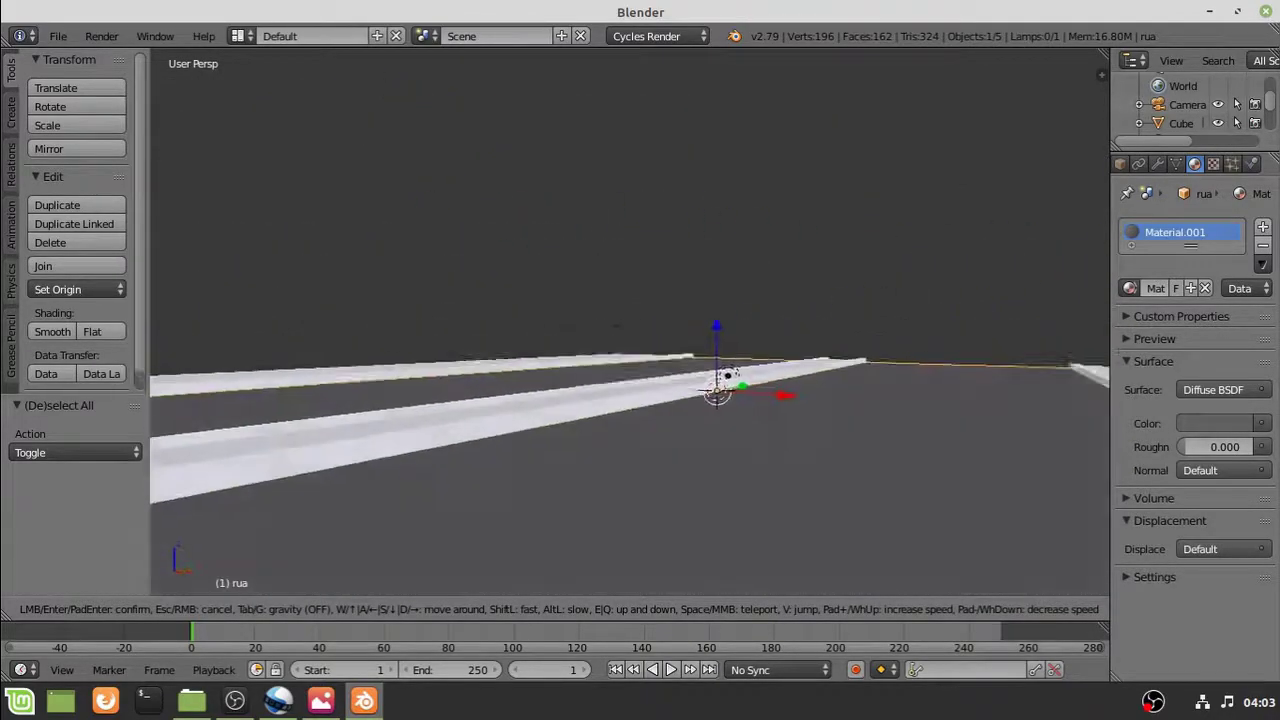
pyautogui.click(661, 380)
pyautogui.keyDown('shift'); pyautogui.moveTo(661, 379); pyautogui.dragTo(610, 390, button='middle'); pyautogui.keyUp('shift')
pyautogui.rightClick(602, 404)
pyautogui.press('Tab')
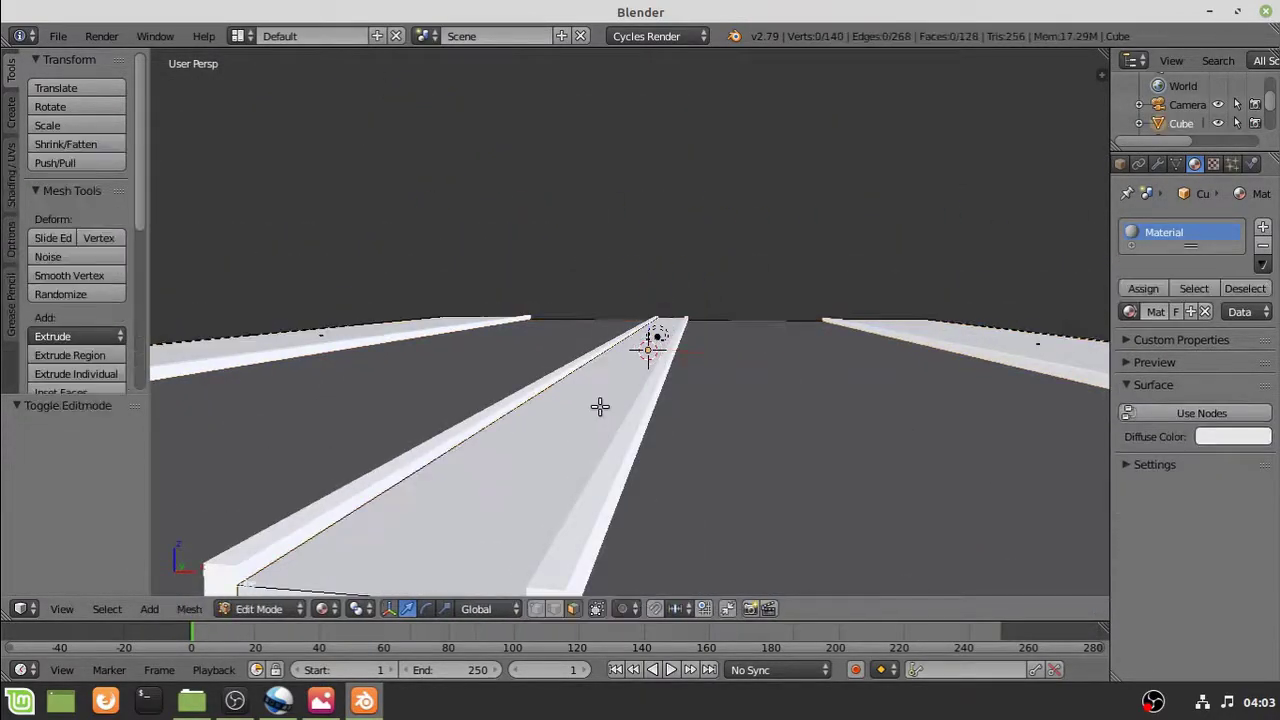
pyautogui.rightClick(602, 406)
pyautogui.scroll(-2, 608, 407)
pyautogui.keyDown('shift'); pyautogui.rightClick(574, 440); pyautogui.keyUp('shift')
pyautogui.moveTo(574, 440); pyautogui.dragTo(723, 414, button='middle')
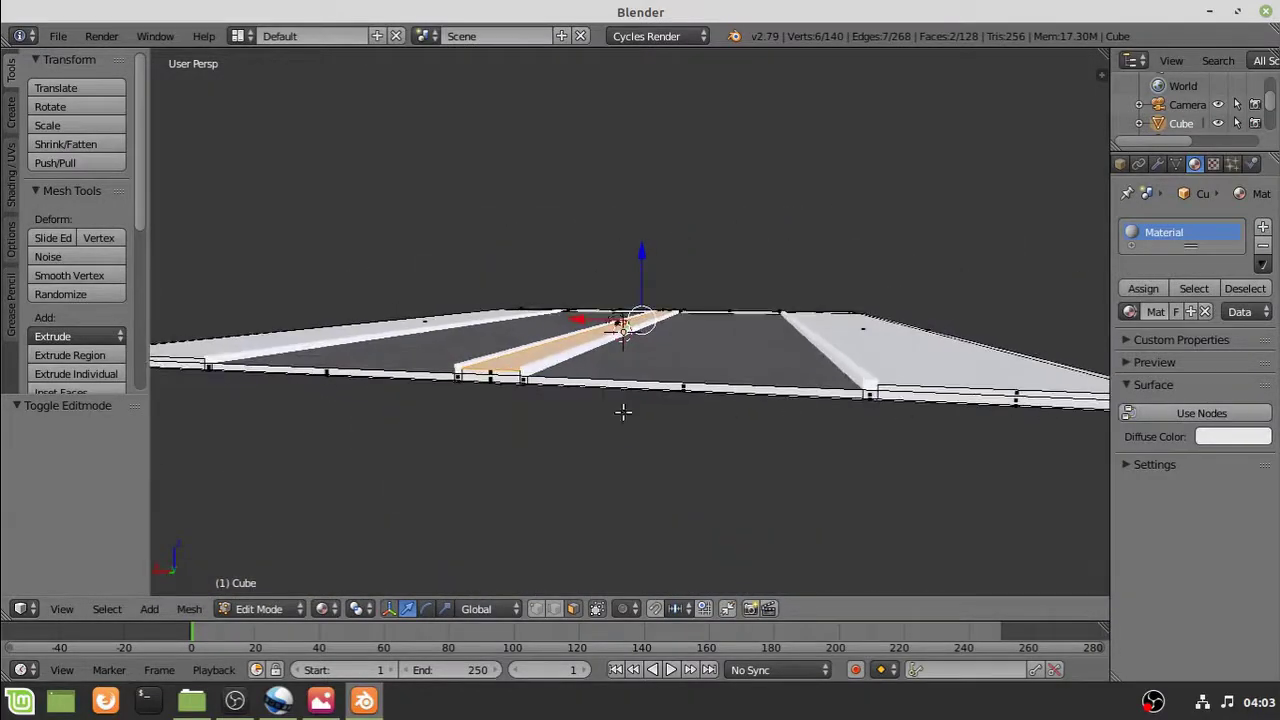
# Separate the selected median faces into their own object and rename it canteiro
pyautogui.scroll(2, 723, 414)
pyautogui.press('x')
pyautogui.click(689, 381)
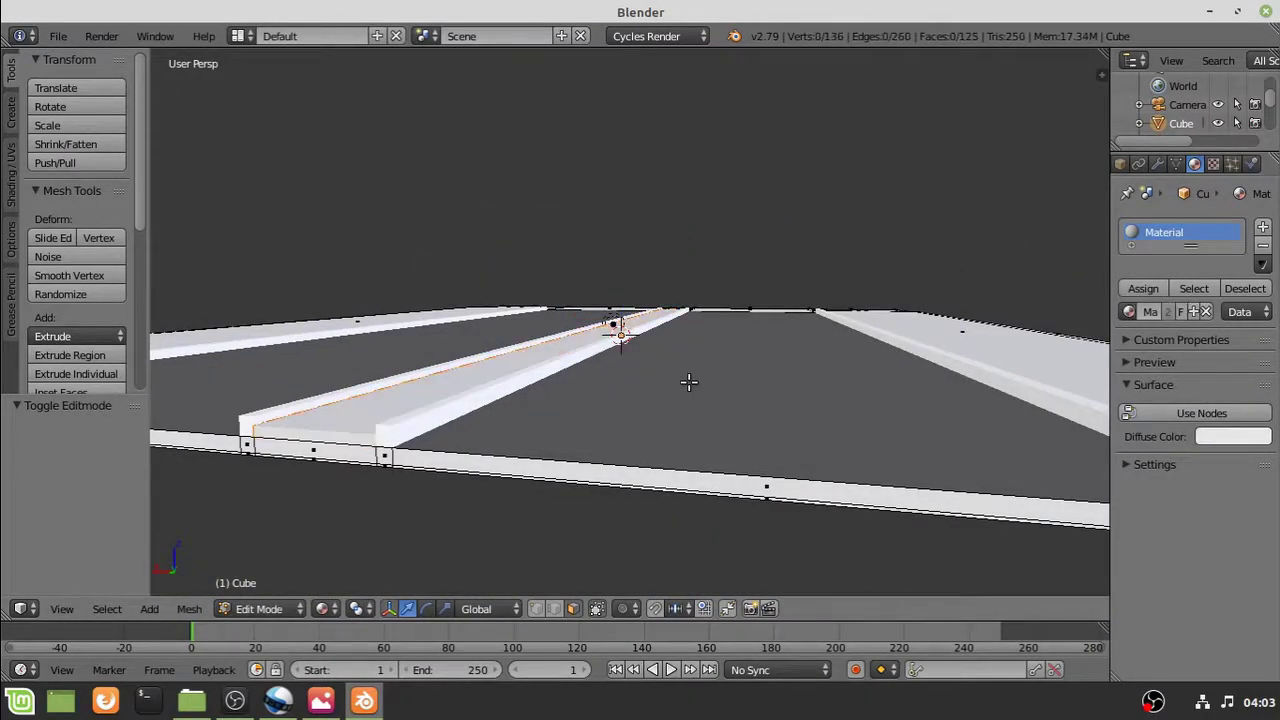
pyautogui.press('Tab')
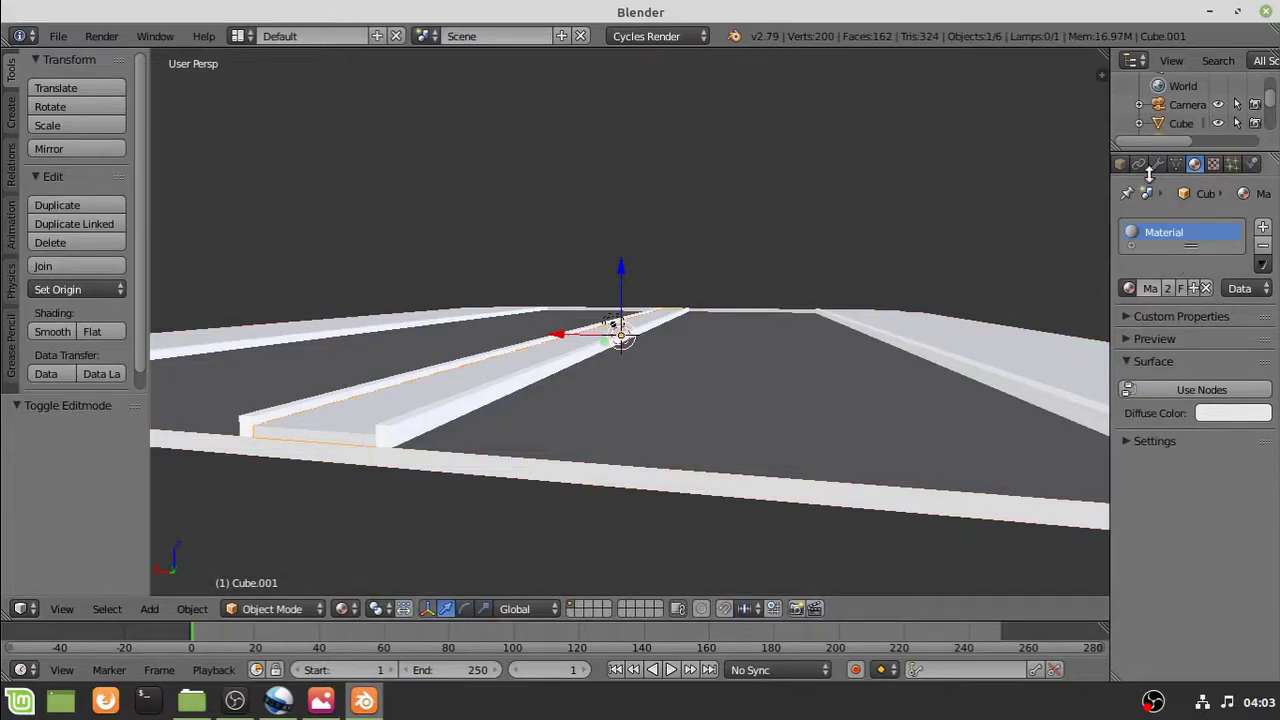
pyautogui.click(1120, 163)
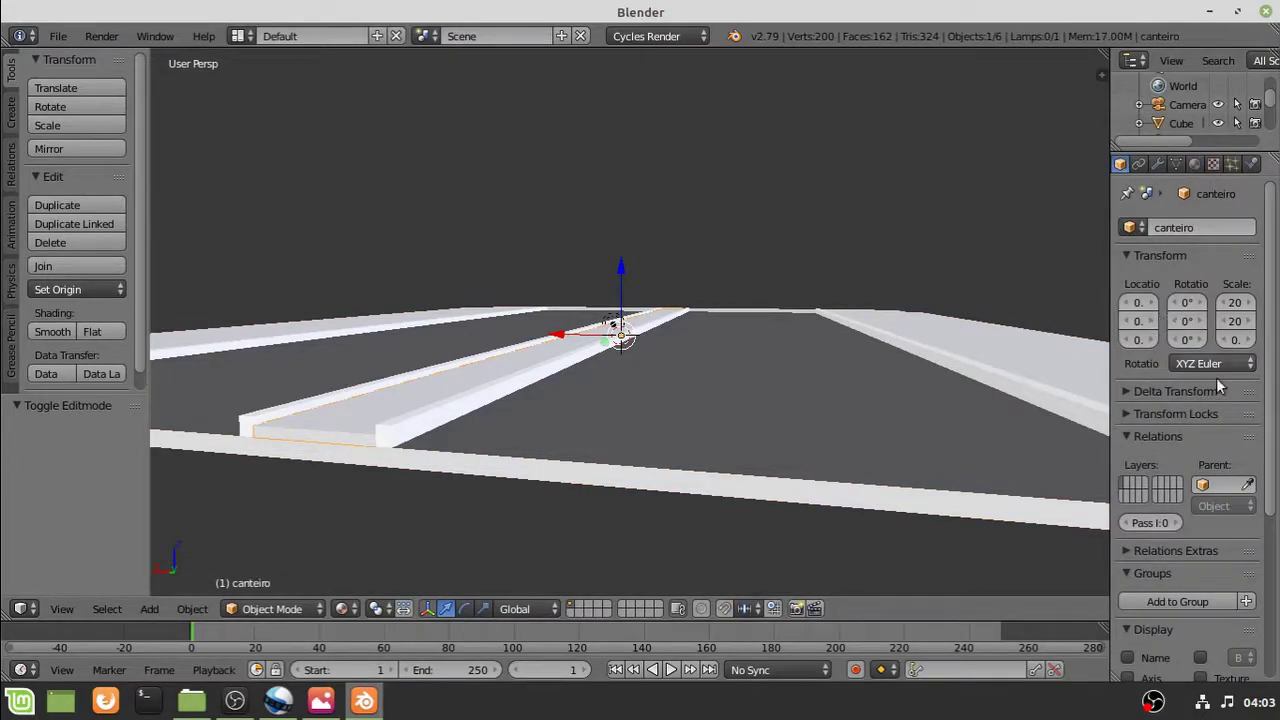
# Give the canteiro object a new Diffuse BSDF material and set its colour to a muted green
pyautogui.click(1194, 164)
pyautogui.click(1210, 423)
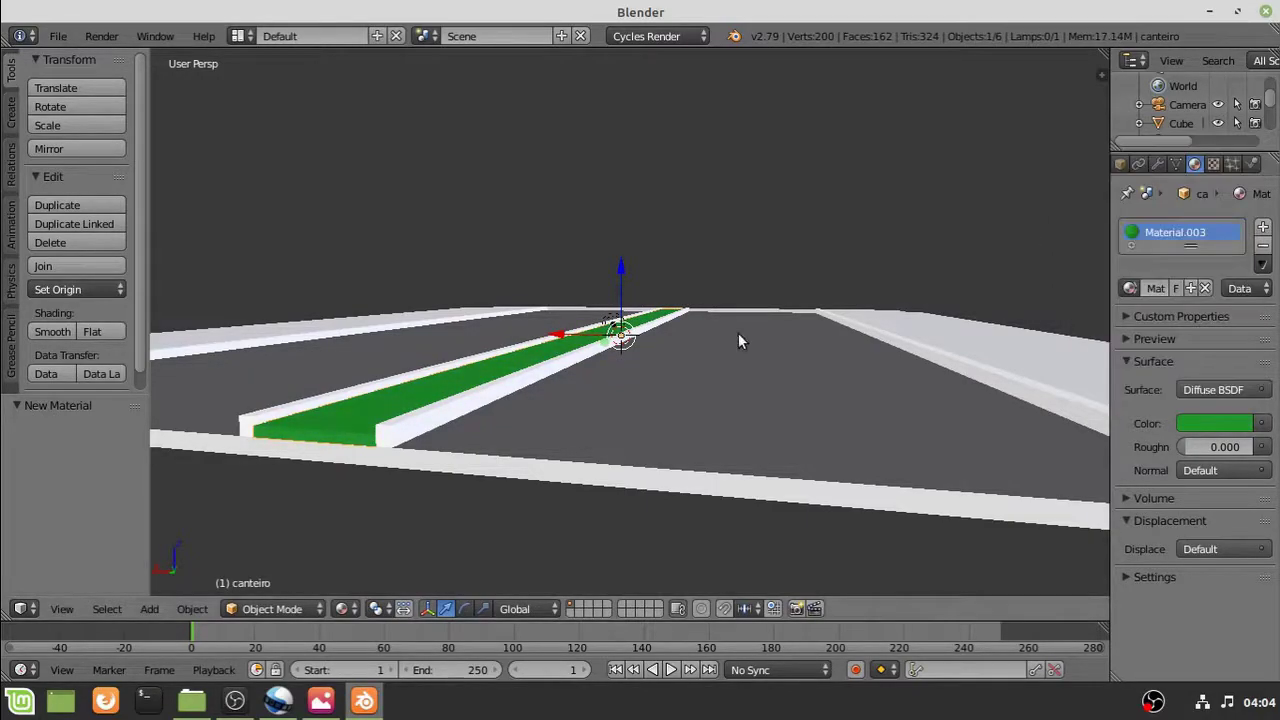
pyautogui.hotkey('shift', 'f')
pyautogui.press('w')
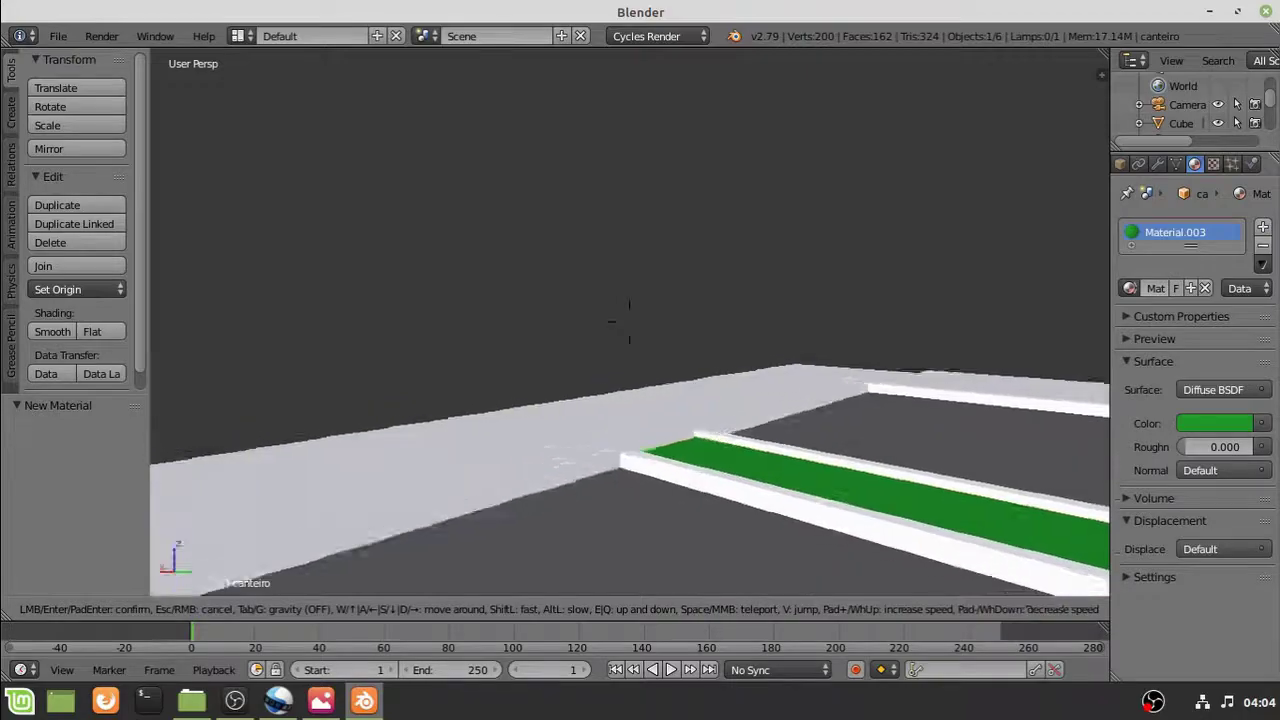
pyautogui.press('s')
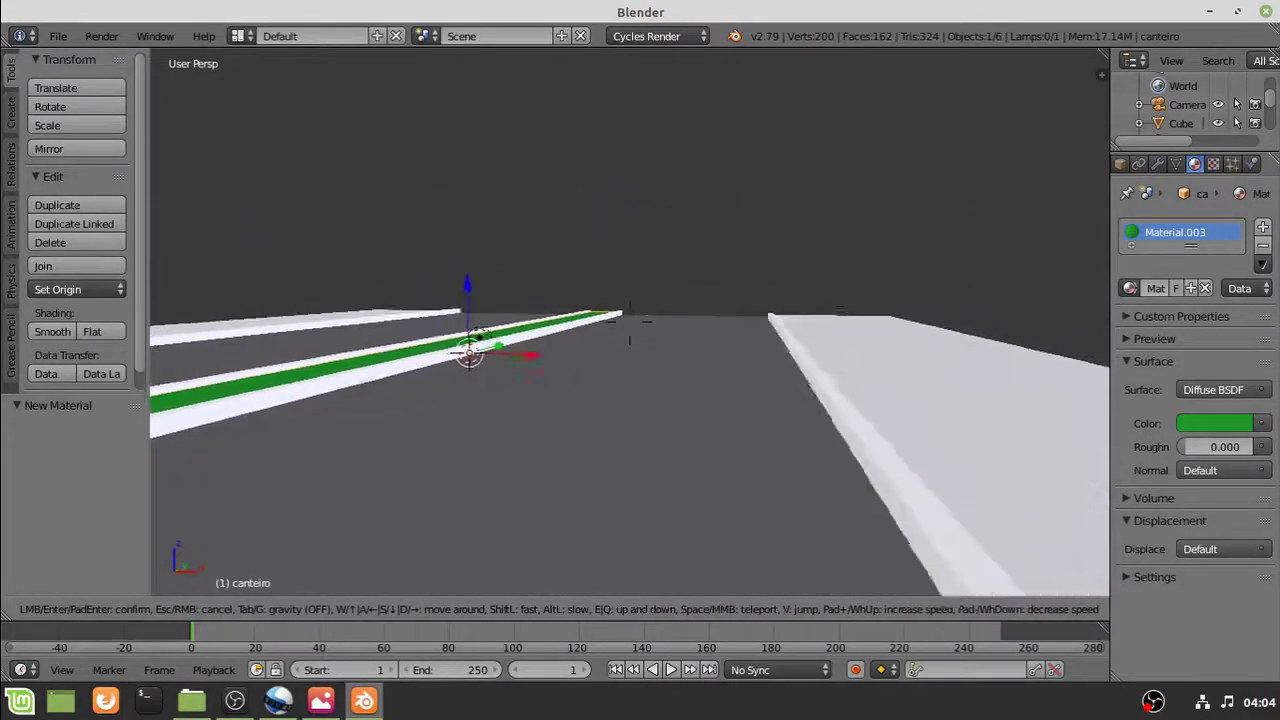
pyautogui.press('a')
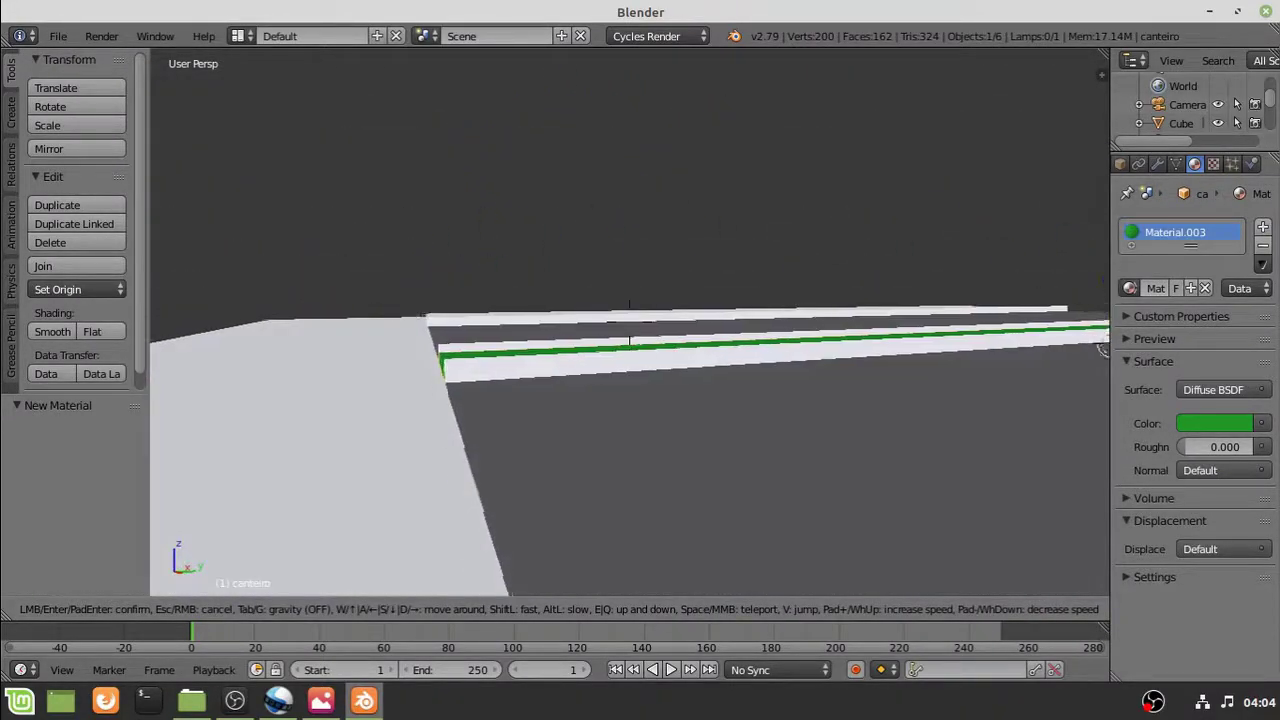
pyautogui.press('d')
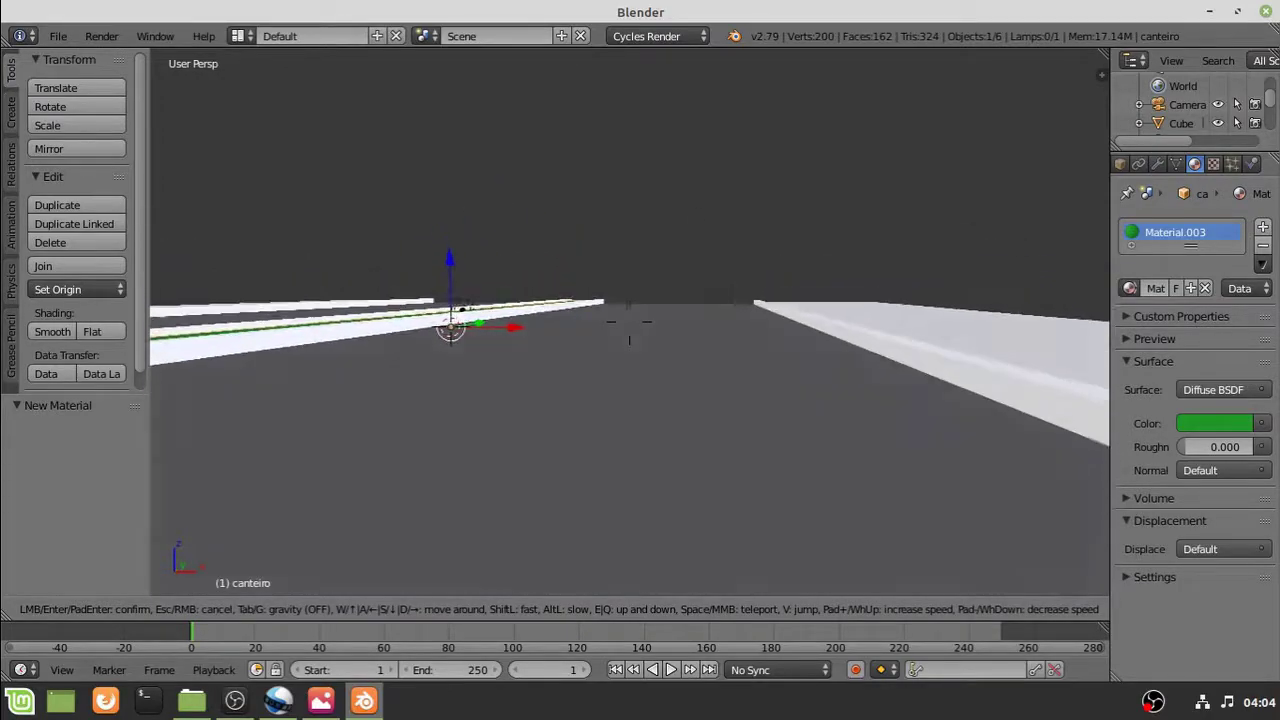
pyautogui.press('e')
pyautogui.click(630, 322)
pyautogui.click(1185, 423)
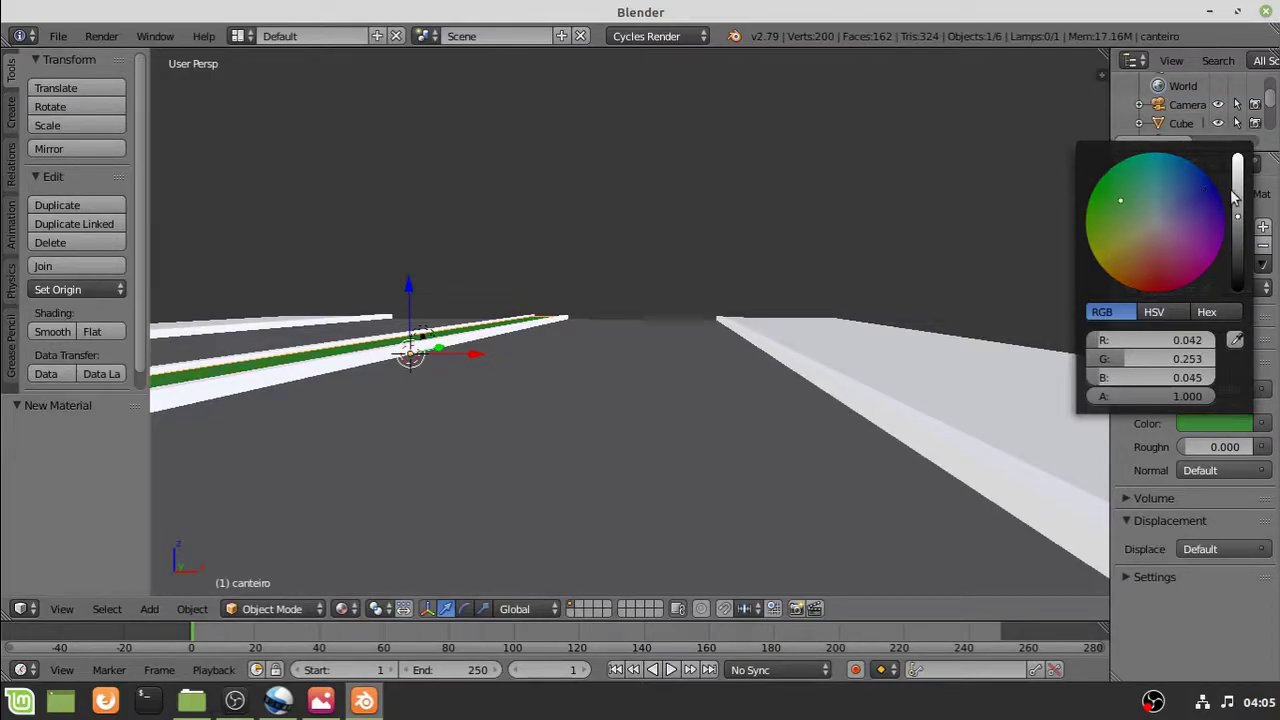
# Look through the camera and move it back from the green median using walk navigation
pyautogui.press('KP_0')
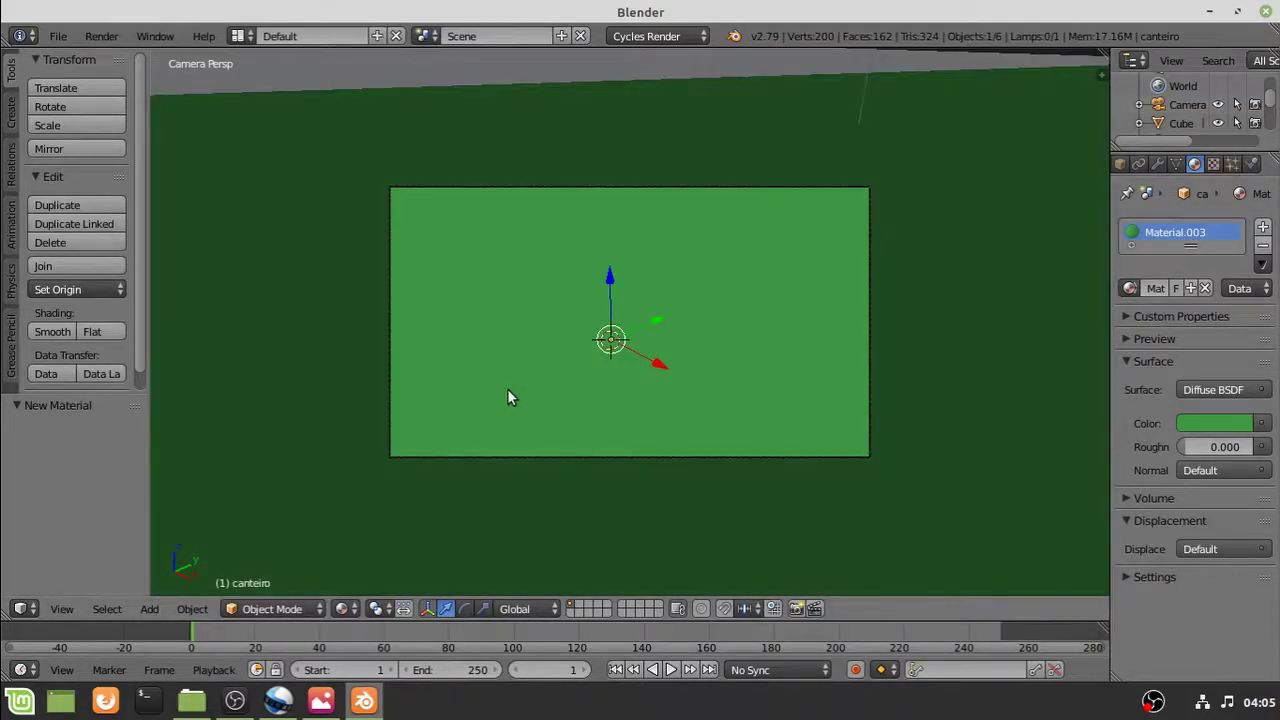
pyautogui.hotkey('shift', 'f')
pyautogui.press('s')
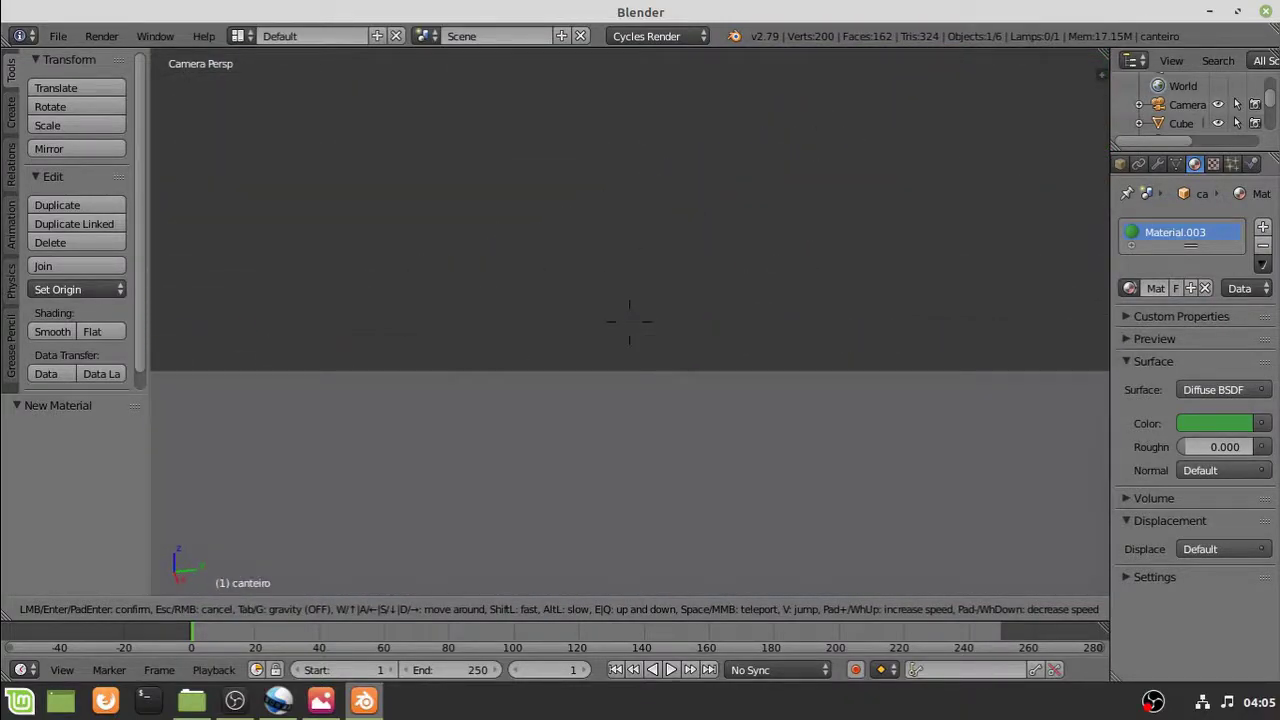
pyautogui.press('Escape')
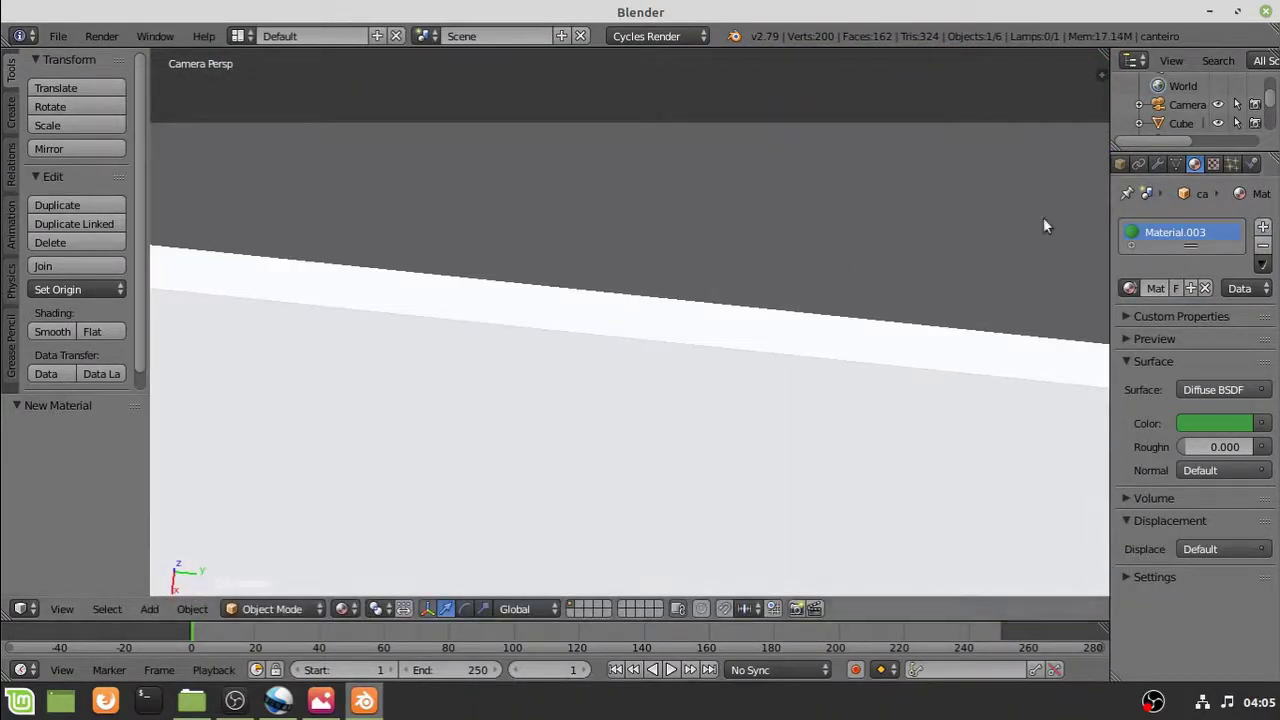
# Select the camera and set its clipping start to 800
pyautogui.scroll(-2, 1070, 200)
pyautogui.rightClick(850, 160)
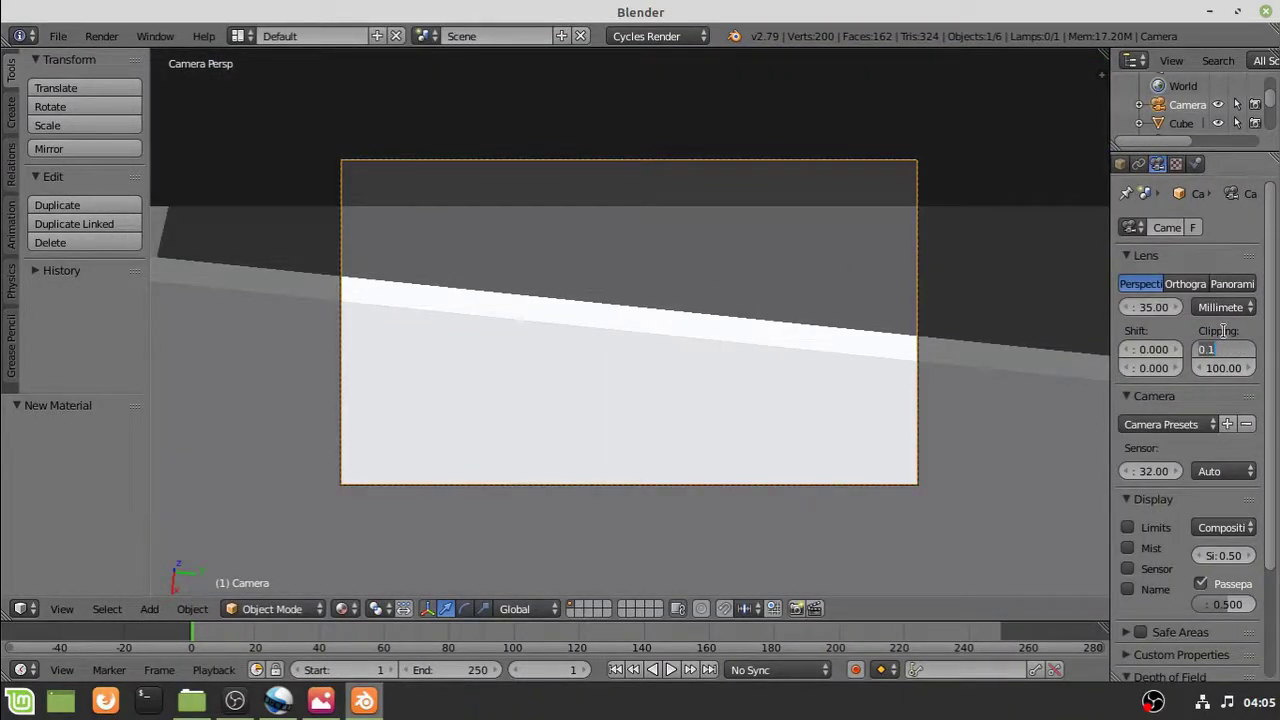
pyautogui.write('800')
pyautogui.press('Return')
# Walk the camera out above the slab and frame one of its outer corners
pyautogui.hotkey('shift', 'f')
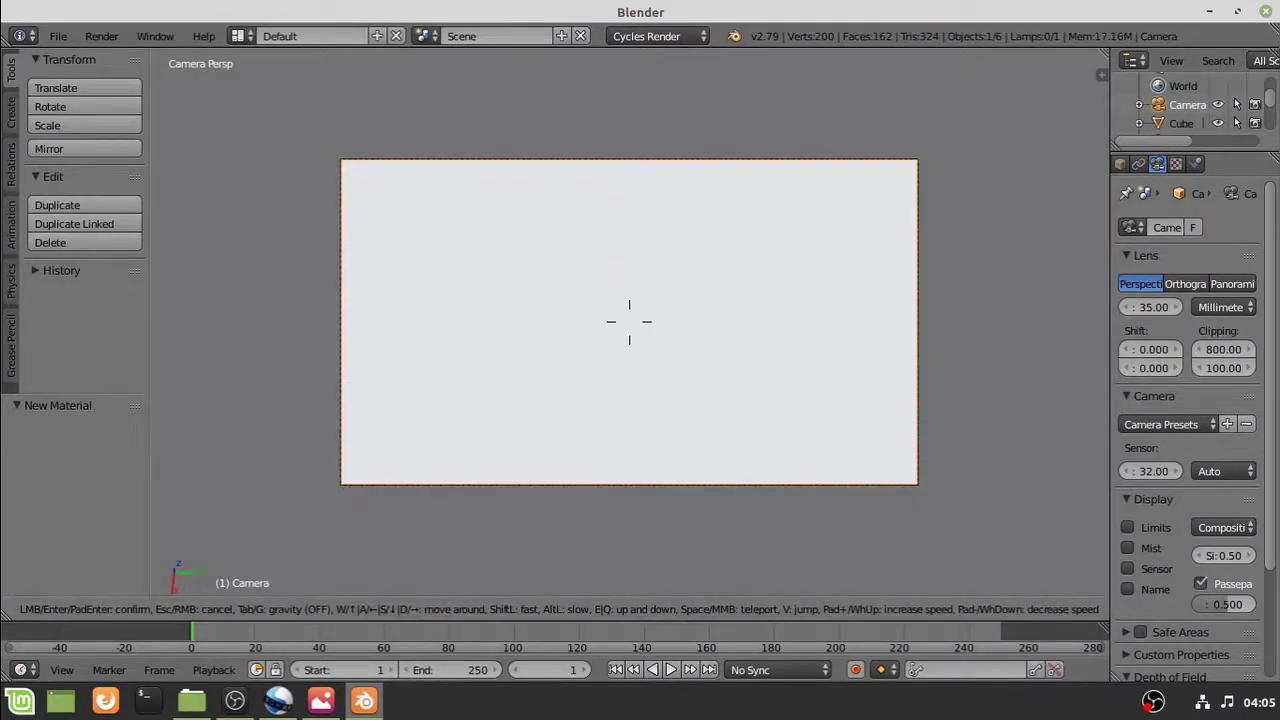
pyautogui.press('s')
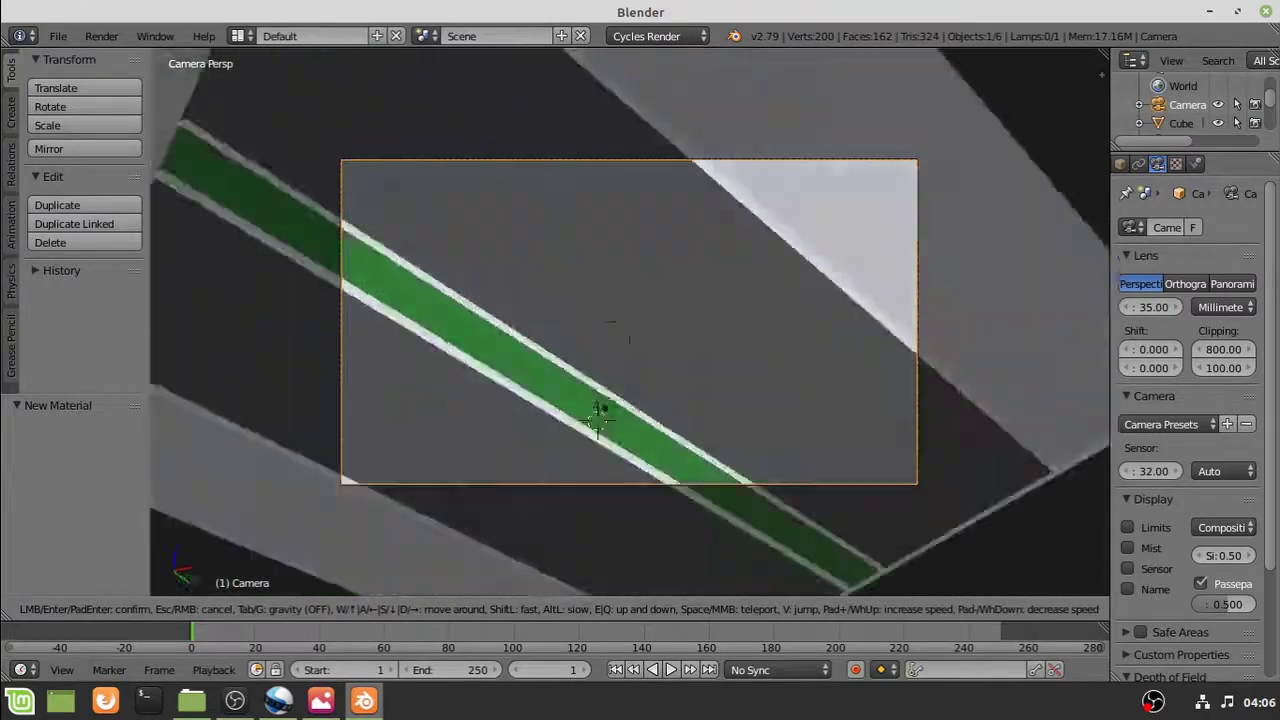
pyautogui.click(629, 322)
pyautogui.scroll(2, 686, 506)
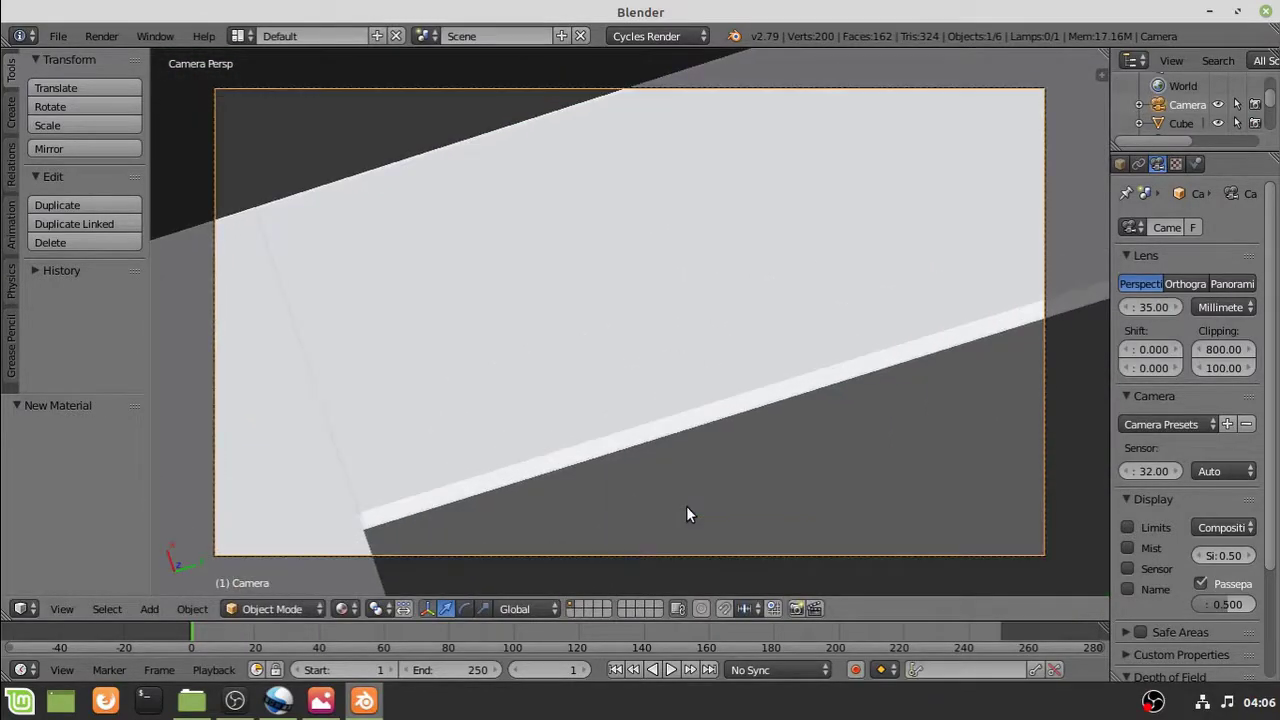
pyautogui.hotkey('shift', 'f')
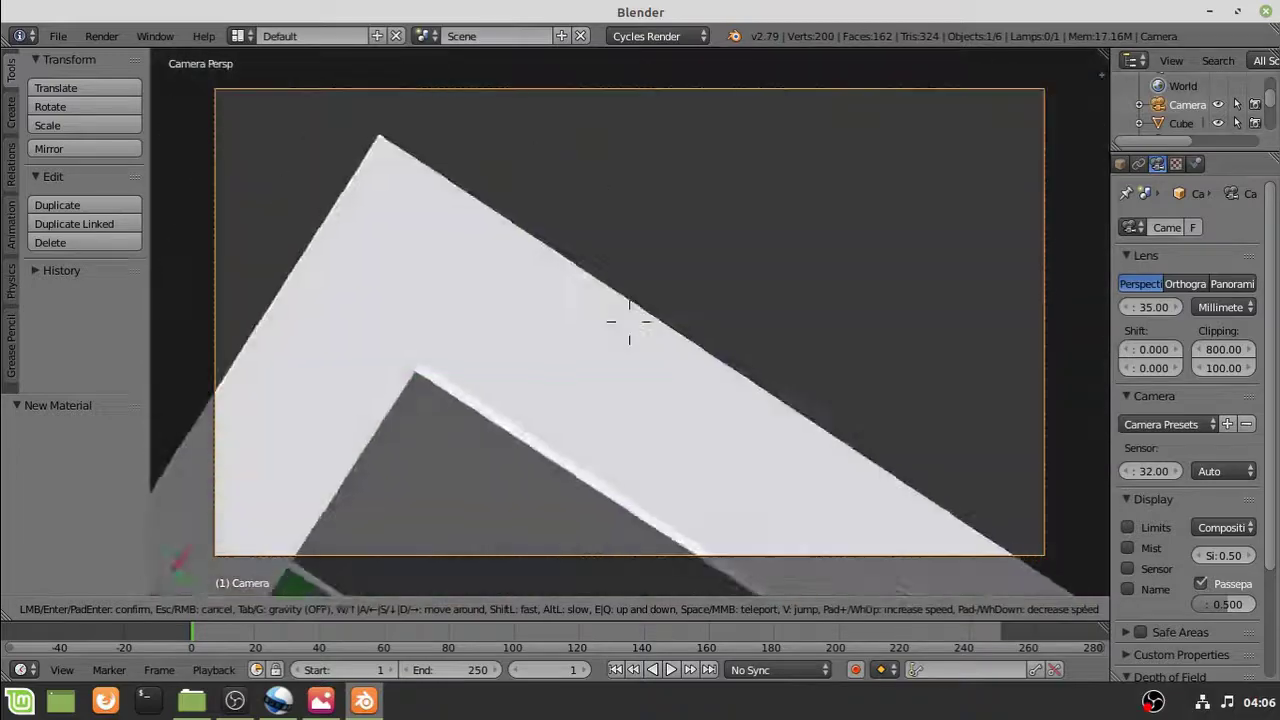
pyautogui.click(629, 322)
# Leave the camera view and move the camera along the Z axis toward the slab
pyautogui.moveTo(629, 322); pyautogui.dragTo(805, 349, button='middle')
pyautogui.scroll(-4, 733, 392)
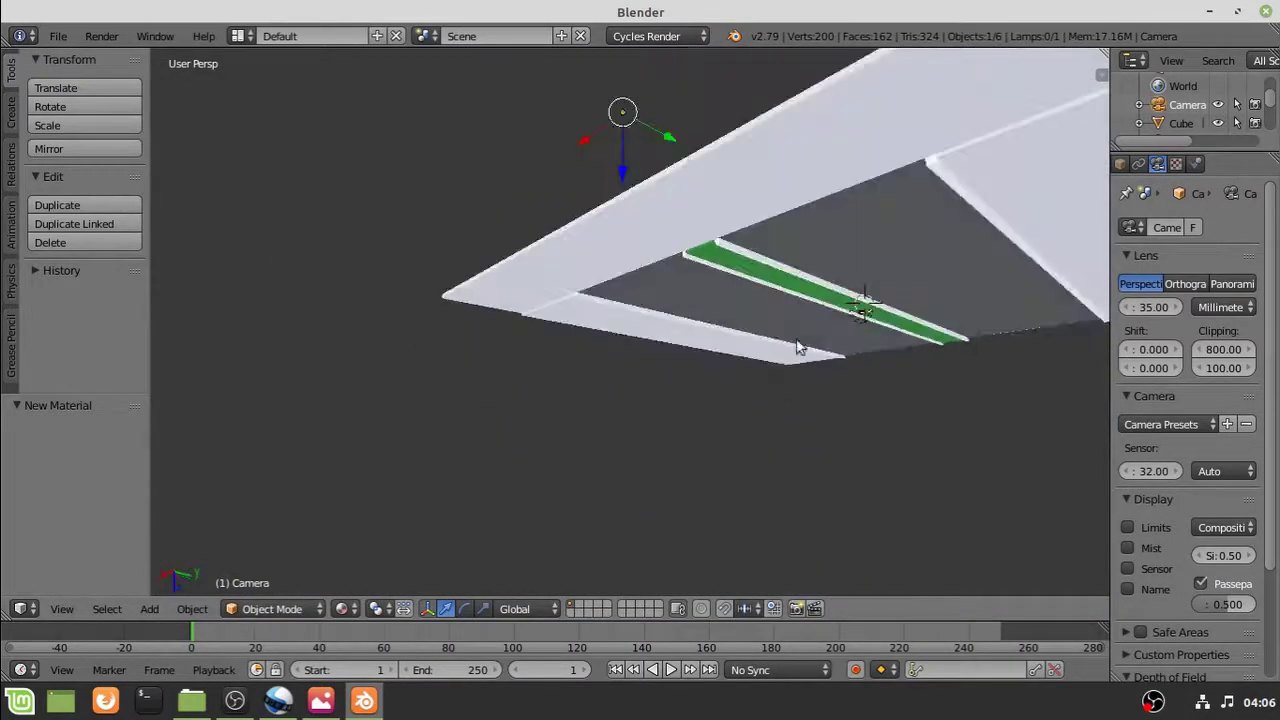
pyautogui.moveTo(643, 444); pyautogui.dragTo(645, 503)
pyautogui.moveTo(645, 503); pyautogui.dragTo(840, 395, button='middle')
pyautogui.press('KP_0')
pyautogui.press('KP_0')
pyautogui.scroll(3, 840, 397)
pyautogui.moveTo(600, 220); pyautogui.dragTo(540, 390, button='middle')
pyautogui.moveTo(449, 267); pyautogui.dragTo(455, 384)
# Lower the camera by 9.691 along Z toward the green median and clear its rotation
pyautogui.scroll(2, 491, 495)
pyautogui.keyDown('shift'); pyautogui.moveTo(492, 497); pyautogui.dragTo(714, 296, button='middle'); pyautogui.keyUp('shift')
pyautogui.scroll(3, 706, 294)
pyautogui.scroll(-3, 705, 293)
pyautogui.moveTo(685, 71); pyautogui.dragTo(683, 100)
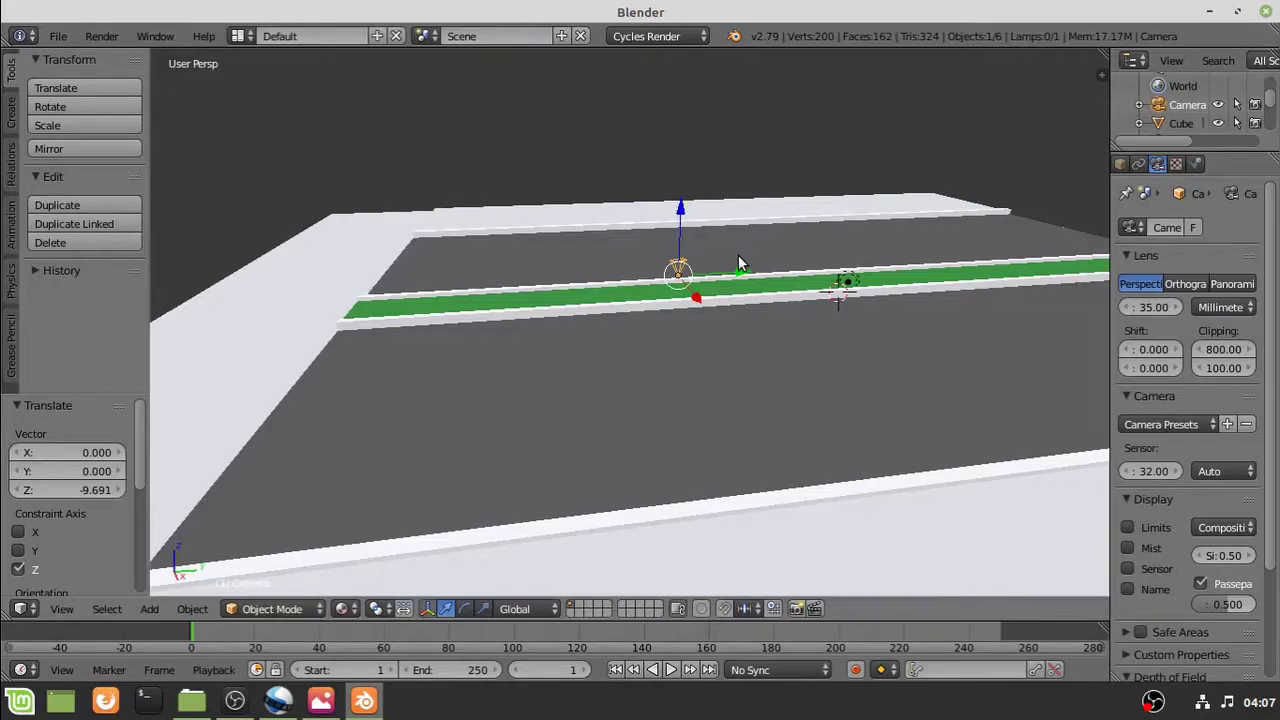
pyautogui.hotkey('alt', 'r')
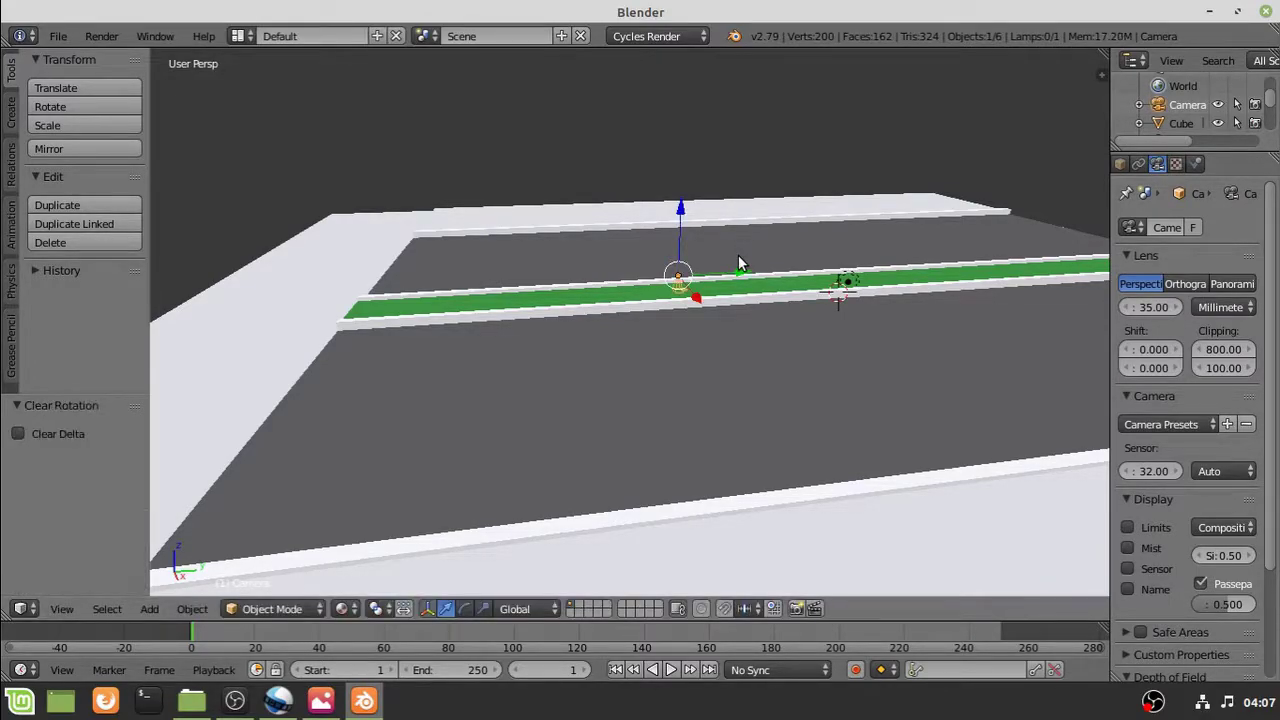
pyautogui.press('KP_0')
pyautogui.scroll(2, 738, 255)
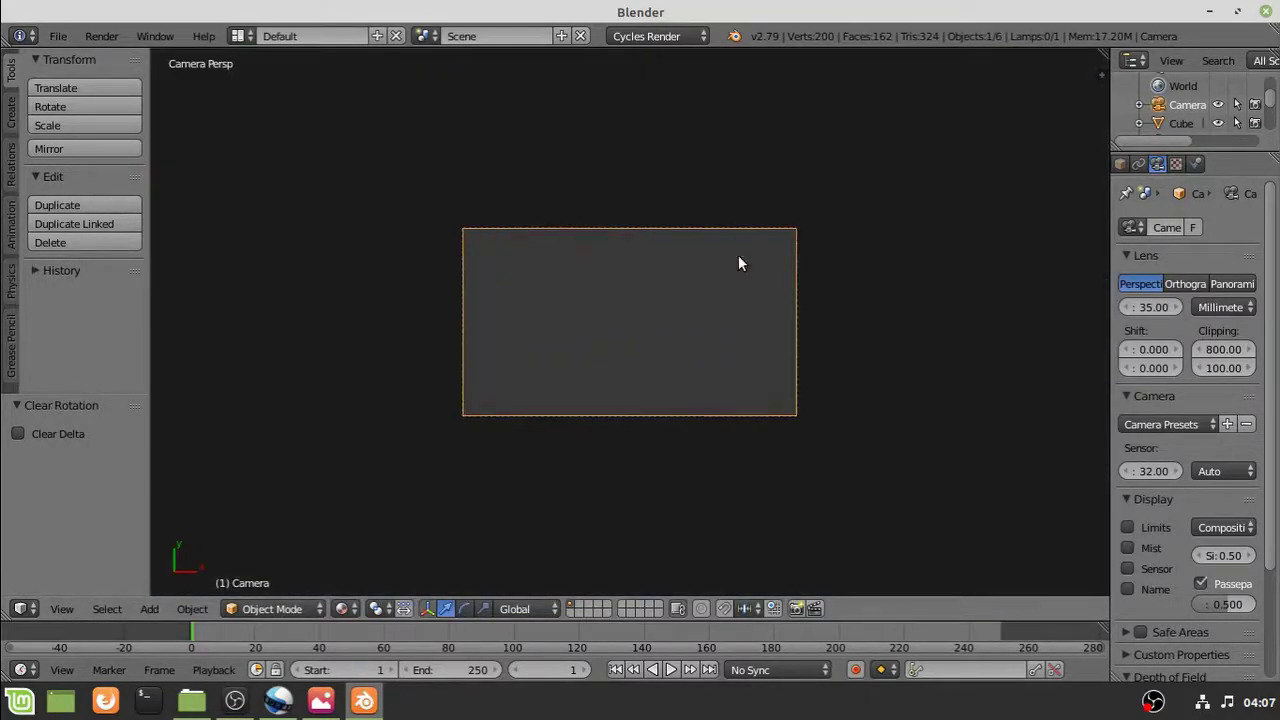
pyautogui.hotkey('shift', 'f')
pyautogui.press('s')
pyautogui.press('w')
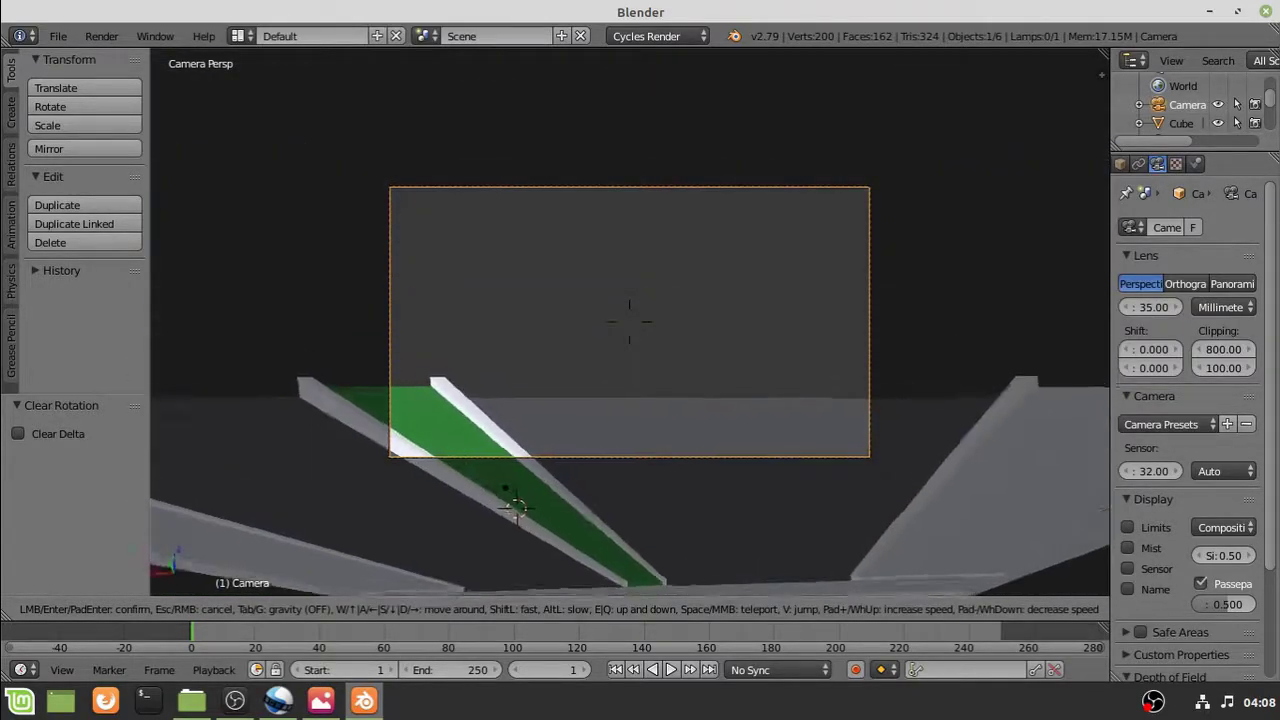
pyautogui.press('Escape')
# Delete the existing camera and add a new camera at the scene origin
pyautogui.moveTo(757, 417); pyautogui.dragTo(766, 312, button='middle')
pyautogui.scroll(-6, 1052, 547)
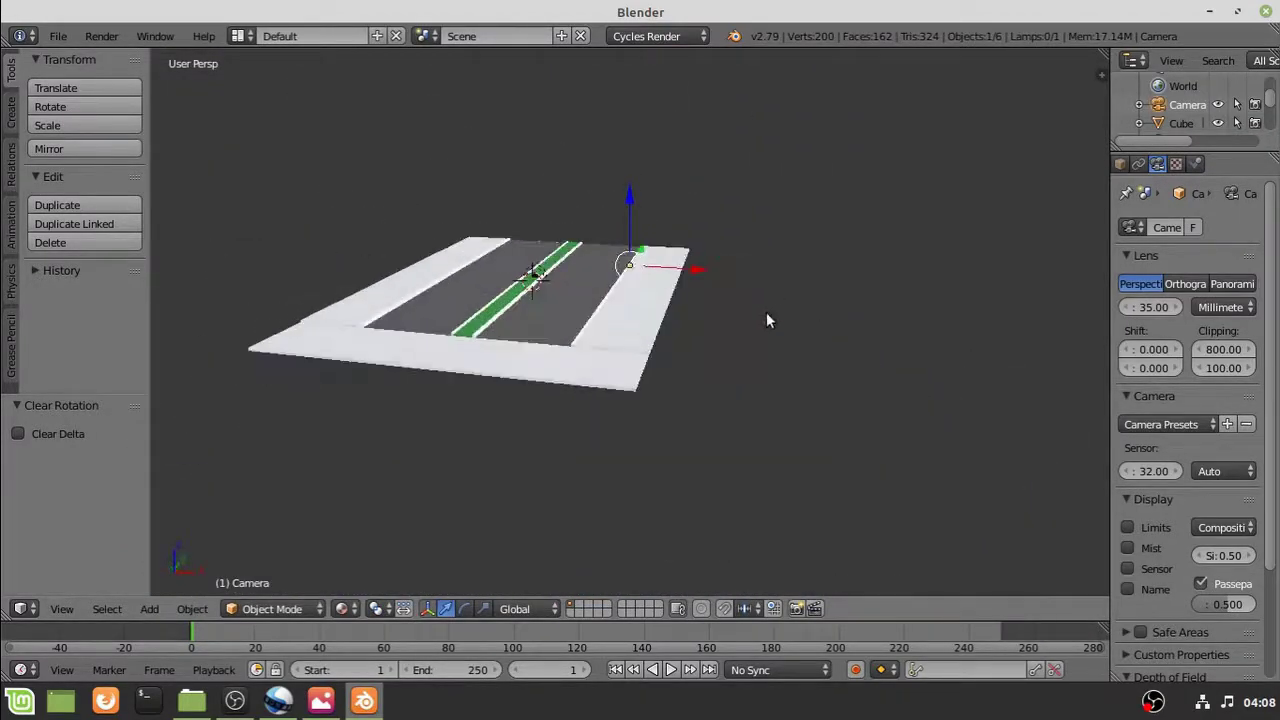
pyautogui.scroll(4, 766, 312)
pyautogui.click(598, 135)
pyautogui.rightClick(520, 400)
pyautogui.moveTo(520, 400); pyautogui.dragTo(659, 402, button='middle')
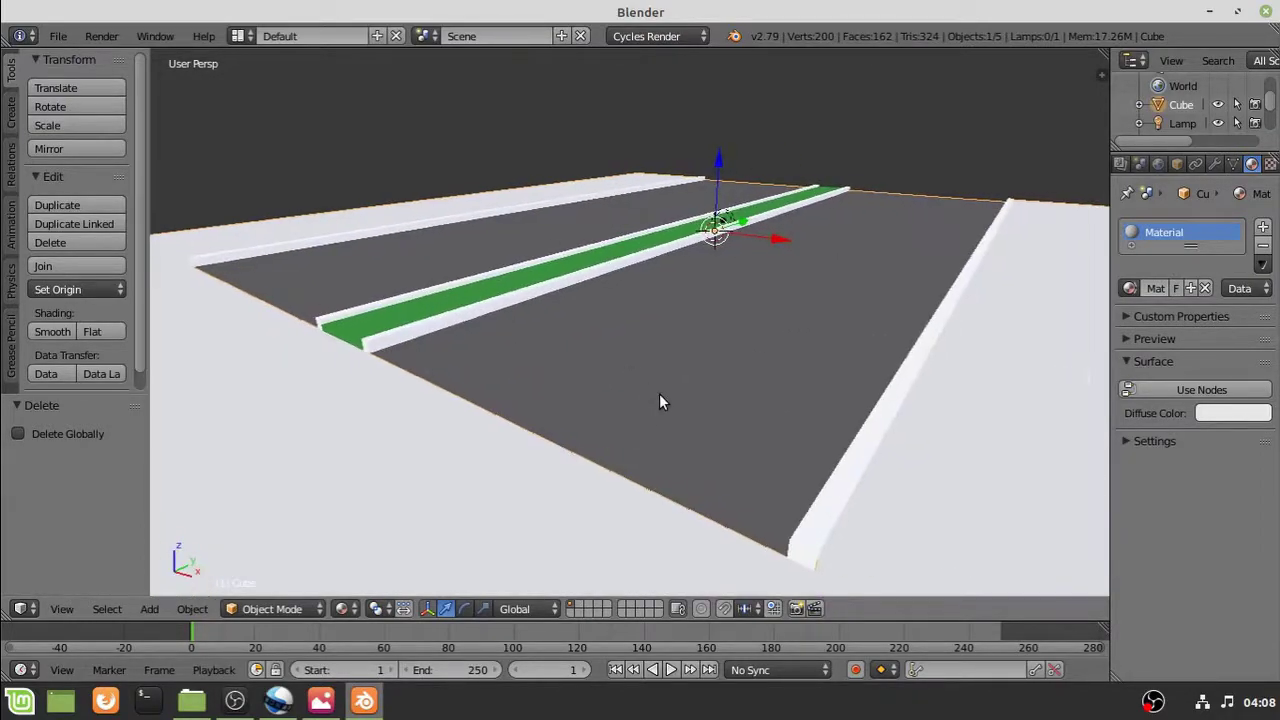
pyautogui.hotkey('shift', 'a')
pyautogui.click(788, 458)
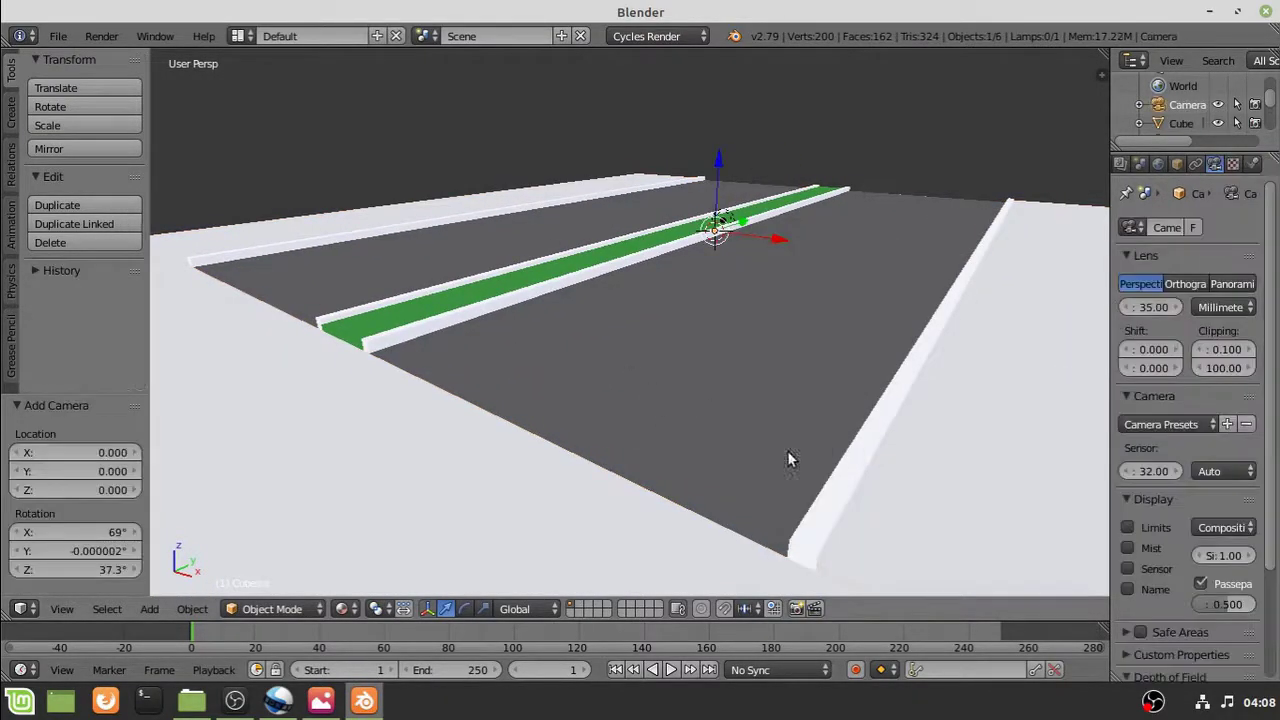
# Move the new camera by -171.382 and a further -12.309 along Y, and look through it
pyautogui.click(475, 279)
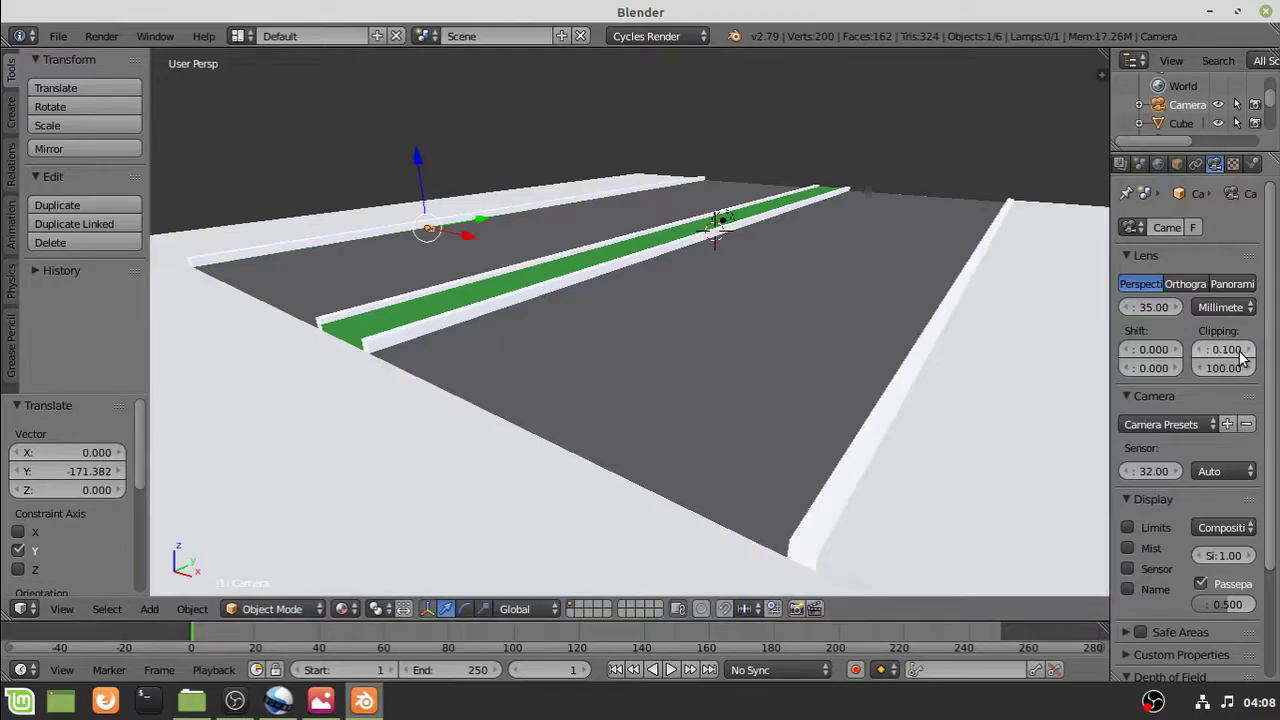
pyautogui.moveTo(483, 218); pyautogui.dragTo(446, 232)
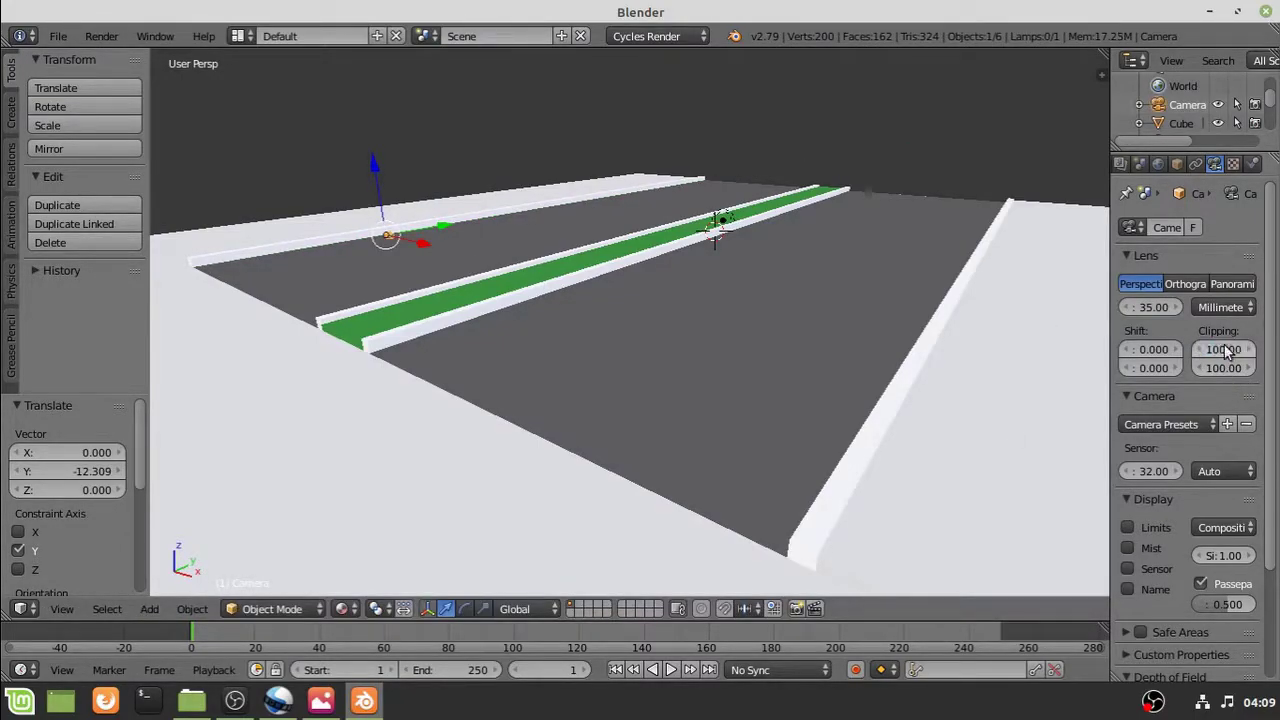
pyautogui.press('KP_0')
# Set the camera's clipping to start at 0 and end at 500, and walk the camera over the street
pyautogui.click(1235, 351)
pyautogui.write('0')
pyautogui.press('Return')
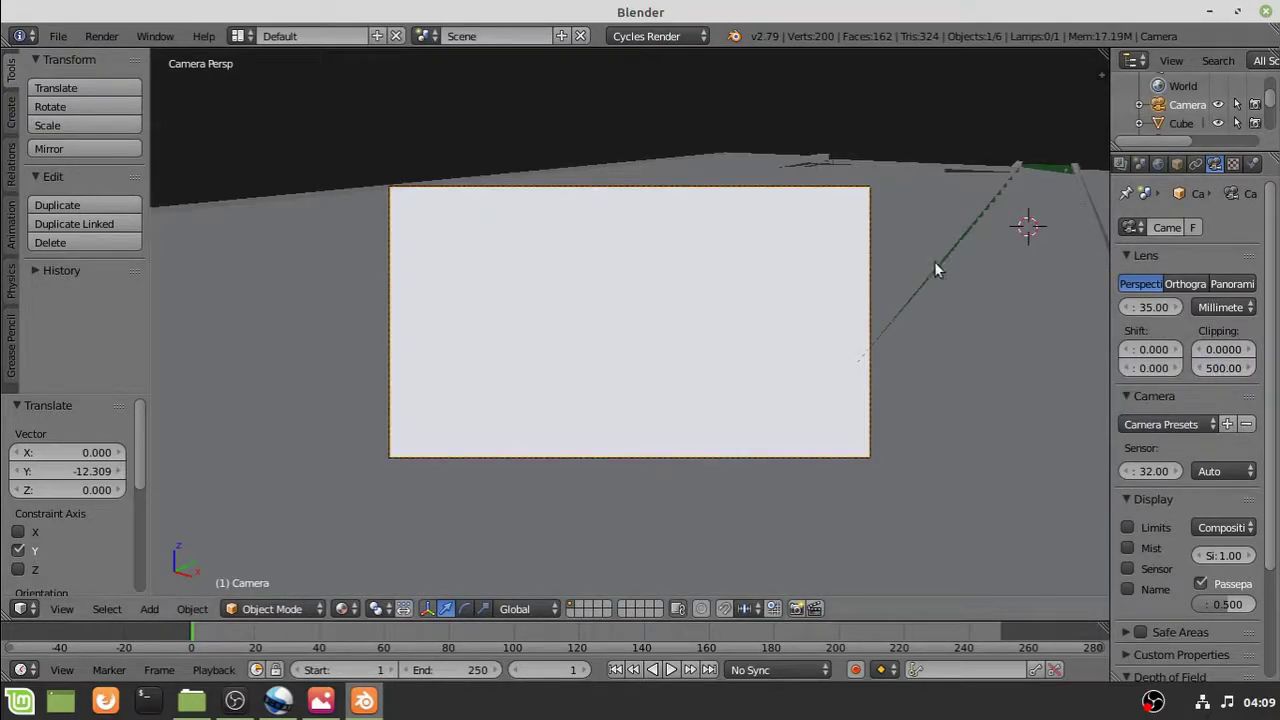
pyautogui.hotkey('shift', 'f')
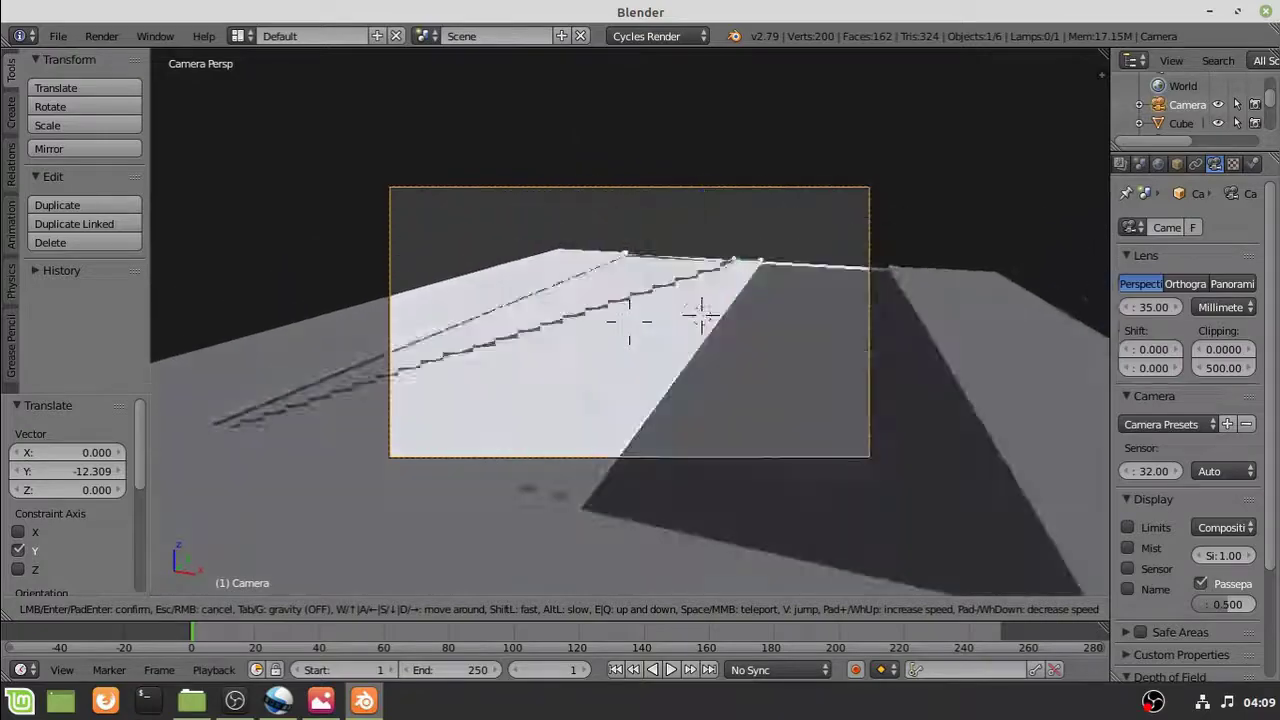
pyautogui.click(629, 322)
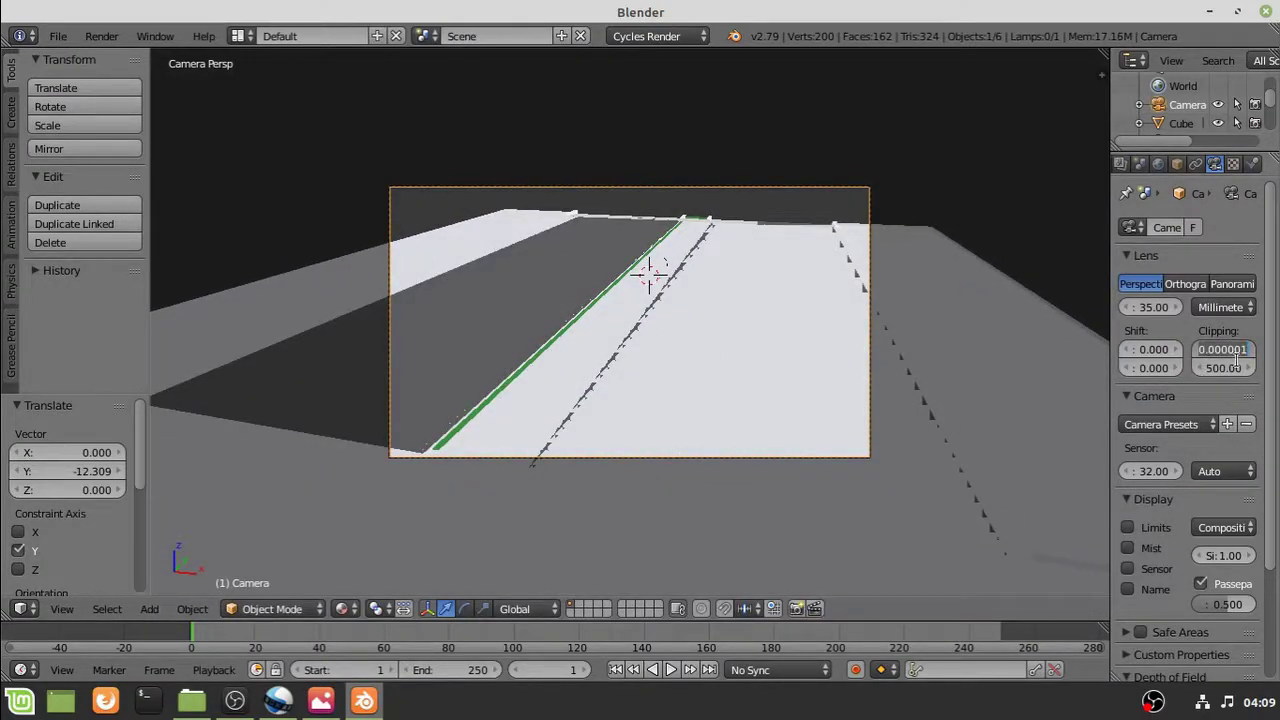
# Set the camera's clipping range to start at 1 and end at 2000
pyautogui.write('.1')
pyautogui.press('Return')
pyautogui.press('Return')
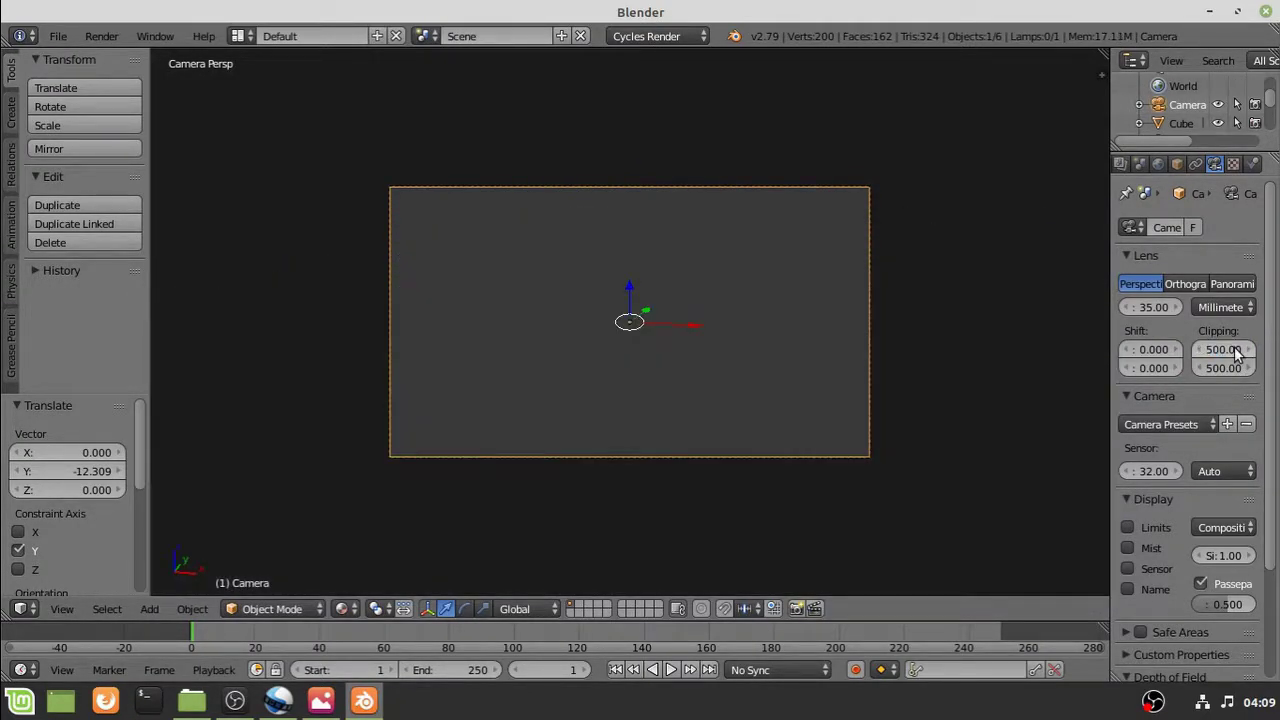
pyautogui.write('1')
pyautogui.press('Return')
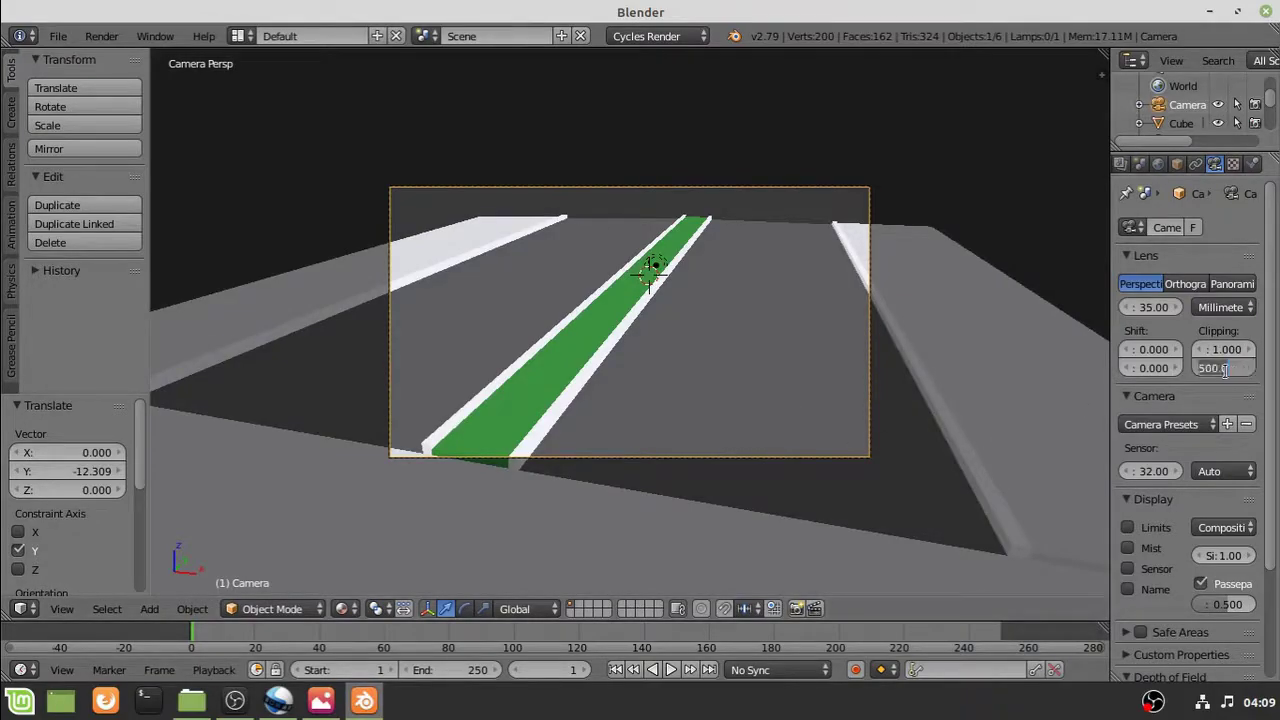
pyautogui.write('1')
pyautogui.press('Return')
pyautogui.write('200')
pyautogui.press('Return')
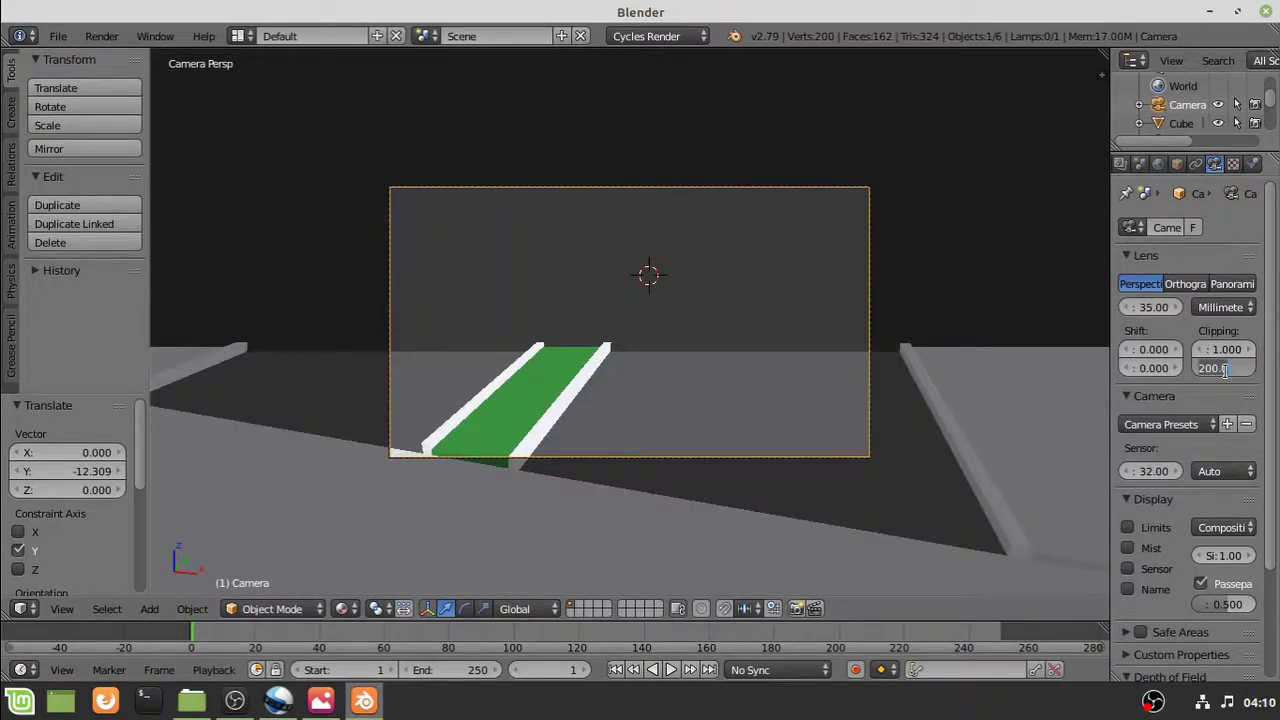
pyautogui.write('0')
pyautogui.press('Return')
# Walk the camera low over the asphalt lane beside the green median
pyautogui.hotkey('shift', 'f')
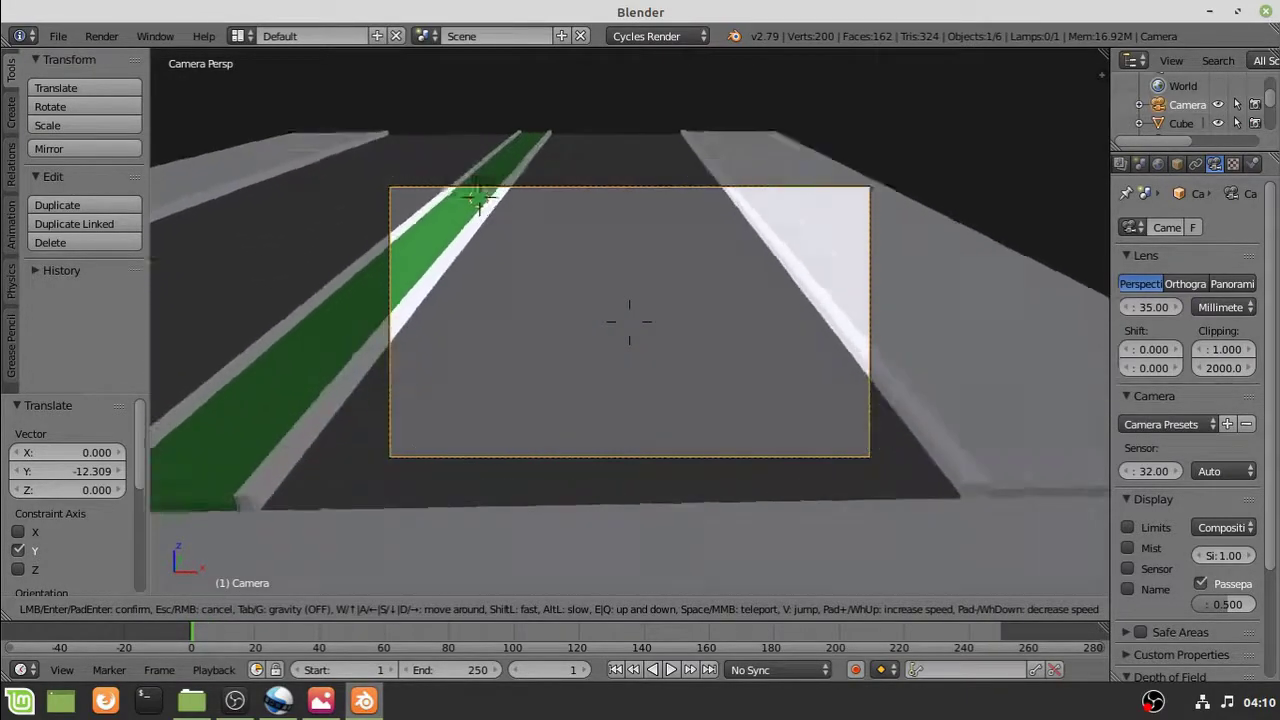
pyautogui.press('s')
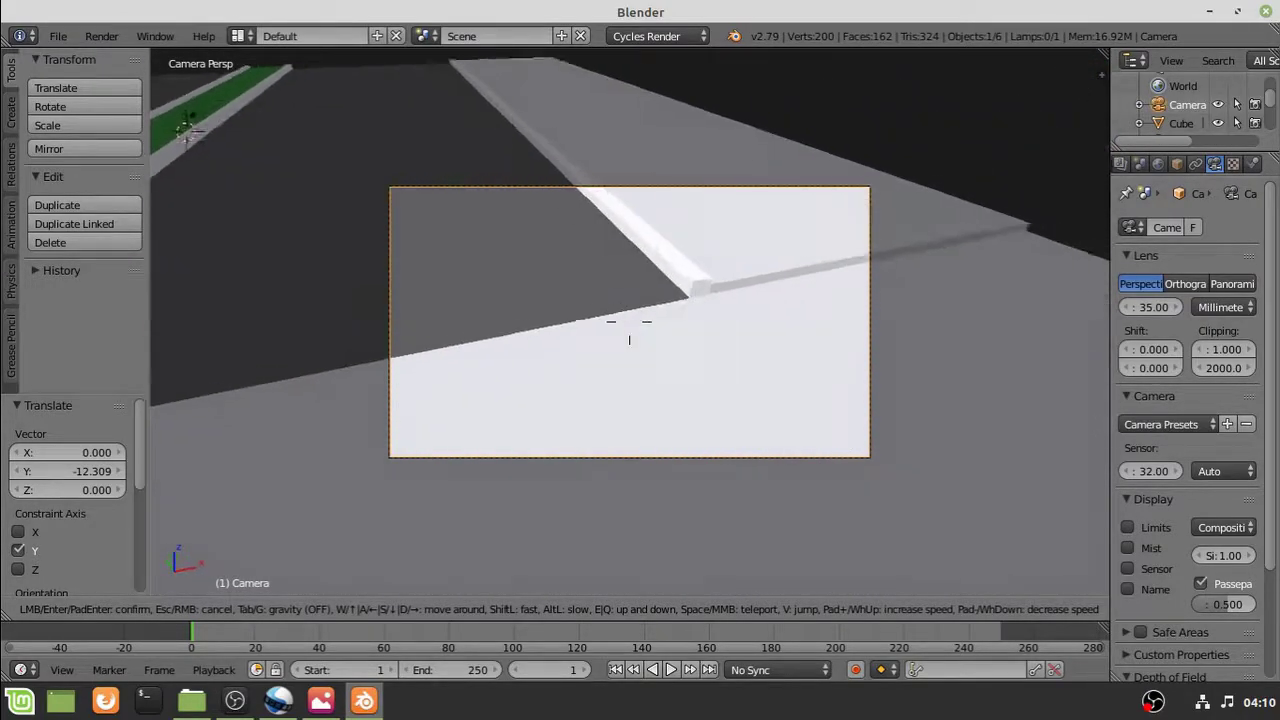
pyautogui.press('w')
pyautogui.click(638, 307)
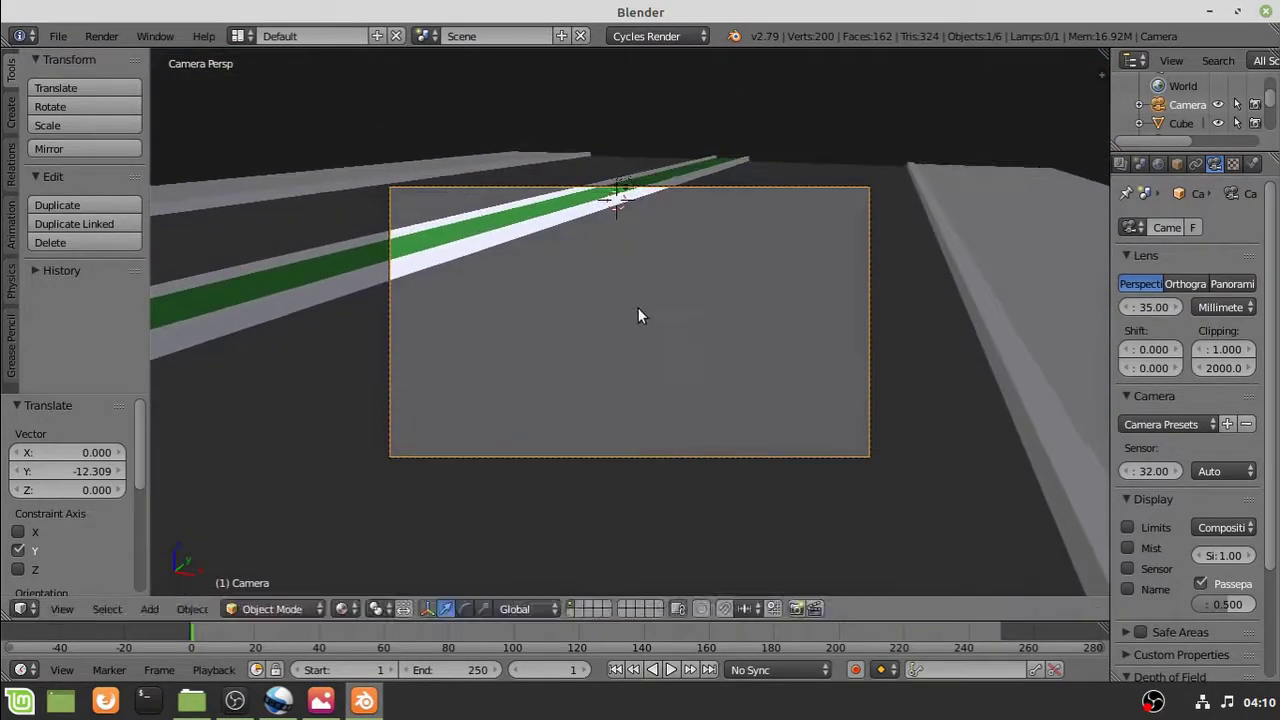
pyautogui.scroll(3, 660, 298)
# Walk the camera back and down to frame the street's near end, render the view and close the render
pyautogui.hotkey('shift', 'f')
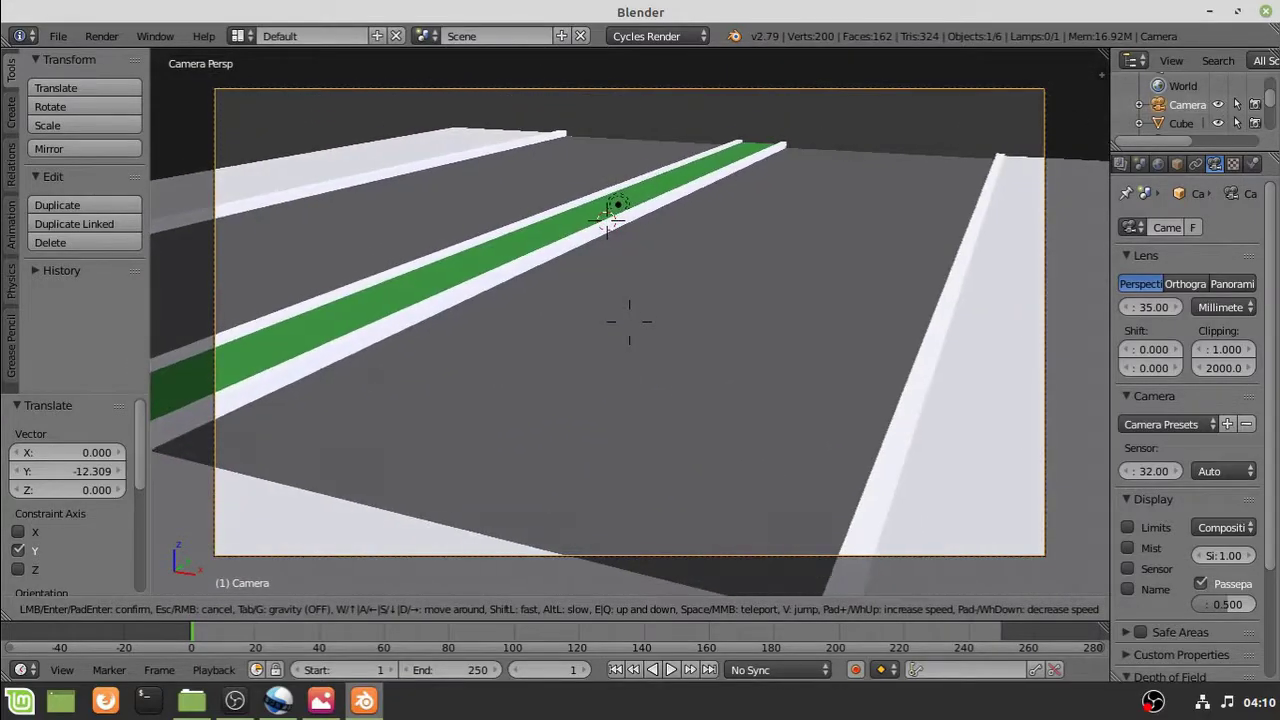
pyautogui.press('s')
pyautogui.press('q')
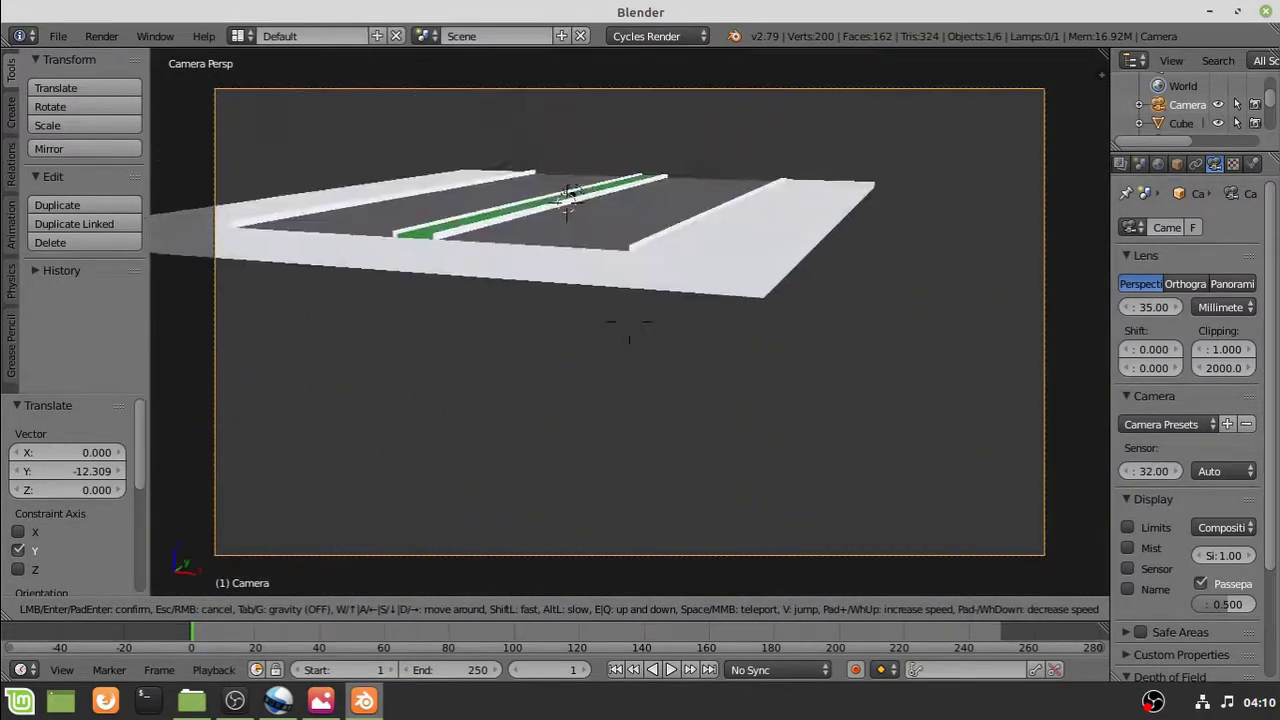
pyautogui.click(640, 328)
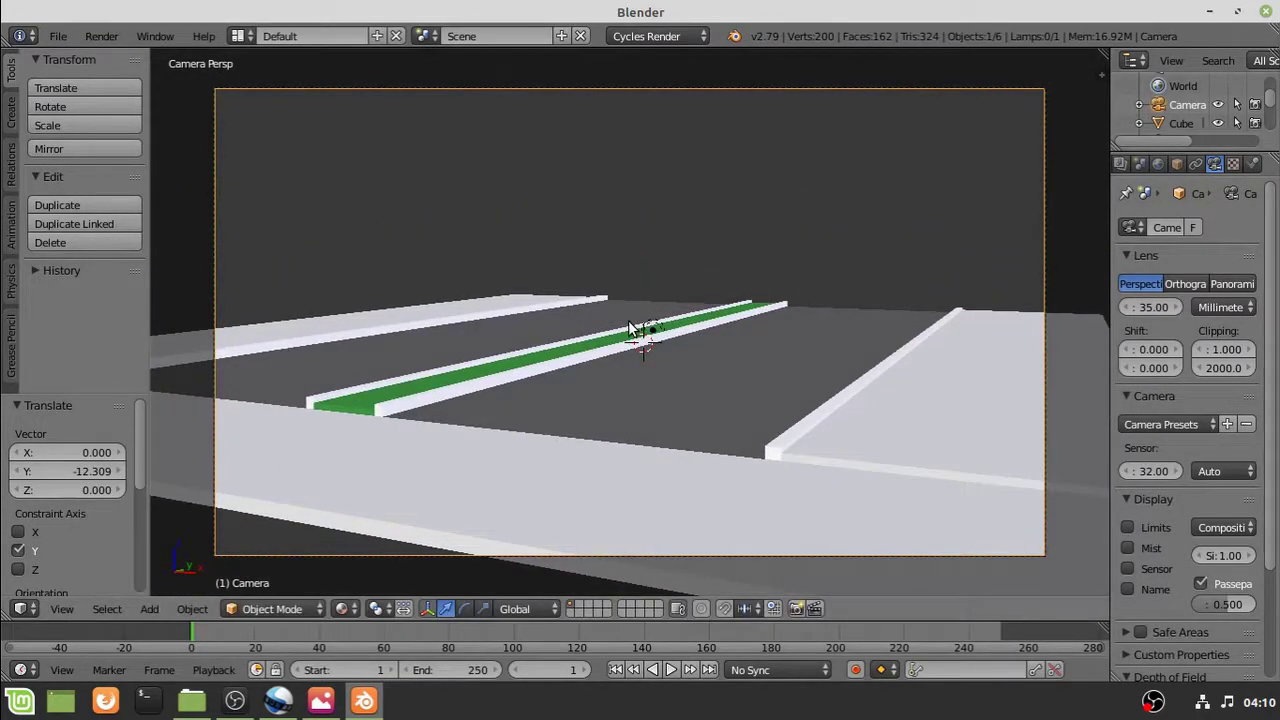
pyautogui.press('F12')
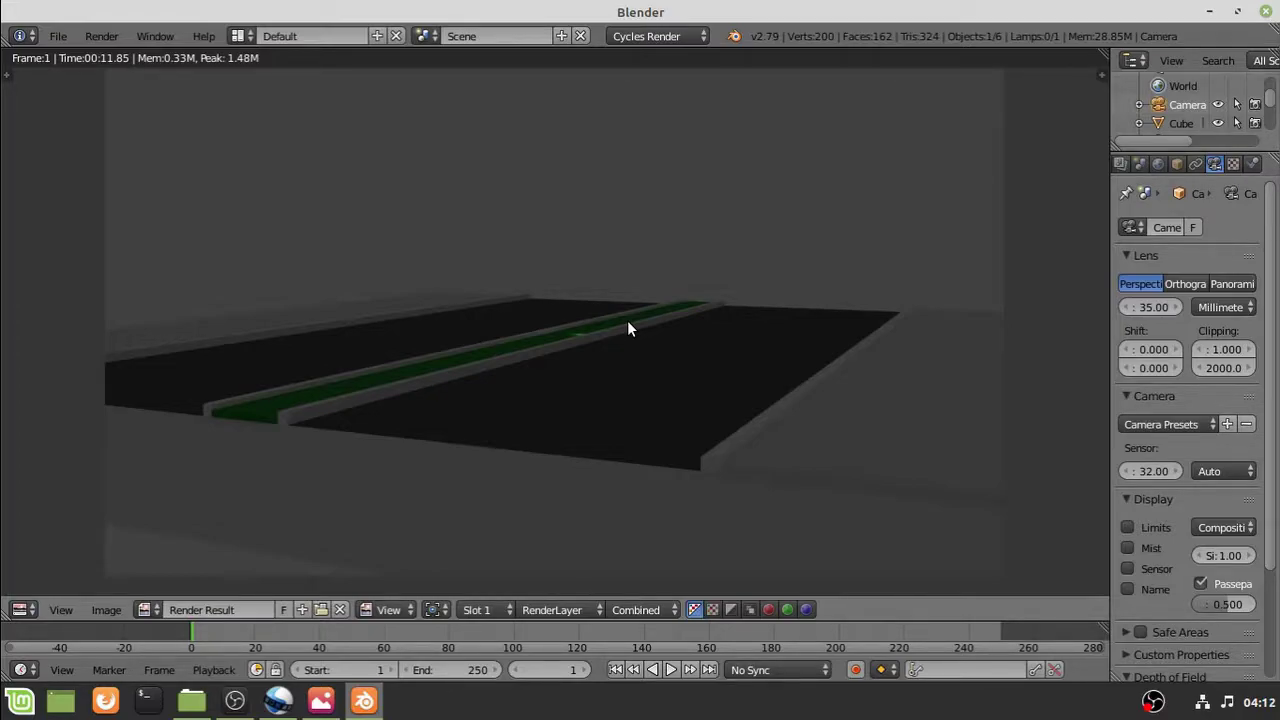
pyautogui.press('Escape')
# Nudge the selected face of the cordao curb slightly along Z in Edit Mode and deselect everything
pyautogui.moveTo(594, 372); pyautogui.dragTo(747, 429, button='middle')
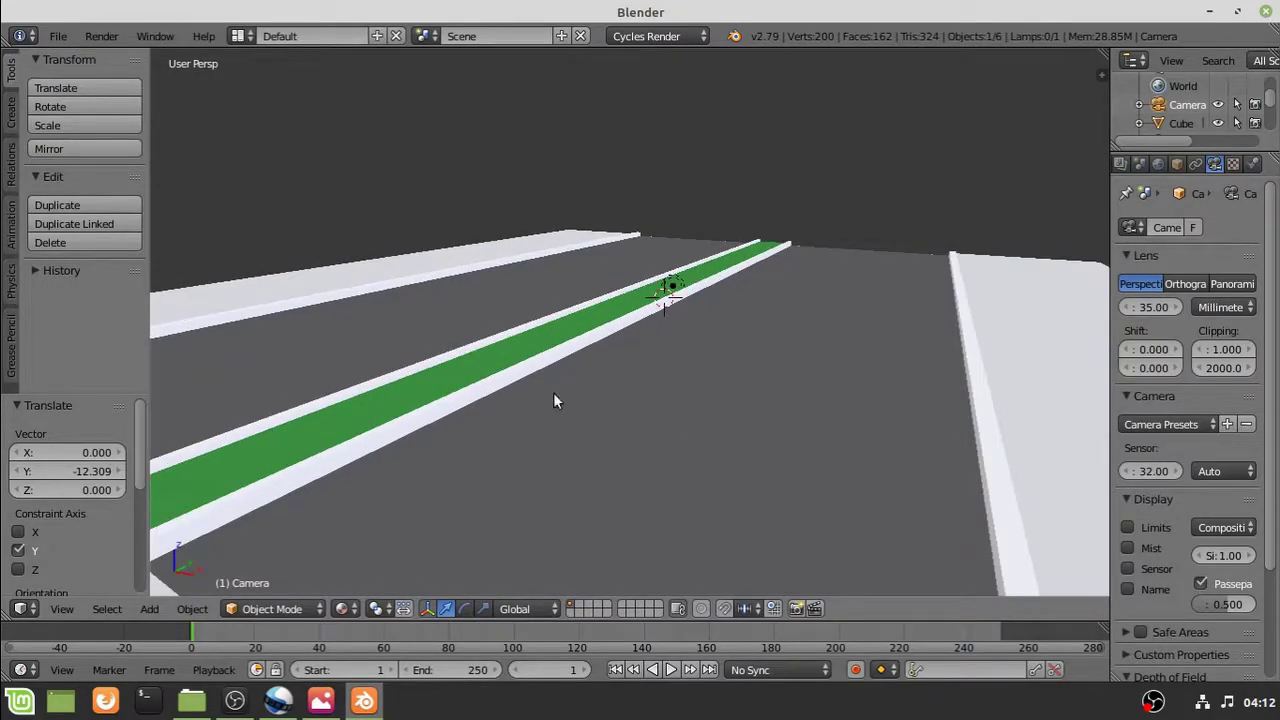
pyautogui.rightClick(483, 386)
pyautogui.press('Tab')
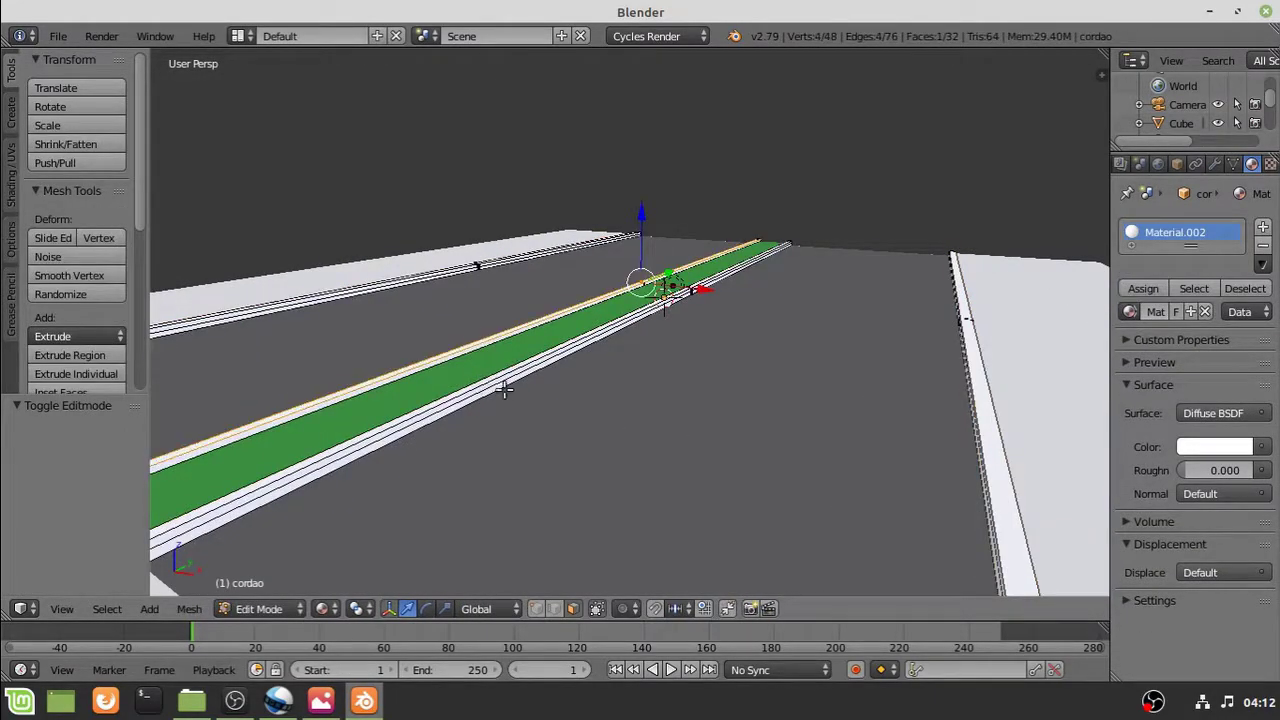
pyautogui.moveTo(527, 479); pyautogui.dragTo(581, 477, button='middle')
pyautogui.moveTo(817, 410); pyautogui.dragTo(768, 391, button='middle')
pyautogui.moveTo(663, 215); pyautogui.dragTo(663, 219)
pyautogui.press('Tab')
pyautogui.moveTo(714, 385)
pyautogui.mouseDown(button='middle')
pyautogui.moveTo(705, 376)
pyautogui.moveTo(728, 391)
pyautogui.mouseUp(button='middle')
pyautogui.press('a')
# Walk the camera forward between the median and the sidewalk curb, render that view and close the render
pyautogui.scroll(-3, 722, 388)
pyautogui.scroll(1, 722, 388)
pyautogui.press('KP_0')
pyautogui.hotkey('shift', 'f')
pyautogui.press('w')
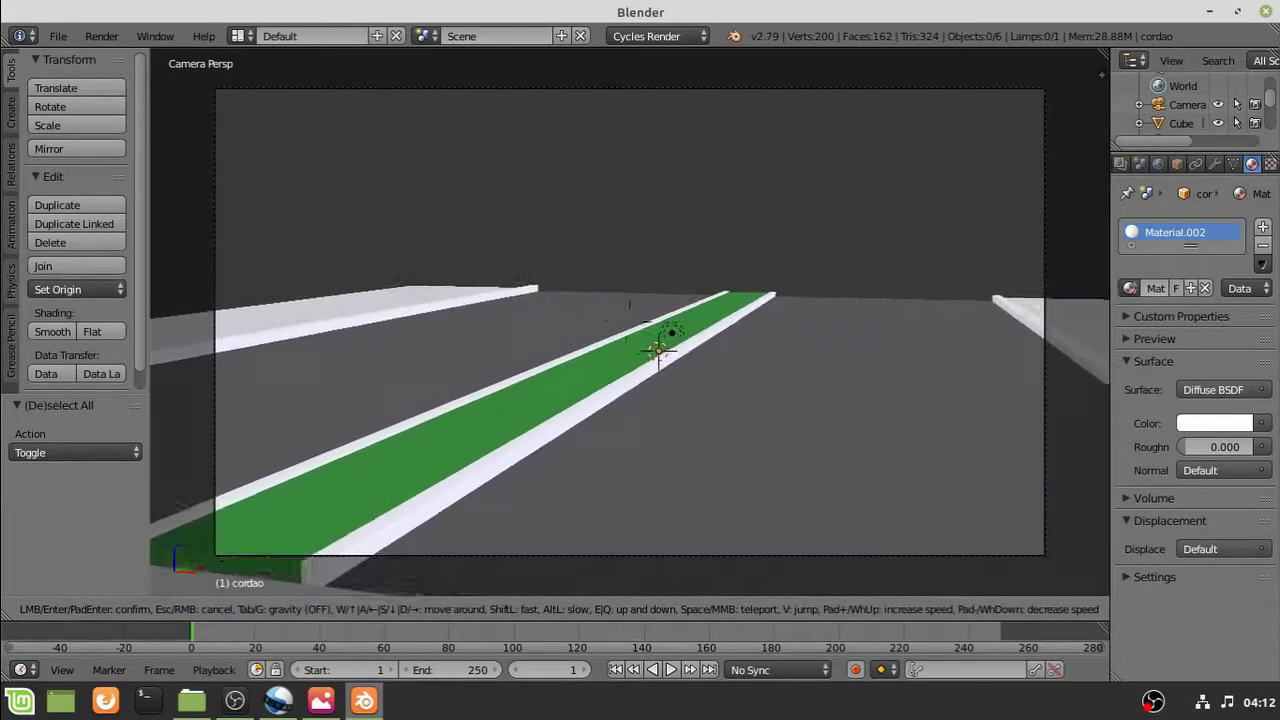
pyautogui.press('w')
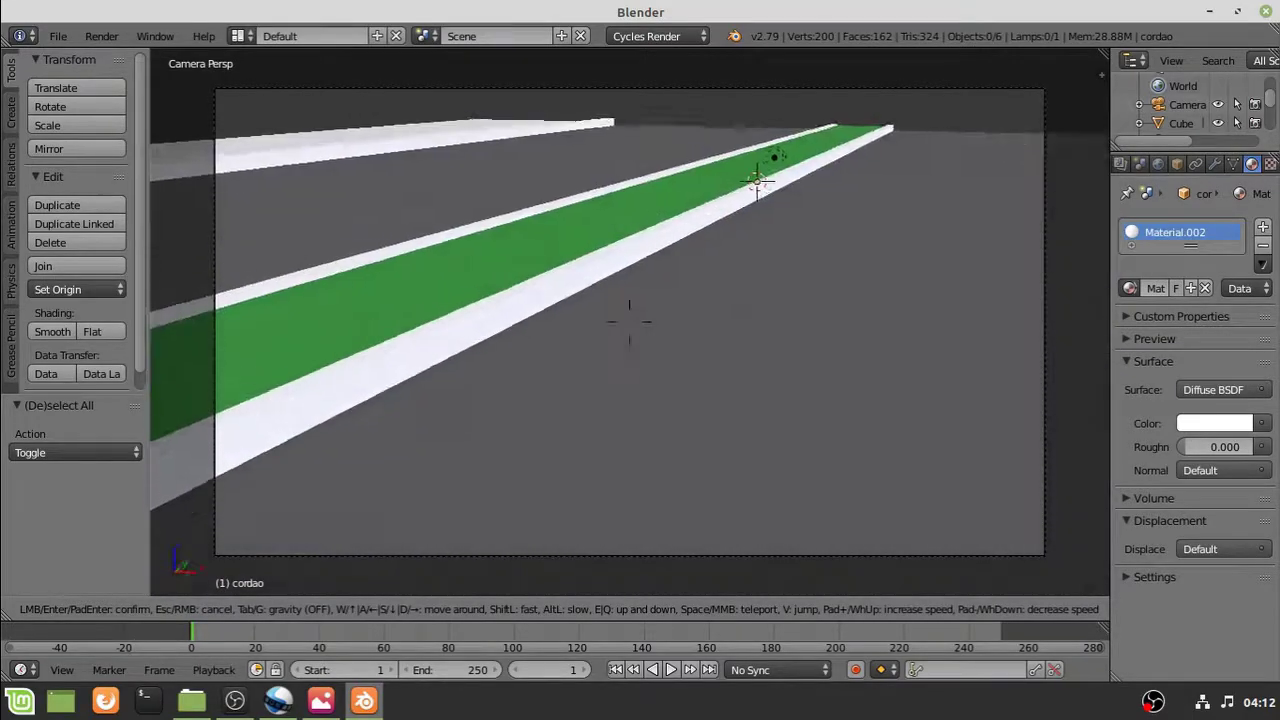
pyautogui.press('w')
pyautogui.press('d')
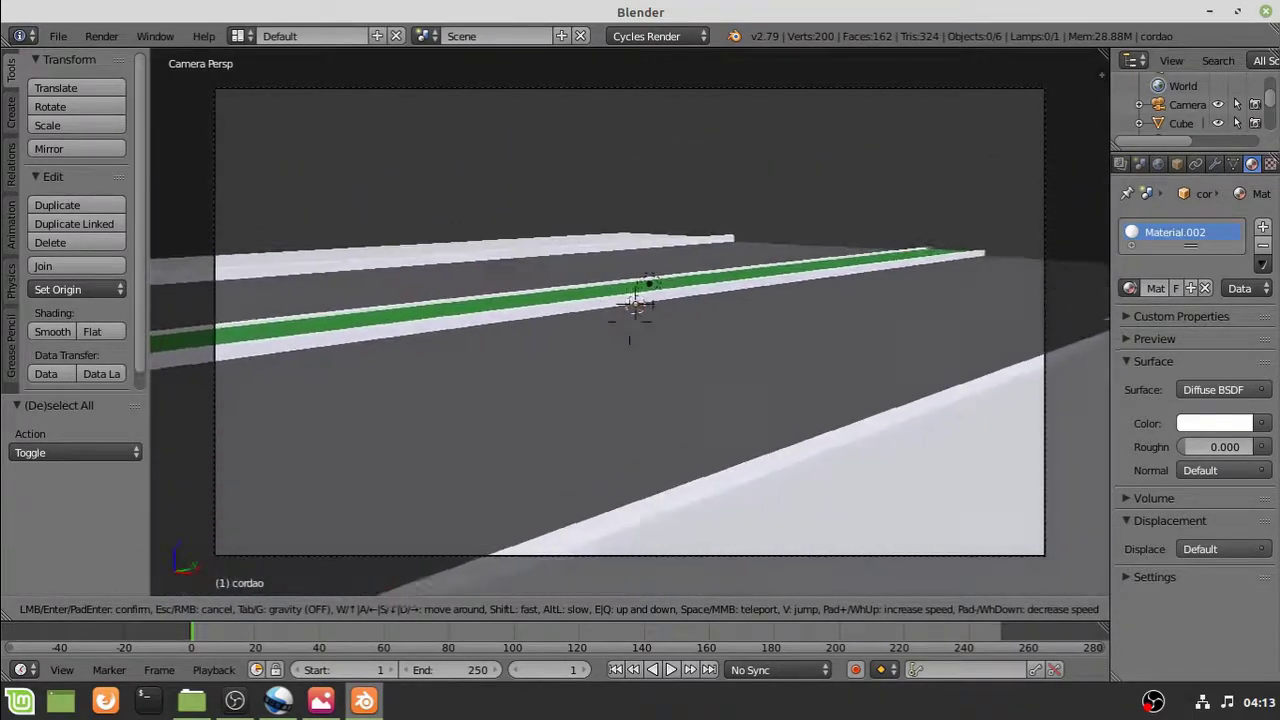
pyautogui.press('a')
pyautogui.press('a')
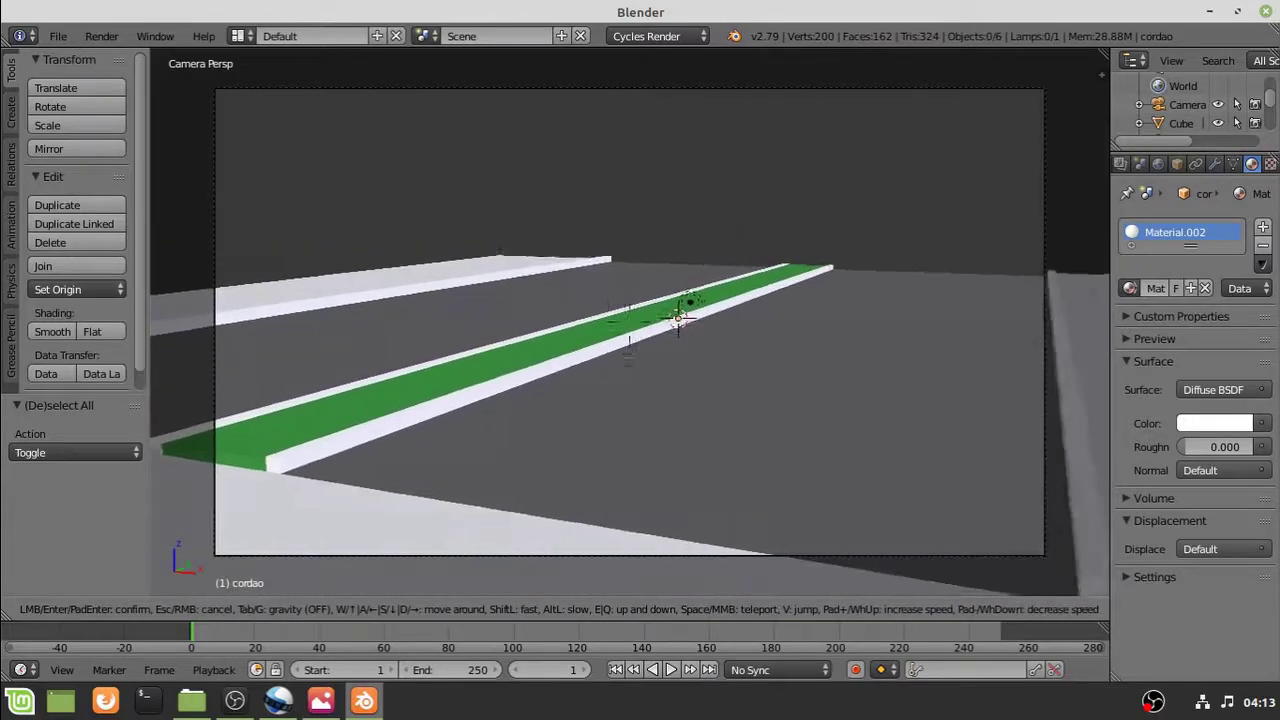
pyautogui.press('w')
pyautogui.press('a')
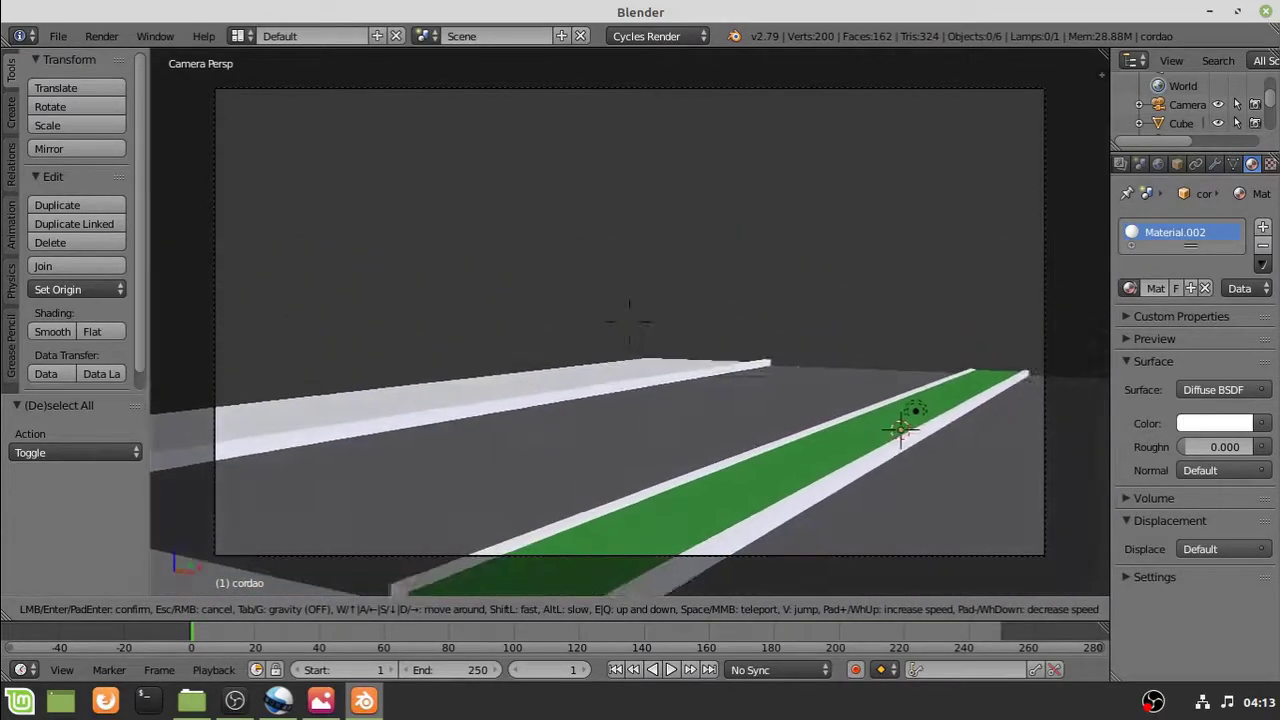
pyautogui.press('w')
pyautogui.click(641, 321)
pyautogui.press('F12')
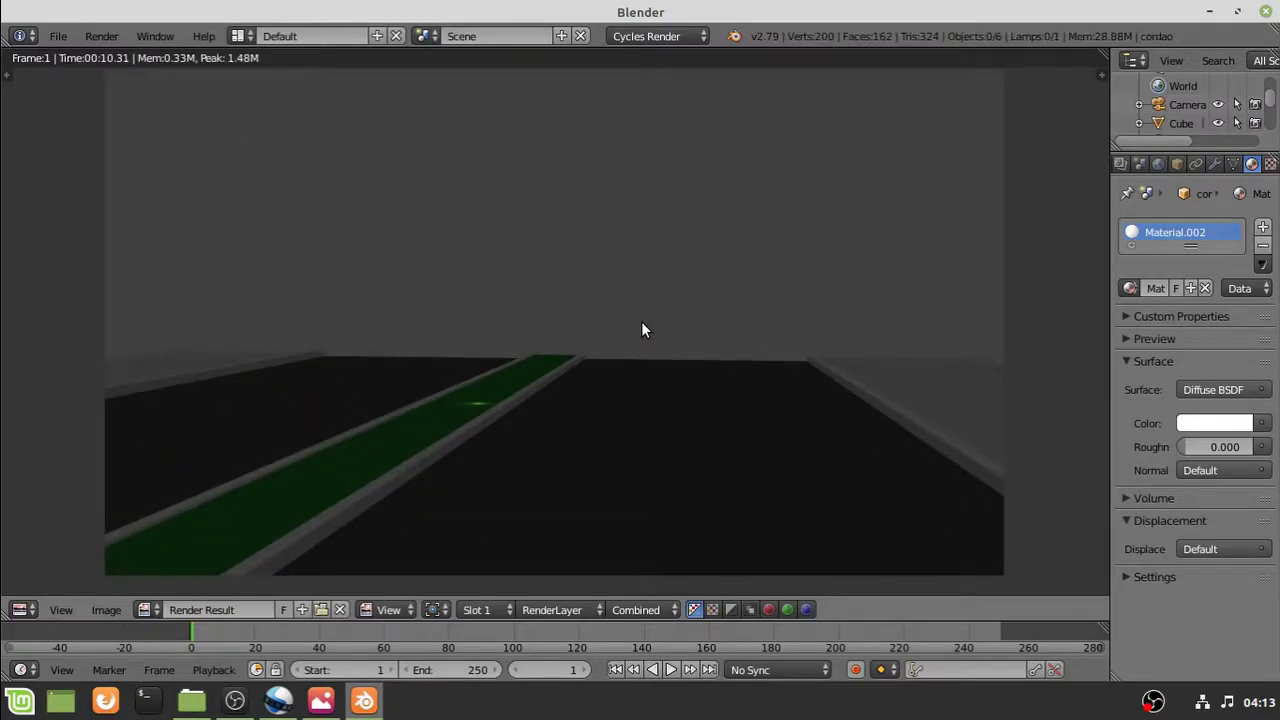
pyautogui.press('Escape')
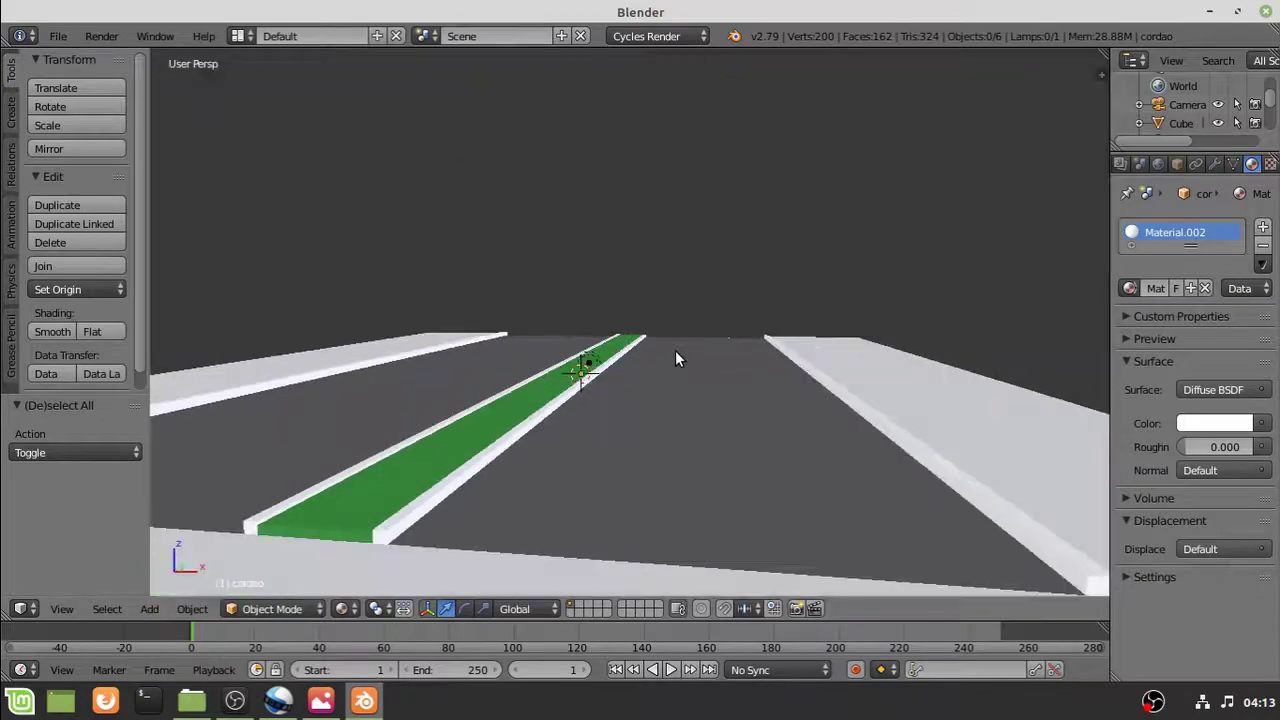
# Select the rua, cordao, canteiro and Cube slab together with the slab active, and undo a trial move along Y
pyautogui.moveTo(723, 387); pyautogui.dragTo(405, 388, button='middle')
pyautogui.scroll(-3, 640, 418)
pyautogui.rightClick(643, 418)
pyautogui.scroll(3, 640, 420)
pyautogui.keyDown('shift'); pyautogui.rightClick(589, 527); pyautogui.keyUp('shift')
pyautogui.moveTo(894, 432); pyautogui.dragTo(722, 419, button='middle')
pyautogui.keyDown('shift'); pyautogui.rightClick(692, 456); pyautogui.keyUp('shift')
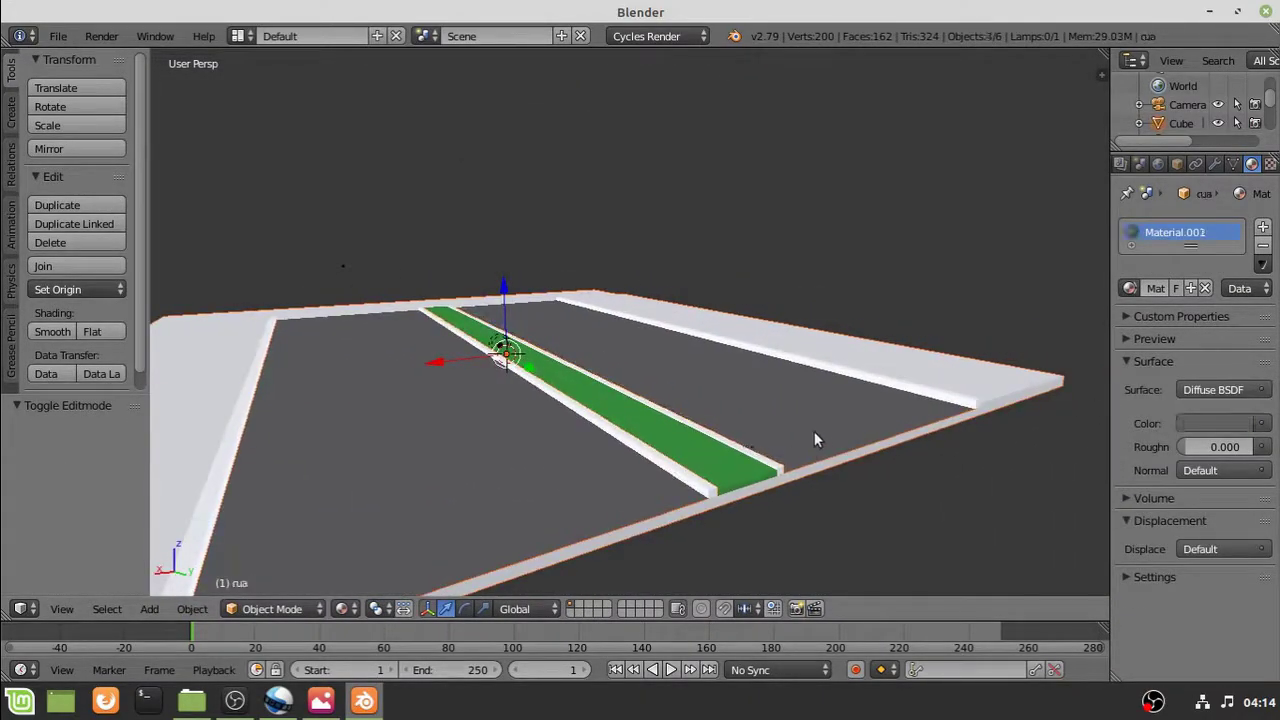
pyautogui.moveTo(908, 422); pyautogui.dragTo(451, 530, button='middle')
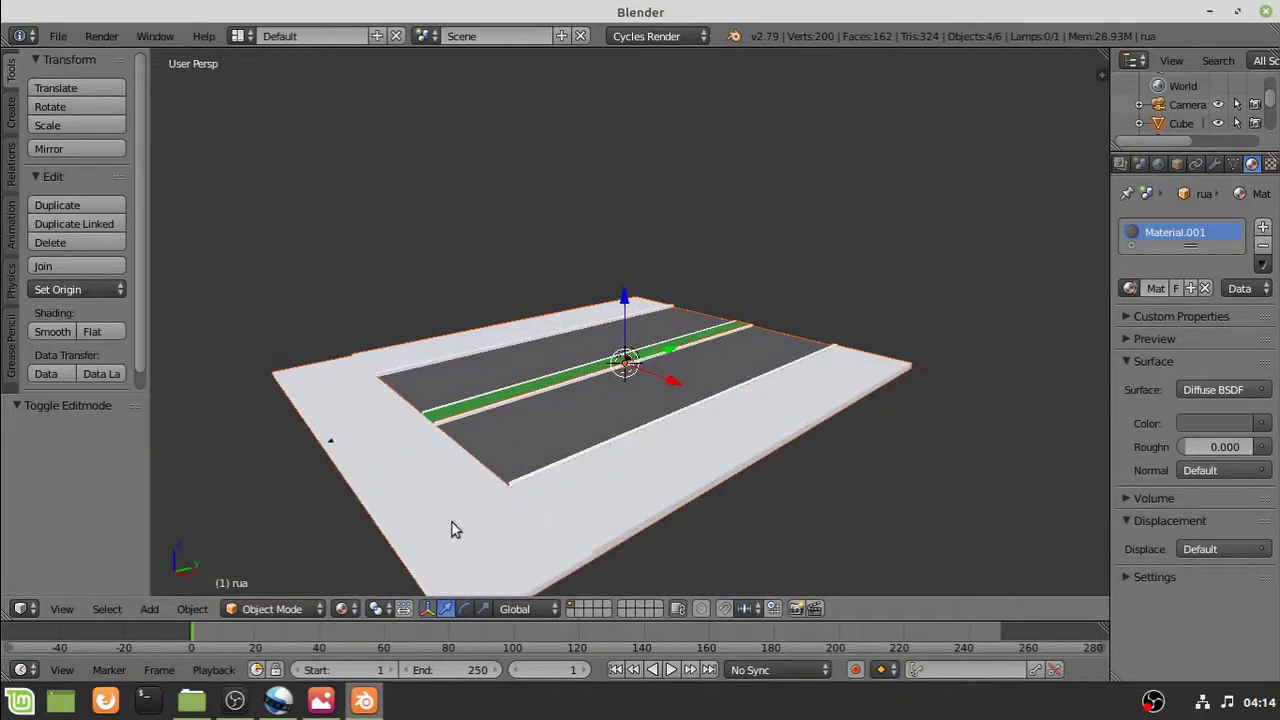
pyautogui.keyDown('shift'); pyautogui.rightClick(454, 530); pyautogui.keyUp('shift')
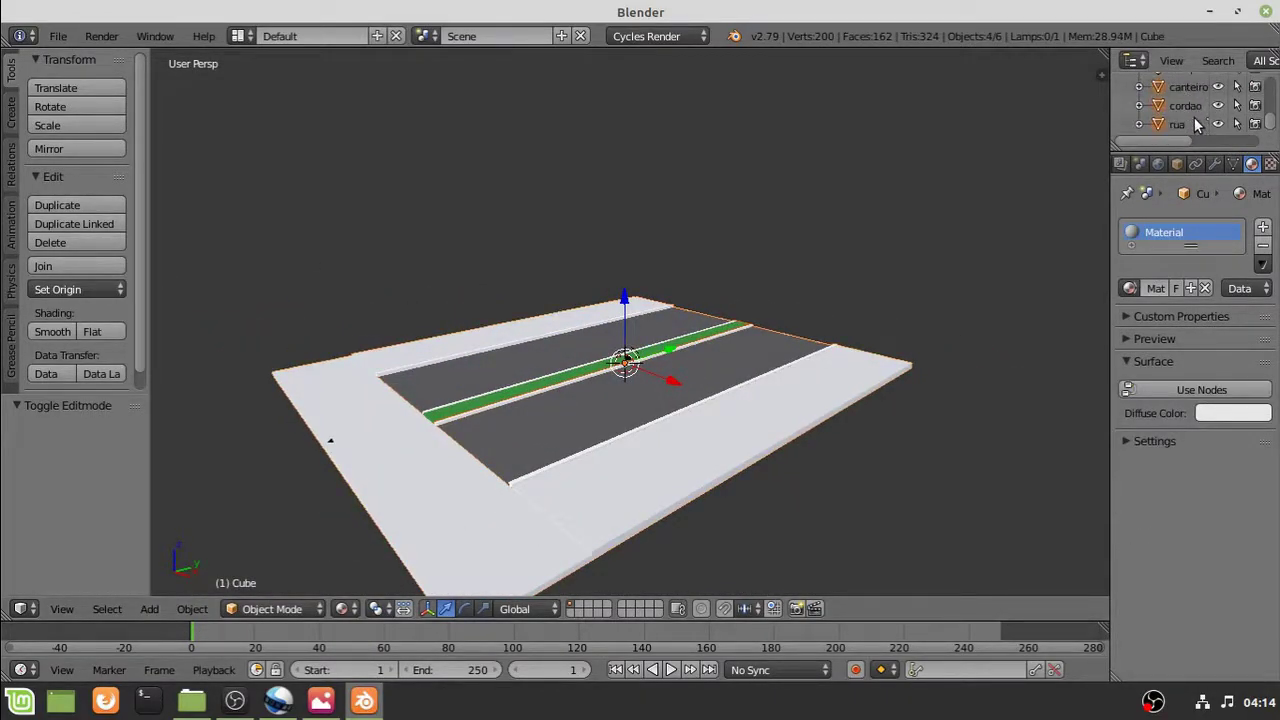
pyautogui.moveTo(675, 355); pyautogui.dragTo(373, 475)
pyautogui.hotkey('ctrl', 'z')
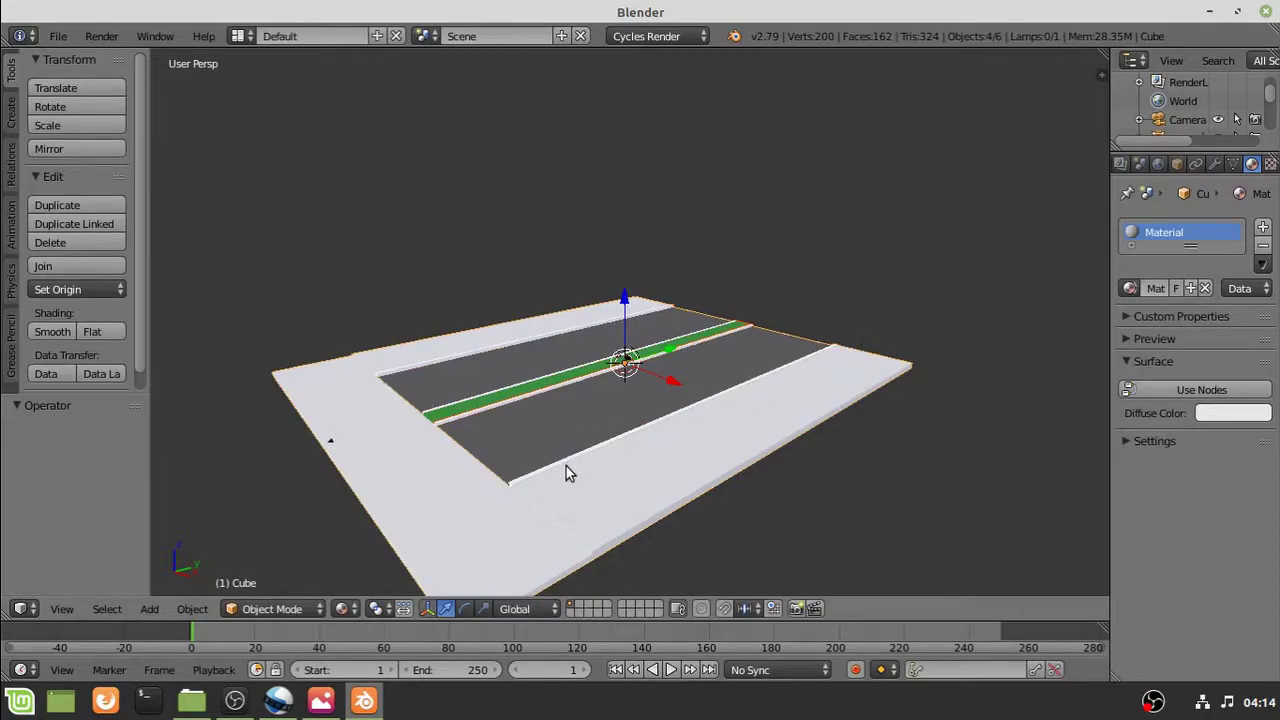
# Enter Edit Mode on the Cube slab and select the first stretch of its outer side faces as a shortest path
pyautogui.moveTo(595, 482); pyautogui.dragTo(588, 443, button='middle')
pyautogui.press('Tab')
pyautogui.scroll(1, 588, 443)
pyautogui.rightClick(394, 506)
pyautogui.scroll(-1, 394, 506)
pyautogui.moveTo(394, 506); pyautogui.dragTo(380, 305, button='middle')
pyautogui.scroll(1, 459, 474)
pyautogui.keyDown('ctrl'); pyautogui.rightClick(620, 280); pyautogui.keyUp('ctrl')
pyautogui.keyDown('ctrl'); pyautogui.rightClick(632, 304); pyautogui.keyUp('ctrl')
# Extend the side-face selection along the slab's edge to the end of the green median
pyautogui.moveTo(632, 304); pyautogui.dragTo(574, 378, button='middle')
pyautogui.keyDown('ctrl'); pyautogui.rightClick(331, 399); pyautogui.keyUp('ctrl')
pyautogui.keyDown('ctrl'); pyautogui.rightClick(331, 406); pyautogui.keyUp('ctrl')
pyautogui.moveTo(333, 406); pyautogui.dragTo(720, 378, button='middle')
pyautogui.keyDown('ctrl'); pyautogui.rightClick(851, 334); pyautogui.keyUp('ctrl')
pyautogui.moveTo(852, 364); pyautogui.dragTo(422, 408, button='middle')
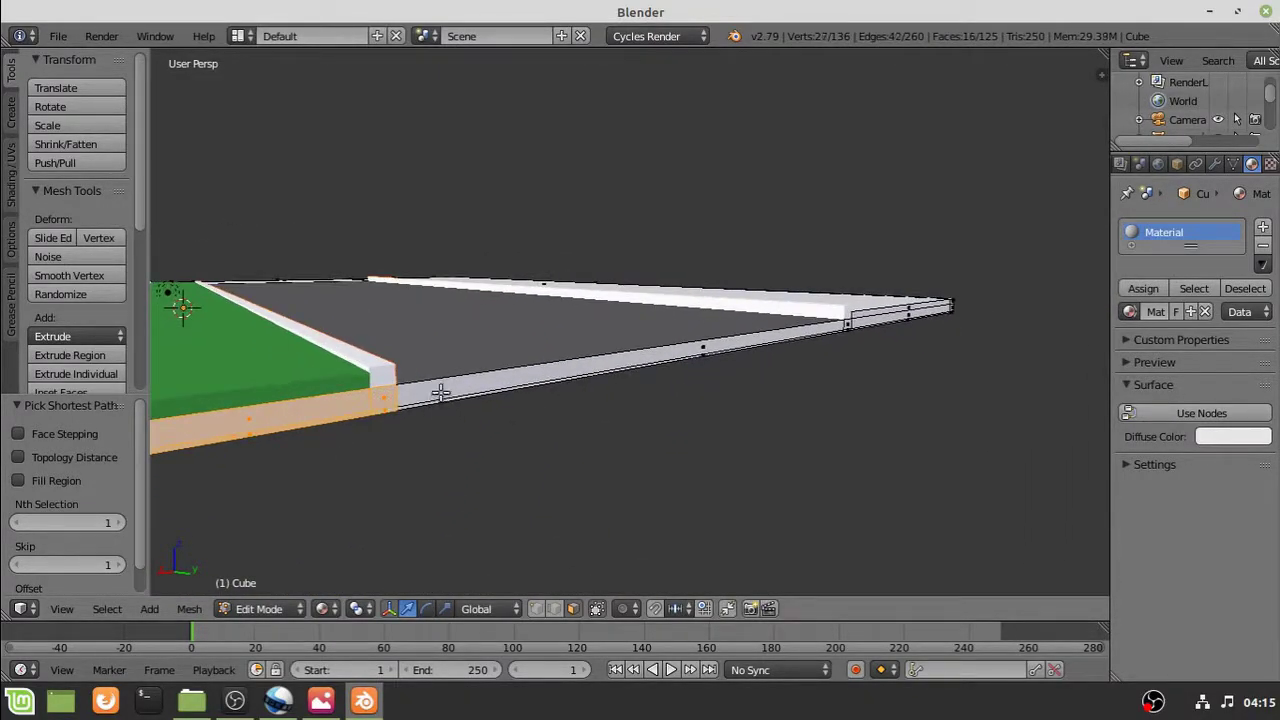
# Extend the slab's end side-face selection across the road and curb to the outer corner of the sidewalk
pyautogui.moveTo(739, 381); pyautogui.dragTo(620, 486, button='middle')
pyautogui.keyDown('ctrl'); pyautogui.rightClick(563, 428); pyautogui.keyUp('ctrl')
pyautogui.keyDown('ctrl'); pyautogui.rightClick(588, 411); pyautogui.keyUp('ctrl')
pyautogui.moveTo(500, 440); pyautogui.dragTo(430, 484, button='middle')
pyautogui.keyDown('shift'); pyautogui.moveTo(665, 420); pyautogui.dragTo(827, 403, button='middle'); pyautogui.keyUp('shift')
pyautogui.moveTo(706, 403); pyautogui.dragTo(669, 477, button='middle')
pyautogui.keyDown('ctrl'); pyautogui.rightClick(670, 478); pyautogui.keyUp('ctrl')
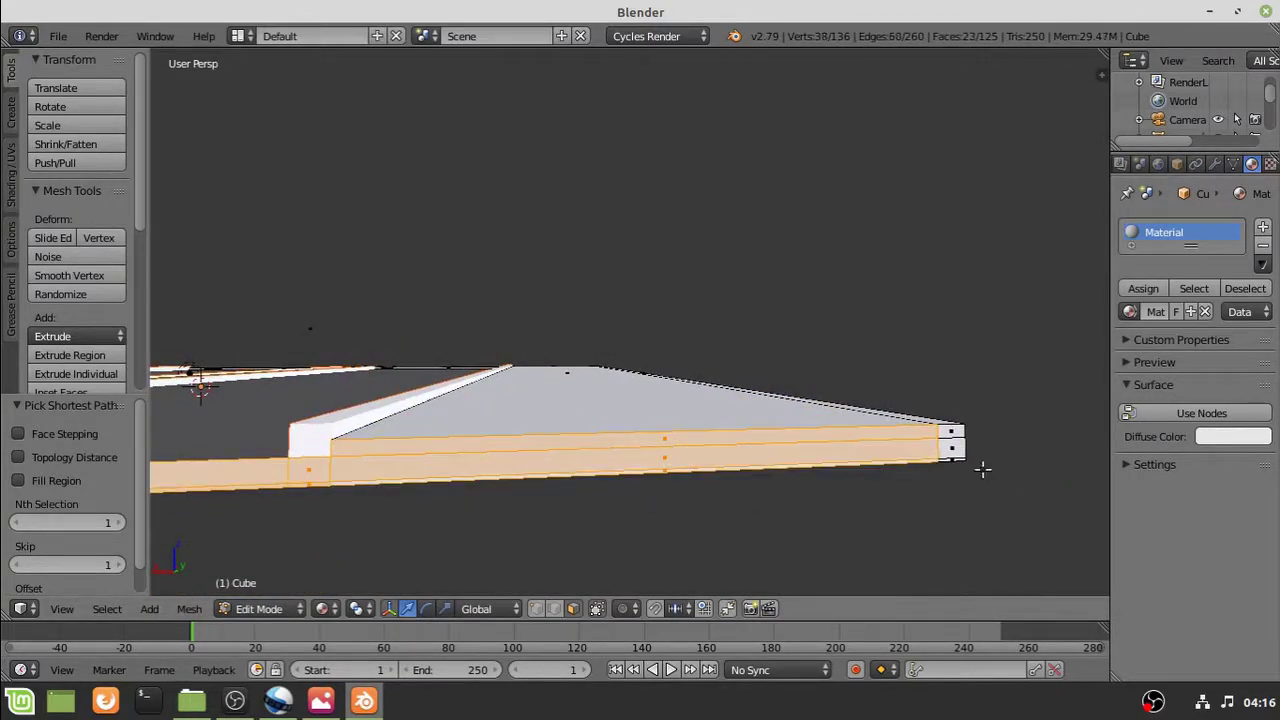
pyautogui.keyDown('ctrl'); pyautogui.rightClick(895, 470); pyautogui.keyUp('ctrl')
# Move the selected end faces of the slab far outward along Y to lengthen it, and return to Object Mode
pyautogui.moveTo(895, 470); pyautogui.dragTo(521, 500, button='middle')
pyautogui.press('KP_3')
pyautogui.press('e')
pyautogui.rightClick(866, 413)
pyautogui.press('g')
pyautogui.press('y')
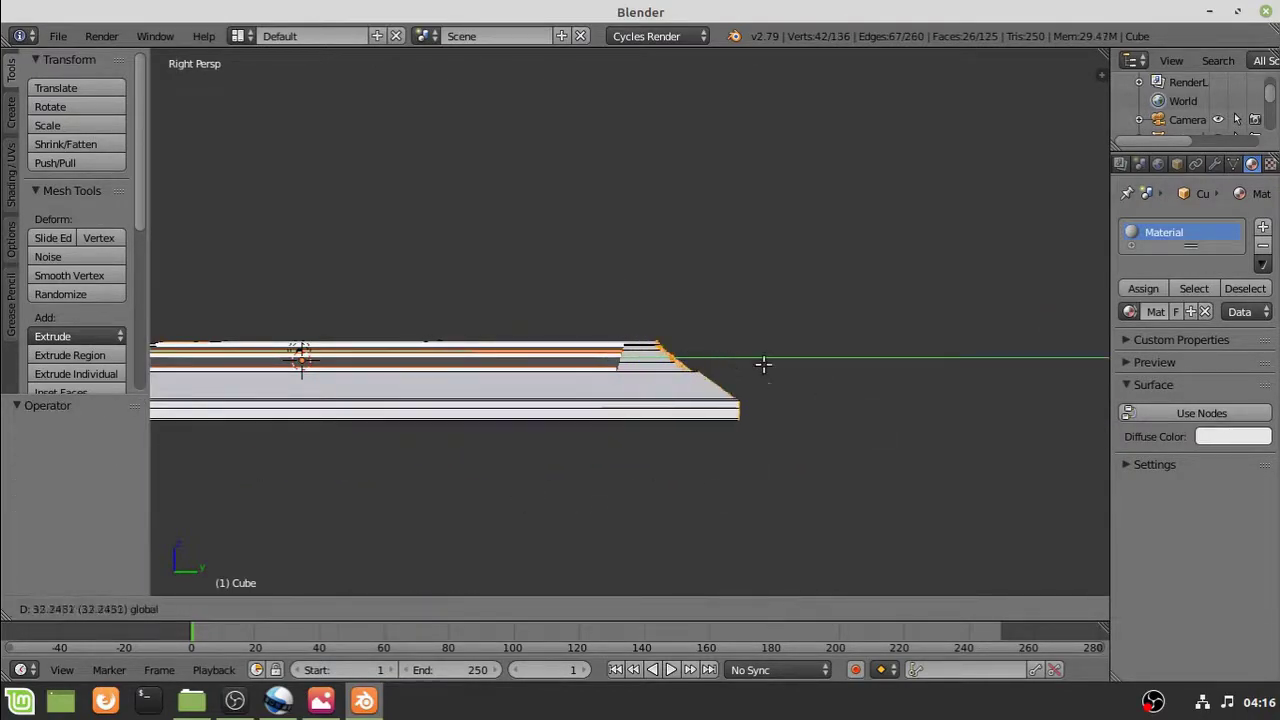
pyautogui.click(1006, 363)
pyautogui.moveTo(703, 369); pyautogui.dragTo(999, 347, button='middle')
pyautogui.moveTo(642, 334); pyautogui.dragTo(830, 414, button='middle')
pyautogui.moveTo(830, 368); pyautogui.dragTo(1029, 451)
pyautogui.scroll(5, 651, 311)
pyautogui.keyDown('shift'); pyautogui.moveTo(651, 311); pyautogui.dragTo(525, 412, button='middle'); pyautogui.keyUp('shift')
pyautogui.press('Tab')
pyautogui.scroll(2, 366, 347)
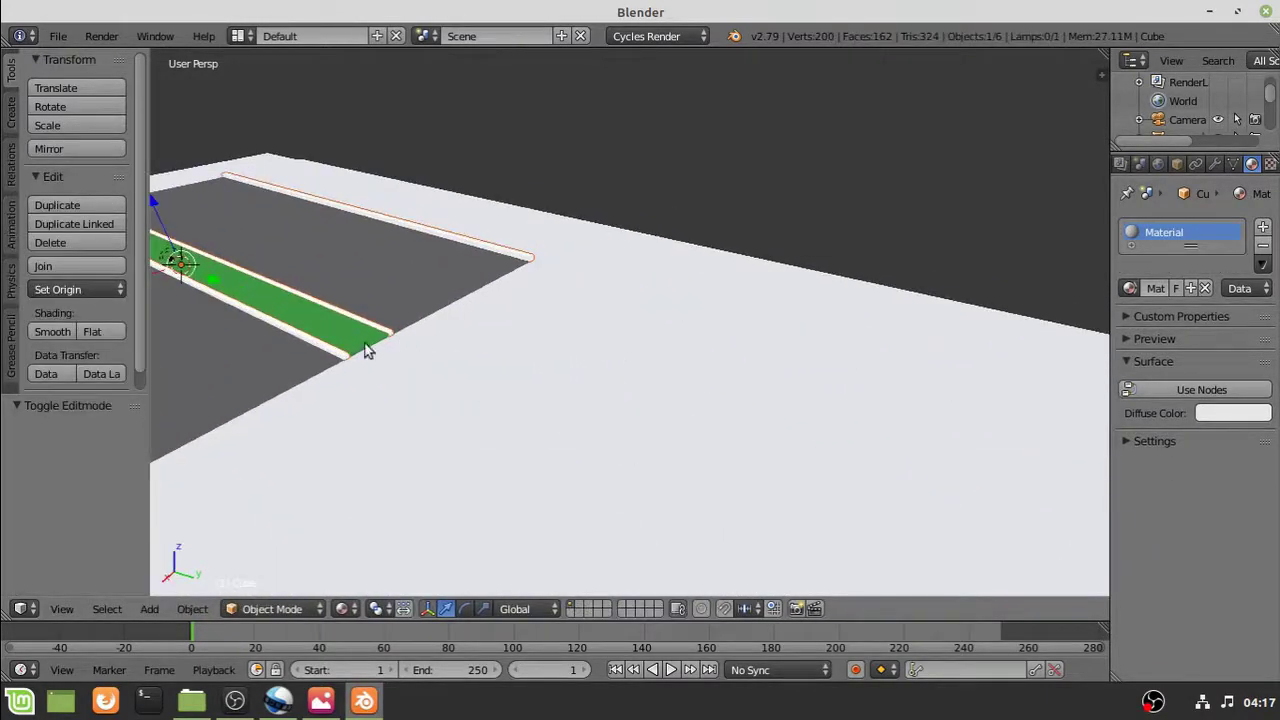
# Select the rua road object and show it in wireframe from the right side in orthographic view
pyautogui.rightClick(437, 324)
pyautogui.scroll(-2, 437, 326)
pyautogui.press('Tab')
pyautogui.press('Tab')
pyautogui.scroll(-4, 424, 358)
pyautogui.press('Tab')
pyautogui.moveTo(422, 360); pyautogui.dragTo(575, 394, button='middle')
pyautogui.press('Tab')
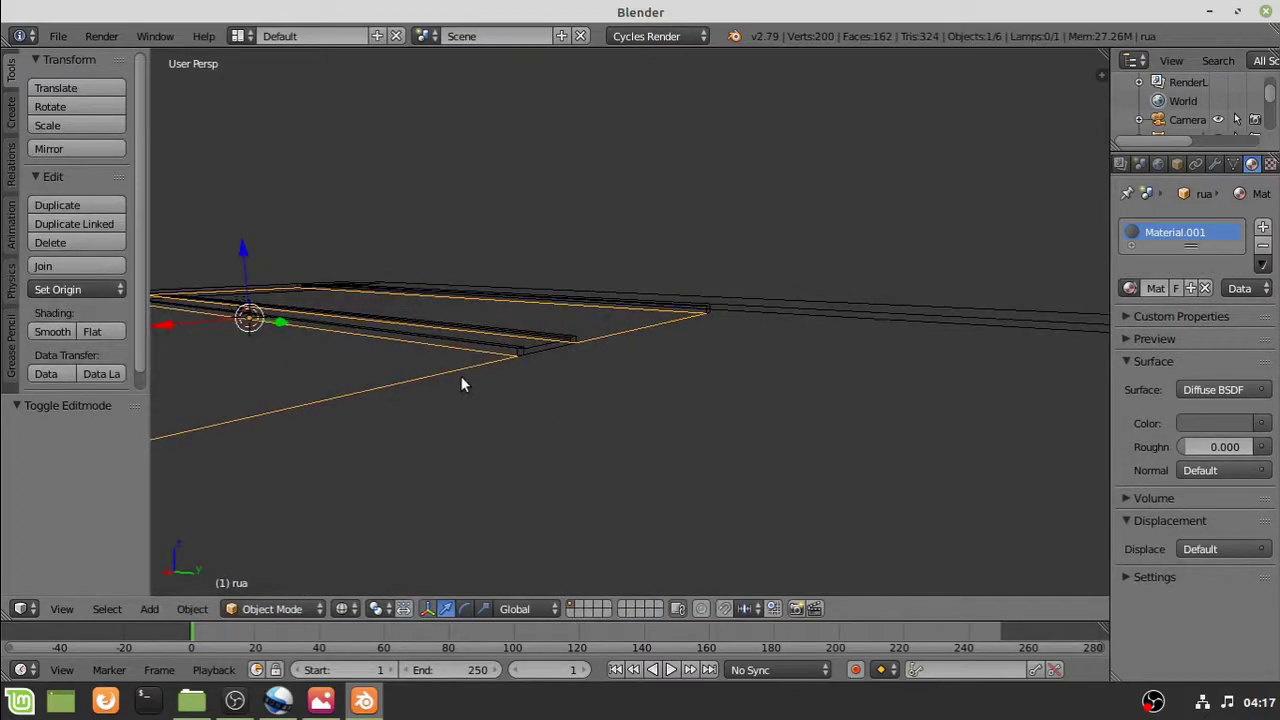
pyautogui.scroll(-3, 476, 375)
pyautogui.press('KP_3')
pyautogui.scroll(-4, 537, 348)
pyautogui.scroll(3, 612, 417)
pyautogui.scroll(-3, 612, 425)
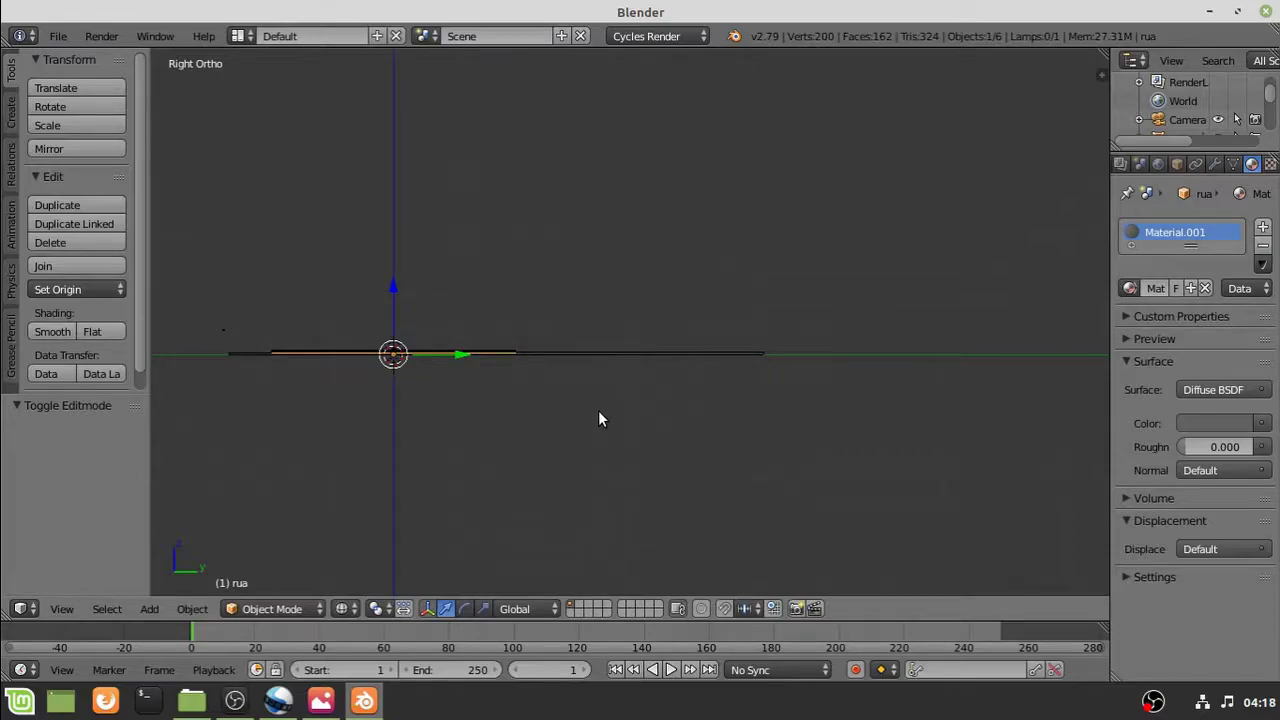
# Lengthen the rua road by moving its far-end vertices along Y toward the end of the slab
pyautogui.scroll(4, 598, 411)
pyautogui.press('z')
pyautogui.press('z')
pyautogui.press('Tab')
pyautogui.keyDown('shift'); pyautogui.moveTo(575, 466); pyautogui.dragTo(791, 378, button='middle'); pyautogui.keyUp('shift')
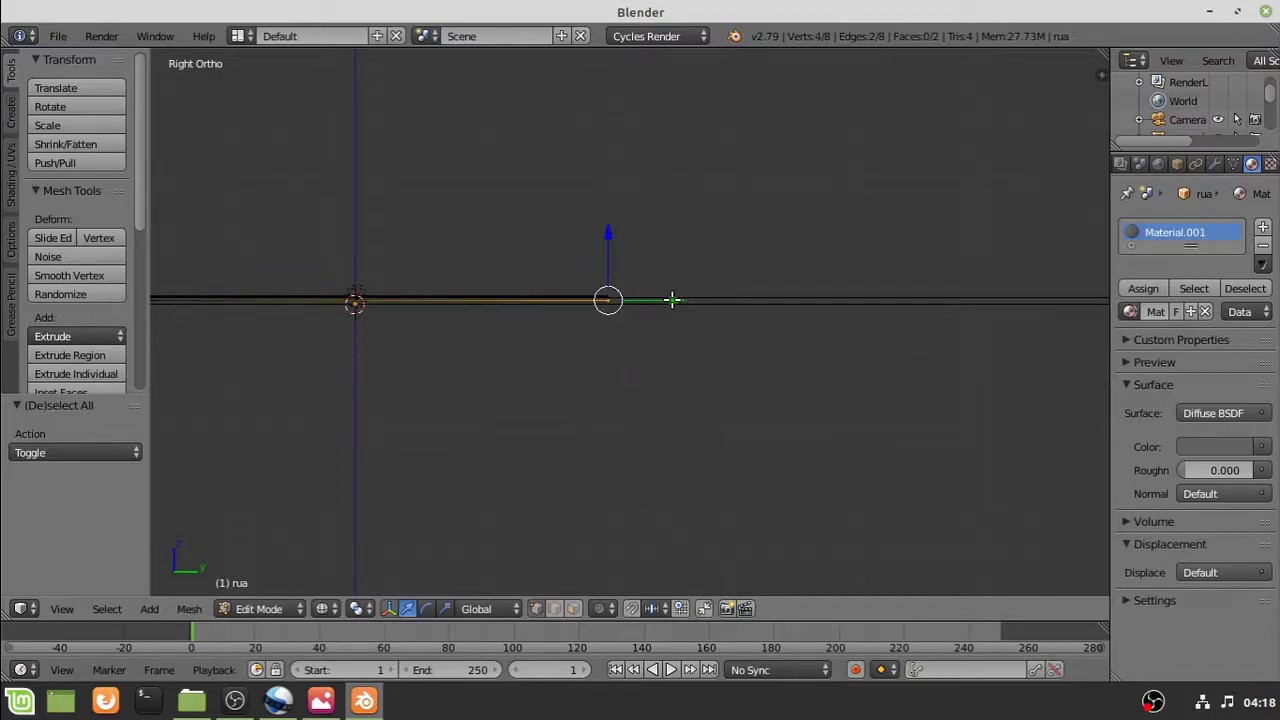
pyautogui.moveTo(672, 300); pyautogui.dragTo(904, 306)
pyautogui.keyDown('shift'); pyautogui.moveTo(937, 334); pyautogui.dragTo(588, 318, button='middle'); pyautogui.keyUp('shift')
pyautogui.moveTo(564, 285); pyautogui.dragTo(842, 287)
pyautogui.press('Tab')
# Return the viewport to shaded display and check the lengthened road against the median and curbs
pyautogui.moveTo(371, 400)
pyautogui.mouseDown(button='middle')
pyautogui.moveTo(431, 454)
pyautogui.moveTo(783, 463)
pyautogui.mouseUp(button='middle')
pyautogui.click(349, 607)
pyautogui.click(374, 484)
pyautogui.scroll(4, 376, 505)
pyautogui.scroll(4, 710, 491)
pyautogui.scroll(-3, 705, 487)
pyautogui.moveTo(696, 478); pyautogui.dragTo(768, 455, button='middle')
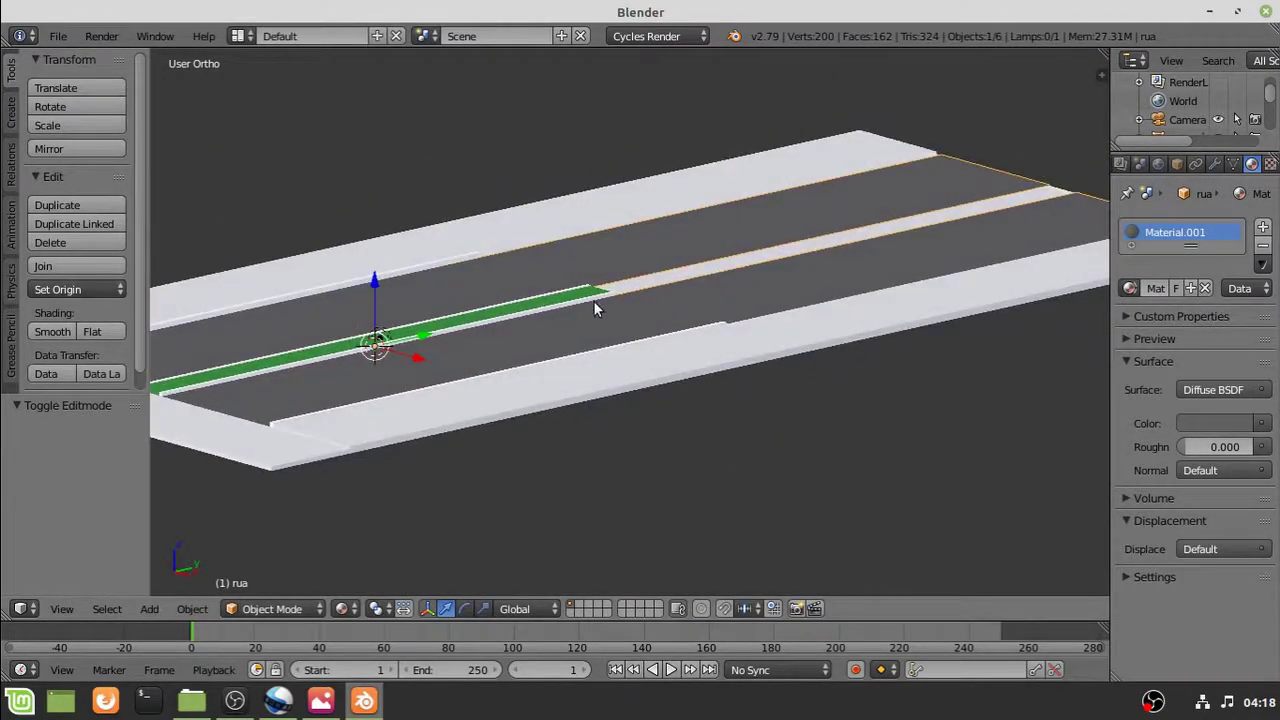
# Lengthen the green canteiro by moving its far-end vertices along Y to the road's end, and restore the shaded display
pyautogui.press('Tab')
pyautogui.press('KP_3')
pyautogui.press('a')
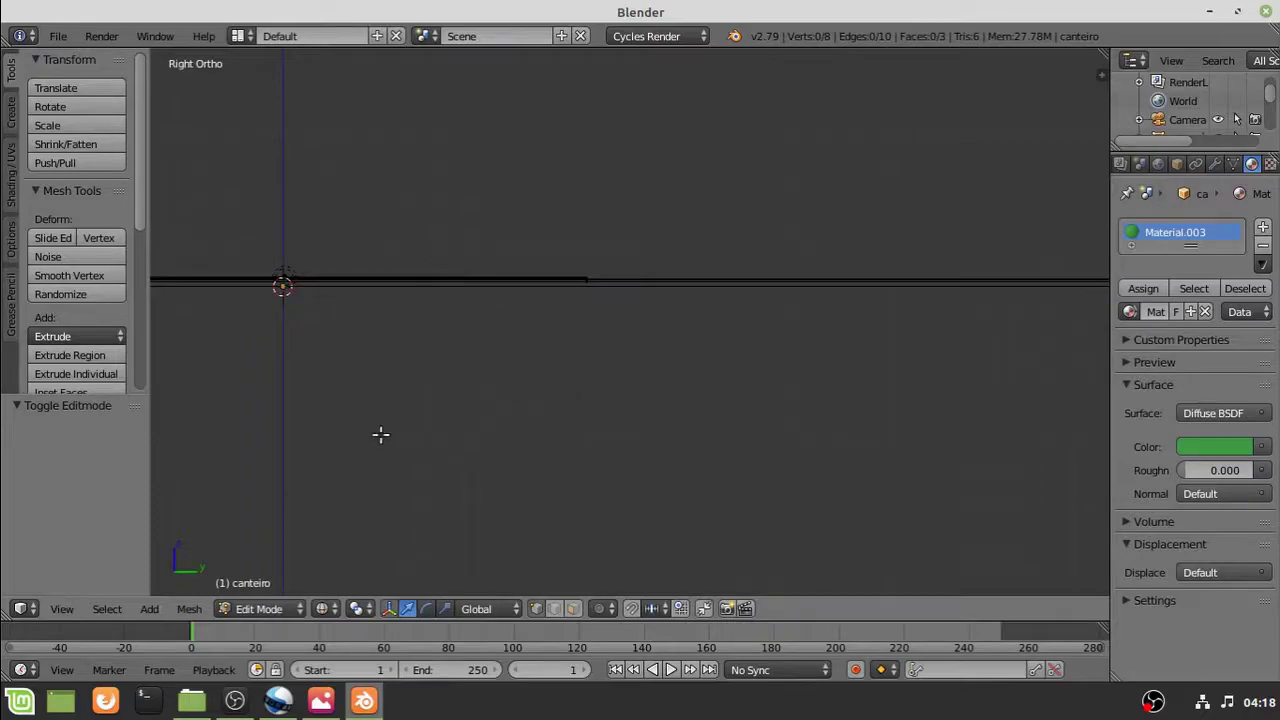
pyautogui.press('g')
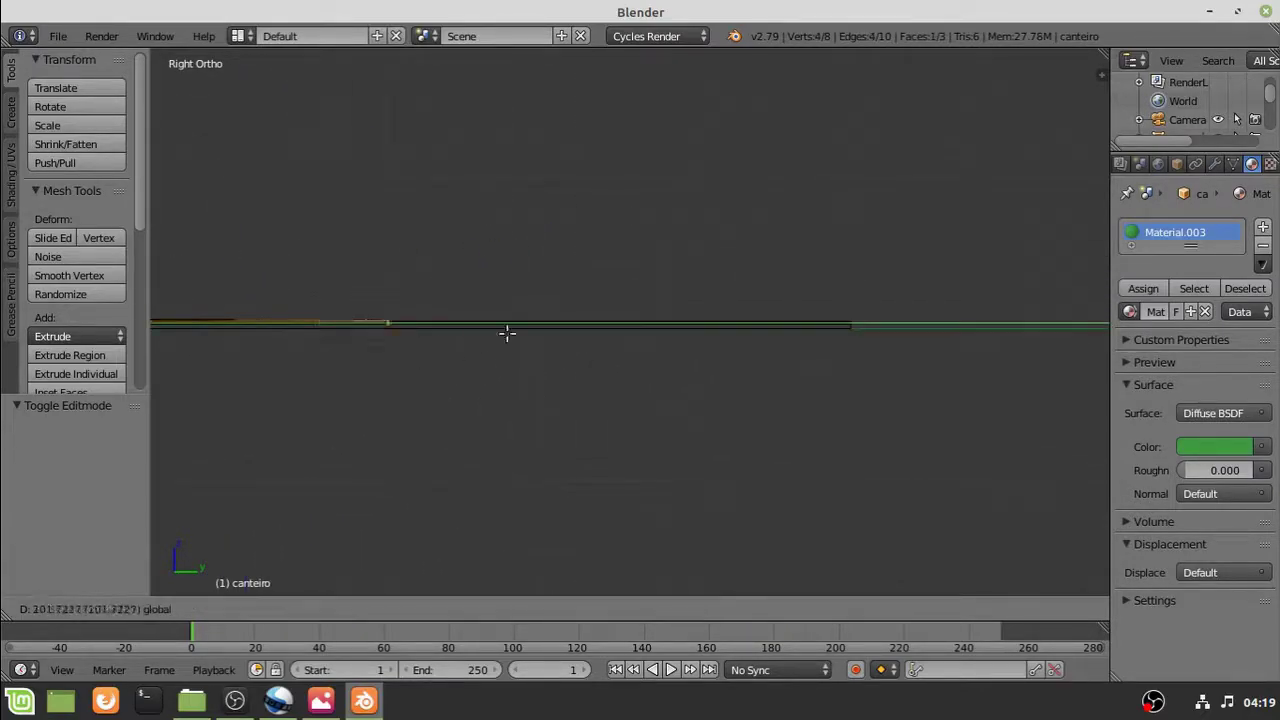
pyautogui.click(914, 341)
pyautogui.moveTo(554, 429); pyautogui.dragTo(622, 494, button='middle')
pyautogui.click(330, 608)
pyautogui.click(365, 504)
pyautogui.scroll(-1, 389, 471)
pyautogui.keyDown('shift'); pyautogui.moveTo(389, 471); pyautogui.dragTo(723, 374, button='middle'); pyautogui.keyUp('shift')
pyautogui.scroll(5, 723, 374)
pyautogui.press('Tab')
# Box-select the far-end vertices of the cordao curbs and move them along Y to the road's end, the last move about 220.7 units
pyautogui.rightClick(752, 244)
pyautogui.press('Tab')
pyautogui.press('KP_3')
pyautogui.scroll(-3, 740, 295)
pyautogui.press('a')
pyautogui.press('b')
pyautogui.moveTo(668, 277); pyautogui.dragTo(585, 165)
pyautogui.moveTo(682, 210); pyautogui.dragTo(960, 213)
pyautogui.keyDown('shift'); pyautogui.moveTo(960, 213); pyautogui.dragTo(457, 208, button='middle'); pyautogui.keyUp('shift')
pyautogui.moveTo(457, 207); pyautogui.dragTo(789, 211)
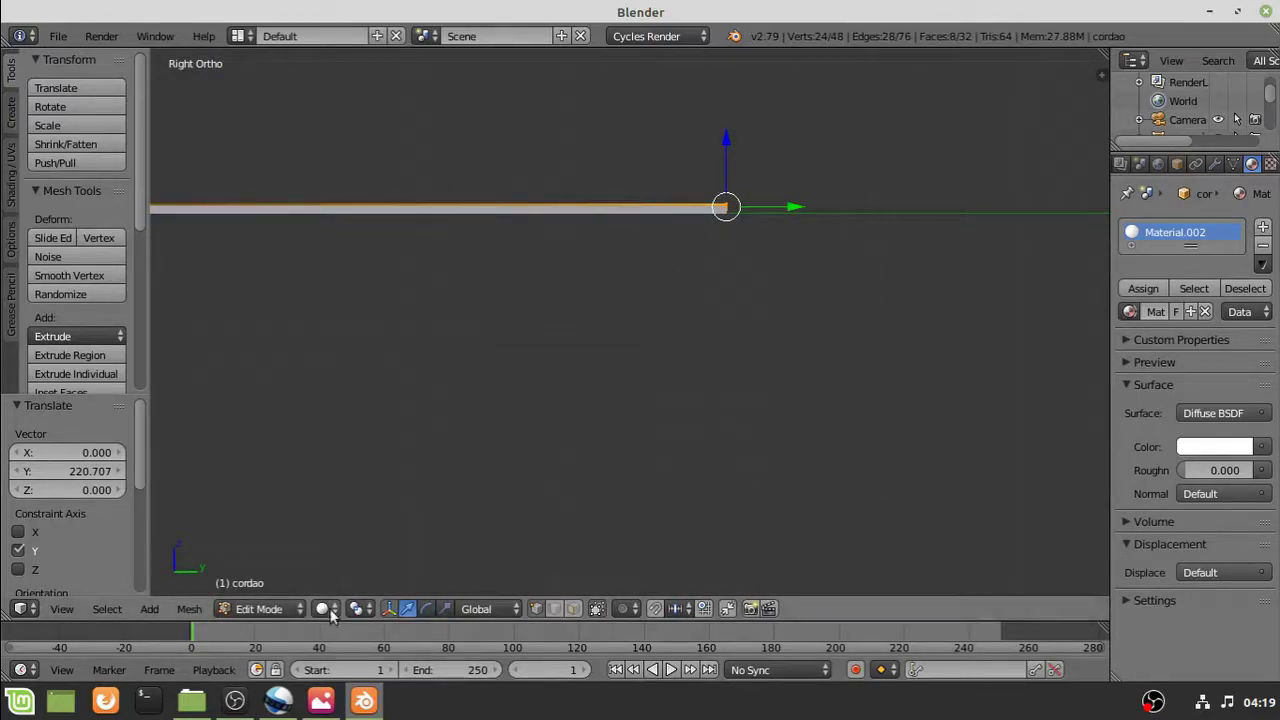
pyautogui.moveTo(380, 451); pyautogui.dragTo(653, 394, button='middle')
pyautogui.press('a')
pyautogui.press('Tab')
pyautogui.scroll(3, 397, 399)
# In camera view, walk the camera to a lower viewpoint over the lane beside the median, render it and close the render
pyautogui.press('KP_0')
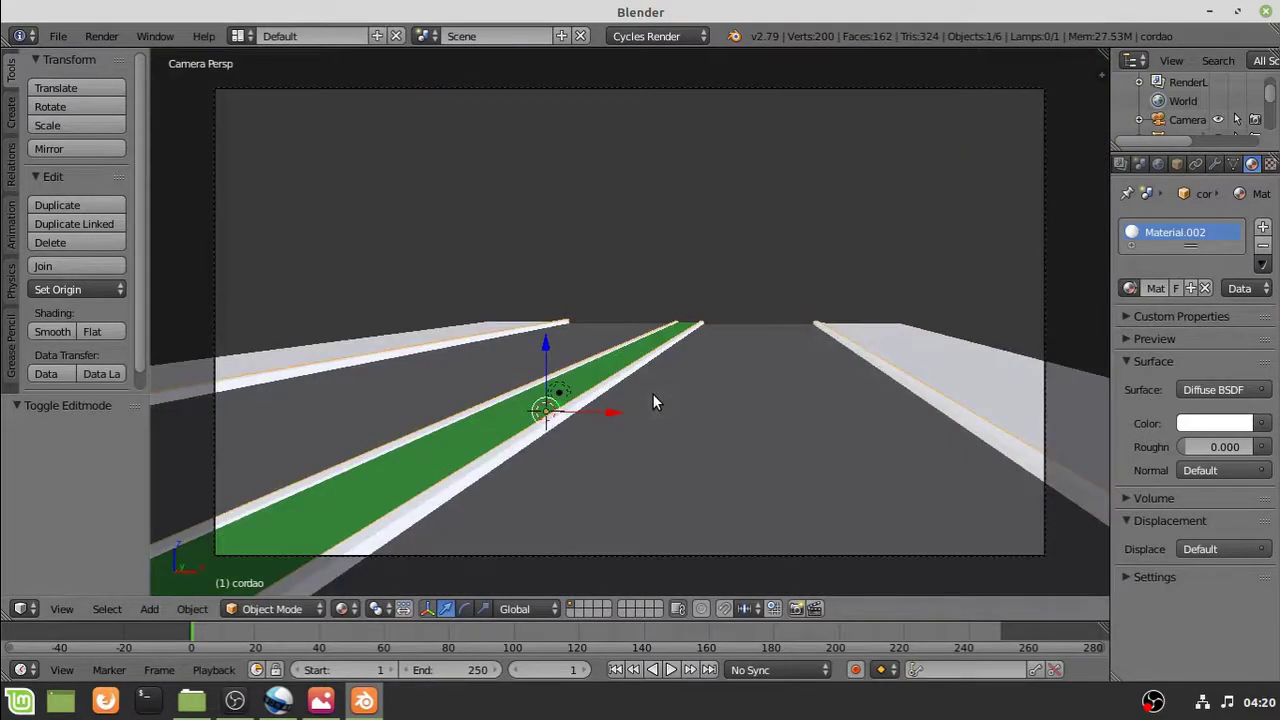
pyautogui.hotkey('shift', 'f')
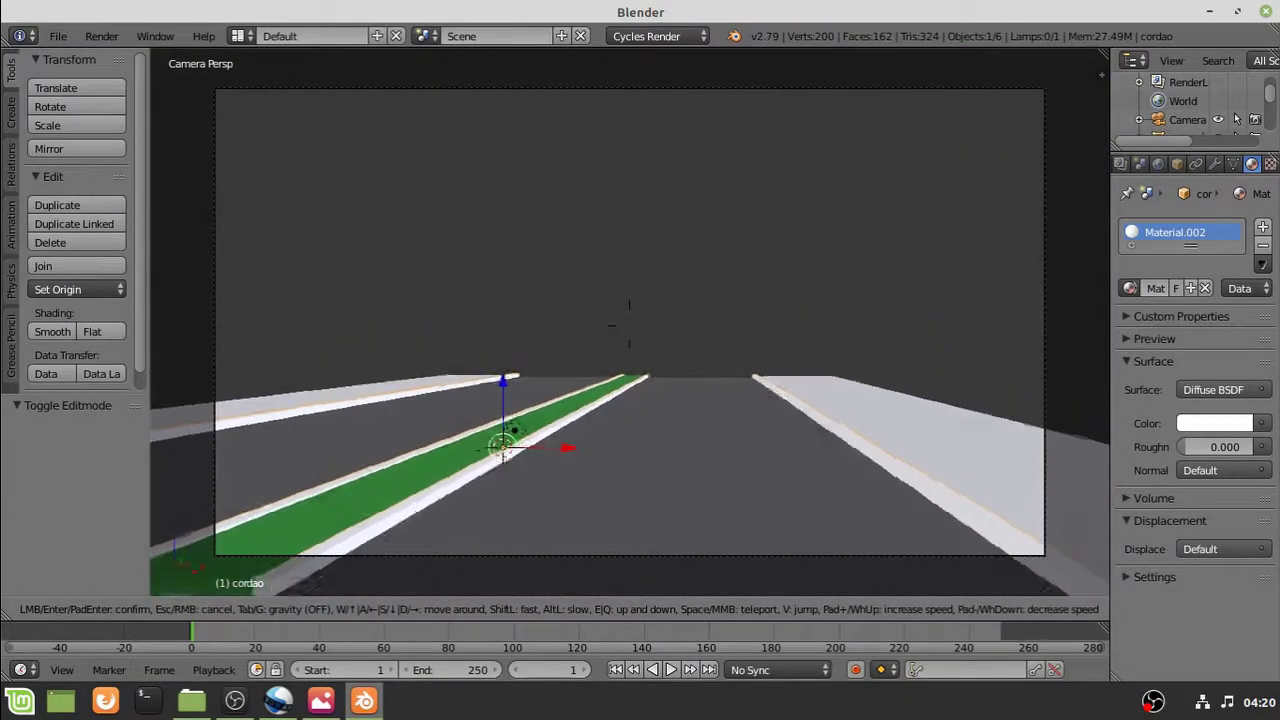
pyautogui.press('q')
pyautogui.press('w')
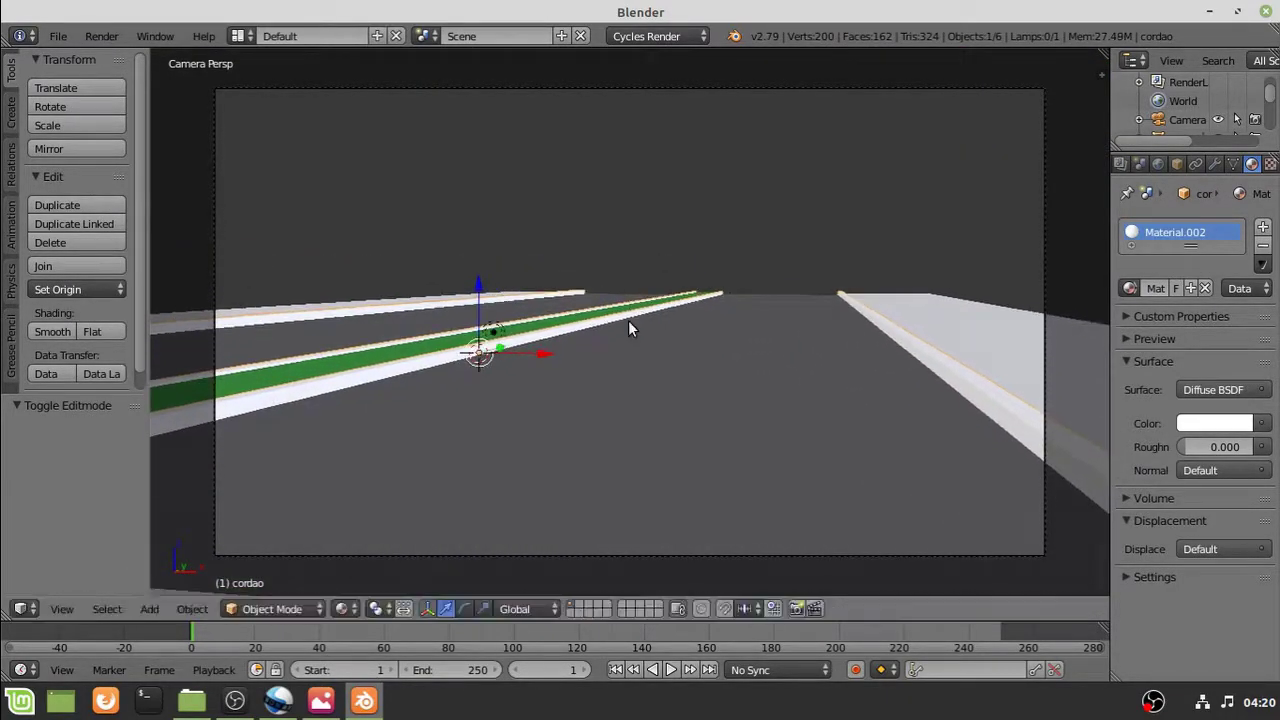
pyautogui.click(629, 326)
pyautogui.press('F12')
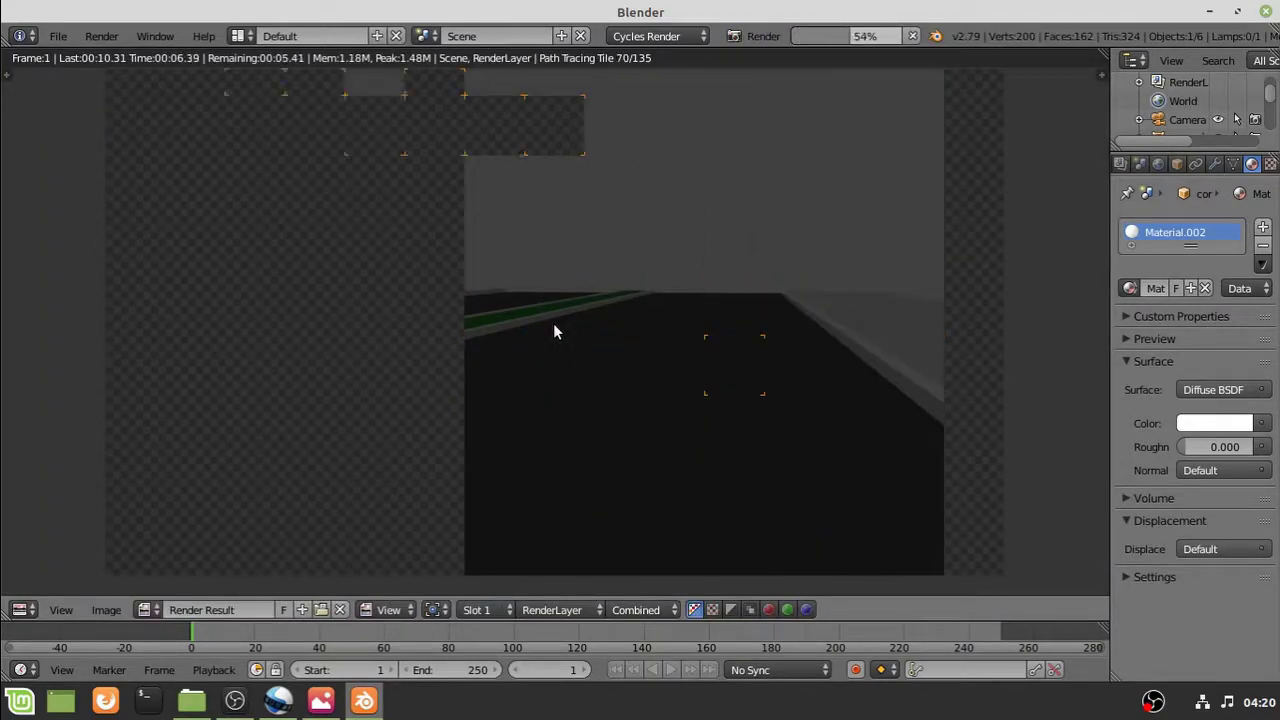
pyautogui.press('Escape')
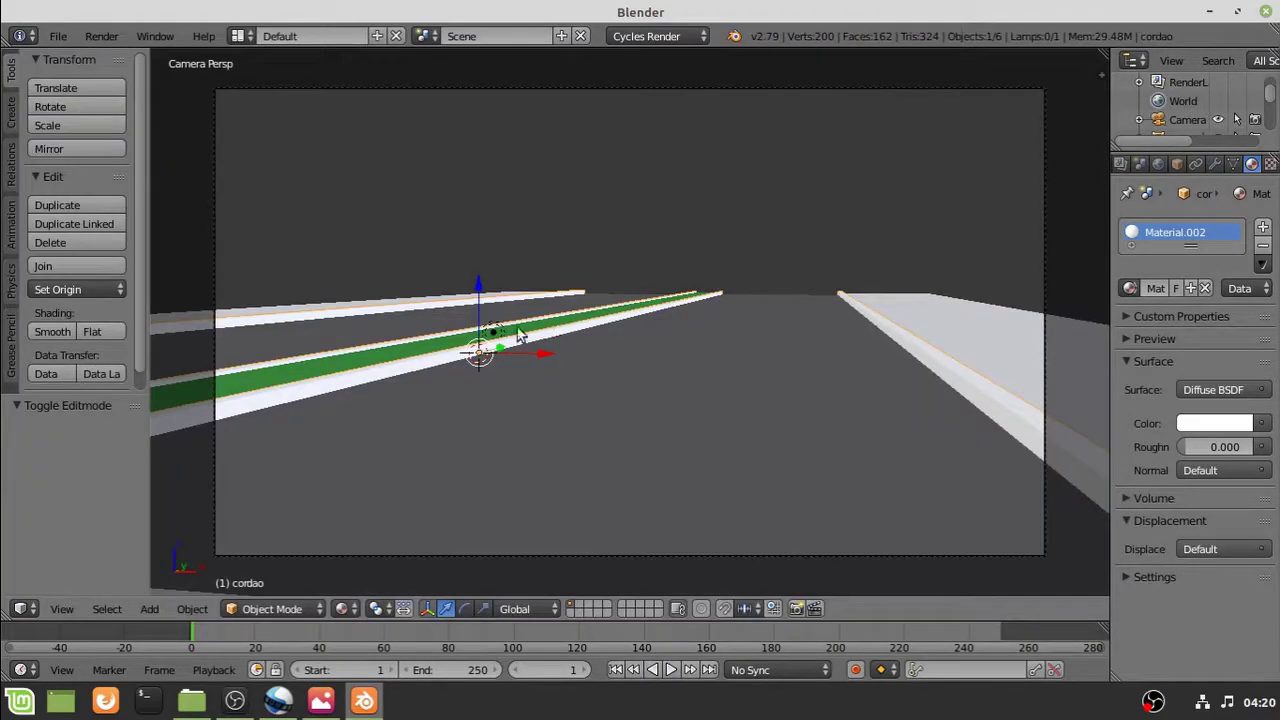
# Raise the lamp, shift it along X over the lane, lower it by 0.753, and render the view
pyautogui.rightClick(494, 332)
pyautogui.moveTo(492, 274); pyautogui.dragTo(492, 143)
pyautogui.moveTo(556, 204); pyautogui.dragTo(813, 211)
pyautogui.moveTo(741, 138)
pyautogui.mouseDown()
pyautogui.moveTo(735, 232)
pyautogui.moveTo(739, 148)
pyautogui.mouseUp()
pyautogui.press('F12')
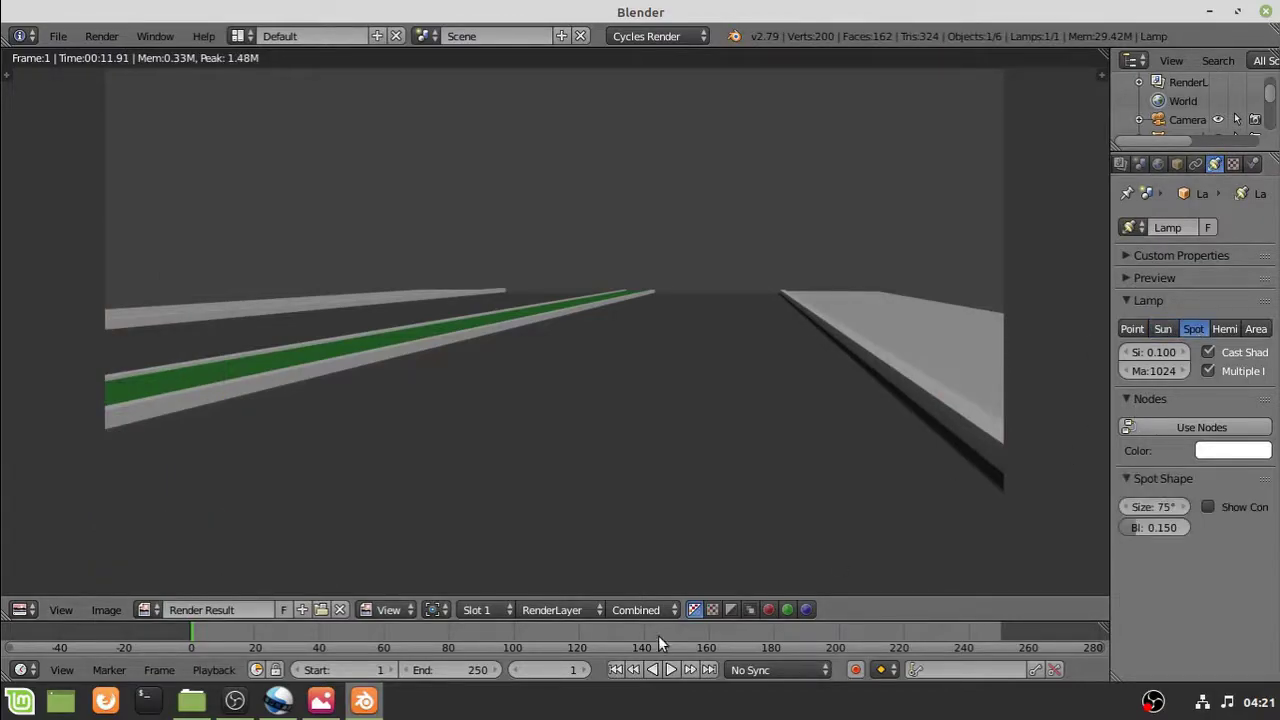
pyautogui.press('Escape')
# Show the viewport in Rendered shading, try the Area and Point lamp types, and set the lamp to Hemi
pyautogui.hotkey('shift', 'z')
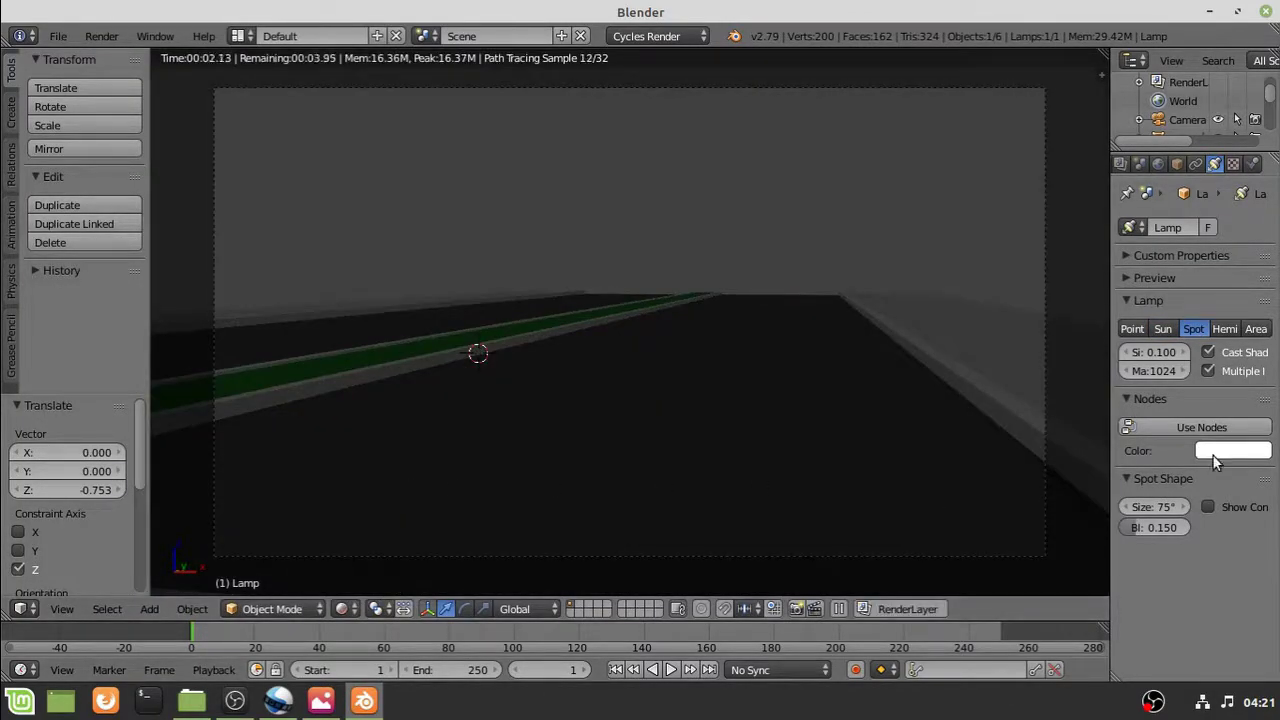
pyautogui.click(1230, 332)
pyautogui.click(1257, 331)
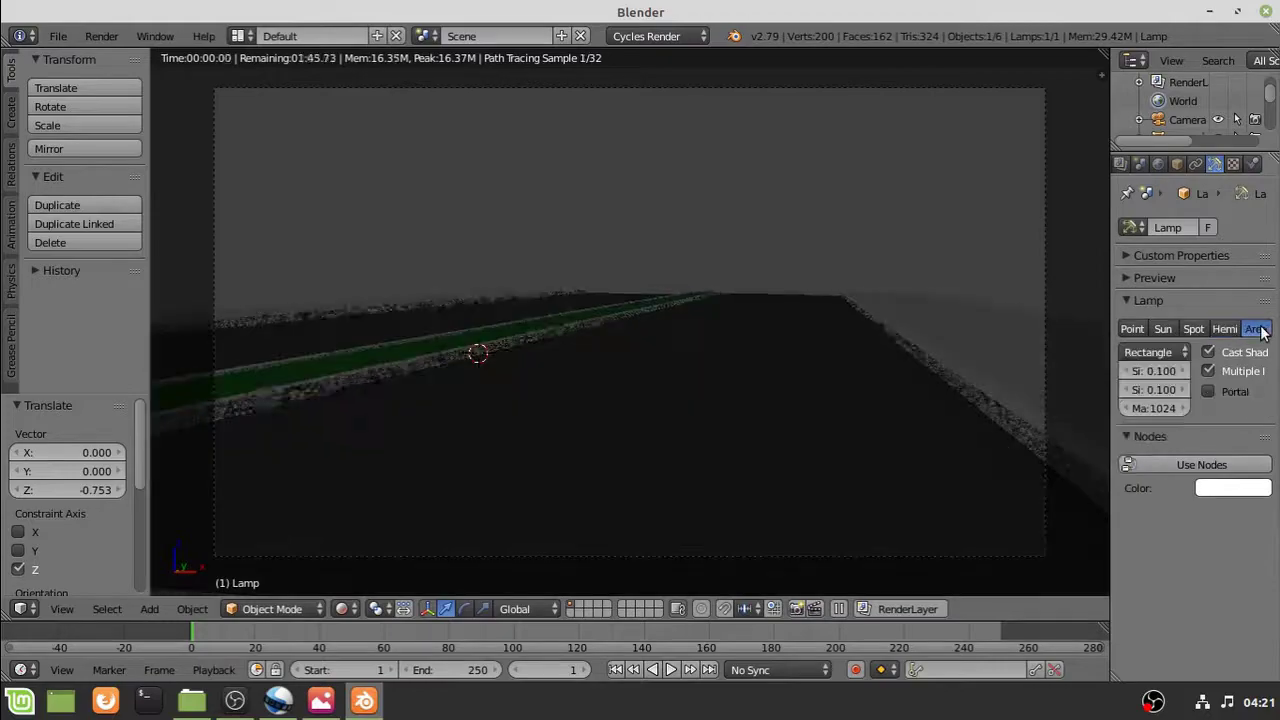
pyautogui.click(1132, 329)
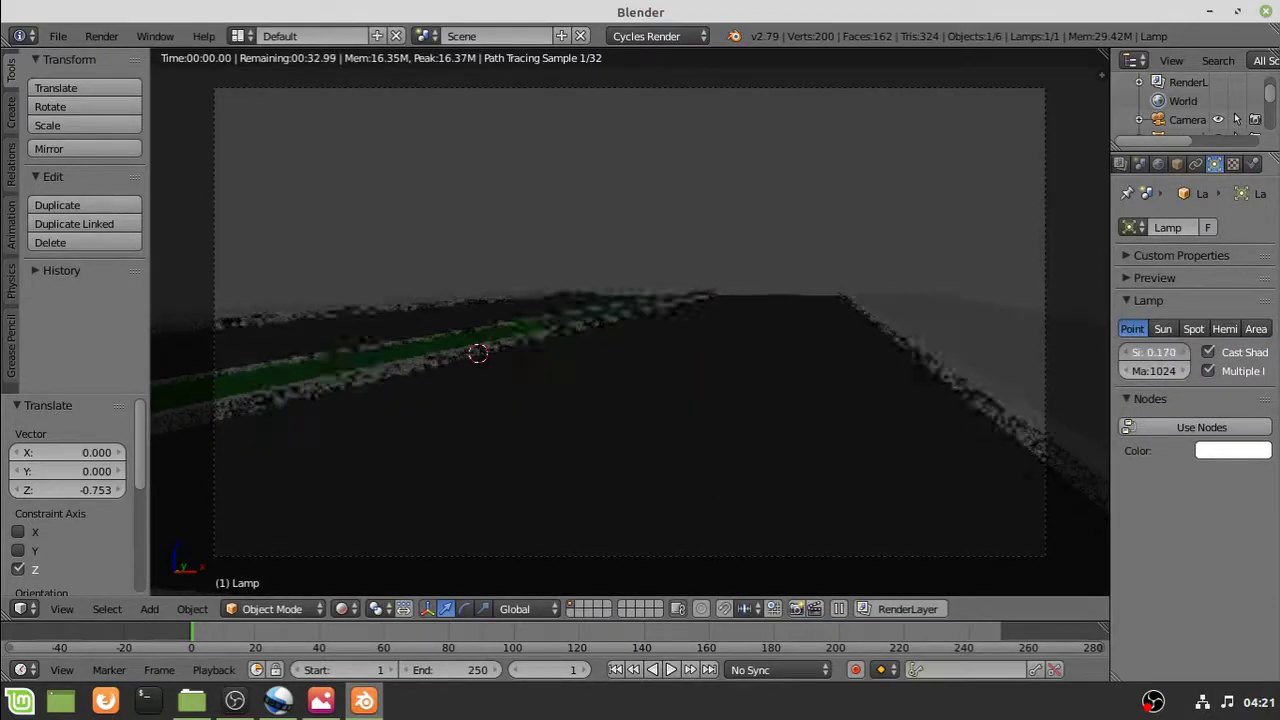
pyautogui.click(1224, 331)
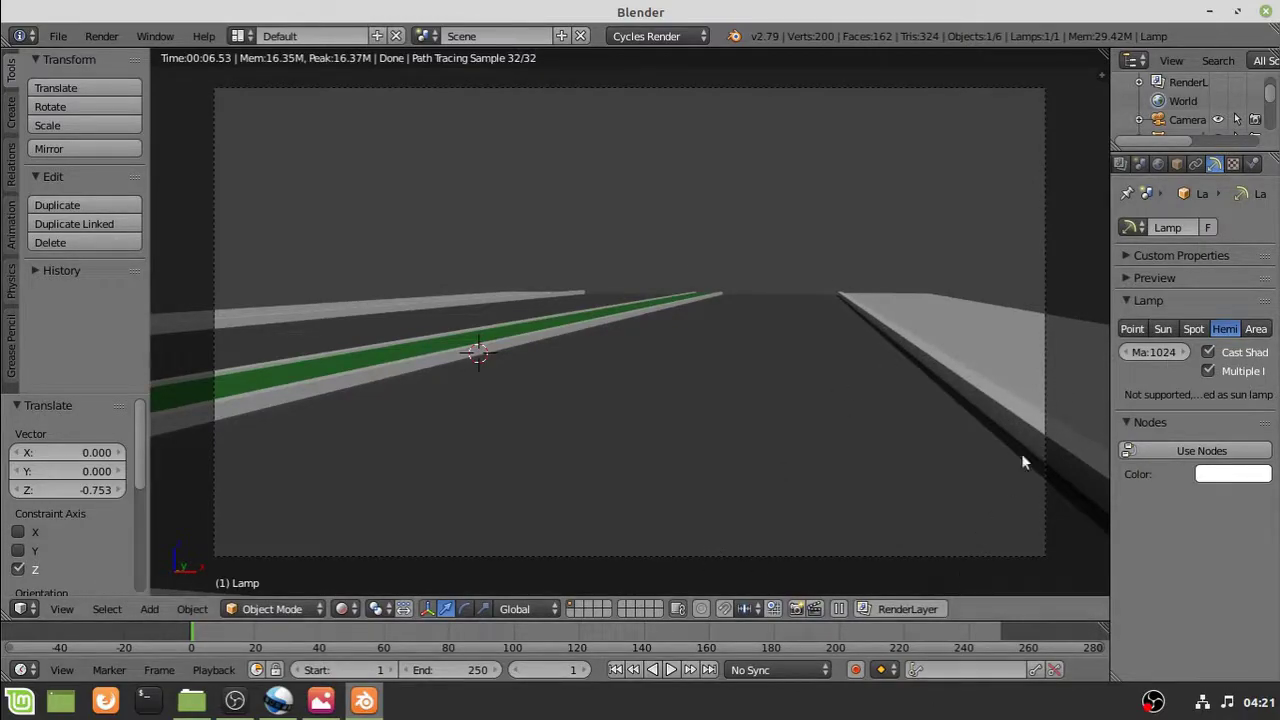
# Try Ambient Occlusion in the world settings and change the world colour to a dark saturated blue
pyautogui.click(1158, 164)
pyautogui.click(1140, 380)
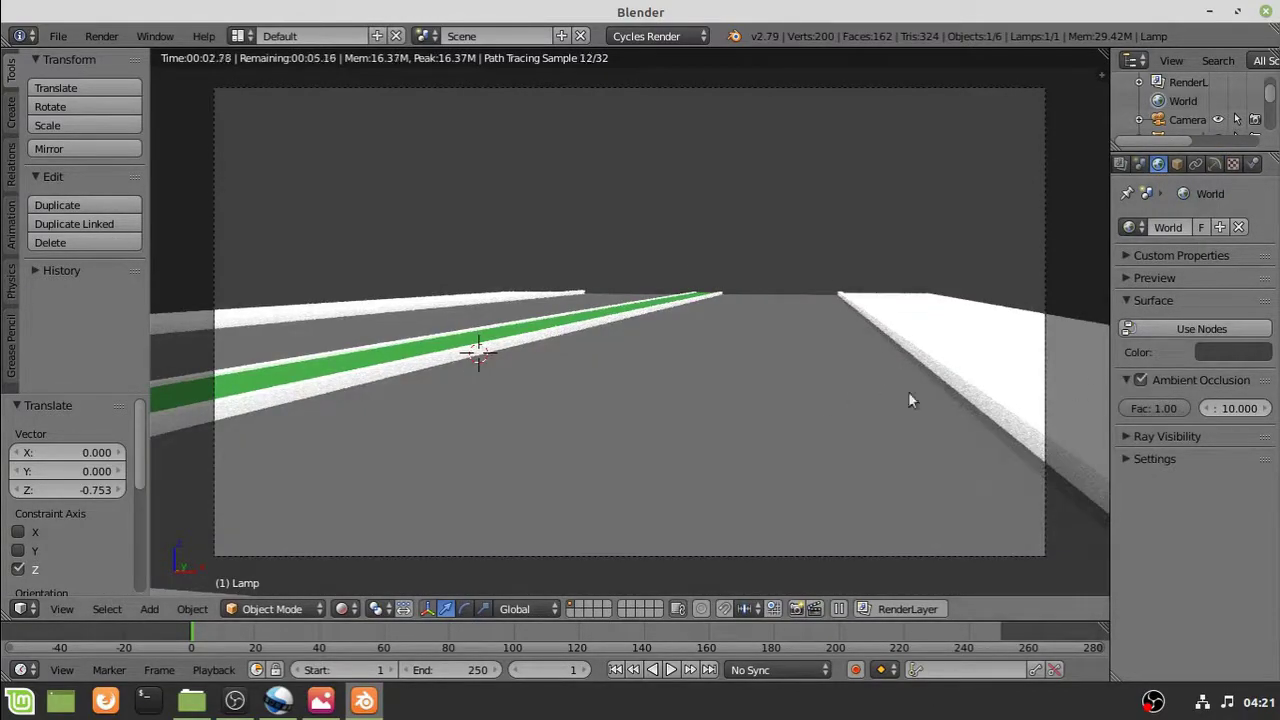
pyautogui.click(1233, 352)
pyautogui.moveTo(1254, 158); pyautogui.dragTo(1254, 195)
pyautogui.click(1190, 141)
pyautogui.click(1213, 355)
pyautogui.moveTo(1187, 137); pyautogui.dragTo(1192, 103)
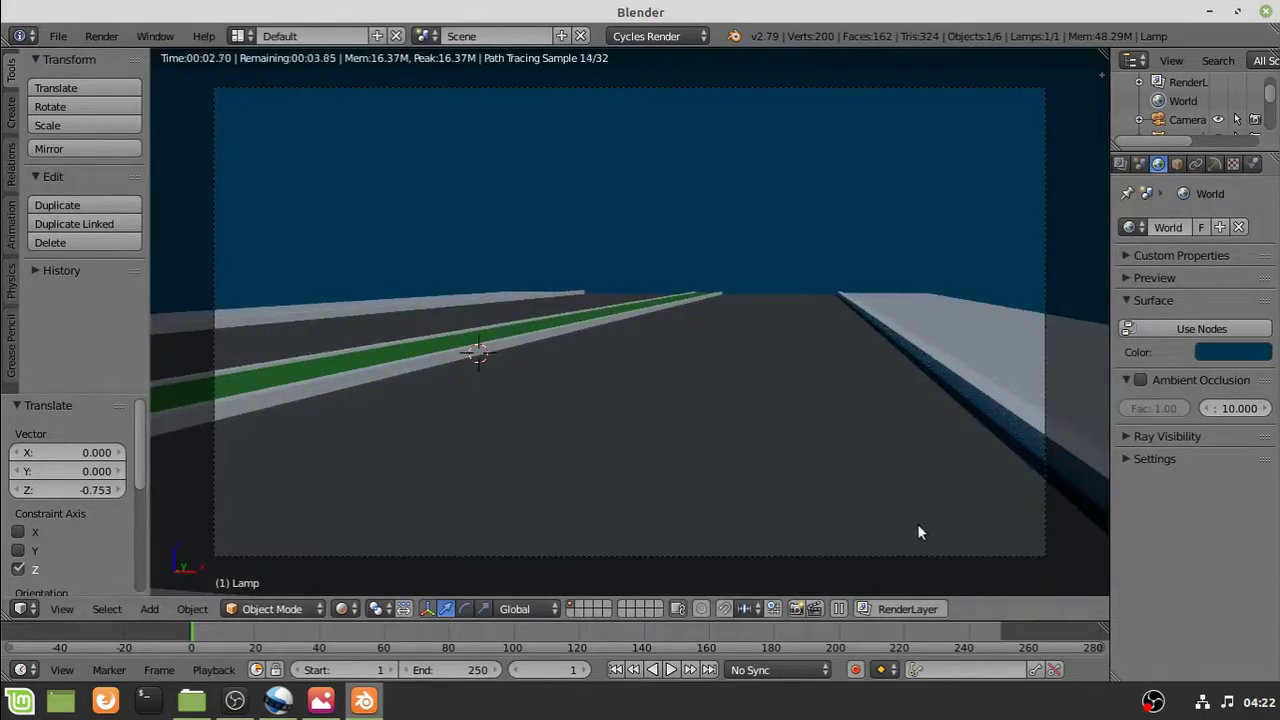
# Brighten and soften the world colour to a sky blue of R 0.040, G 0.180, B 0.334, and render the view
pyautogui.click(1208, 352)
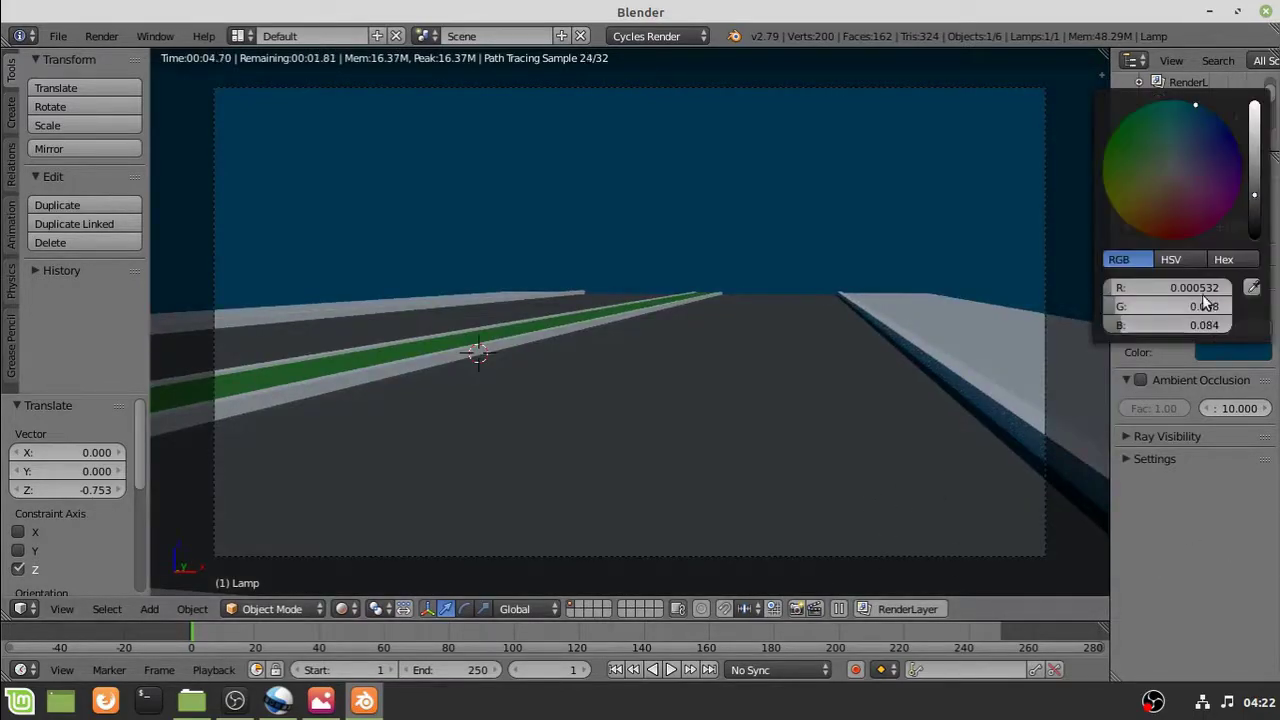
pyautogui.moveTo(1257, 170); pyautogui.dragTo(1257, 153)
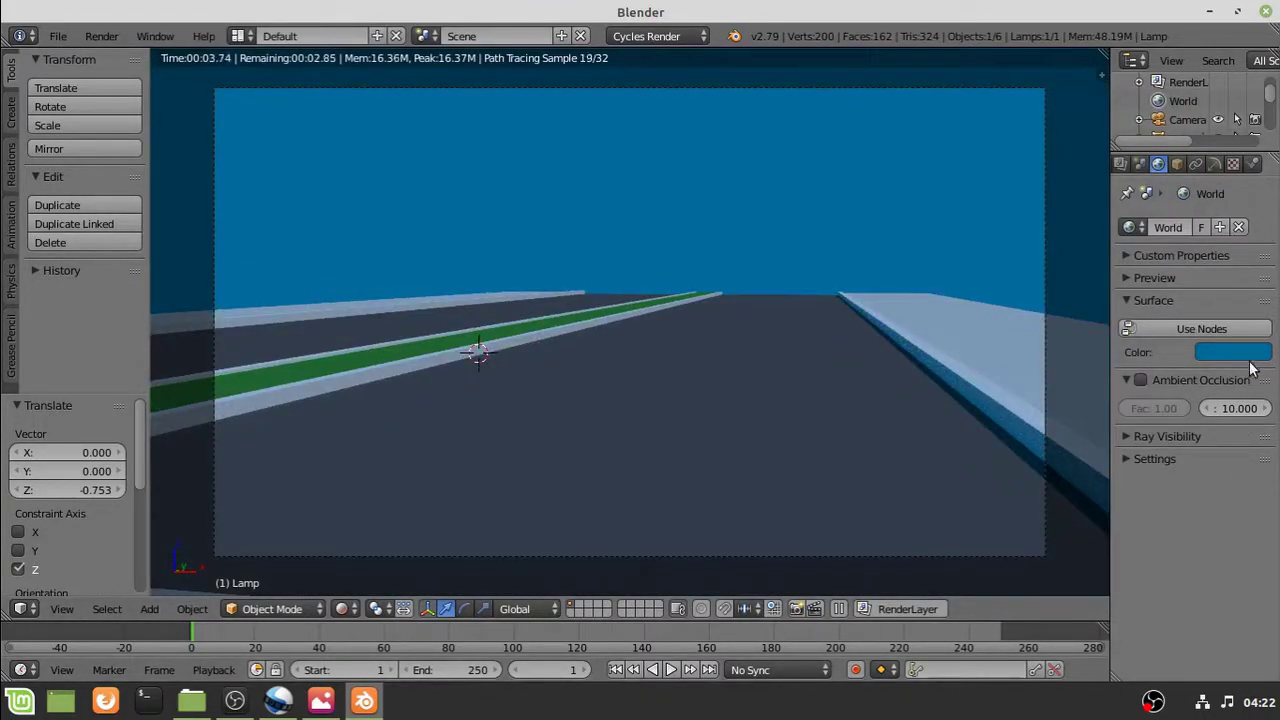
pyautogui.click(1250, 353)
pyautogui.moveTo(1195, 106); pyautogui.dragTo(1196, 143)
pyautogui.press('F12')
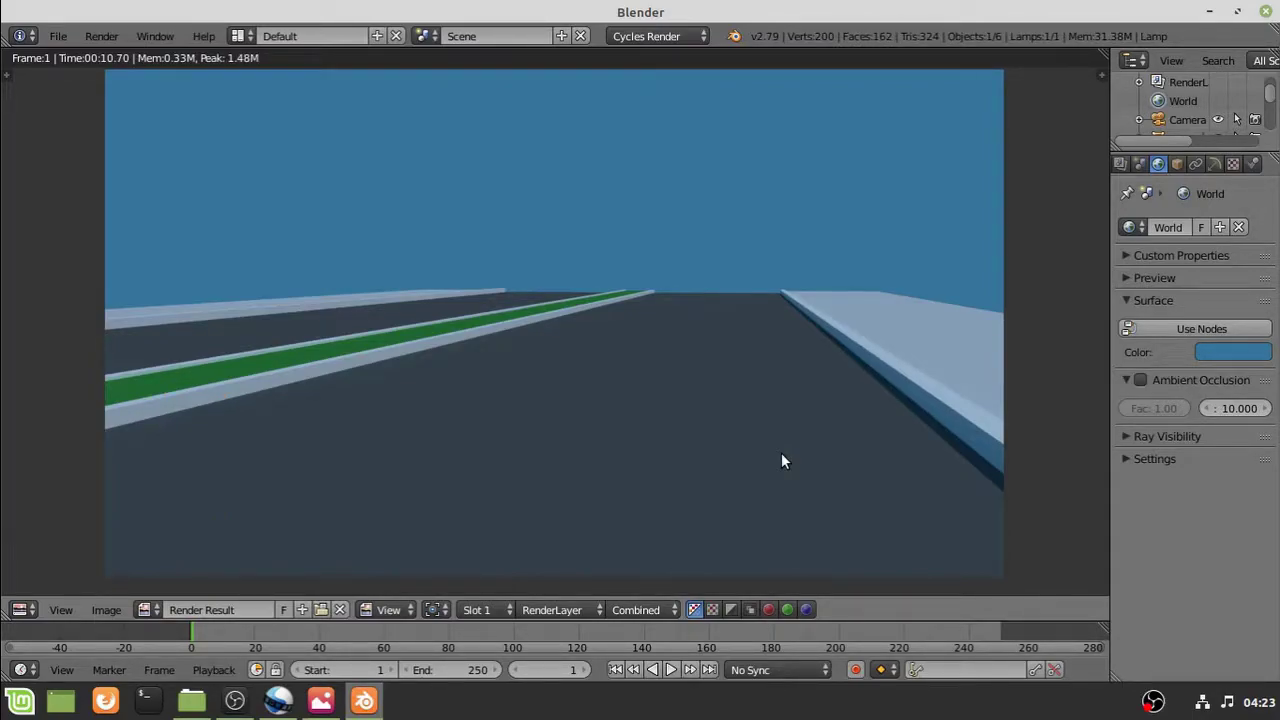
# Enable Ambient Occlusion, darken the world colour to about R 0.007, G 0.023, B 0.040, and render again
pyautogui.click(1141, 380)
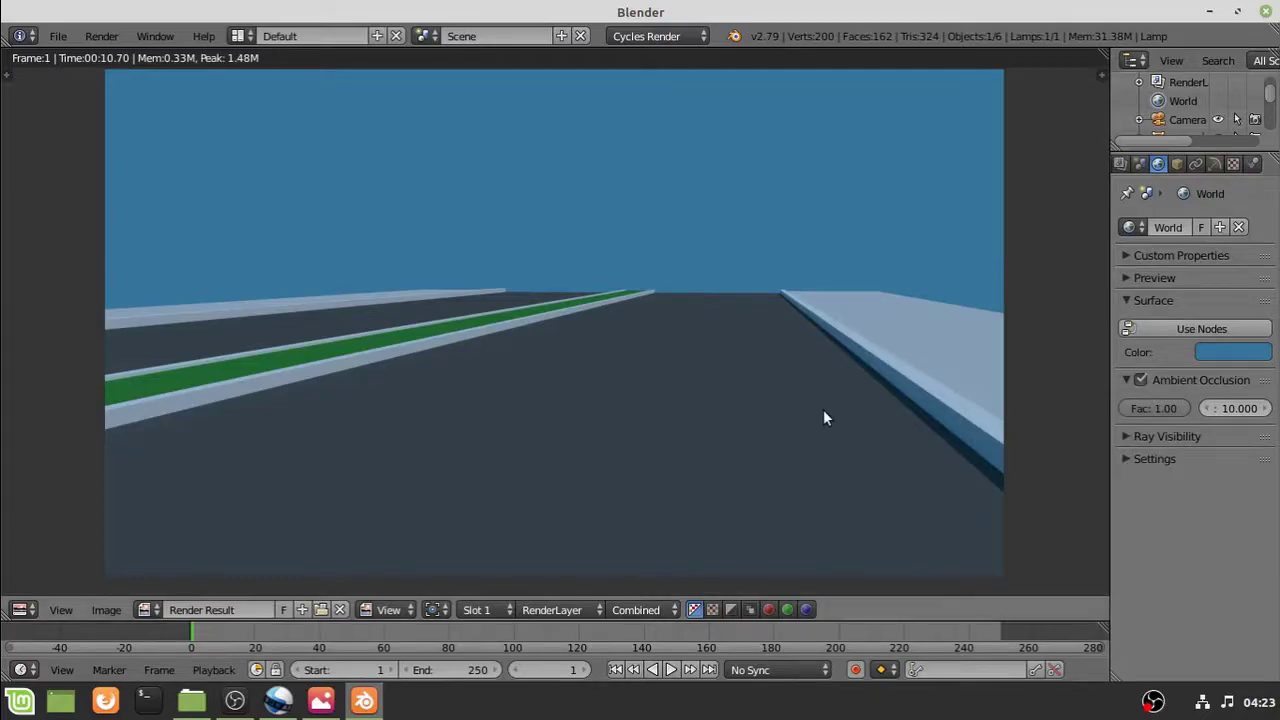
pyautogui.press('Escape')
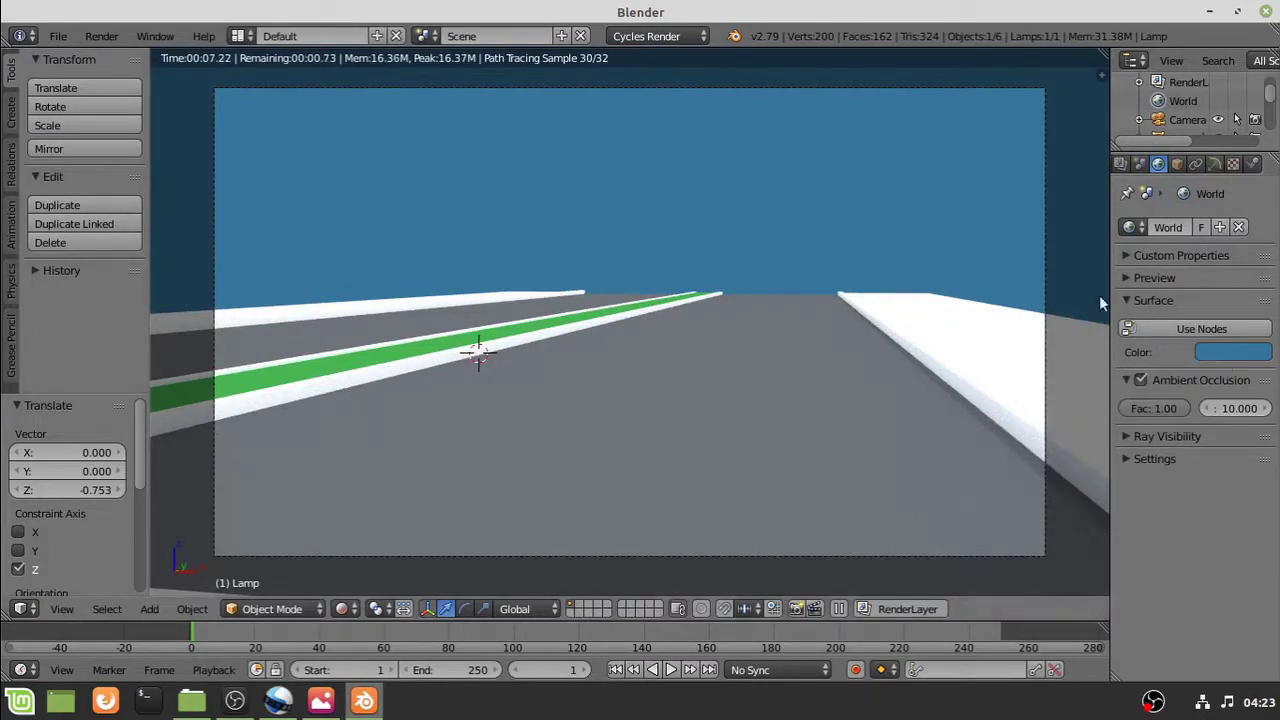
pyautogui.click(1229, 355)
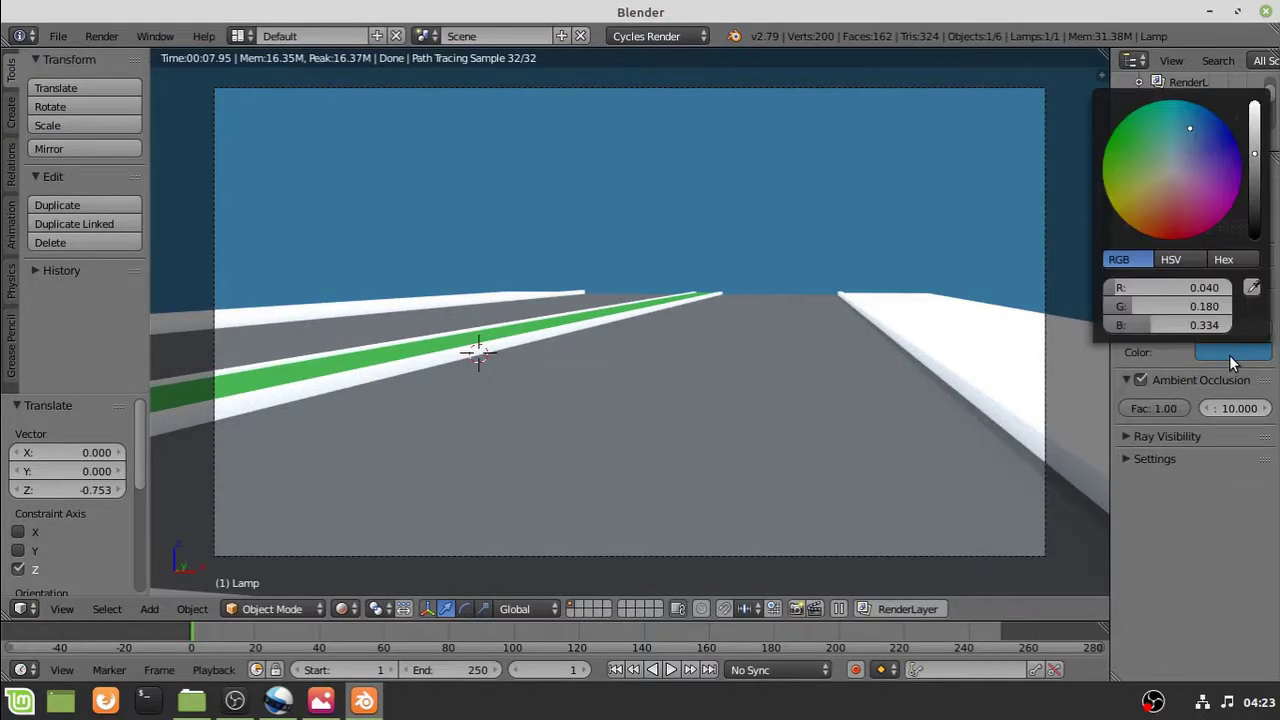
pyautogui.moveTo(1255, 143); pyautogui.dragTo(1255, 205)
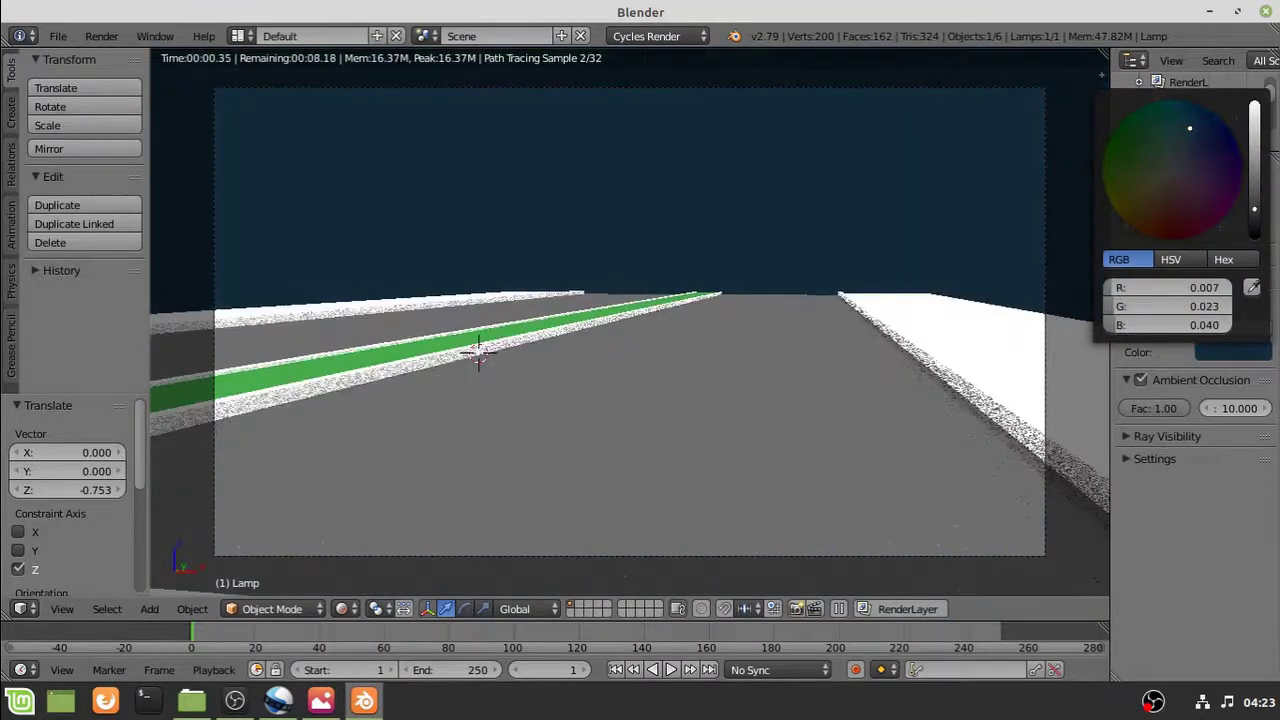
pyautogui.press('F12')
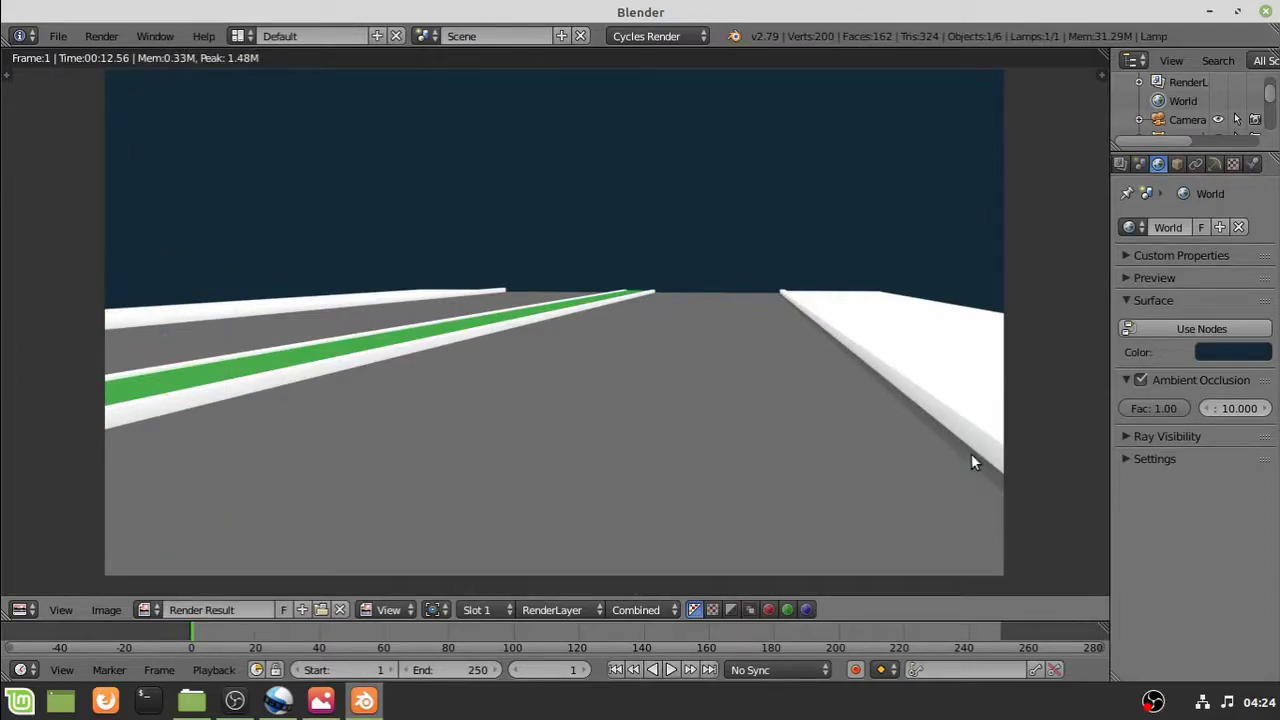
# Disable Ambient Occlusion, render the street again, and take the viewport out of Rendered shading
pyautogui.click(1140, 380)
pyautogui.press('F12')
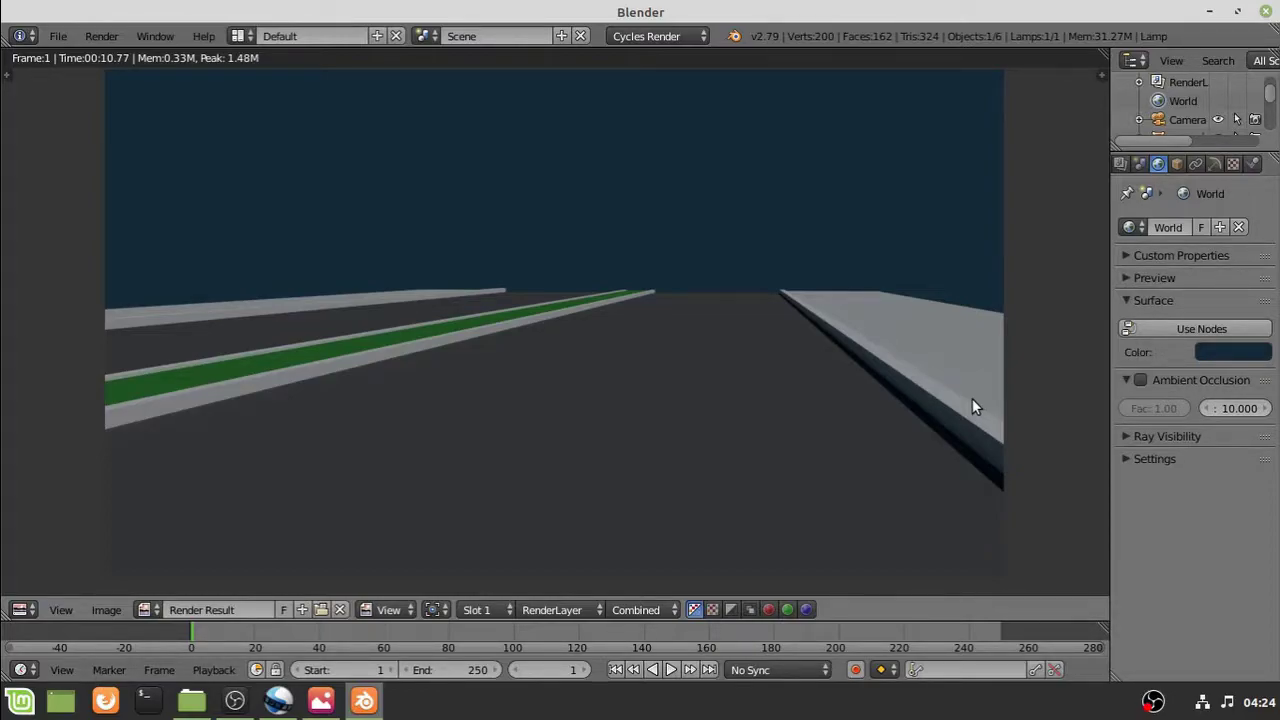
pyautogui.press('Escape')
pyautogui.click(354, 608)
pyautogui.click(372, 545)
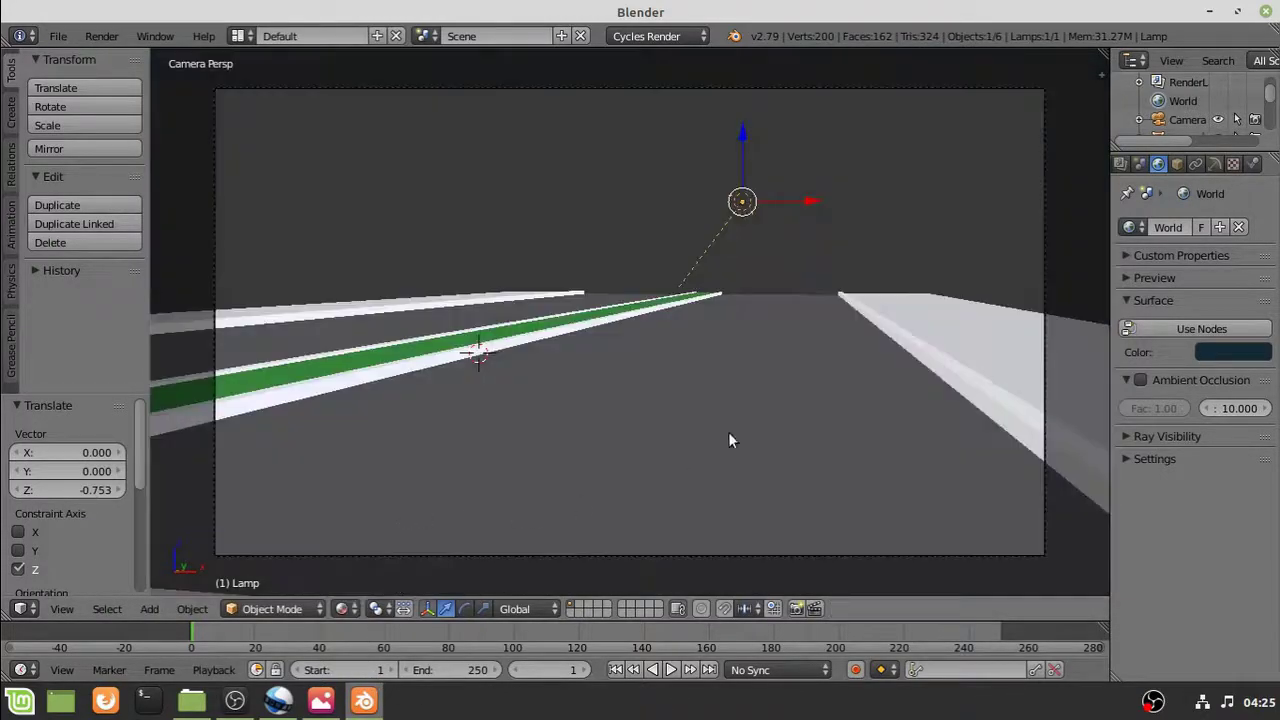
# Walk the camera to a centred view along the green median, render it and close the render
pyautogui.hotkey('shift', 'f')
pyautogui.click(628, 329)
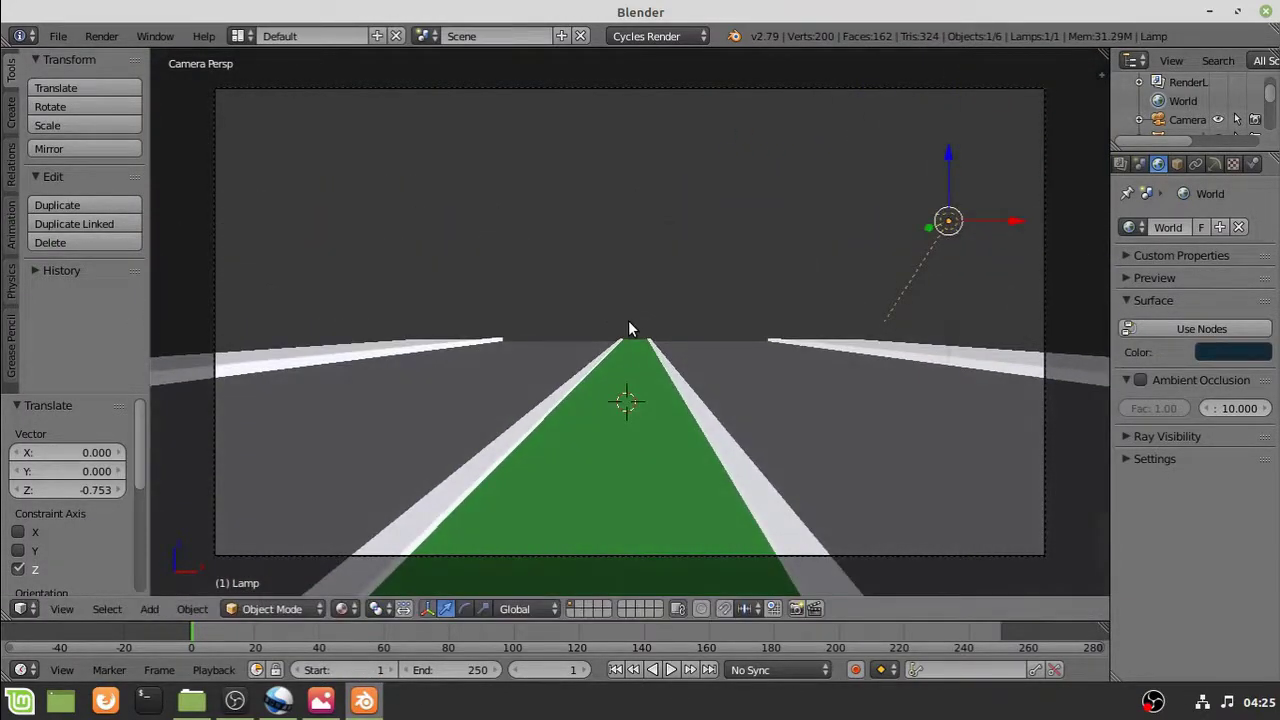
pyautogui.press('F12')
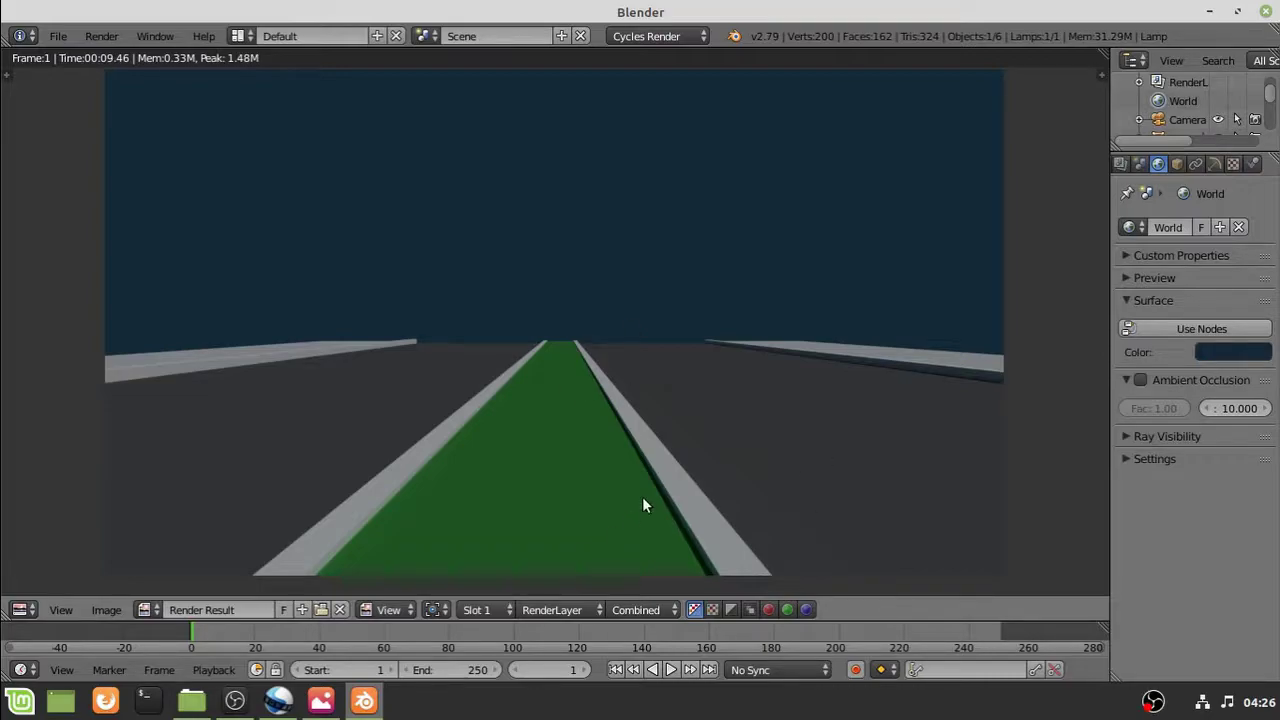
pyautogui.press('Escape')
# Walk the camera to a raised, angled view across the street from the right-hand sidewalk, render it and close the render
pyautogui.hotkey('shift', 'f')
pyautogui.press('e')
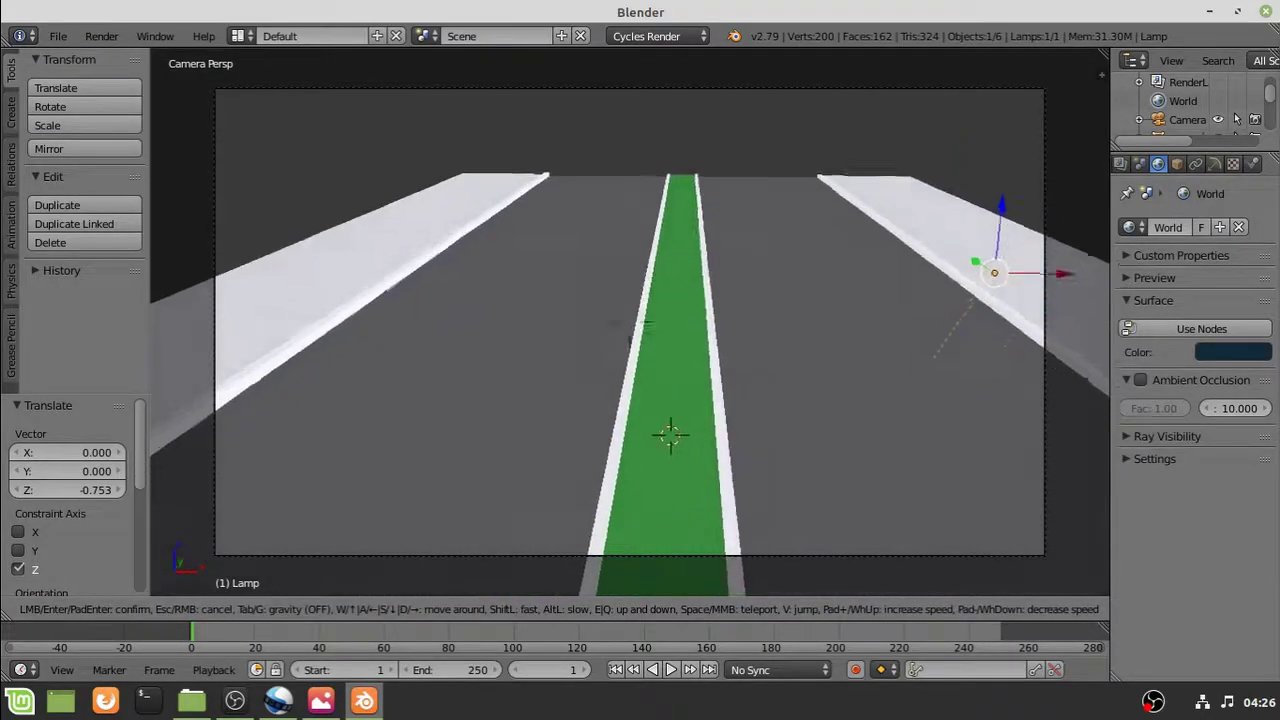
pyautogui.press('d')
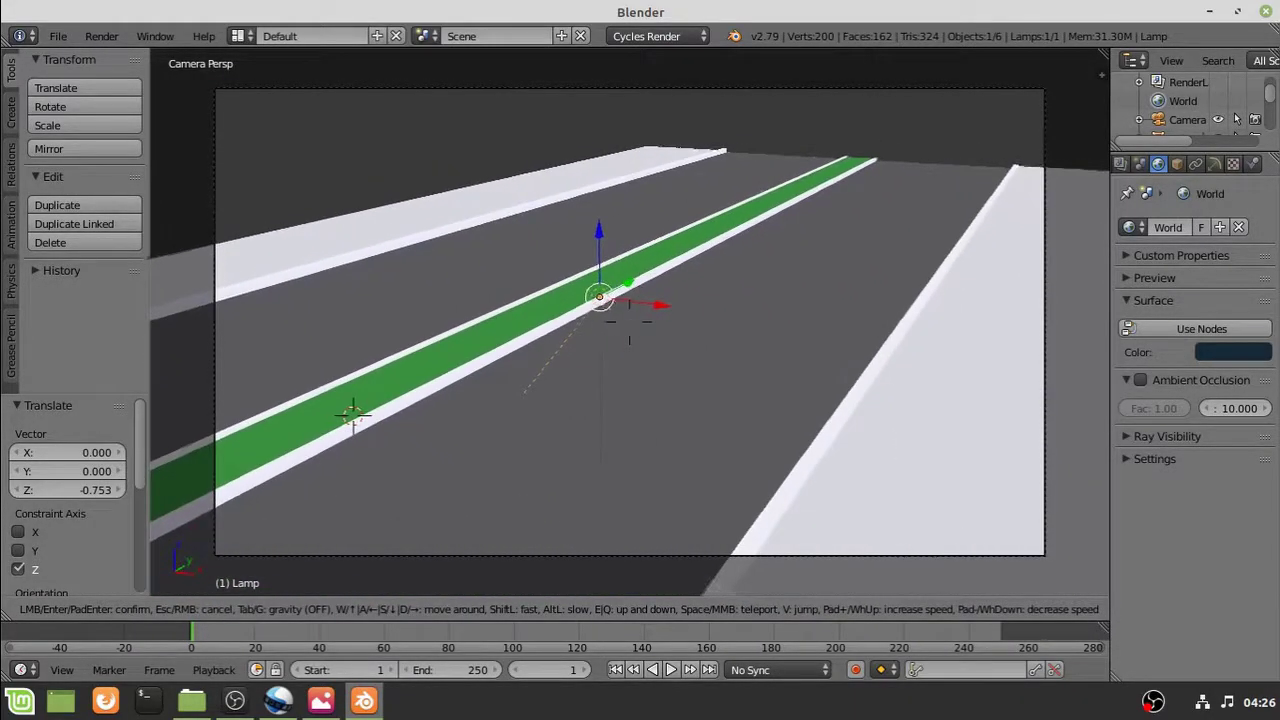
pyautogui.click(628, 328)
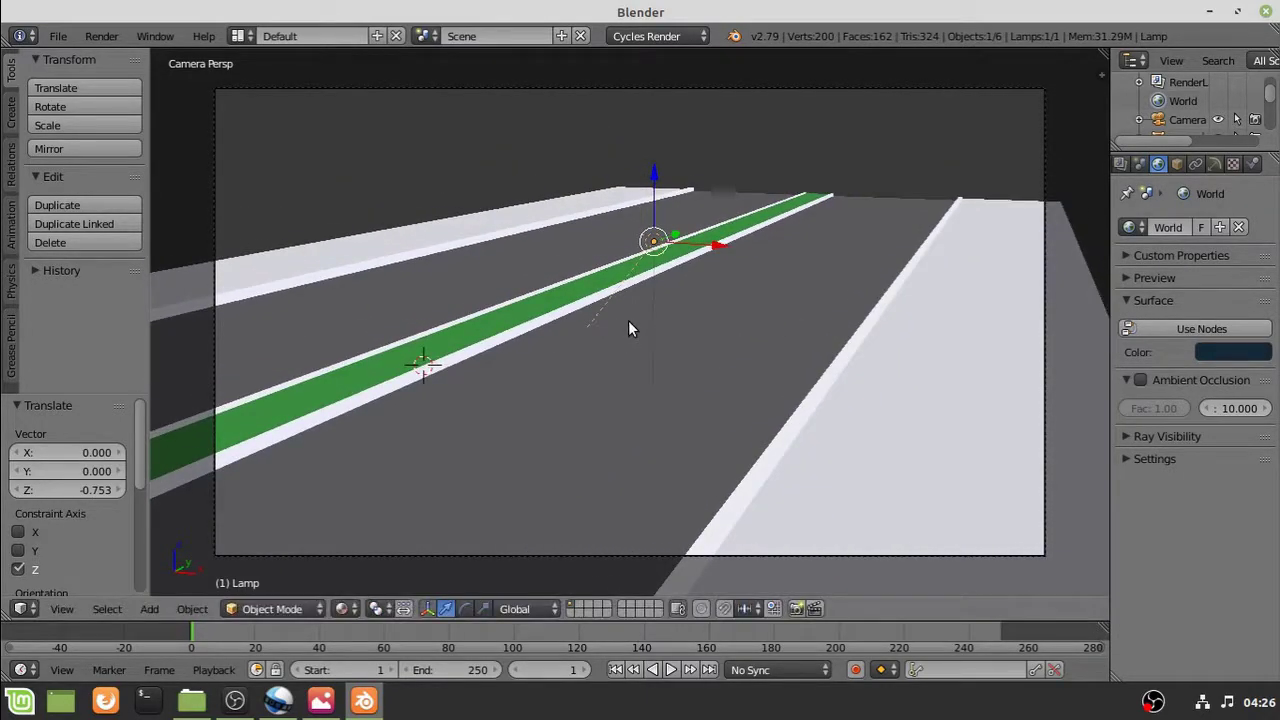
pyautogui.press('F12')
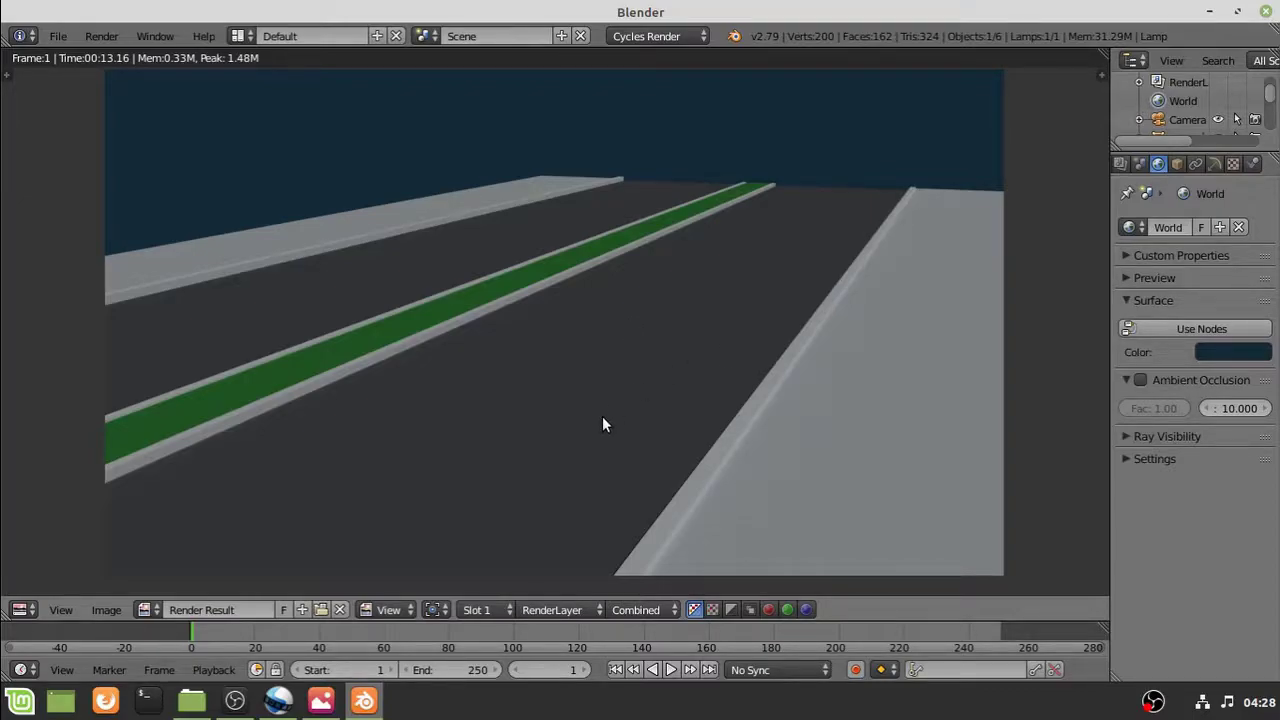
pyautogui.press('Escape')
# Save the scene as rua.blend in the Cidade03/RUAS-01 folder
pyautogui.click(58, 36)
pyautogui.click(90, 198)
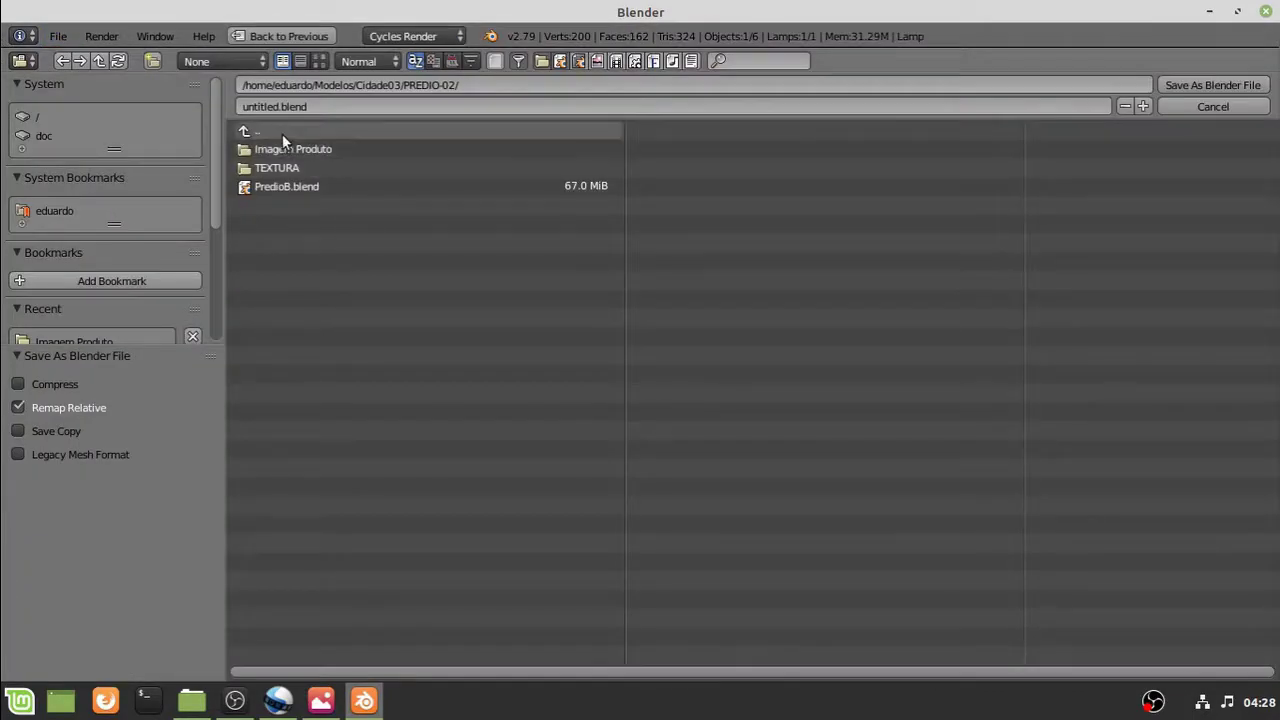
pyautogui.click(286, 222)
pyautogui.click(284, 150)
pyautogui.click(281, 134)
pyautogui.click(281, 134)
pyautogui.click(280, 222)
pyautogui.click(270, 134)
pyautogui.click(280, 222)
pyautogui.click(281, 136)
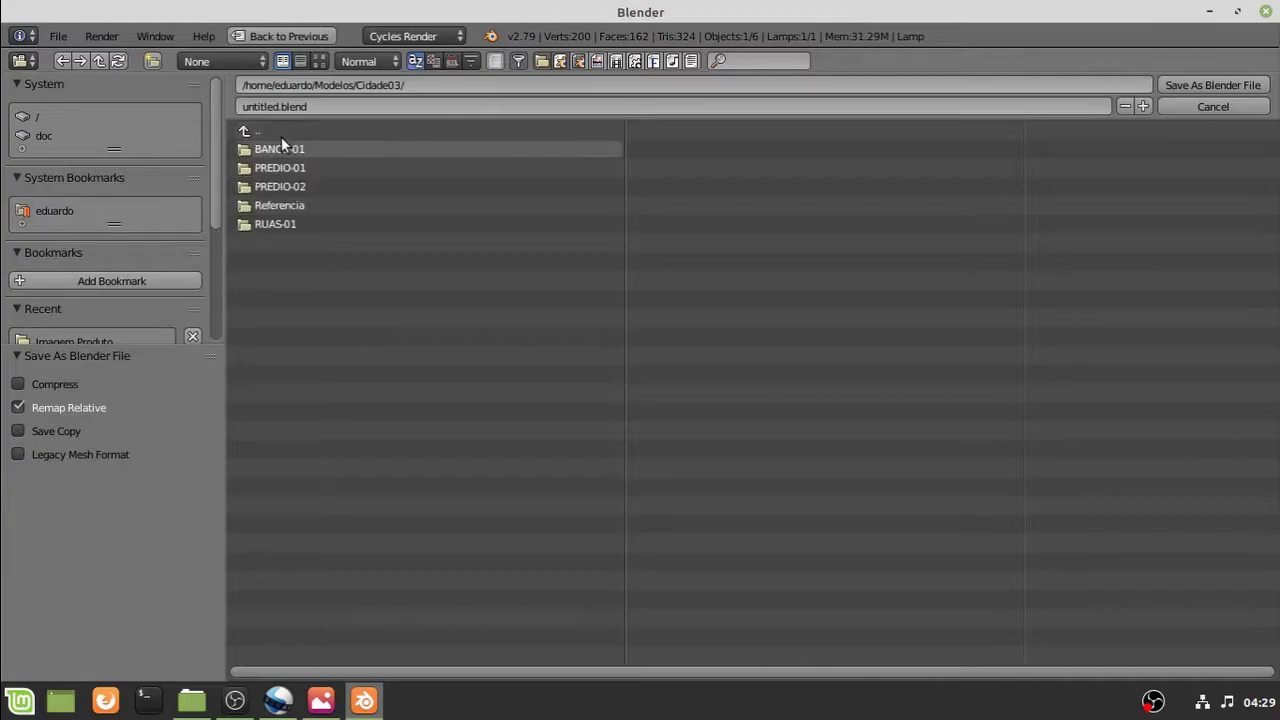
pyautogui.click(282, 222)
pyautogui.click(262, 106)
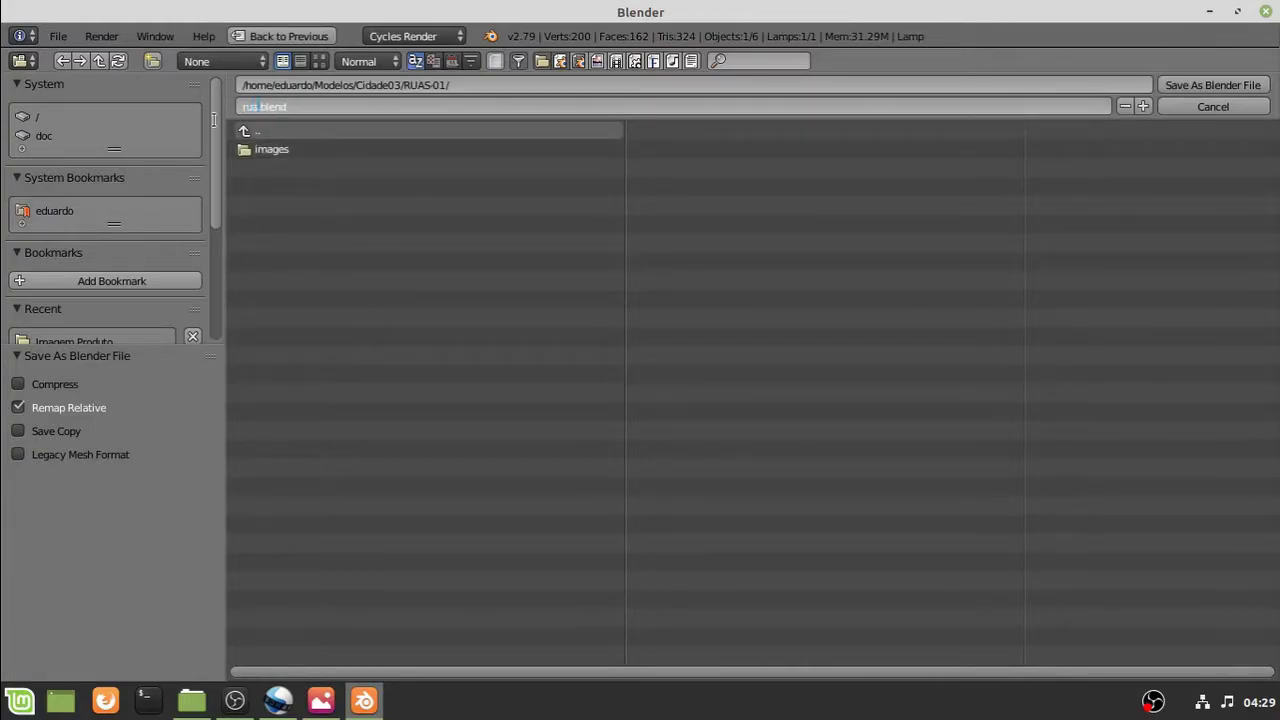
pyautogui.press('Return')
# Close Blender and the selecaodecores.png image viewer
pyautogui.click(1265, 11)
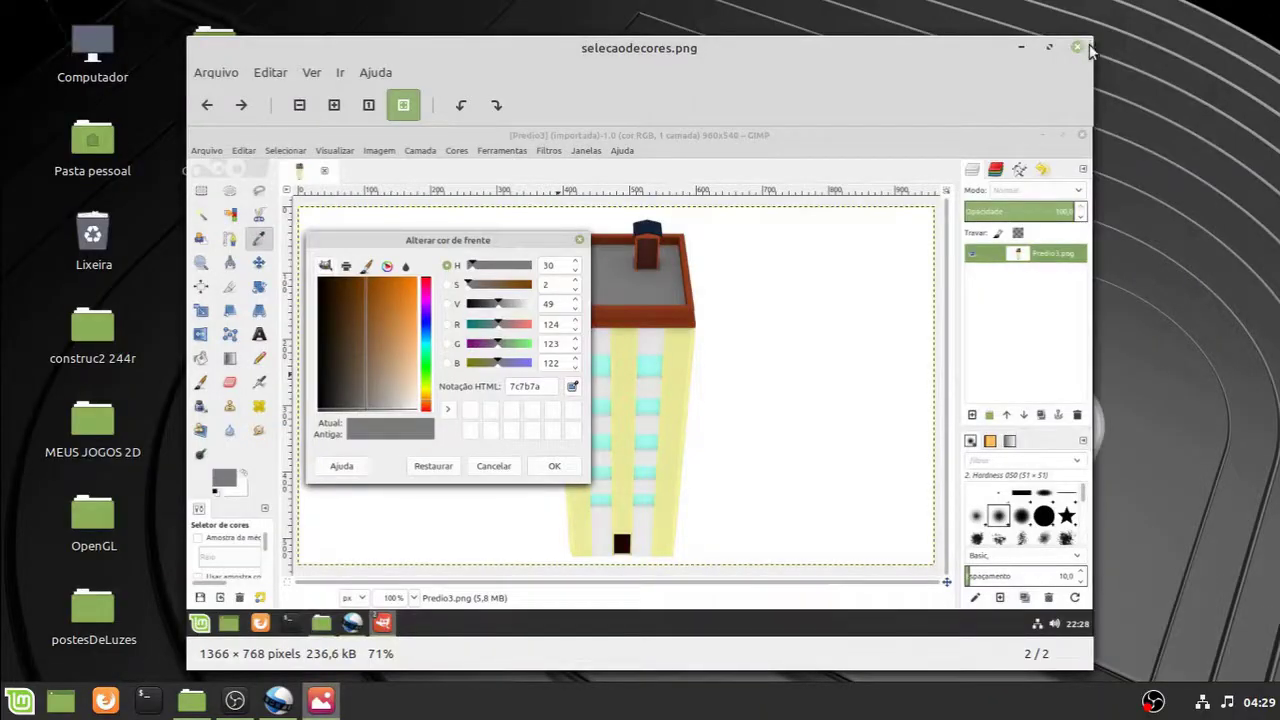
pyautogui.click(1077, 47)
pyautogui.rightClick(1139, 698)
pyautogui.rightClick(1167, 702)
pyautogui.rightClick(1154, 706)
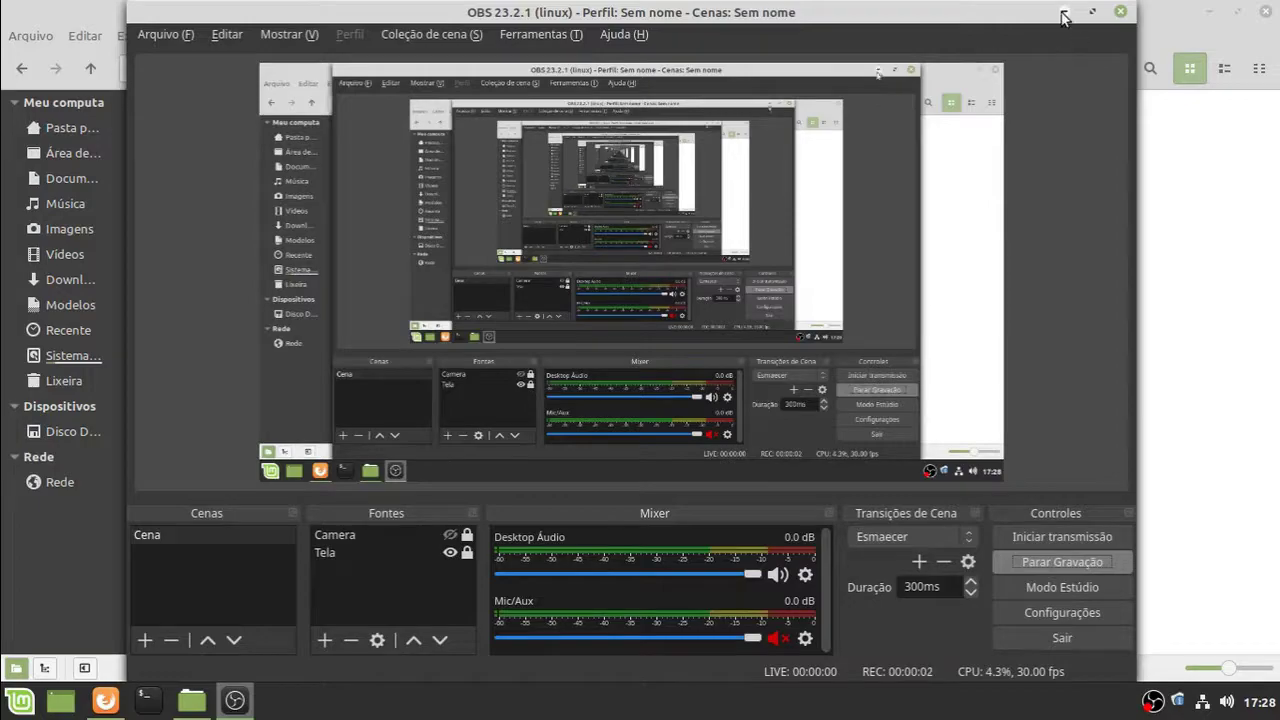
pyautogui.click(1064, 13)
# Reopen rua.blend from the RUAS-01 folder, check the images in its TEXTURAS folder and return to Blender
pyautogui.doubleClick(466, 155)
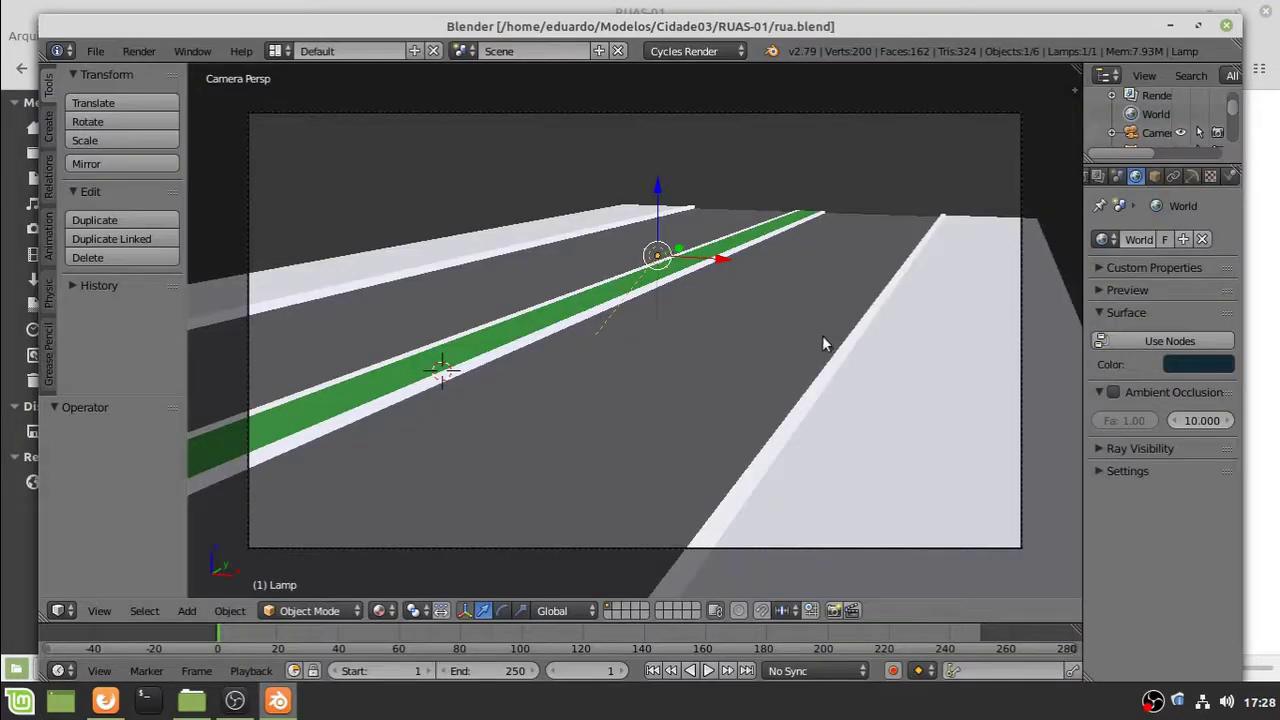
pyautogui.click(192, 702)
pyautogui.doubleClick(323, 153)
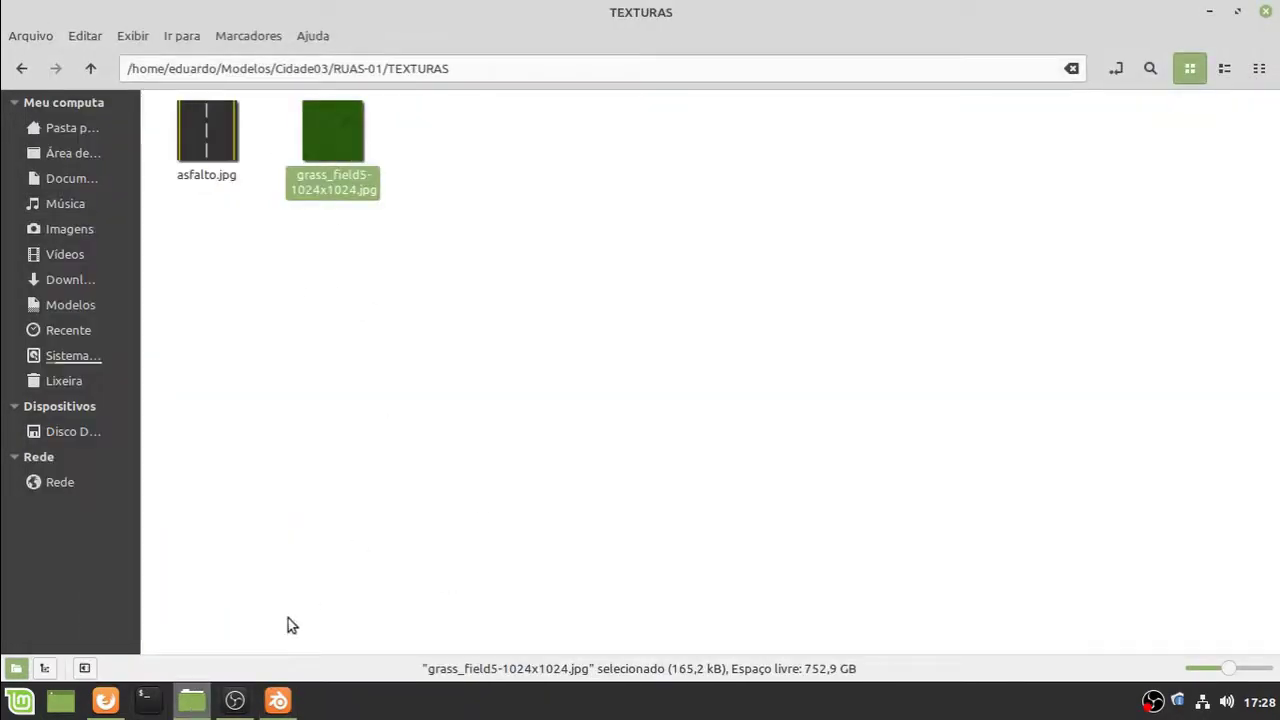
pyautogui.click(275, 710)
# Select the green canteiro object and create a new image texture named Canteiro
pyautogui.press('KP_5')
pyautogui.scroll(3, 711, 345)
pyautogui.scroll(3, 440, 310)
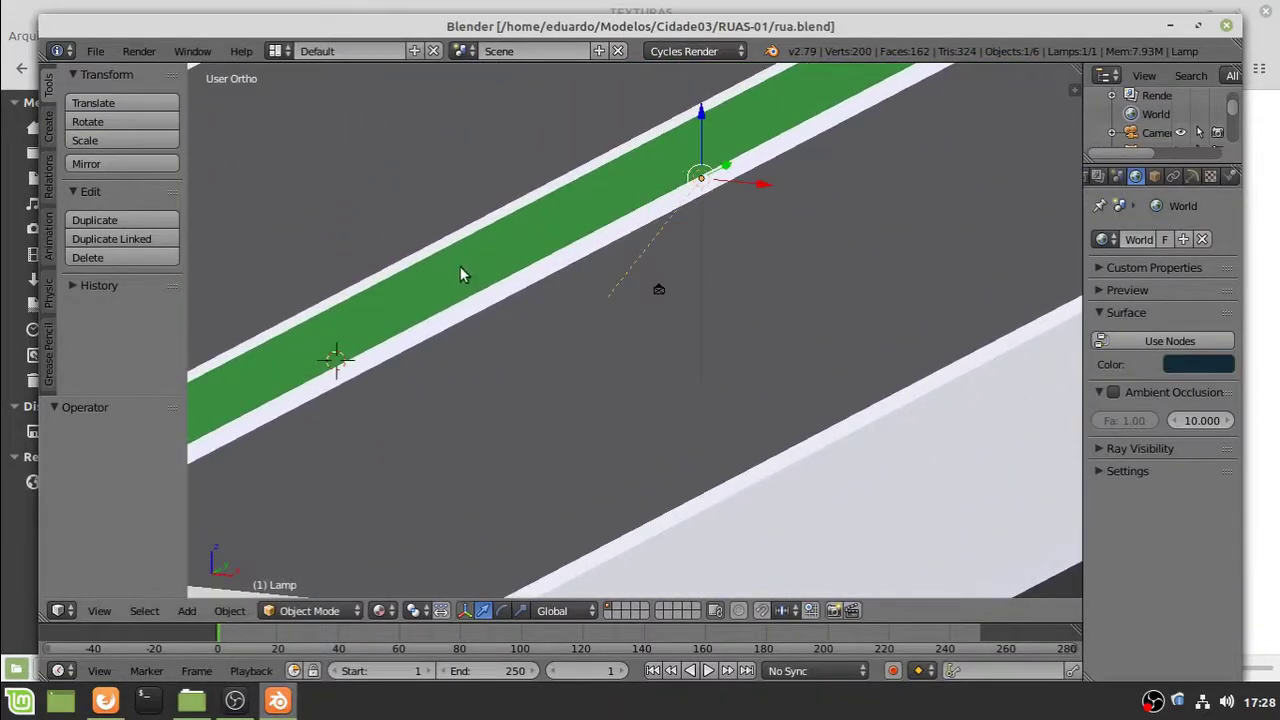
pyautogui.rightClick(463, 272)
pyautogui.scroll(-2, 640, 323)
pyautogui.click(1173, 175)
pyautogui.click(1191, 175)
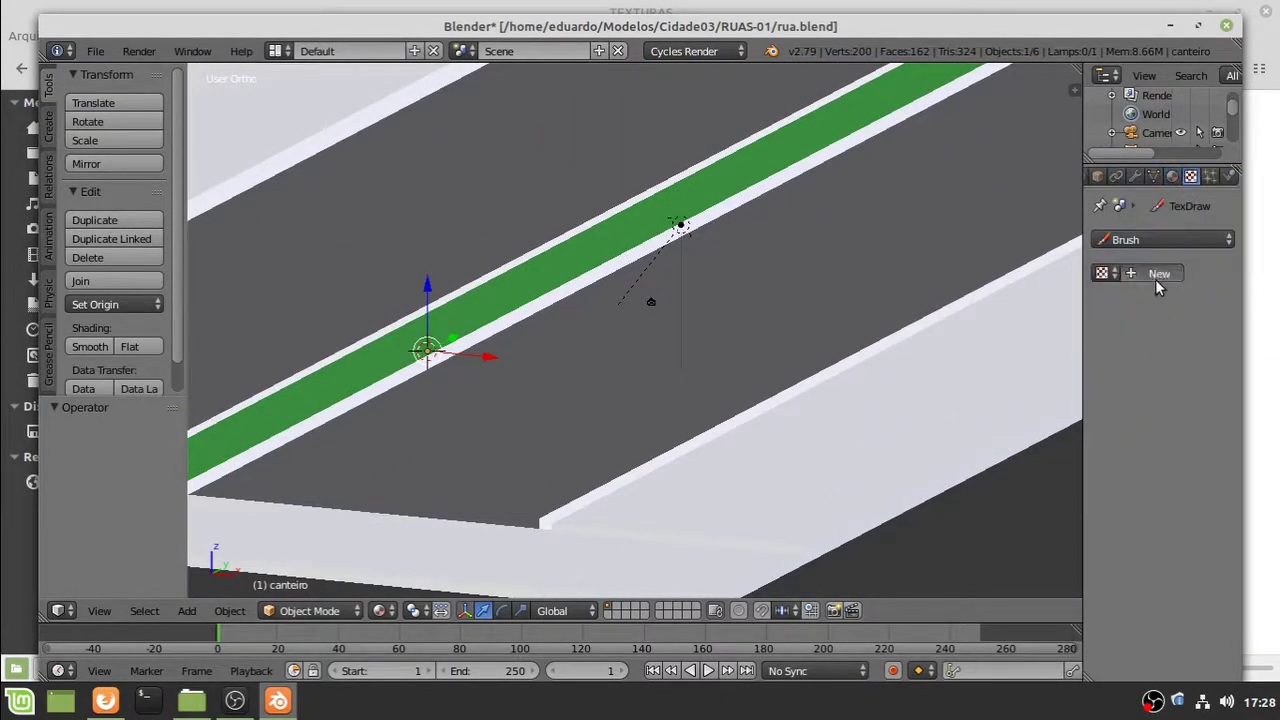
pyautogui.click(1125, 272)
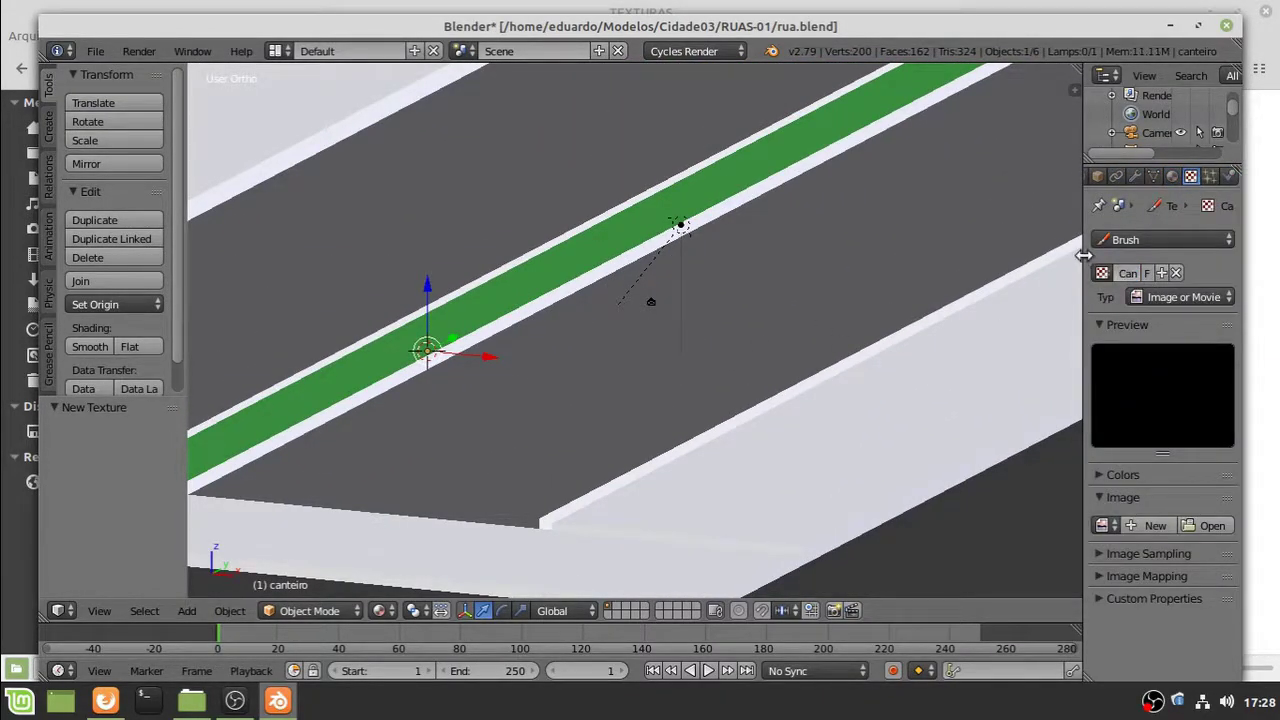
# Widen the properties area and split the 3D view, turning the new area into a UV/Image Editor
pyautogui.moveTo(1084, 256); pyautogui.dragTo(943, 256)
pyautogui.moveTo(935, 90); pyautogui.dragTo(548, 200)
pyautogui.click(567, 611)
pyautogui.click(620, 553)
pyautogui.moveTo(535, 362); pyautogui.dragTo(466, 377, button='middle')
# Create a blank 1024 x 1024 px image named Canteiro for the texture and display it in the image editor
pyautogui.click(1050, 525)
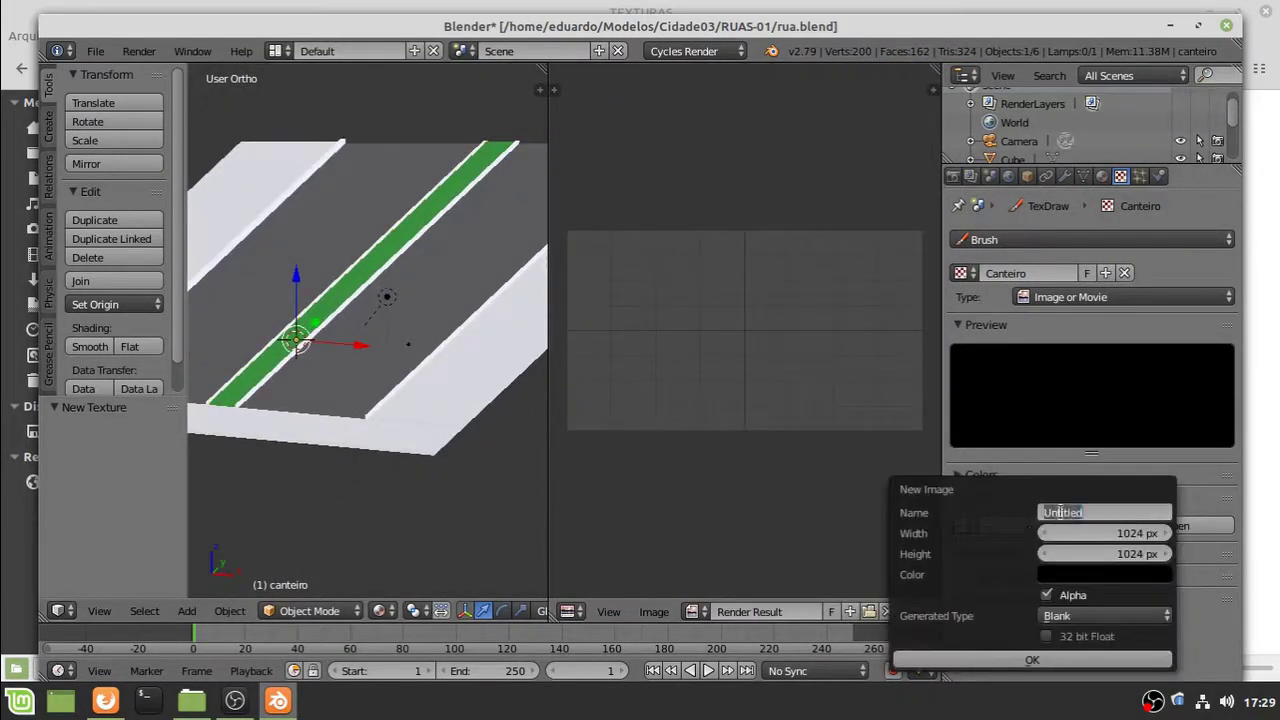
pyautogui.click(1073, 660)
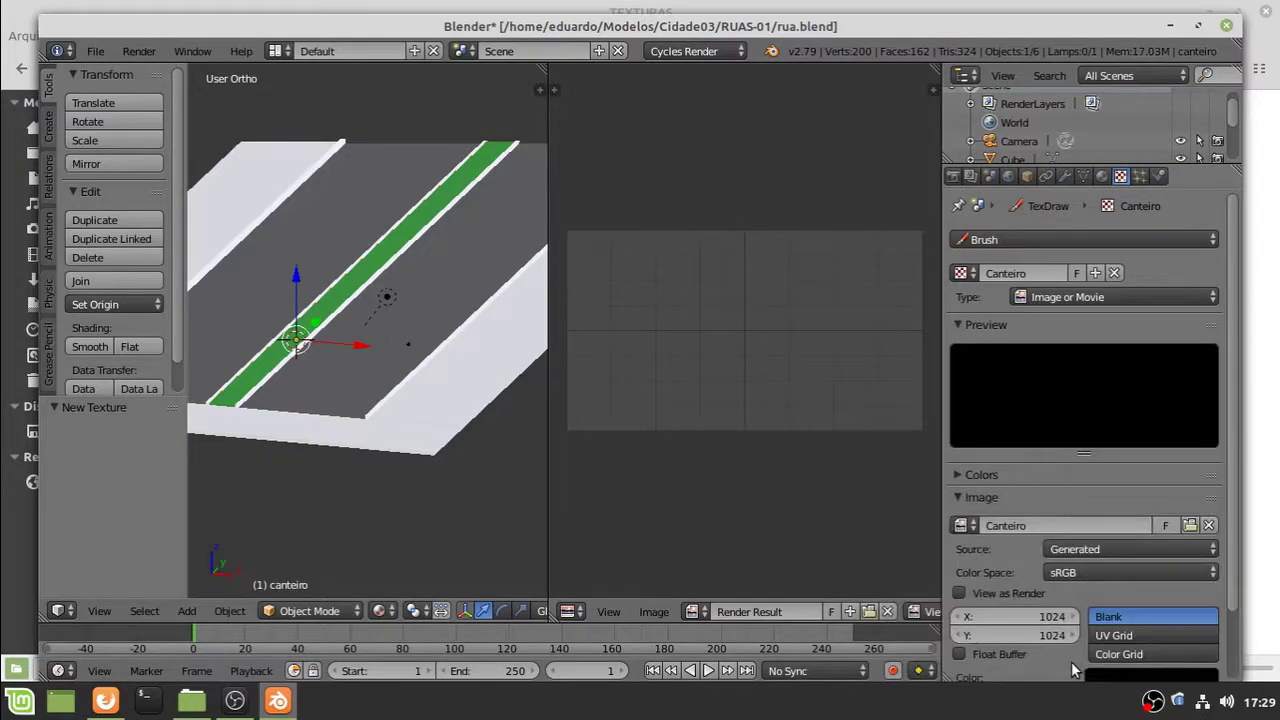
pyautogui.scroll(-2, 1100, 600)
pyautogui.click(1126, 540)
pyautogui.click(691, 611)
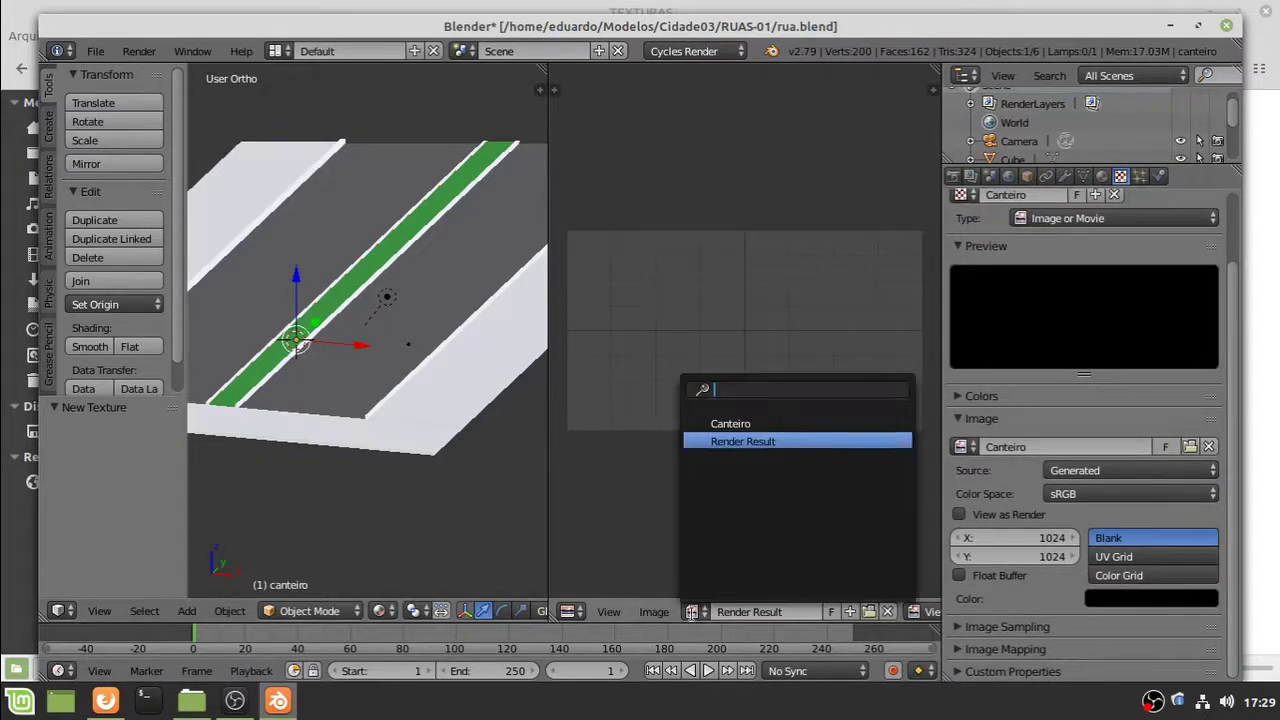
pyautogui.click(715, 420)
# Show the viewport in Material shading and fill the Canteiro image with the green sampled from the median
pyautogui.click(380, 611)
pyautogui.click(431, 527)
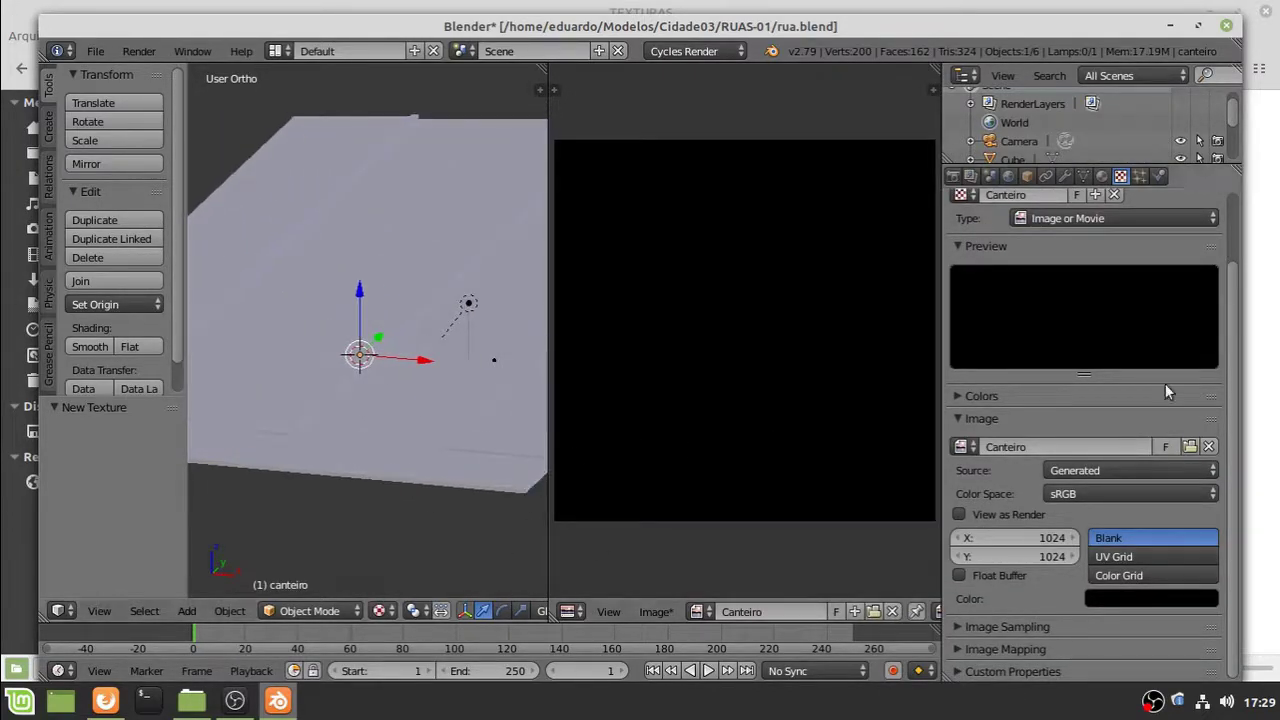
pyautogui.click(380, 611)
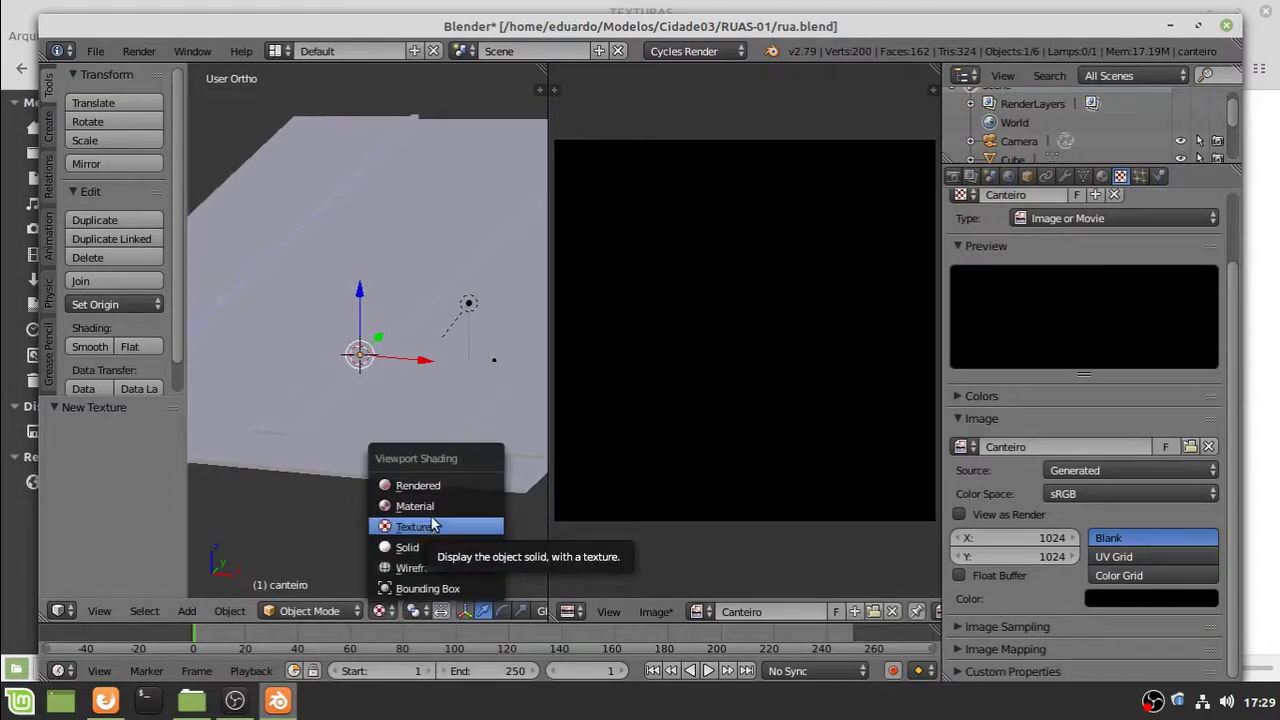
pyautogui.click(431, 527)
pyautogui.click(1150, 599)
pyautogui.click(1201, 515)
pyautogui.click(301, 408)
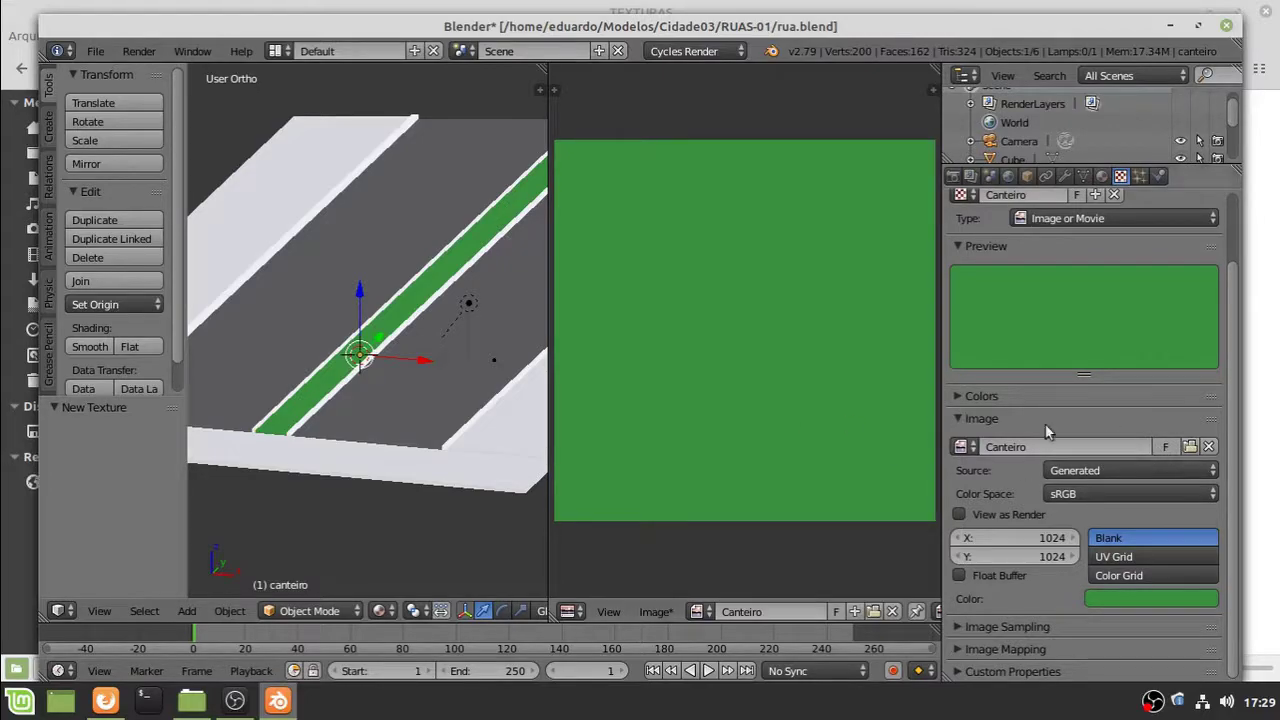
pyautogui.click(1190, 447)
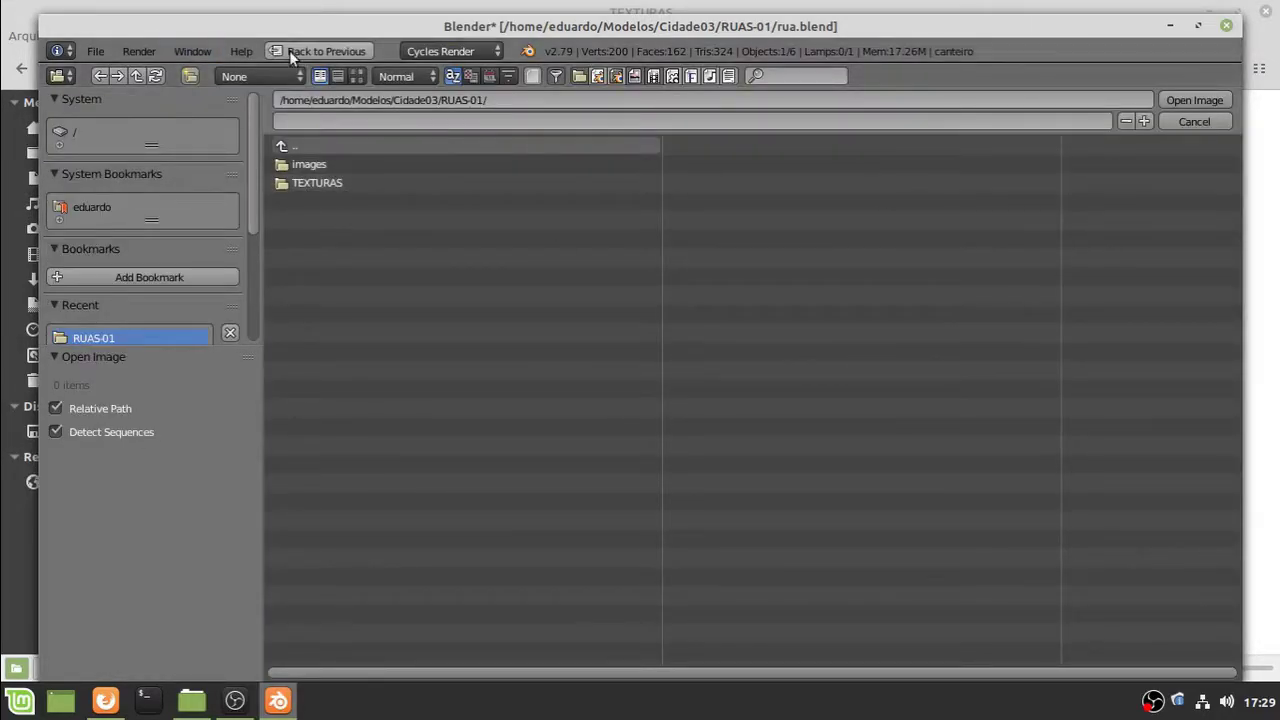
pyautogui.click(289, 50)
pyautogui.scroll(1, 450, 335)
pyautogui.scroll(-3, 450, 335)
pyautogui.scroll(-3, 664, 408)
pyautogui.moveTo(738, 440); pyautogui.dragTo(742, 418, button='middle')
pyautogui.scroll(3, 736, 450)
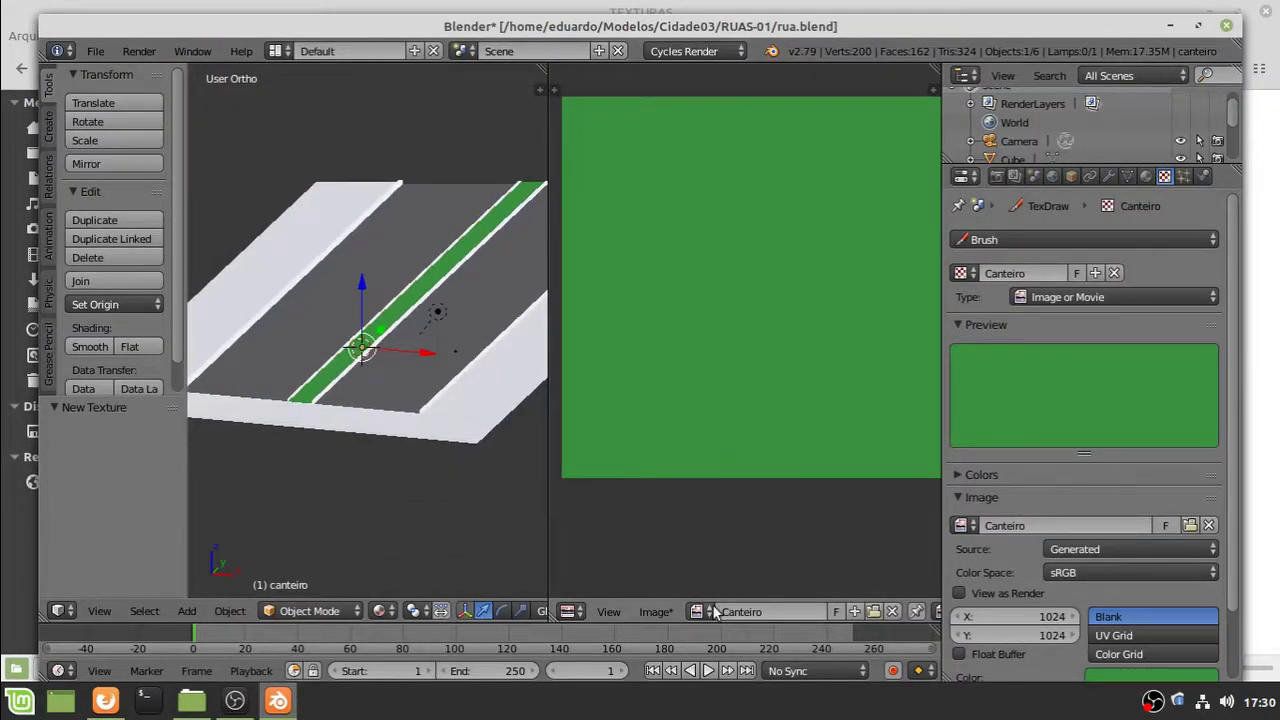
pyautogui.scroll(-2, 1090, 560)
# Unwrap all faces of the canteiro mesh with Smart UV Project
pyautogui.press('Tab')
pyautogui.press('a')
pyautogui.press('a')
pyautogui.press('u')
pyautogui.click(410, 469)
pyautogui.click(400, 615)
# Save the Canteiro image as CanteiroMAT.png in the TEXTURAS folder
pyautogui.click(704, 612)
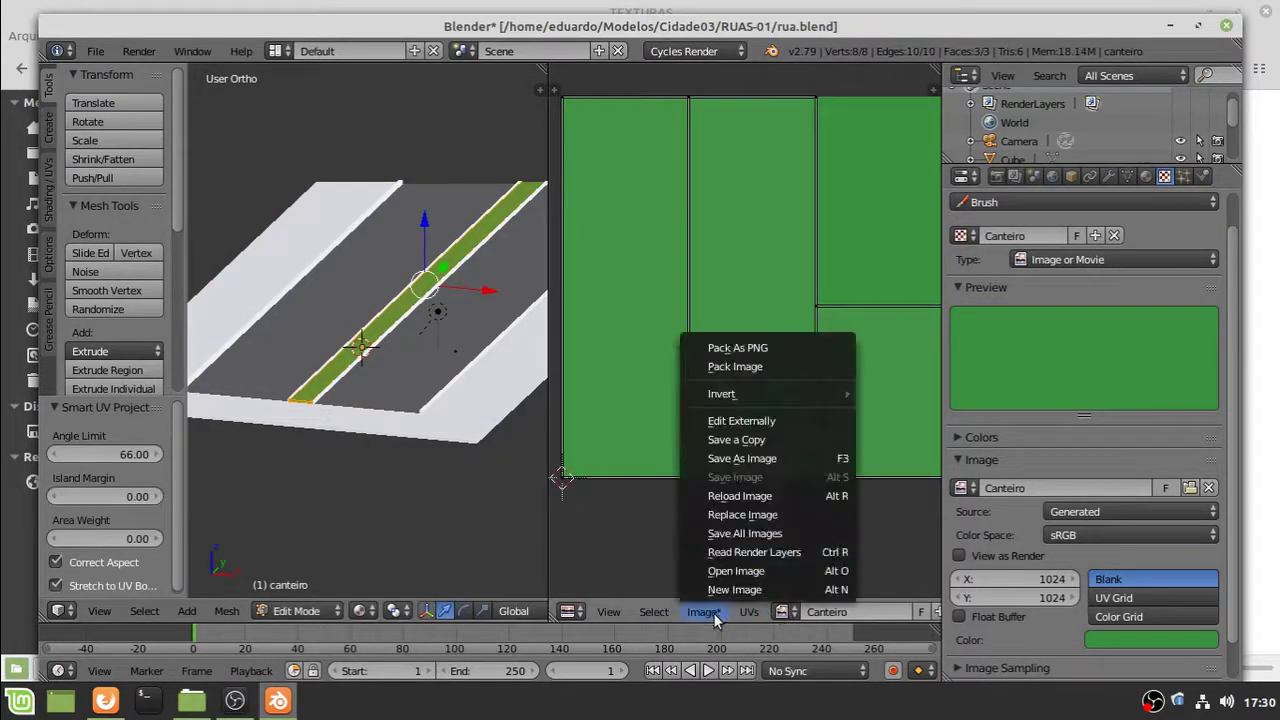
pyautogui.click(776, 458)
pyautogui.click(440, 183)
pyautogui.click(315, 121)
pyautogui.click(322, 123)
pyautogui.write('MAT')
pyautogui.press('Return')
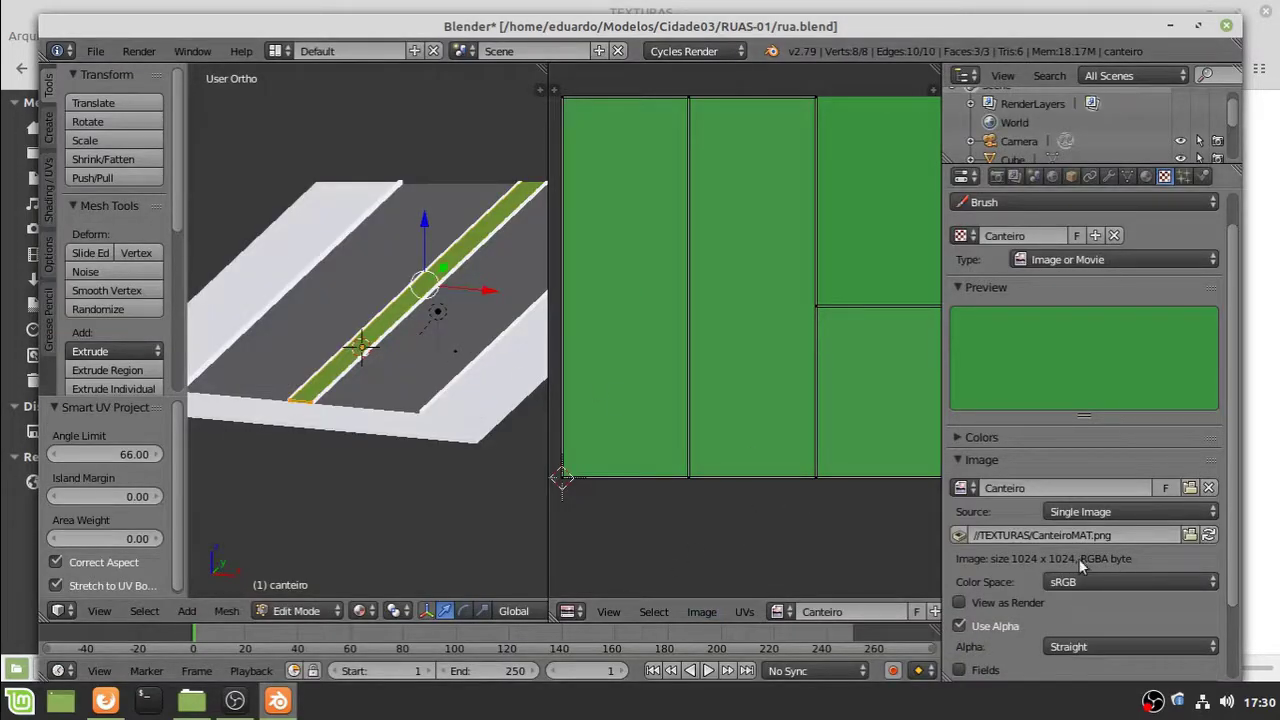
# Return the canteiro object to Object Mode and switch the viewport to Texture shading
pyautogui.press('a')
pyautogui.press('Tab')
pyautogui.click(388, 611)
pyautogui.click(420, 503)
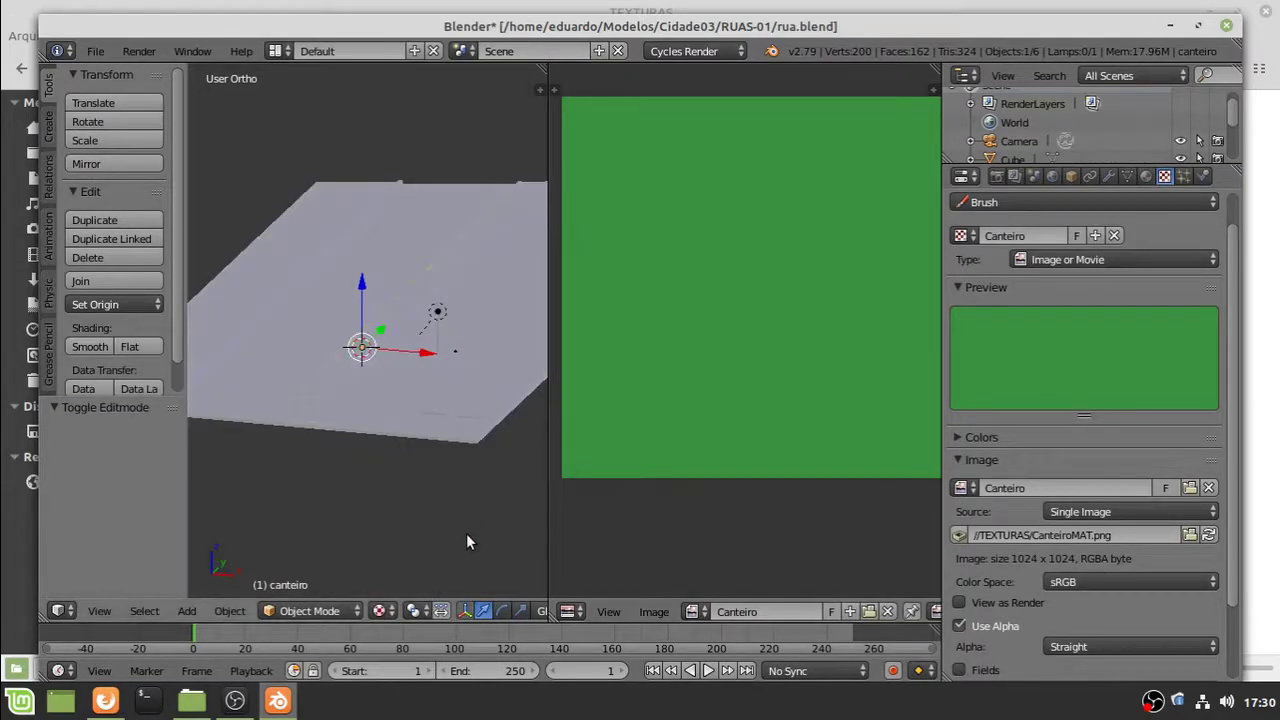
pyautogui.scroll(-2, 637, 508)
pyautogui.click(1146, 176)
pyautogui.click(962, 300)
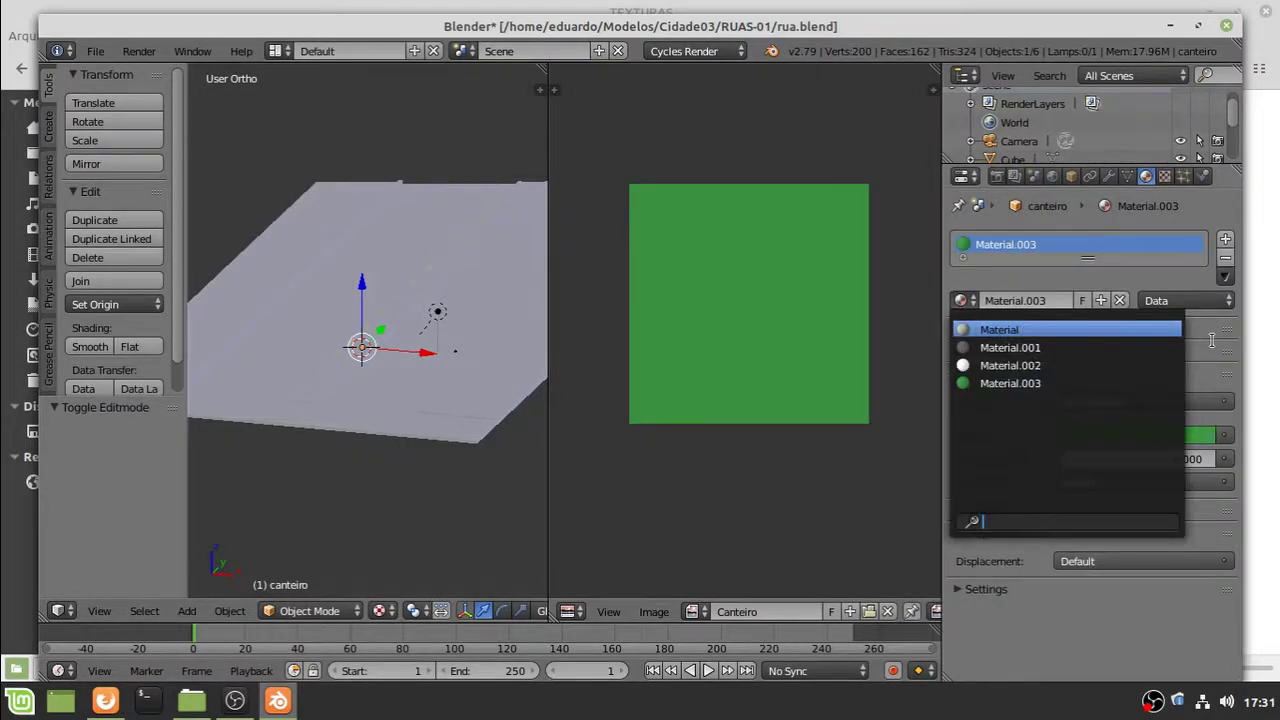
pyautogui.scroll(-2, 747, 571)
pyautogui.scroll(2, 745, 571)
pyautogui.scroll(2, 441, 459)
pyautogui.moveTo(441, 459); pyautogui.dragTo(464, 452, button='middle')
pyautogui.scroll(-2, 464, 452)
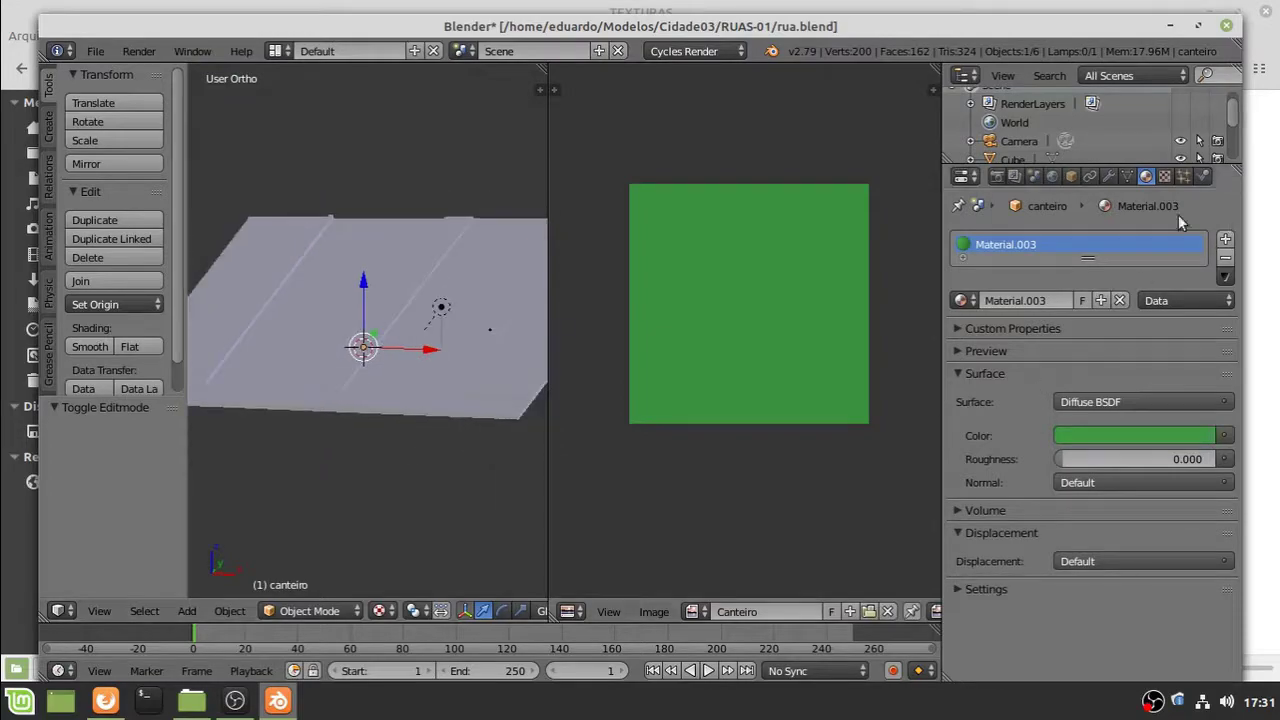
pyautogui.click(413, 611)
pyautogui.click(1164, 176)
# Assign an Image Texture using the Canteiro image to the diffuse colour of the canteiro material
pyautogui.click(1146, 176)
pyautogui.click(1222, 436)
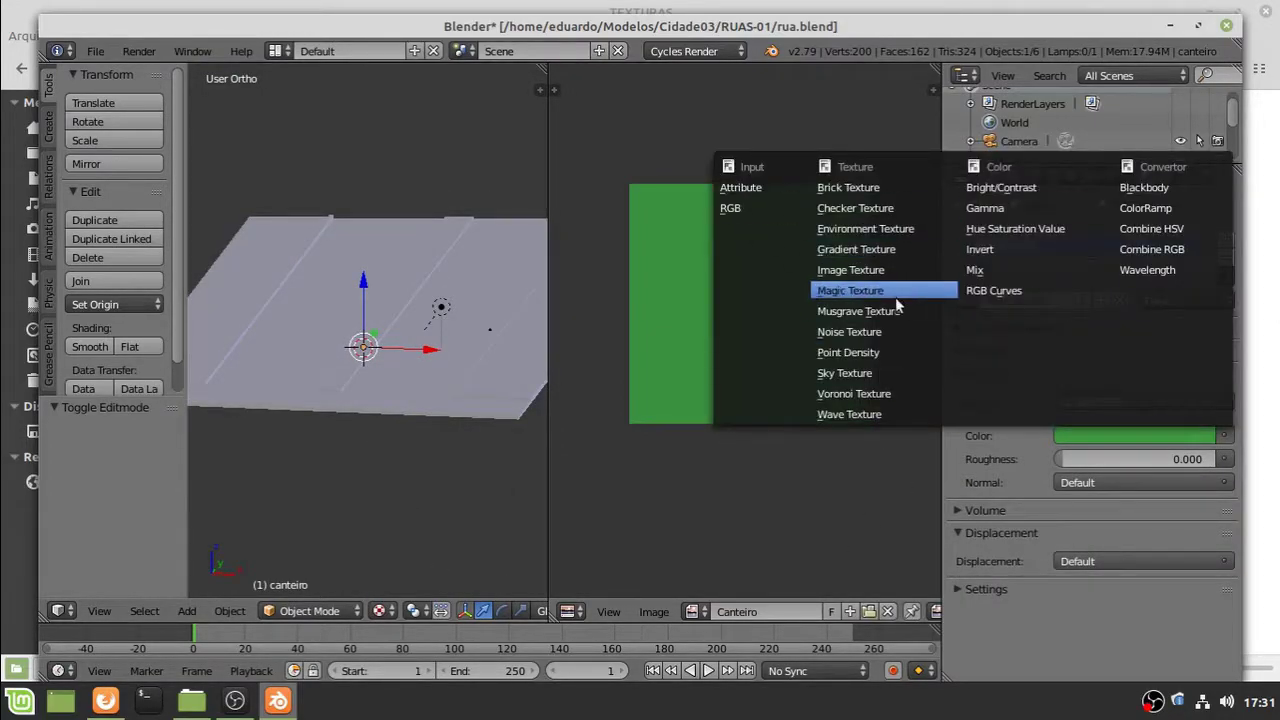
pyautogui.click(880, 271)
pyautogui.click(1063, 459)
pyautogui.click(931, 280)
pyautogui.scroll(6, 403, 426)
pyautogui.scroll(-3, 403, 426)
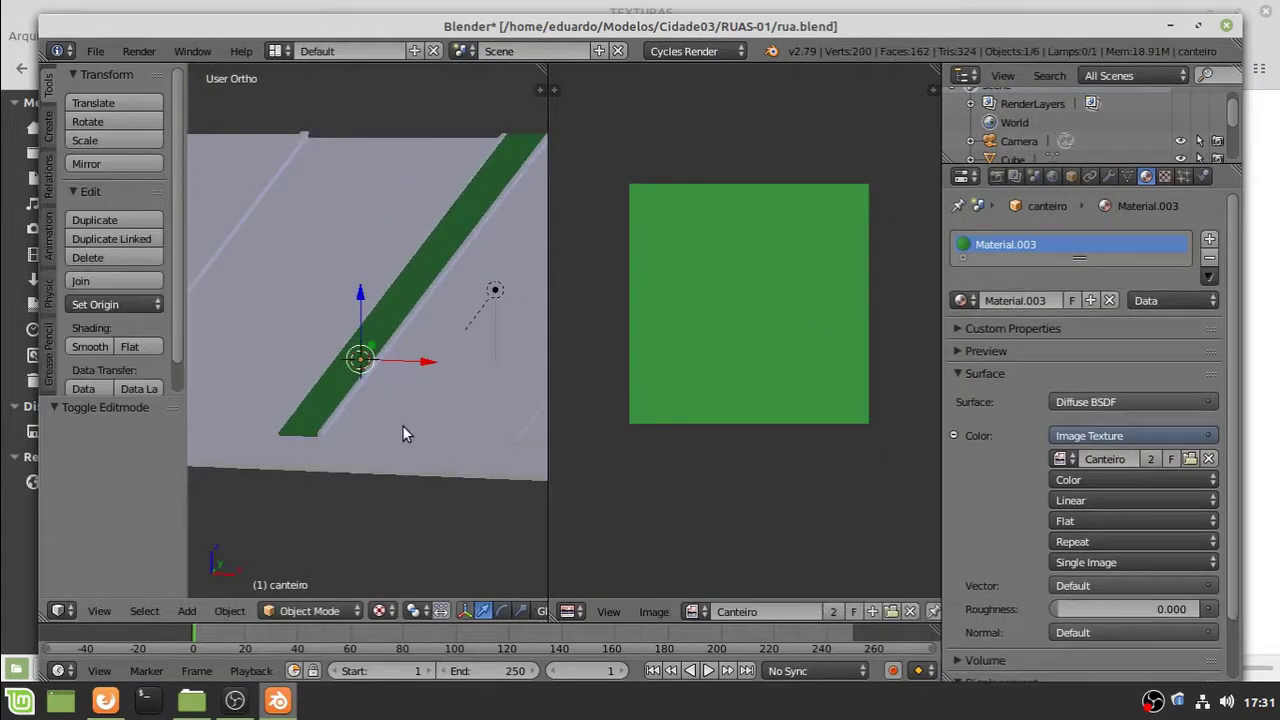
pyautogui.scroll(-1, 403, 427)
# Rename the median's material as Canteiro
pyautogui.doubleClick(1010, 244)
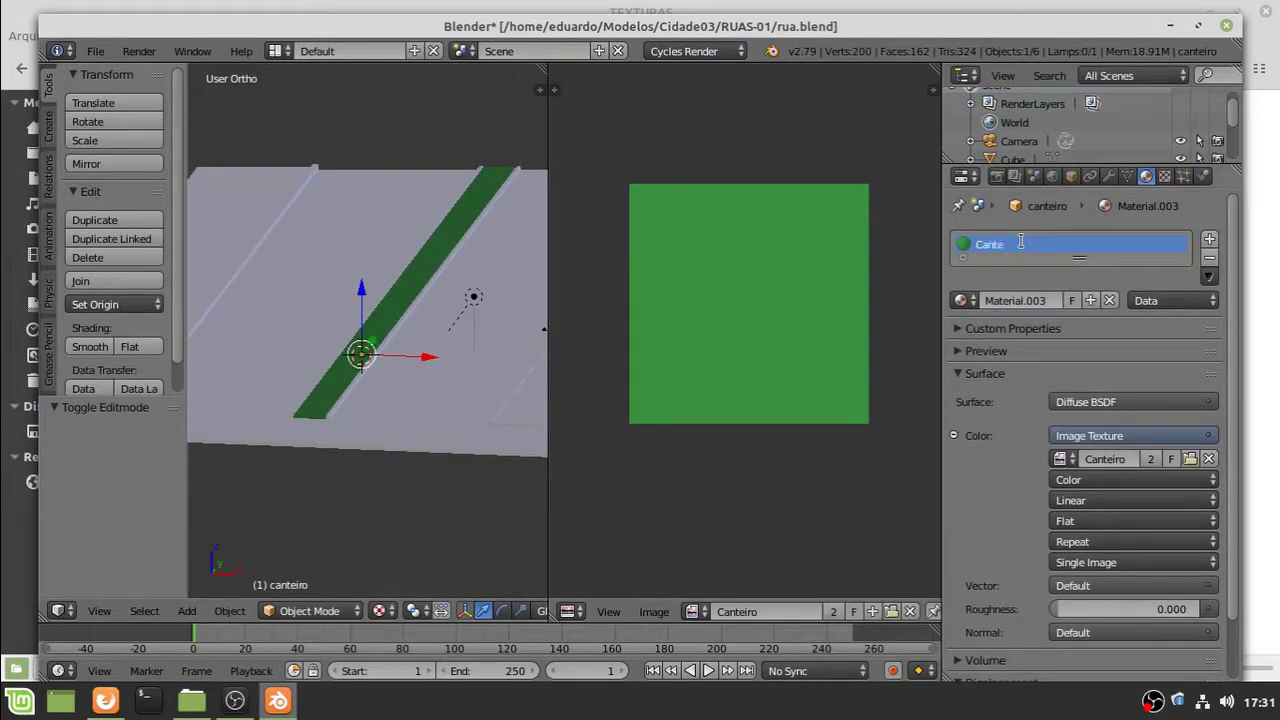
pyautogui.write('Canteiro')
pyautogui.press('Return')
# Save the Canteiro image again over CanteiroMAT.png in the TEXTURAS folder
pyautogui.scroll(2, 450, 430)
pyautogui.click(653, 611)
pyautogui.click(723, 451)
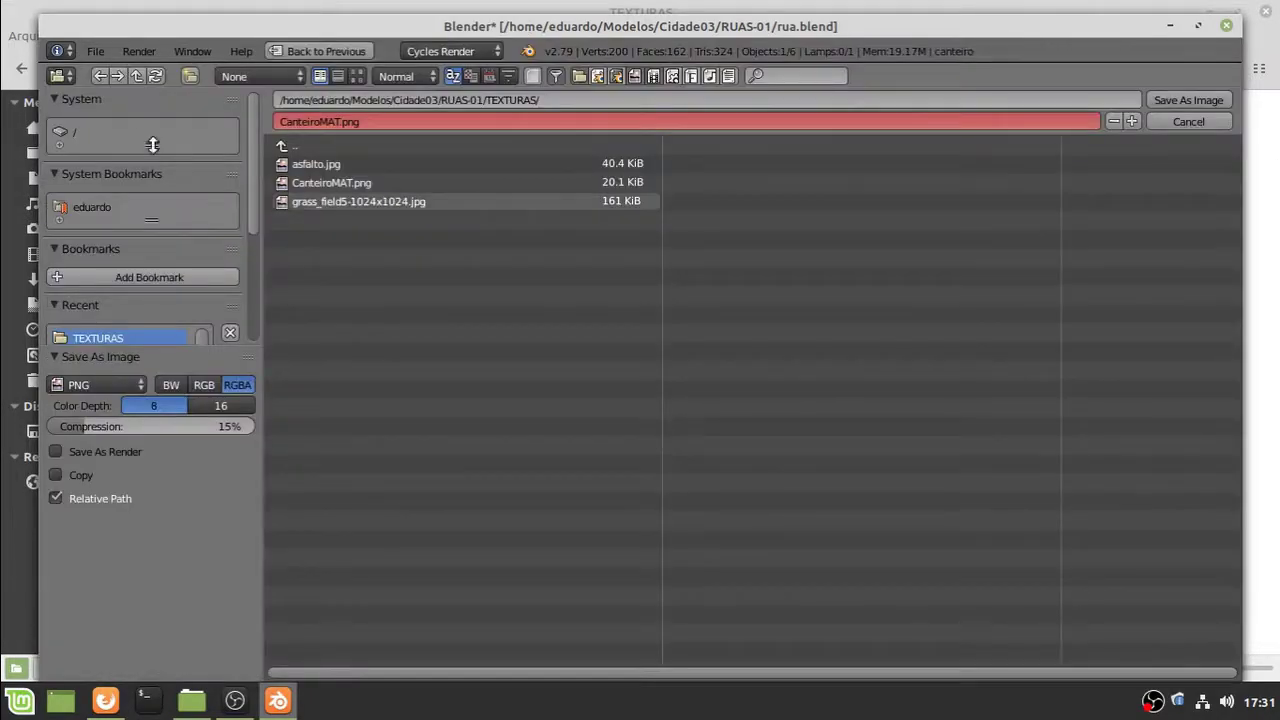
pyautogui.press('Return')
pyautogui.press('Tab')
pyautogui.press('a')
pyautogui.click(701, 611)
pyautogui.click(738, 479)
pyautogui.scroll(-1, 738, 479)
pyautogui.press('Tab')
pyautogui.scroll(1, 400, 421)
pyautogui.scroll(1, 367, 418)
pyautogui.scroll(1, 385, 462)
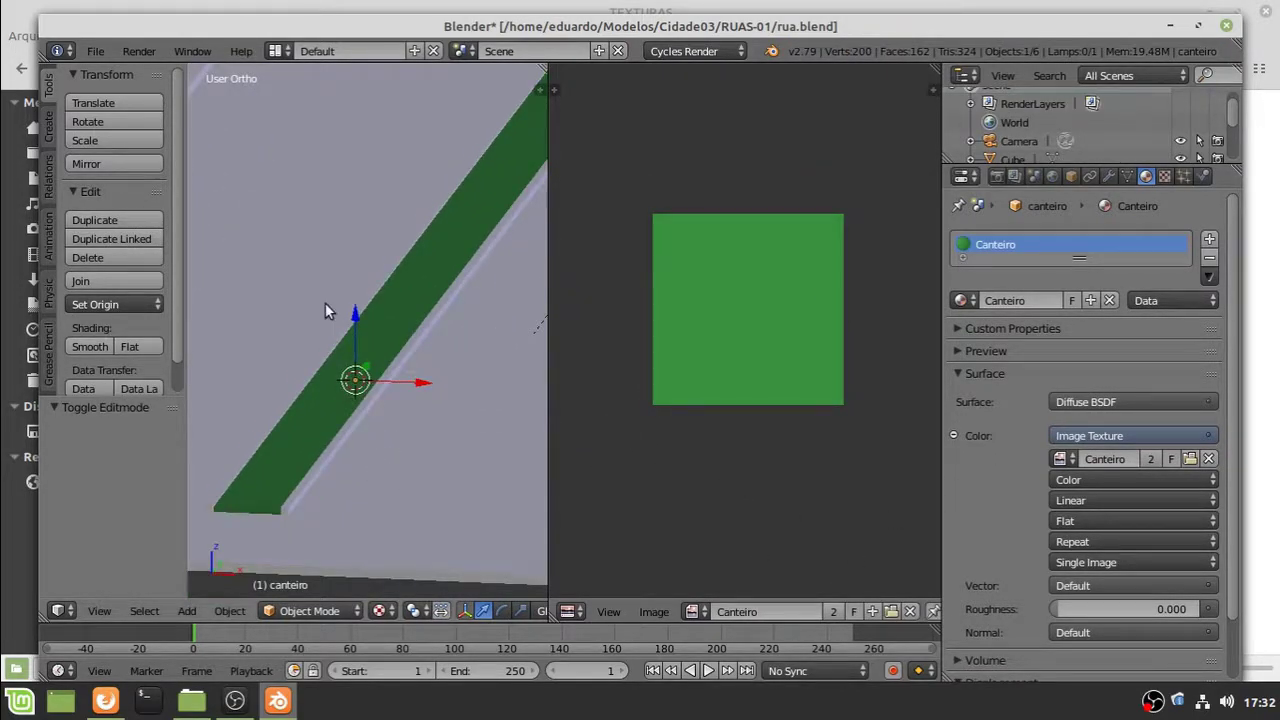
# Rename the street object as Rua and give its material the same name
pyautogui.rightClick(325, 310)
pyautogui.scroll(-1, 370, 399)
pyautogui.click(1071, 176)
pyautogui.click(1030, 239)
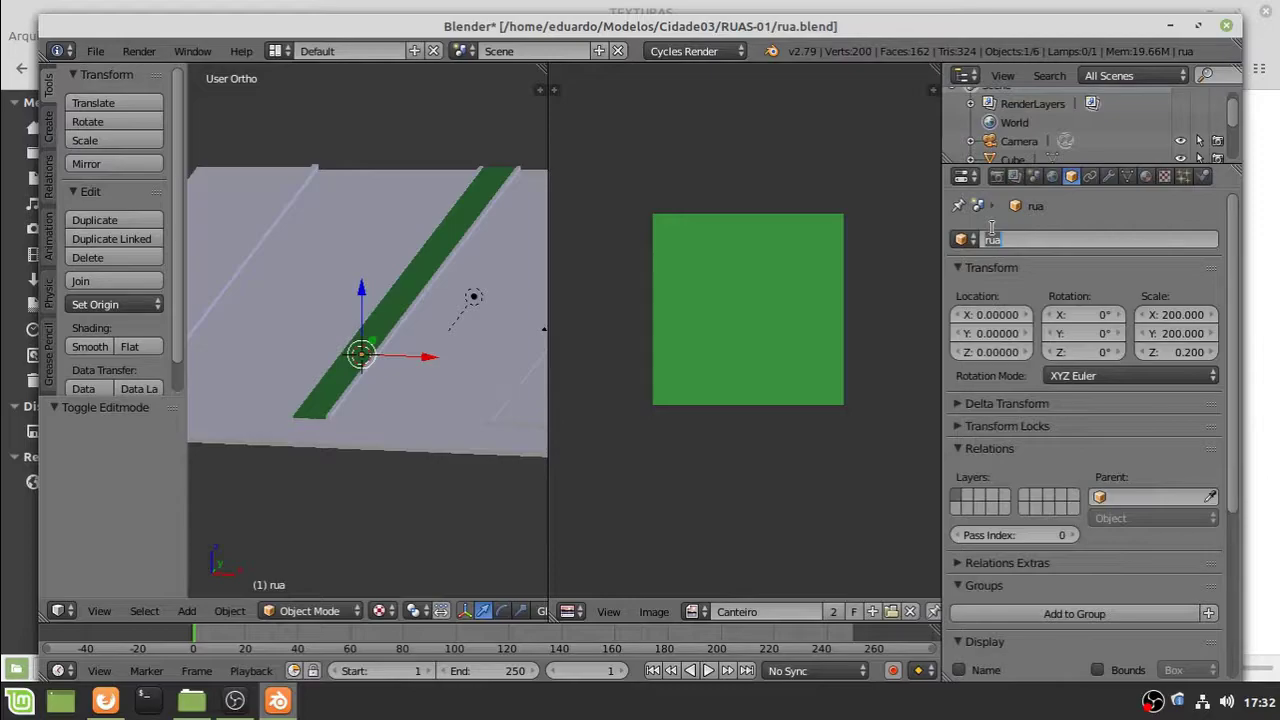
pyautogui.click(1030, 239)
pyautogui.hotkey('ctrl', 'c')
pyautogui.click(1147, 177)
pyautogui.doubleClick(1087, 240)
pyautogui.hotkey('ctrl', 'v')
pyautogui.press('Return')
# Replace the linked Canteiro texture with a new texture named Rua and put the street mesh in Edit Mode
pyautogui.click(1162, 177)
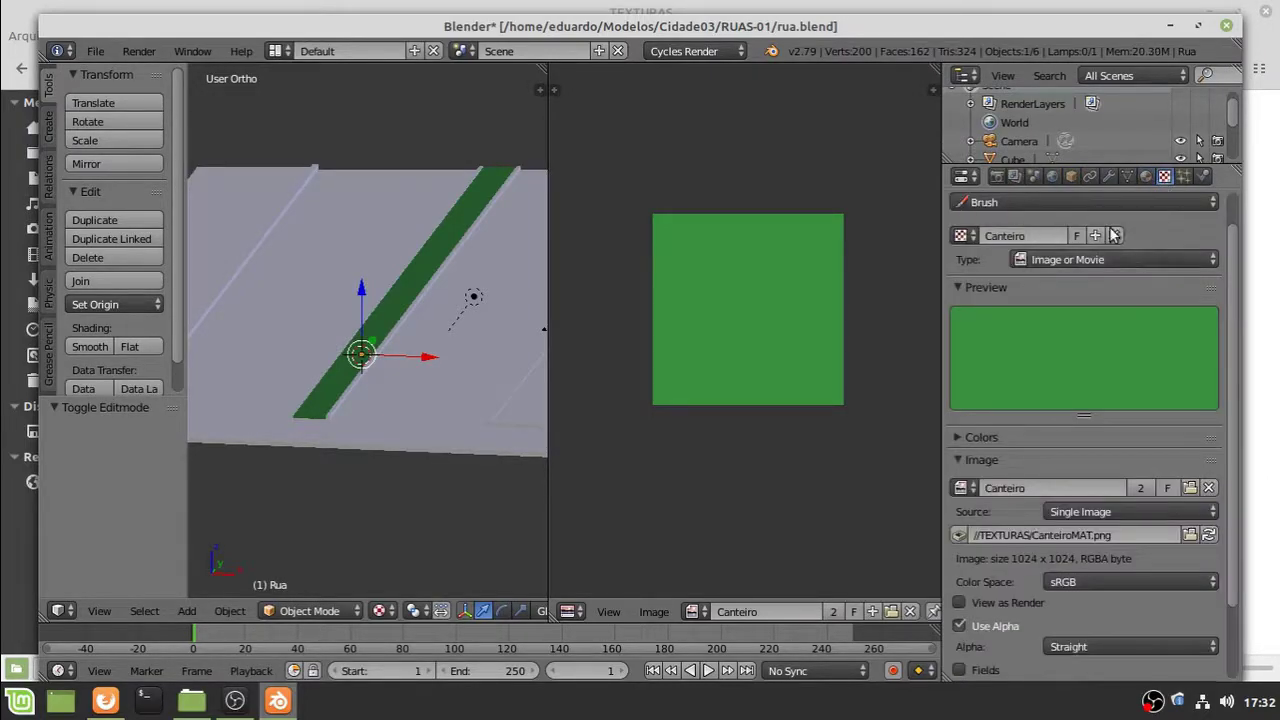
pyautogui.click(1112, 235)
pyautogui.click(1072, 237)
pyautogui.click(1018, 236)
pyautogui.write('Rua')
pyautogui.press('Return')
pyautogui.press('Tab')
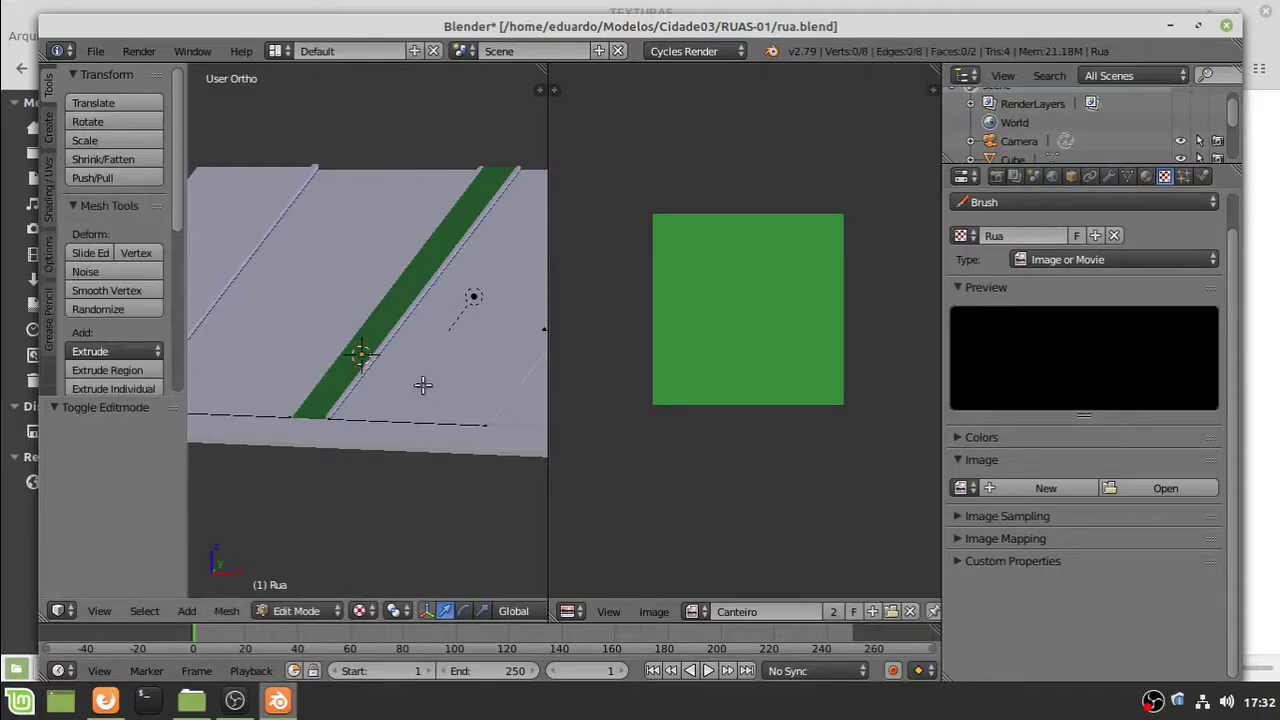
# Select the whole street mesh, then show the viewport in Material shading and return to Object Mode
pyautogui.press('a')
pyautogui.click(1030, 489)
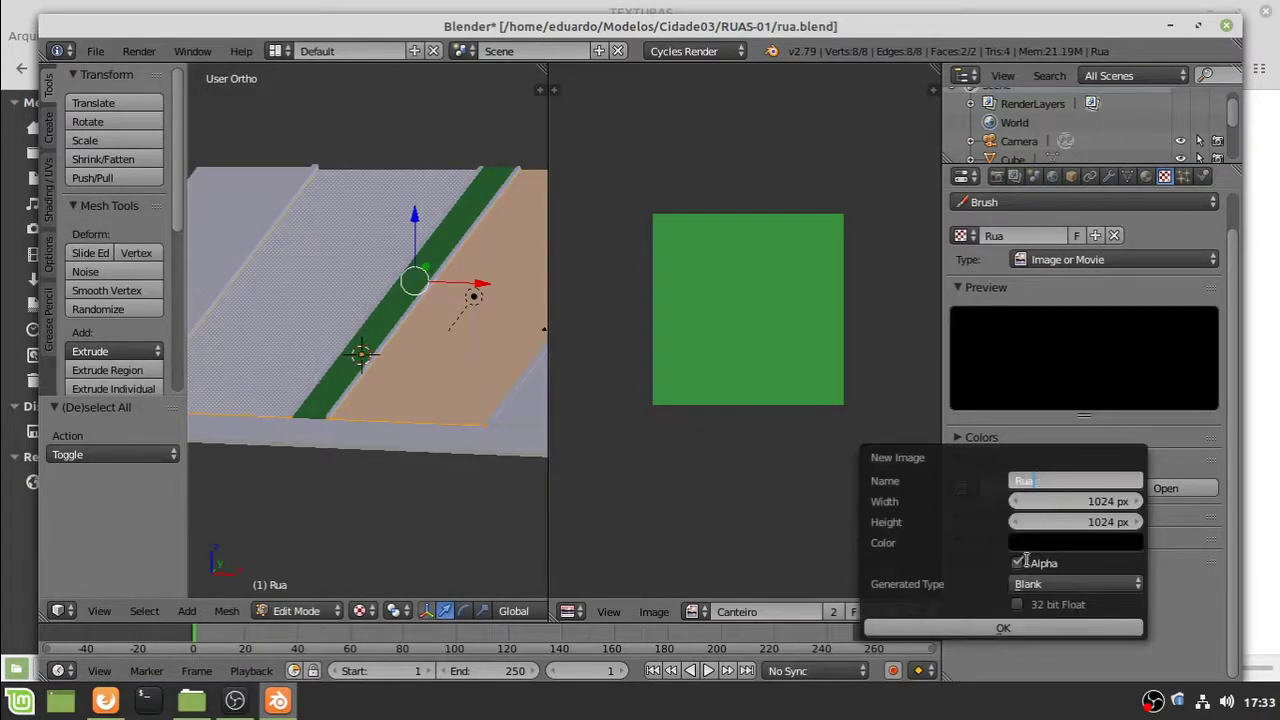
pyautogui.click(364, 611)
pyautogui.click(395, 596)
pyautogui.press('Tab')
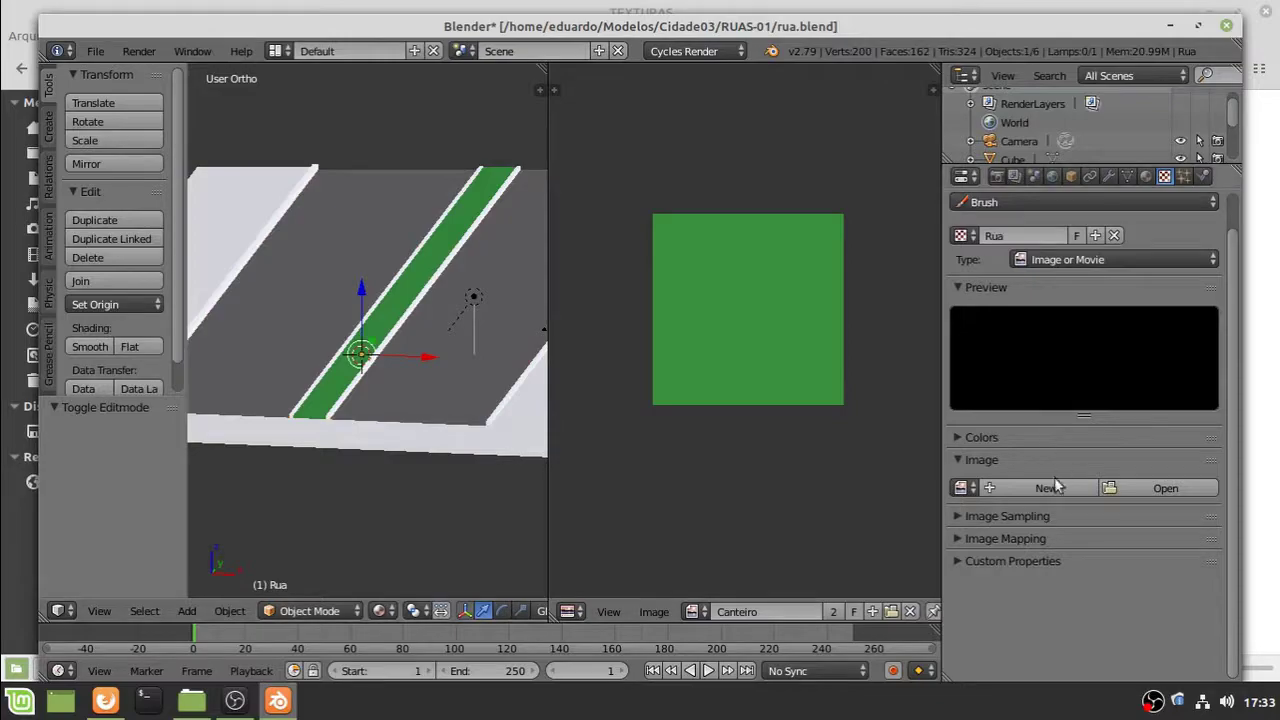
# Create a blank 1024 x 1024 px image named Rua for the street's texture and colour it dark grey
pyautogui.click(963, 440)
pyautogui.scroll(-1, 1000, 446)
pyautogui.click(1046, 598)
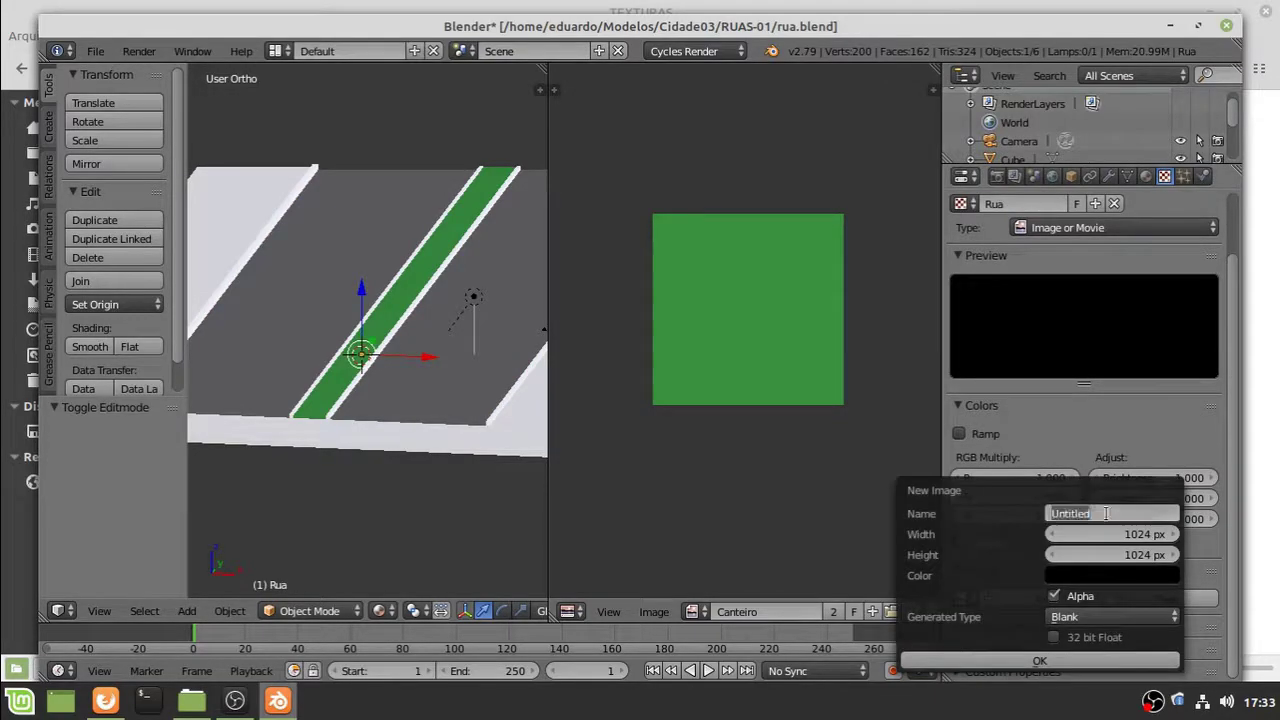
pyautogui.click(1098, 576)
pyautogui.click(1040, 660)
pyautogui.scroll(-4, 1110, 640)
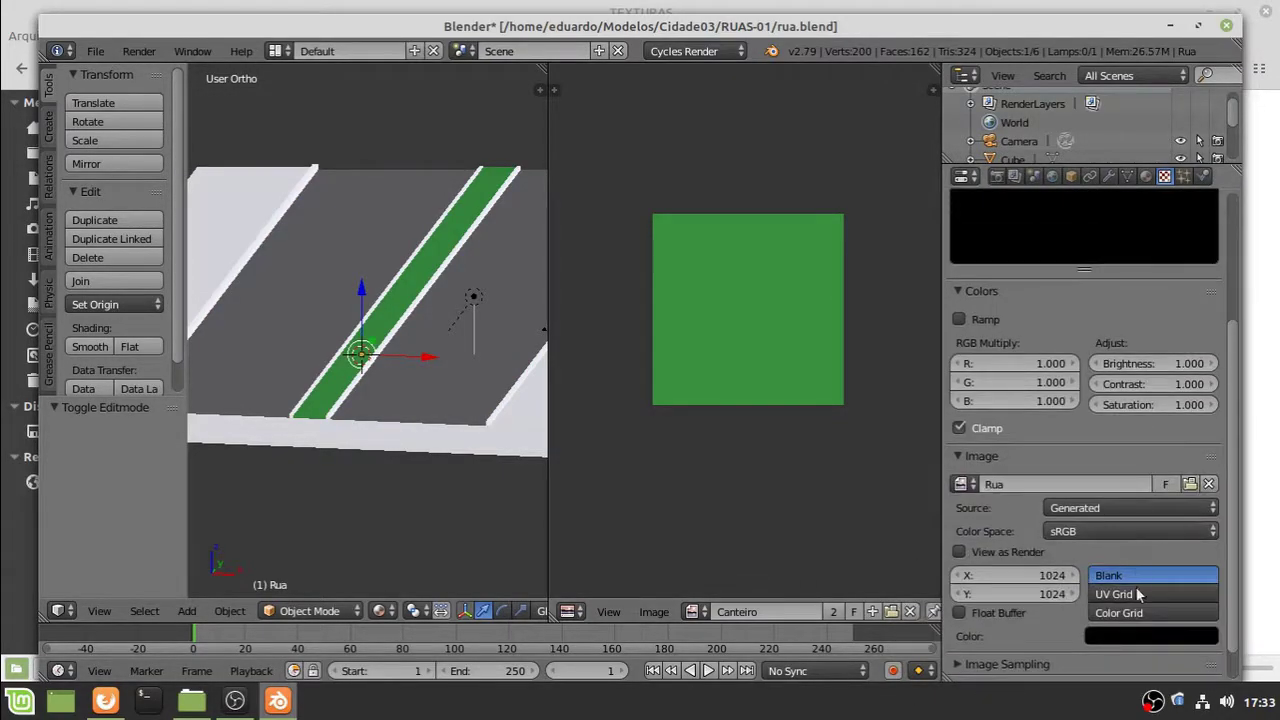
# Show the Rua image behind the street mesh's UVs and unwrap the mesh with Smart UV Project
pyautogui.press('Tab')
pyautogui.scroll(-2, 408, 348)
pyautogui.click(697, 611)
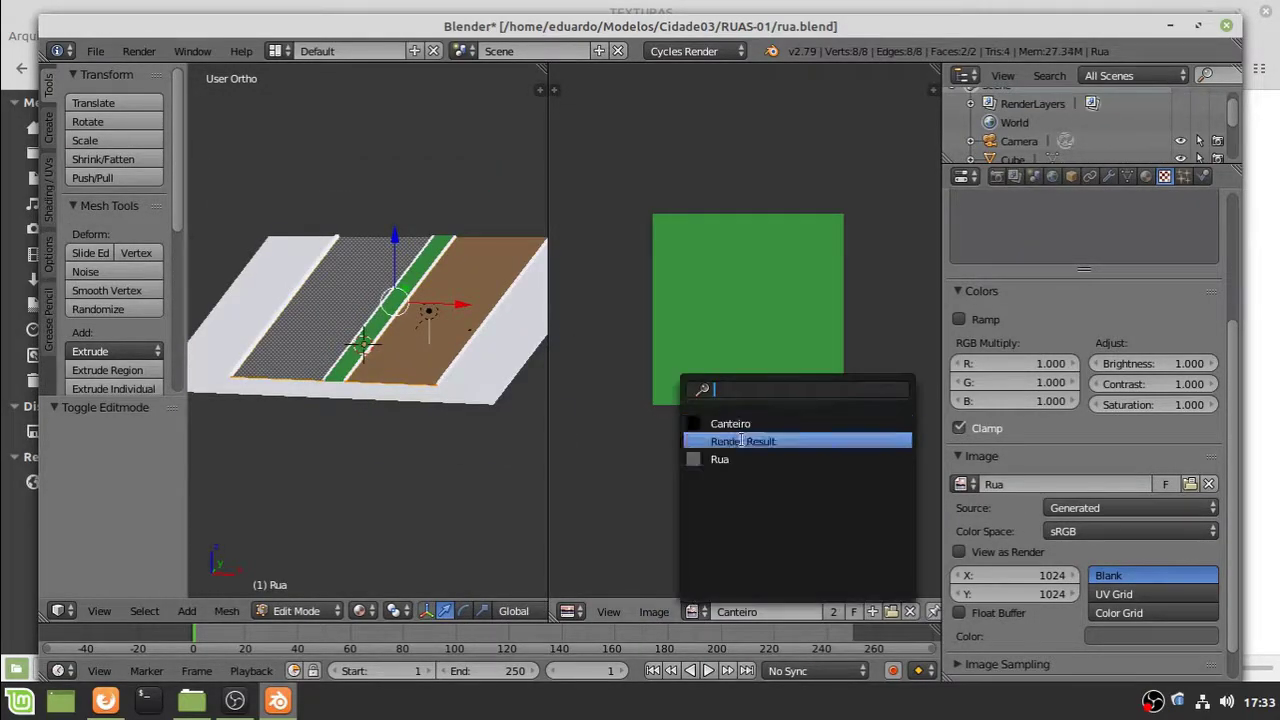
pyautogui.click(720, 457)
pyautogui.press('u')
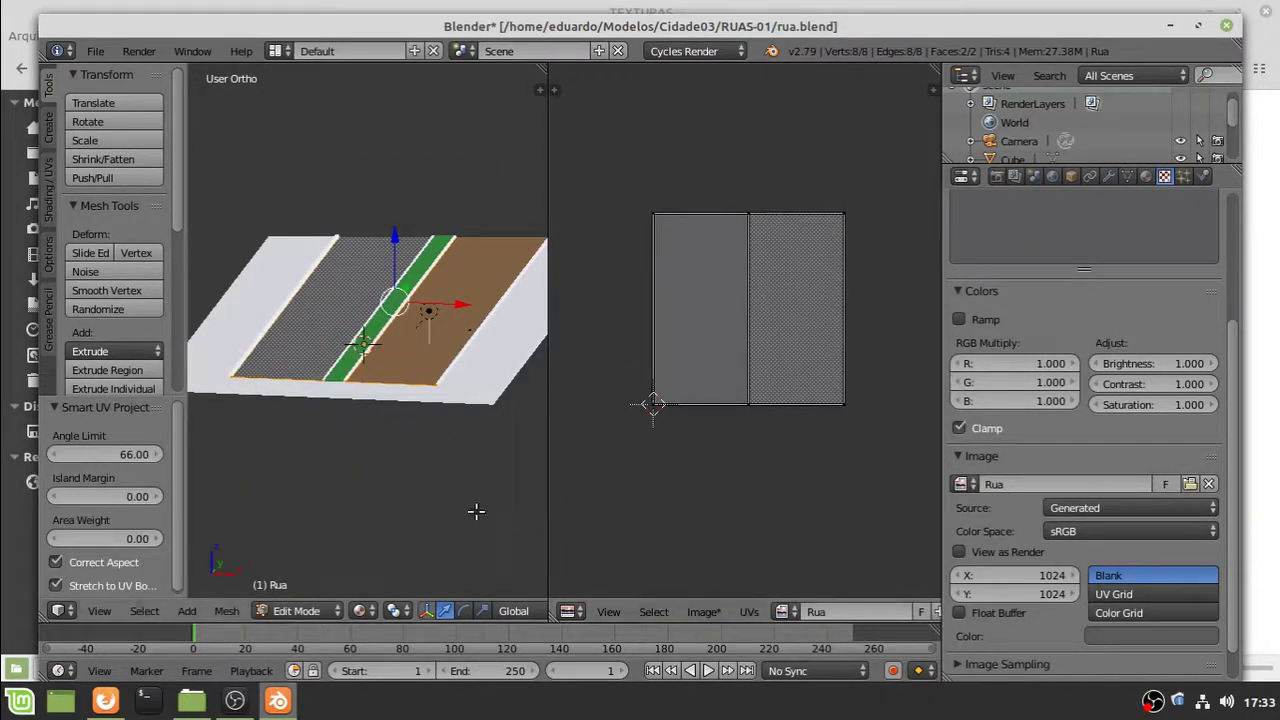
# Back in Object Mode, drive the Rua material's diffuse colour with an Image Texture that uses the Rua image
pyautogui.press('Tab')
pyautogui.scroll(2, 450, 478)
pyautogui.click(1149, 177)
pyautogui.click(1228, 437)
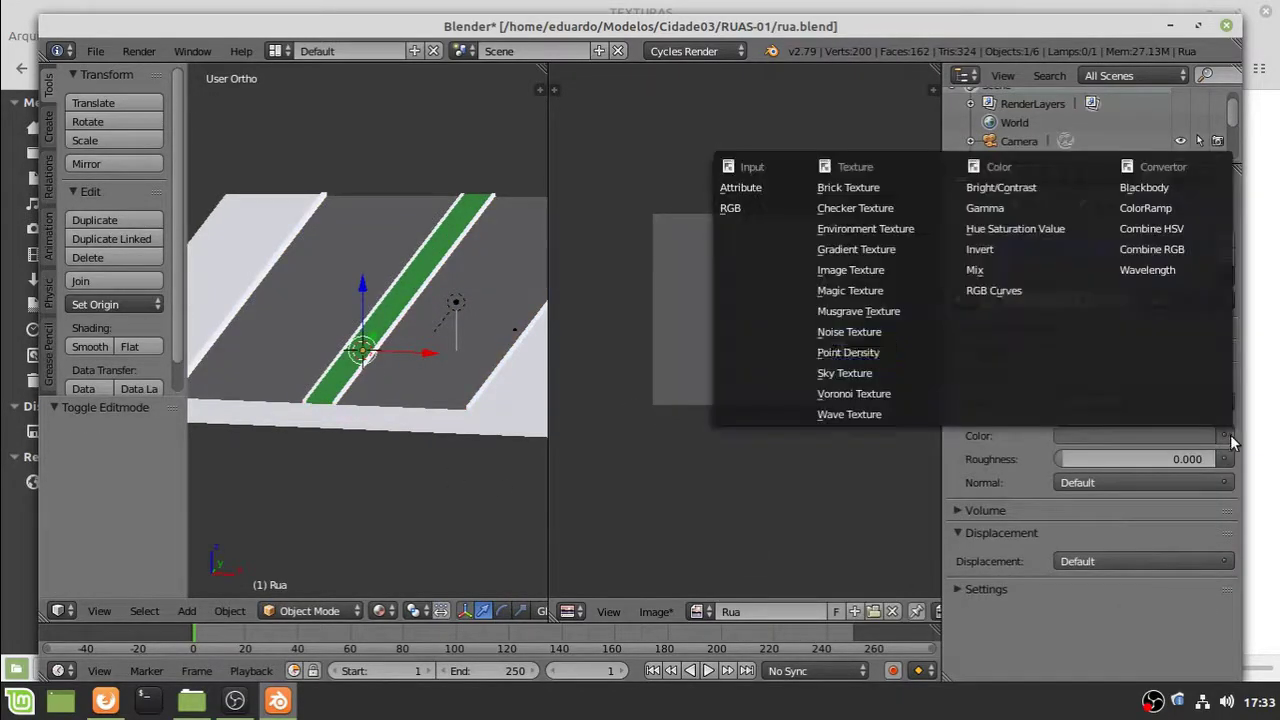
pyautogui.click(857, 274)
pyautogui.click(1067, 459)
pyautogui.click(890, 242)
# Switch the 3D viewport to Texture shading and deselect all objects
pyautogui.click(384, 611)
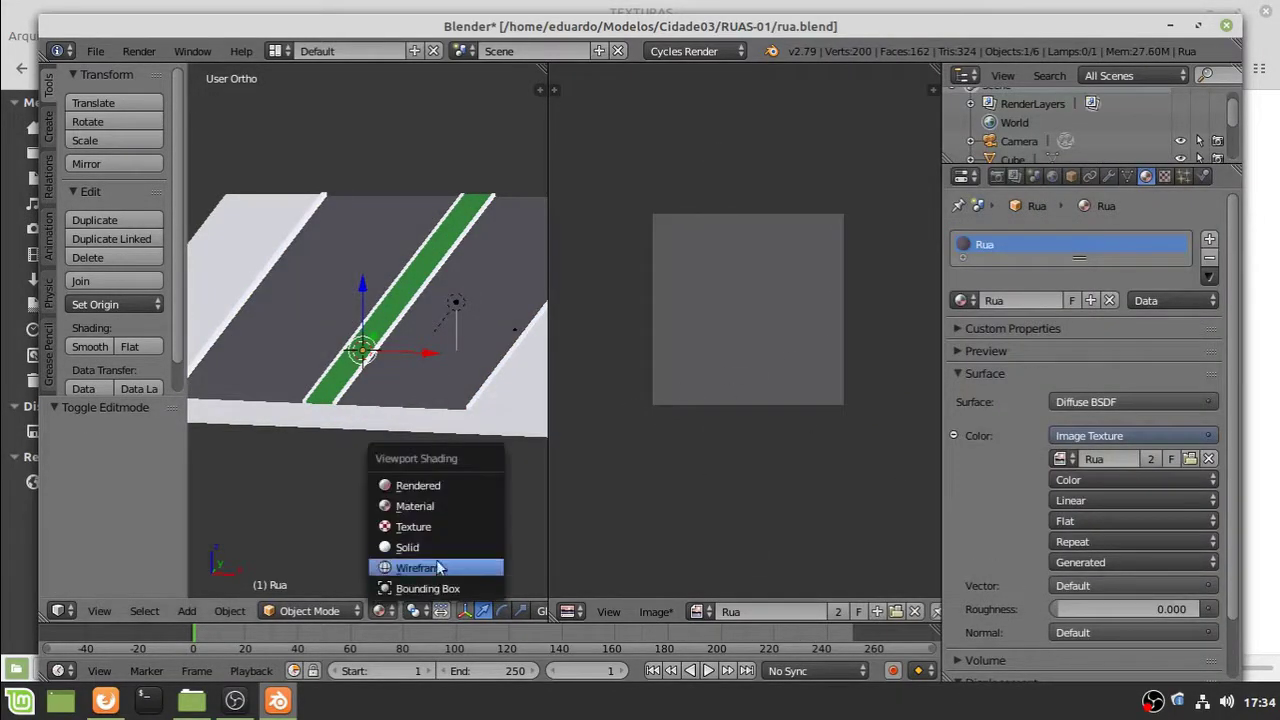
pyautogui.click(432, 526)
pyautogui.scroll(1, 452, 477)
pyautogui.moveTo(455, 483); pyautogui.dragTo(98, 405, button='middle')
pyautogui.press('a')
pyautogui.scroll(2, 468, 428)
pyautogui.scroll(4, 443, 420)
pyautogui.scroll(-3, 468, 435)
pyautogui.keyDown('shift'); pyautogui.moveTo(471, 440); pyautogui.dragTo(355, 494, button='middle'); pyautogui.keyUp('shift')
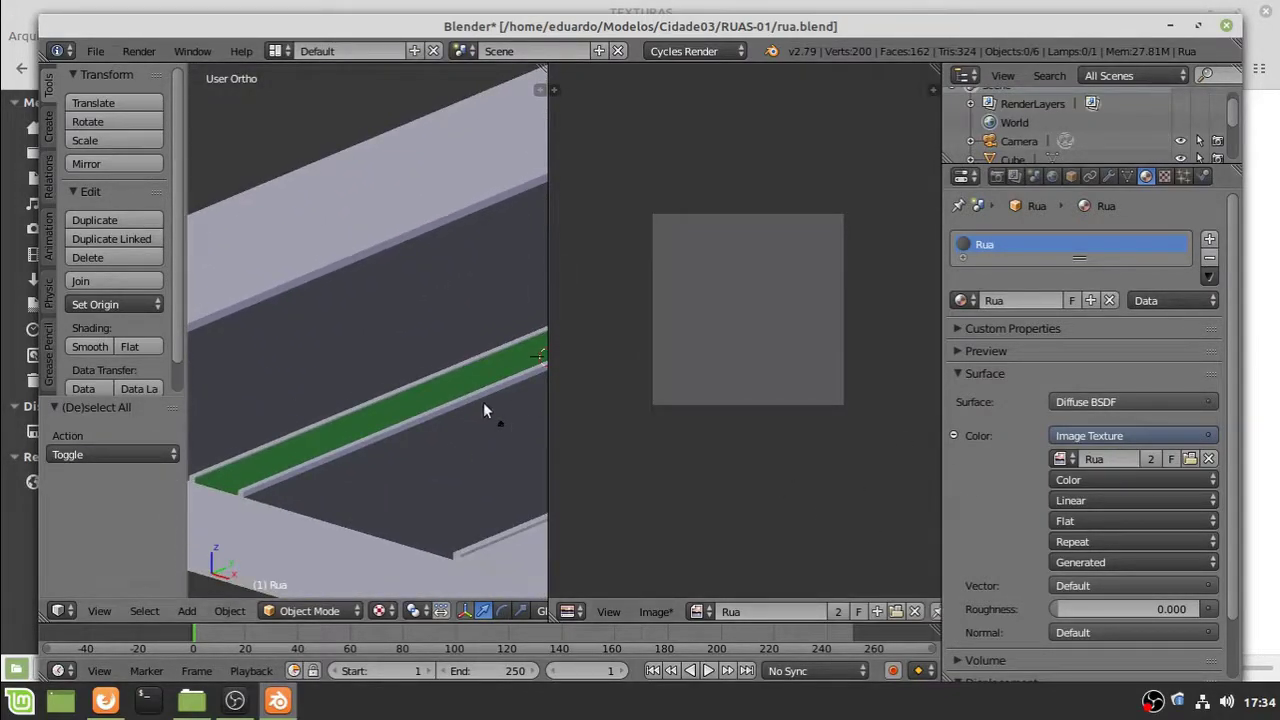
# Replace the canteiro object's texture image with grass_field5-1024x1024.jpg from the TEXTURAS folder
pyautogui.rightClick(483, 405)
pyautogui.press('Tab')
pyautogui.press('Tab')
pyautogui.scroll(-8, 1160, 215)
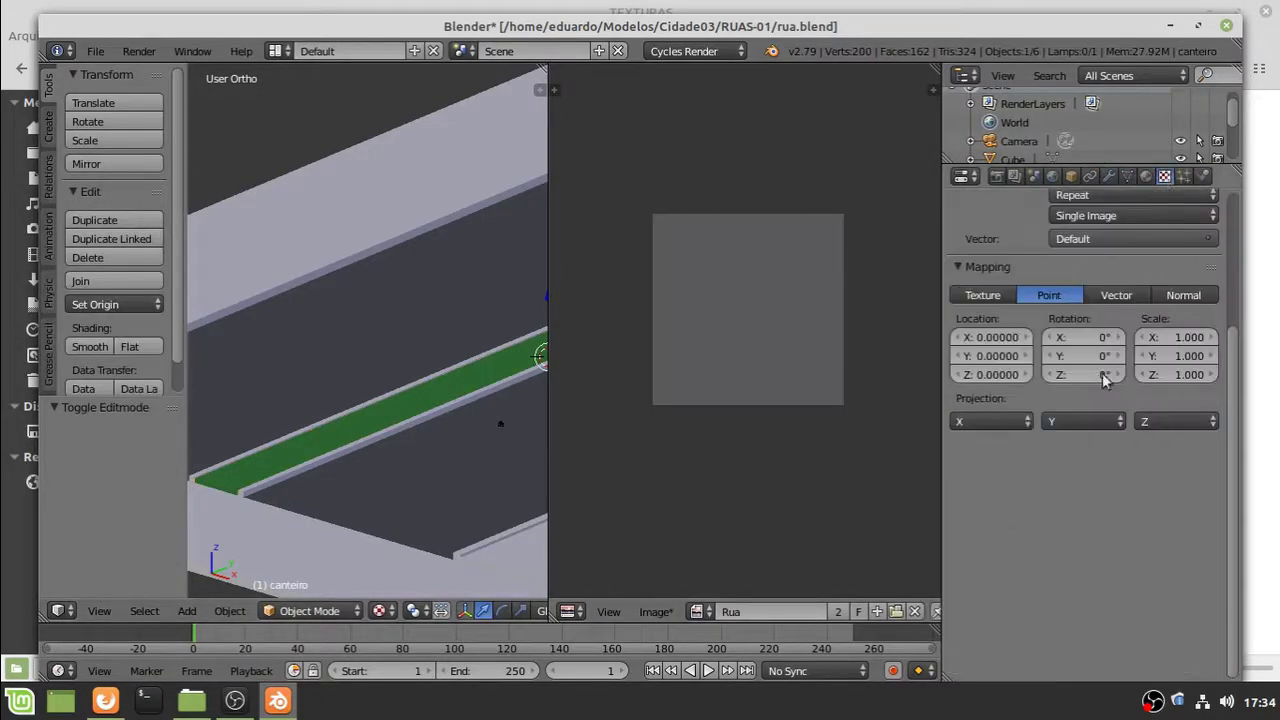
pyautogui.scroll(5, 1170, 415)
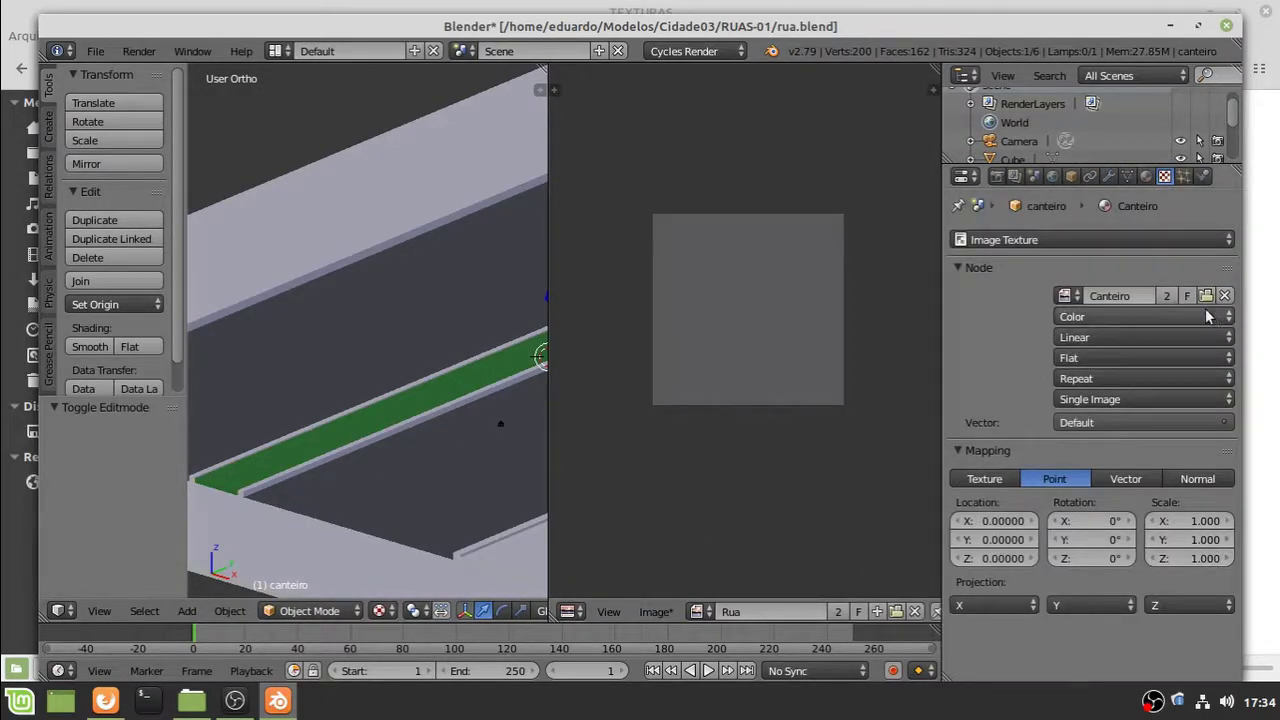
pyautogui.click(1206, 295)
pyautogui.click(1192, 101)
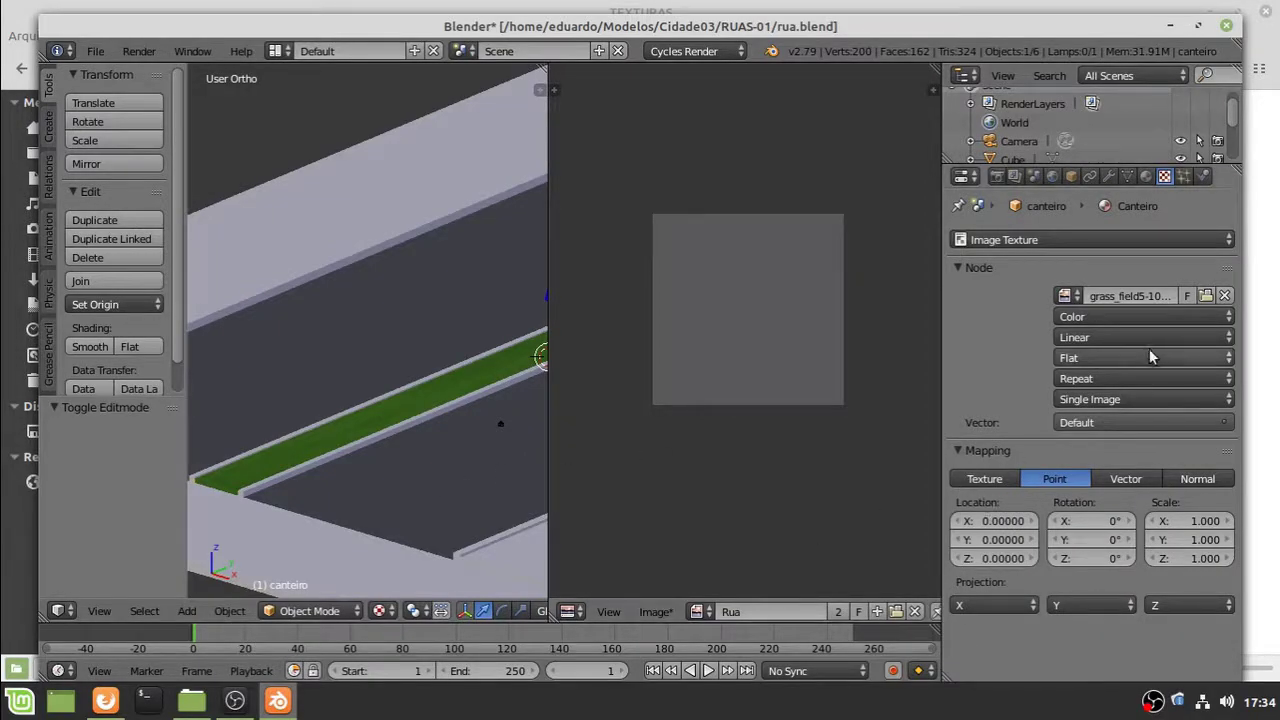
# Try the Box and Tube projections on the canteiro's grass texture in Texture shading
pyautogui.click(1100, 358)
pyautogui.click(1100, 338)
pyautogui.click(1124, 350)
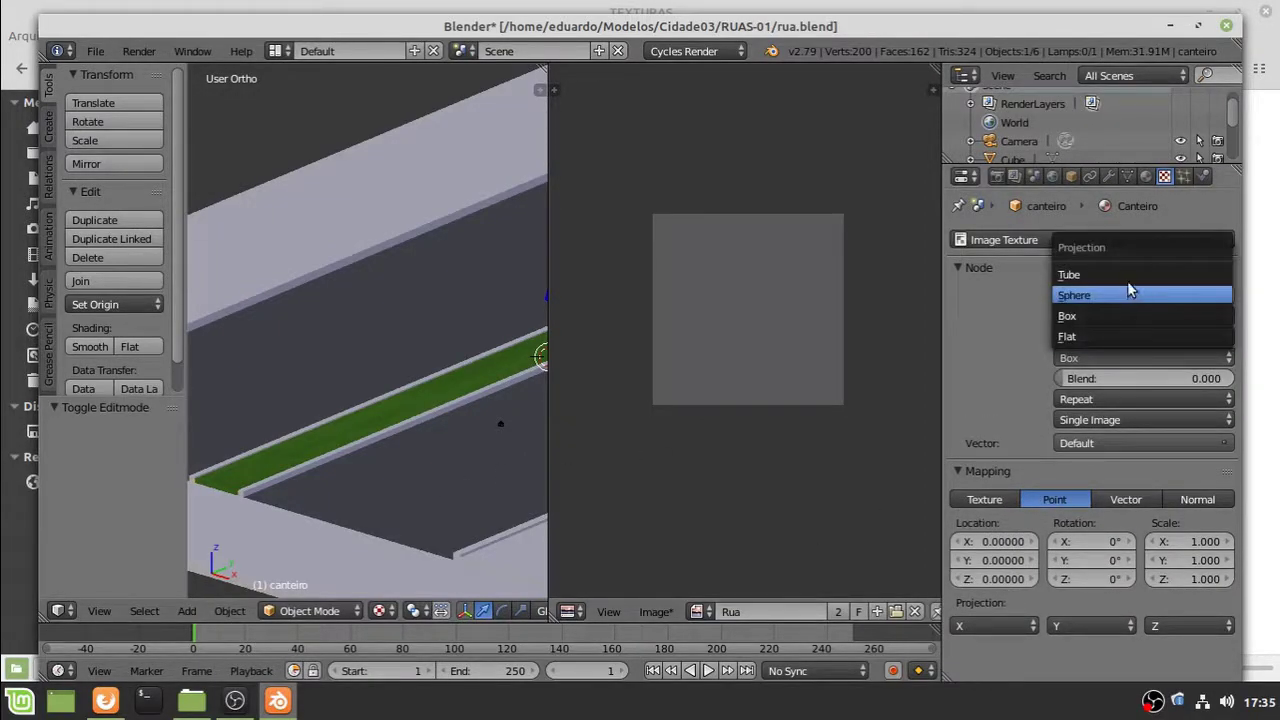
pyautogui.click(1126, 272)
pyautogui.click(384, 611)
pyautogui.click(423, 526)
pyautogui.click(1147, 405)
pyautogui.click(1147, 378)
# Examine how the grass texture stretches along the median, both up close and from the top view
pyautogui.moveTo(520, 500); pyautogui.dragTo(390, 447, button='middle')
pyautogui.hotkey('shift', 'f')
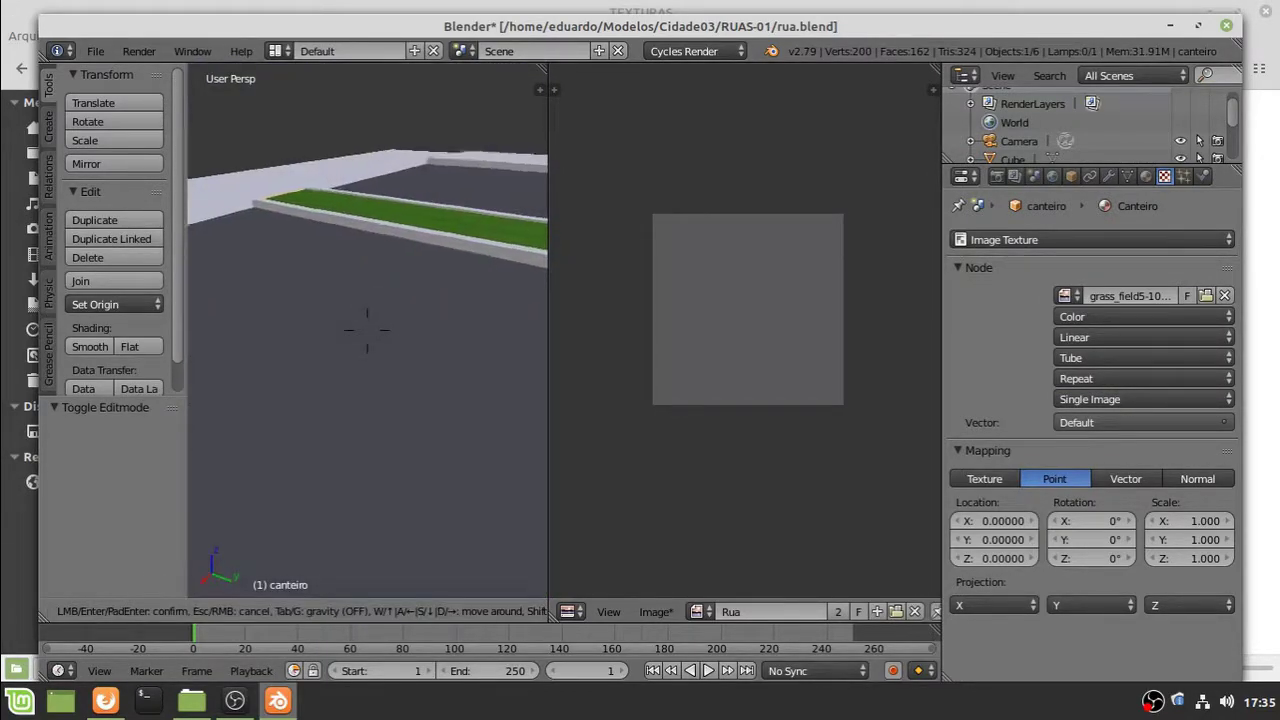
pyautogui.press('w')
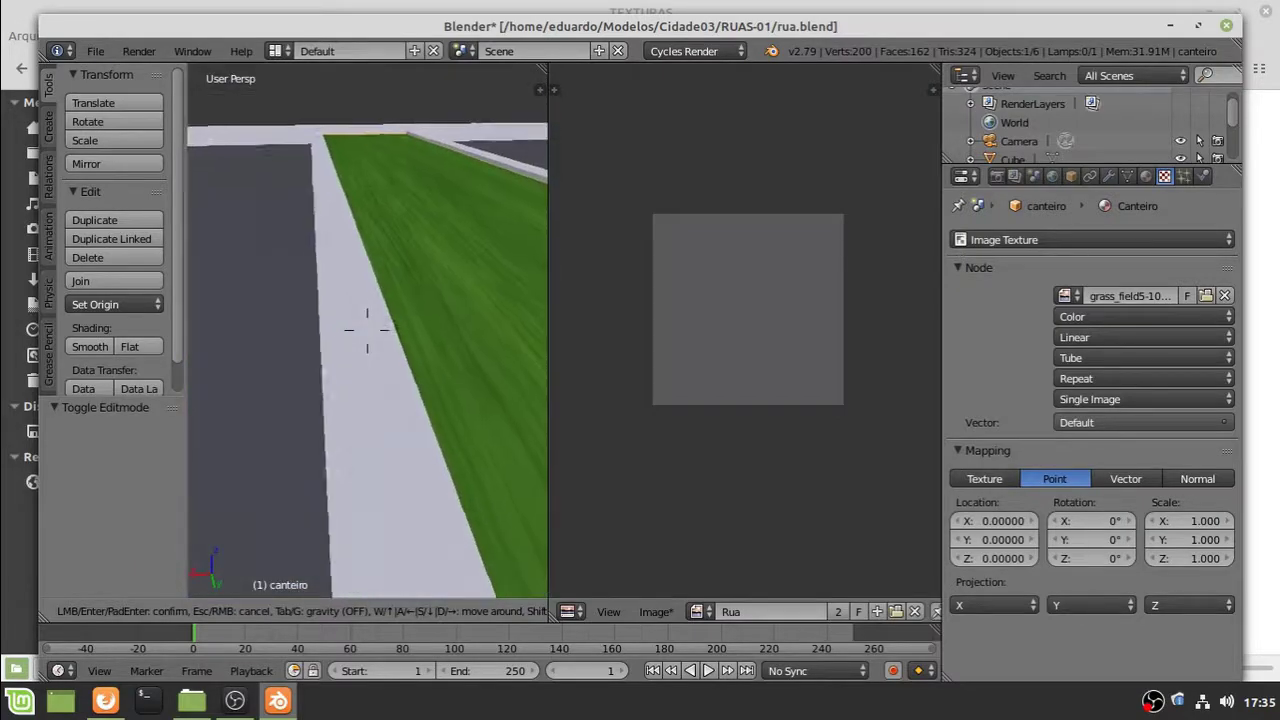
pyautogui.press('Escape')
pyautogui.moveTo(368, 331); pyautogui.dragTo(394, 356, button='middle')
pyautogui.press('KP_7')
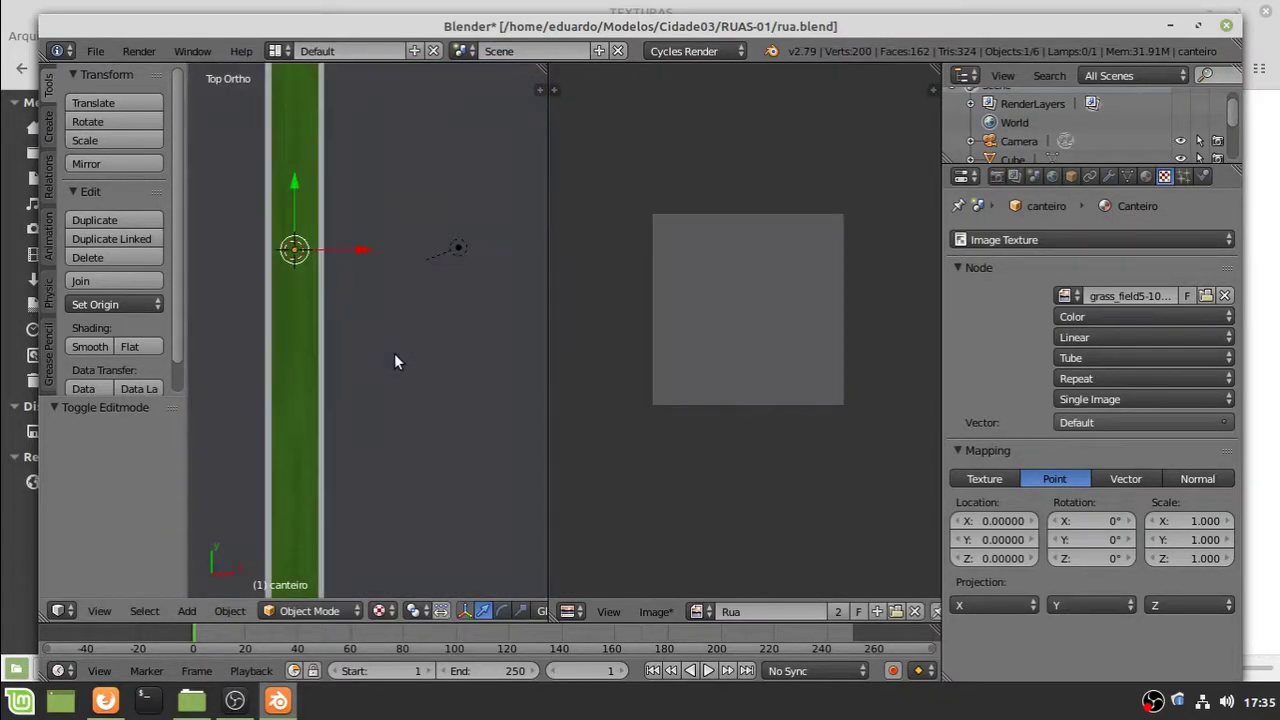
pyautogui.scroll(-7, 362, 394)
pyautogui.keyDown('shift'); pyautogui.moveTo(405, 262); pyautogui.dragTo(399, 402, button='middle'); pyautogui.keyUp('shift')
pyautogui.scroll(2, 399, 402)
pyautogui.scroll(2, 399, 402)
# Show the grass image behind the canteiro's UVs and unwrap the mesh again with a different UV mapping method
pyautogui.press('Tab')
pyautogui.click(782, 612)
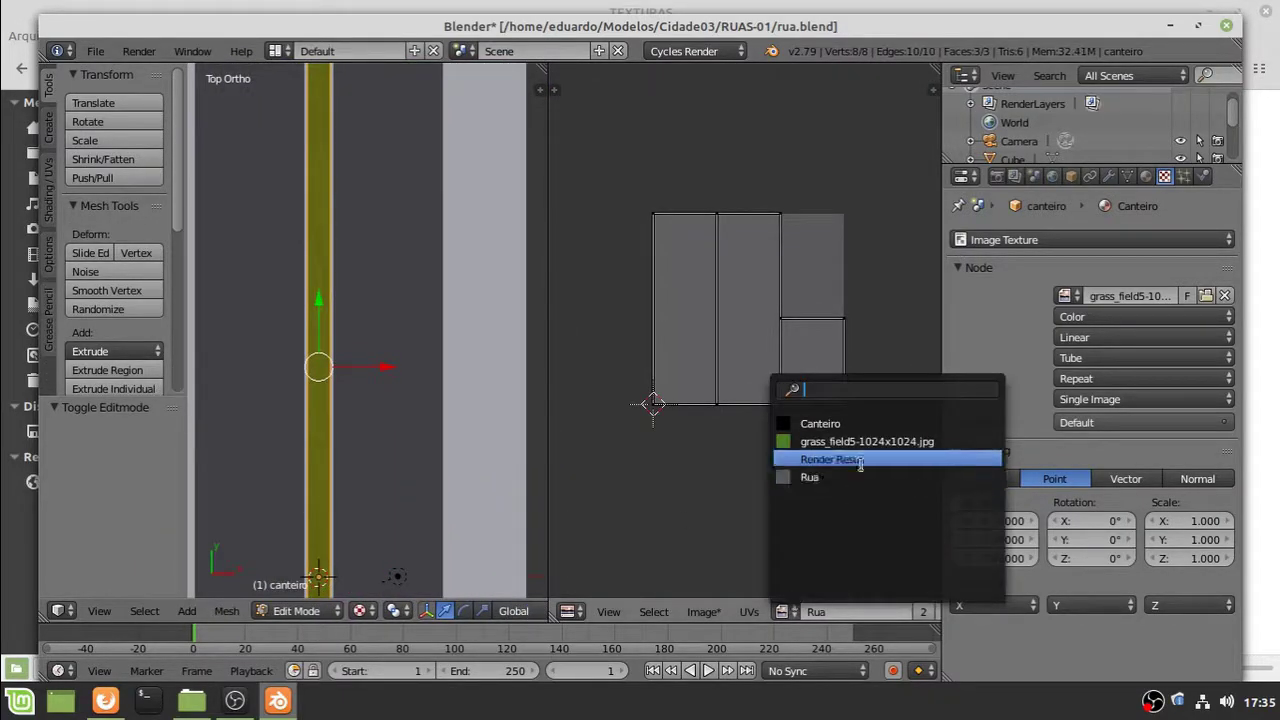
pyautogui.click(860, 443)
pyautogui.scroll(7, 391, 552)
pyautogui.keyDown('shift'); pyautogui.moveTo(390, 552); pyautogui.dragTo(517, 371, button='middle'); pyautogui.keyUp('shift')
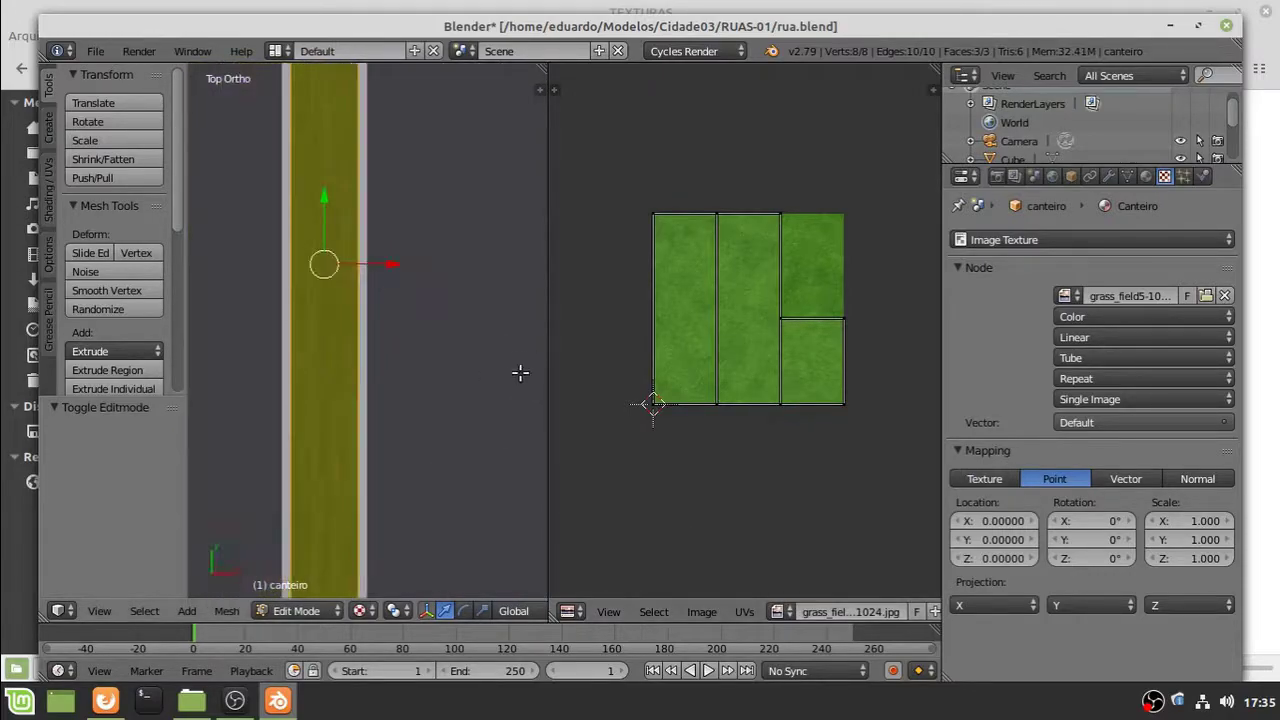
pyautogui.press('u')
pyautogui.click(484, 402)
pyautogui.press('u')
pyautogui.click(432, 470)
pyautogui.press('Tab')
# Fly along the street to examine the newly mapped grass on the median
pyautogui.moveTo(528, 506); pyautogui.dragTo(443, 371, button='middle')
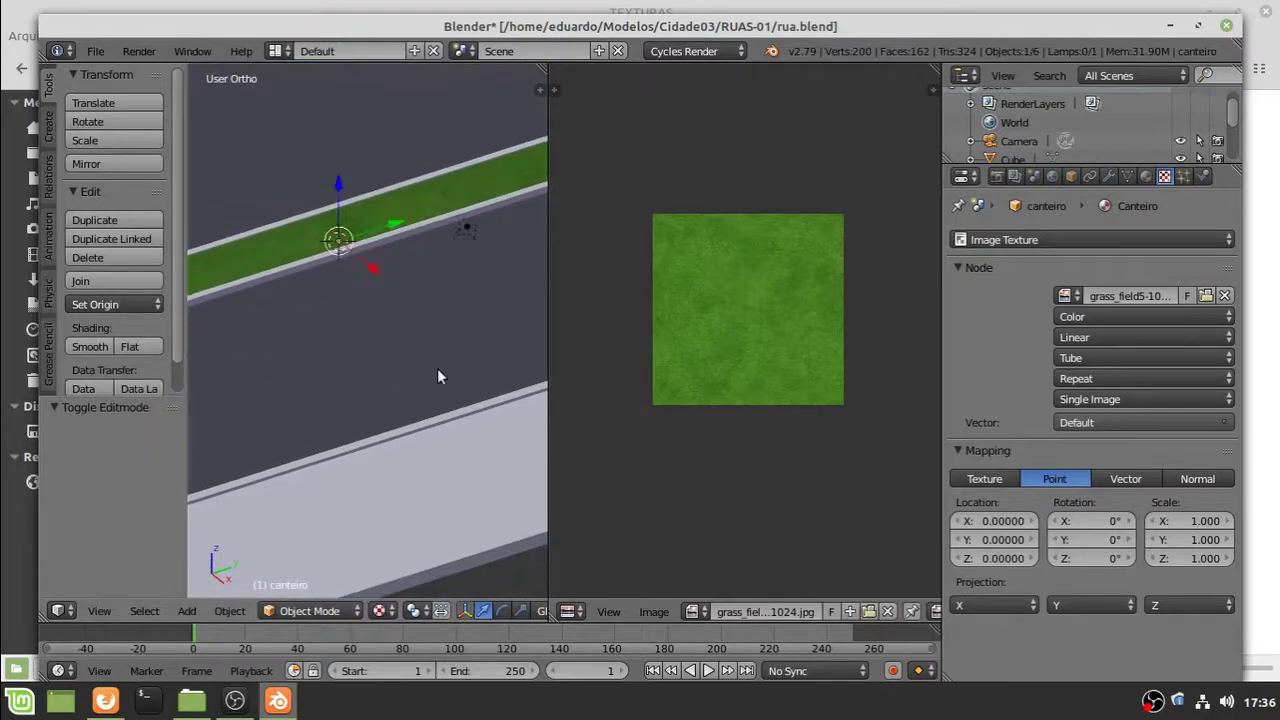
pyautogui.hotkey('shift', 'f')
pyautogui.press('e')
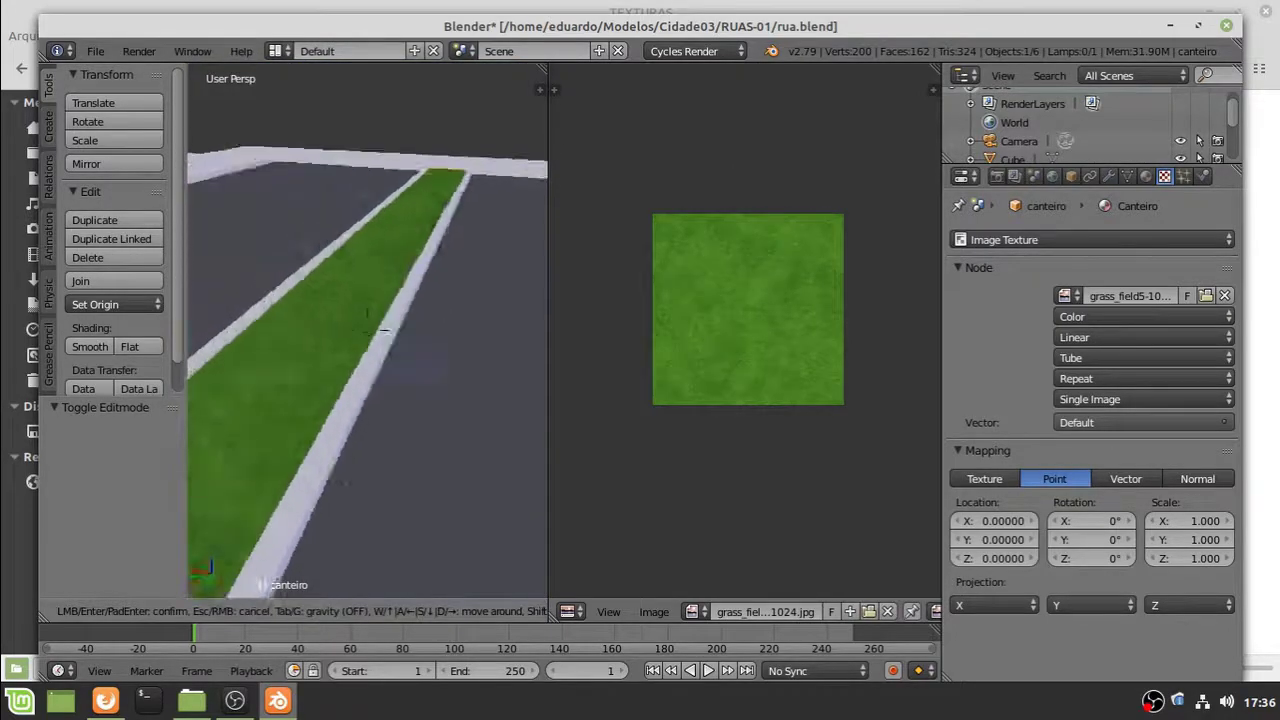
pyautogui.press('s')
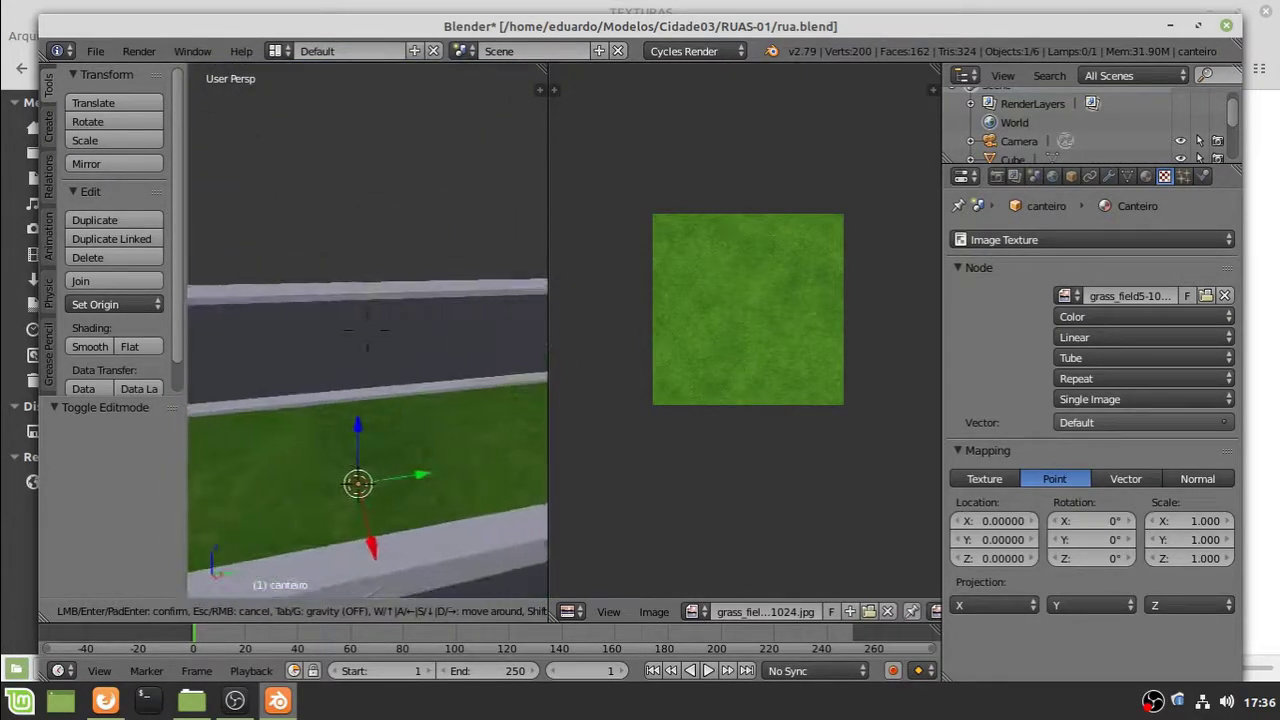
pyautogui.press('s')
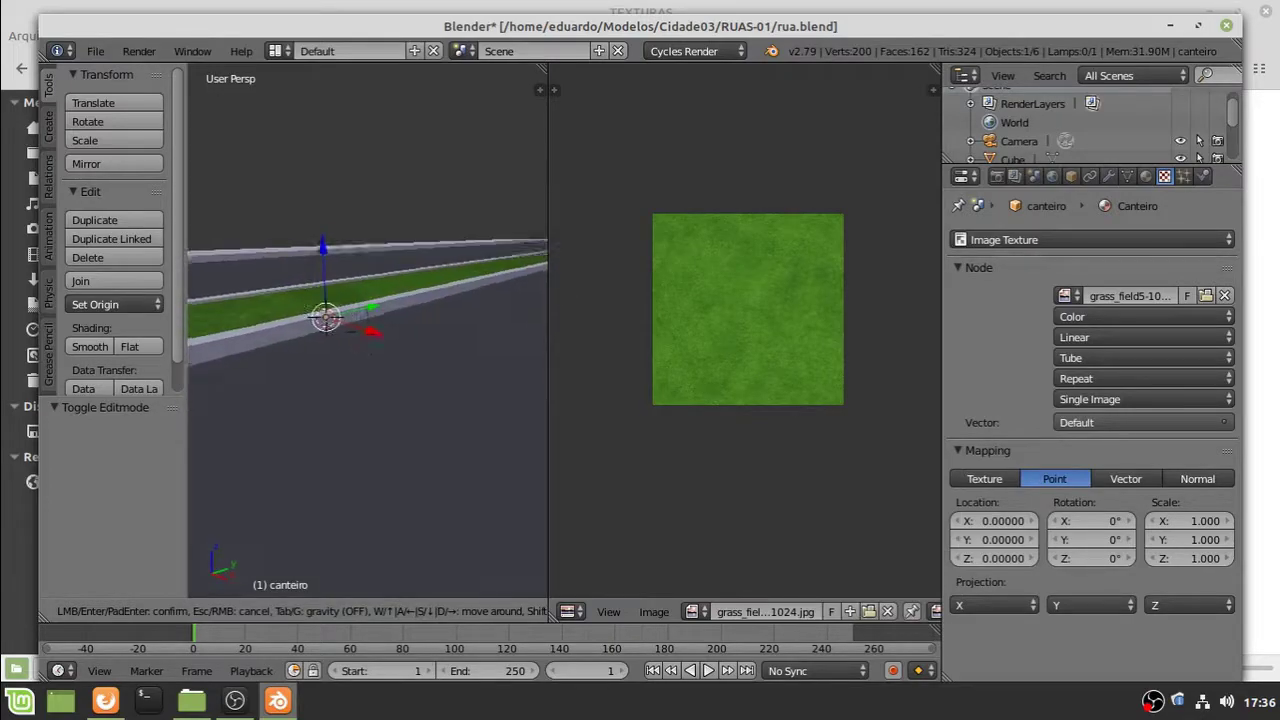
pyautogui.press('w')
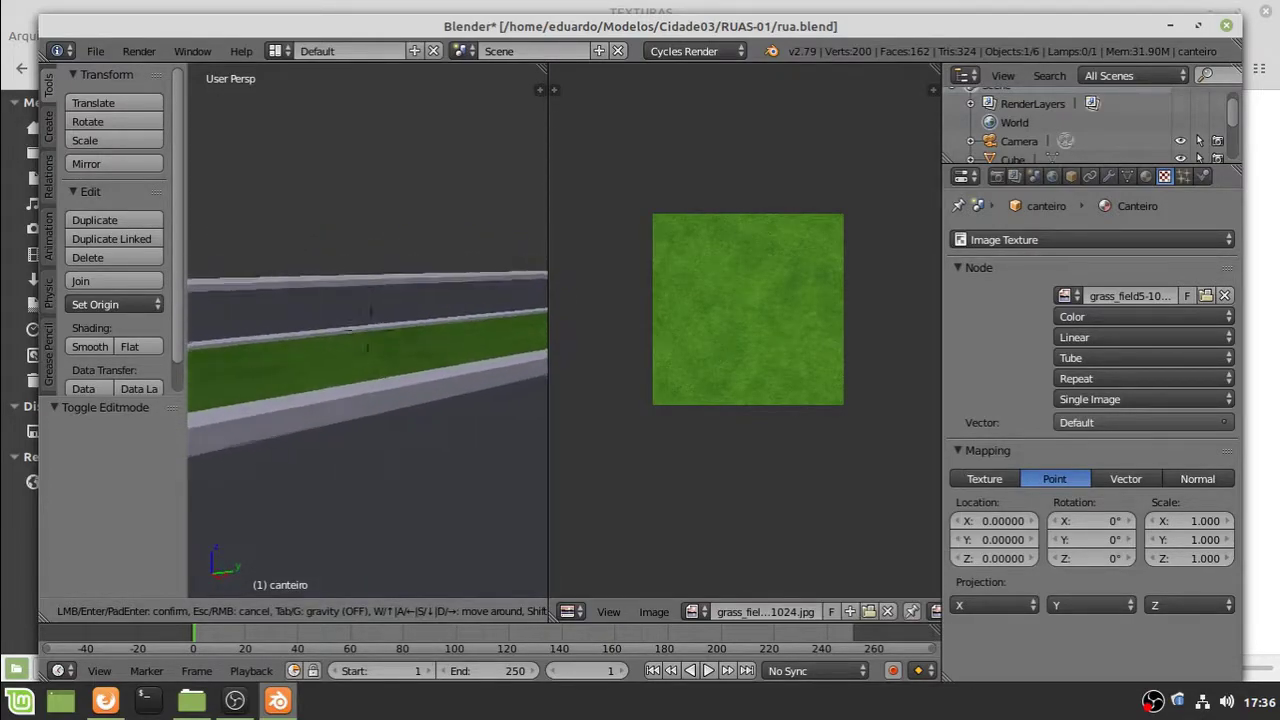
pyautogui.click(367, 330)
# Return the grass texture to Flat projection and try the Generated image source before going back to Single Image
pyautogui.click(1165, 352)
pyautogui.click(1130, 315)
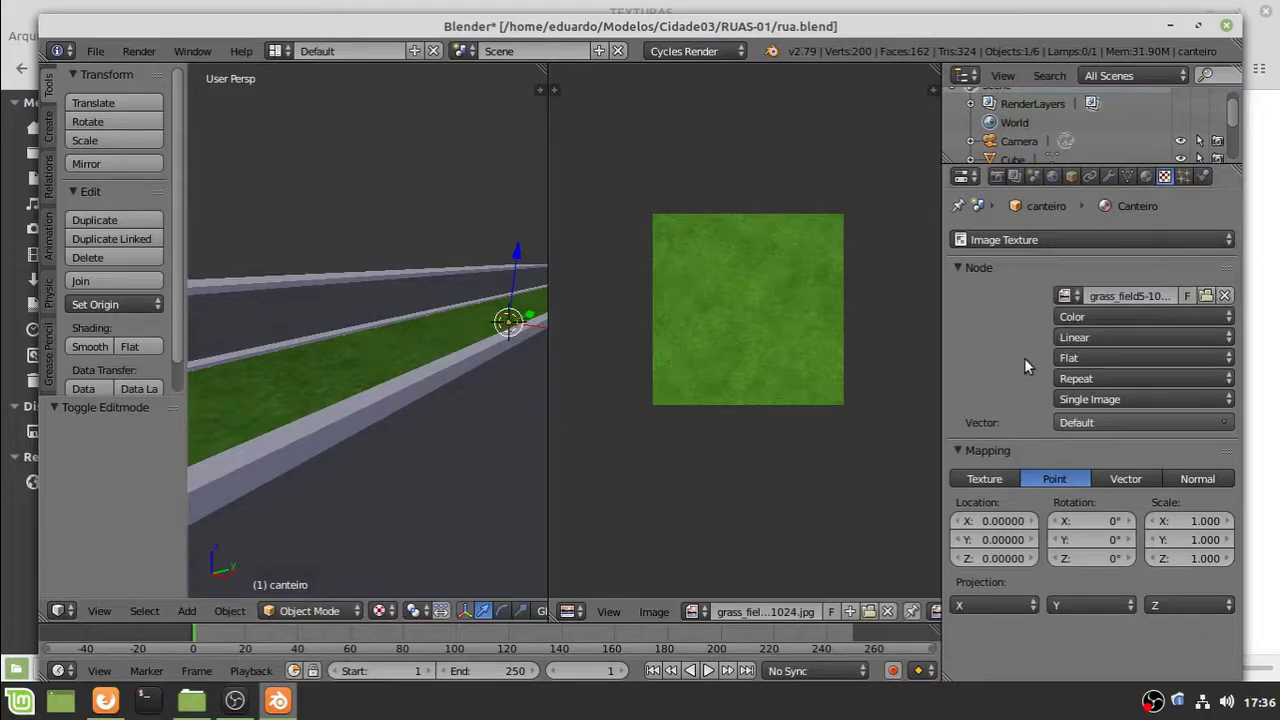
pyautogui.click(1146, 176)
pyautogui.click(1168, 557)
pyautogui.click(1162, 480)
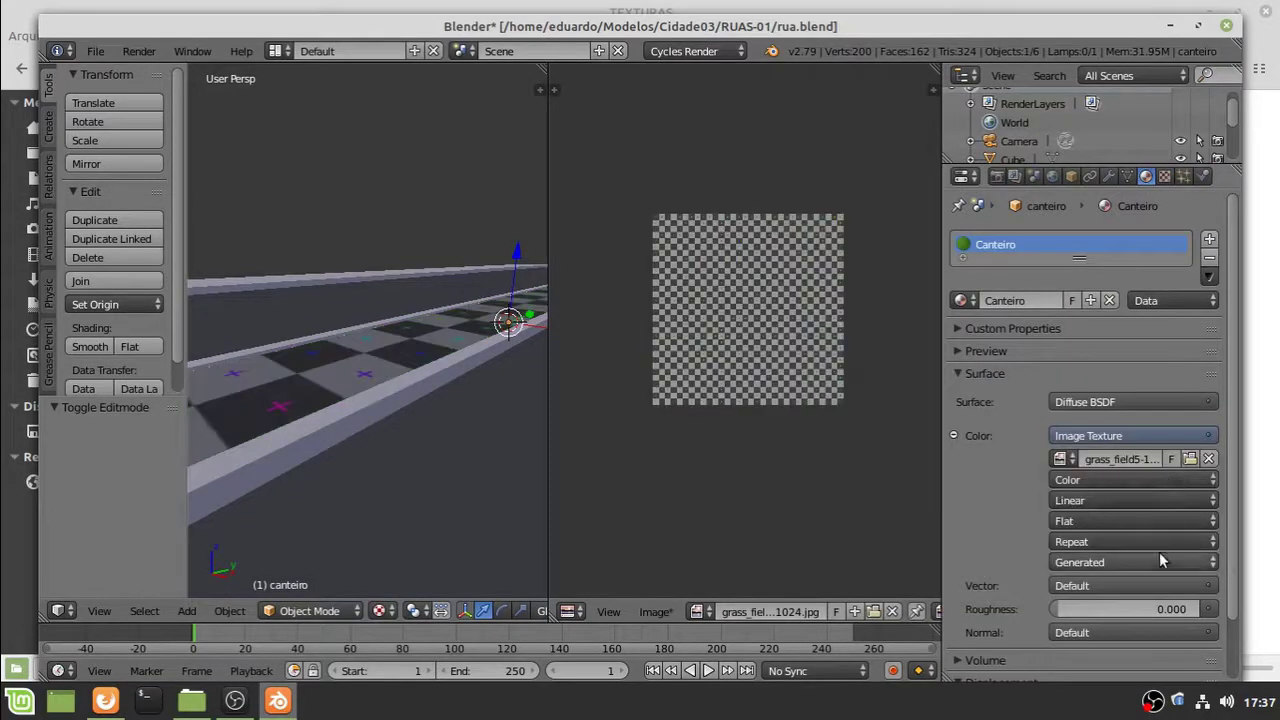
pyautogui.click(1161, 556)
pyautogui.click(1142, 538)
# Load grass_field5-1024x1024.jpg into the Canteiro material again and show it behind the canteiro's UVs in Edit Mode
pyautogui.click(692, 611)
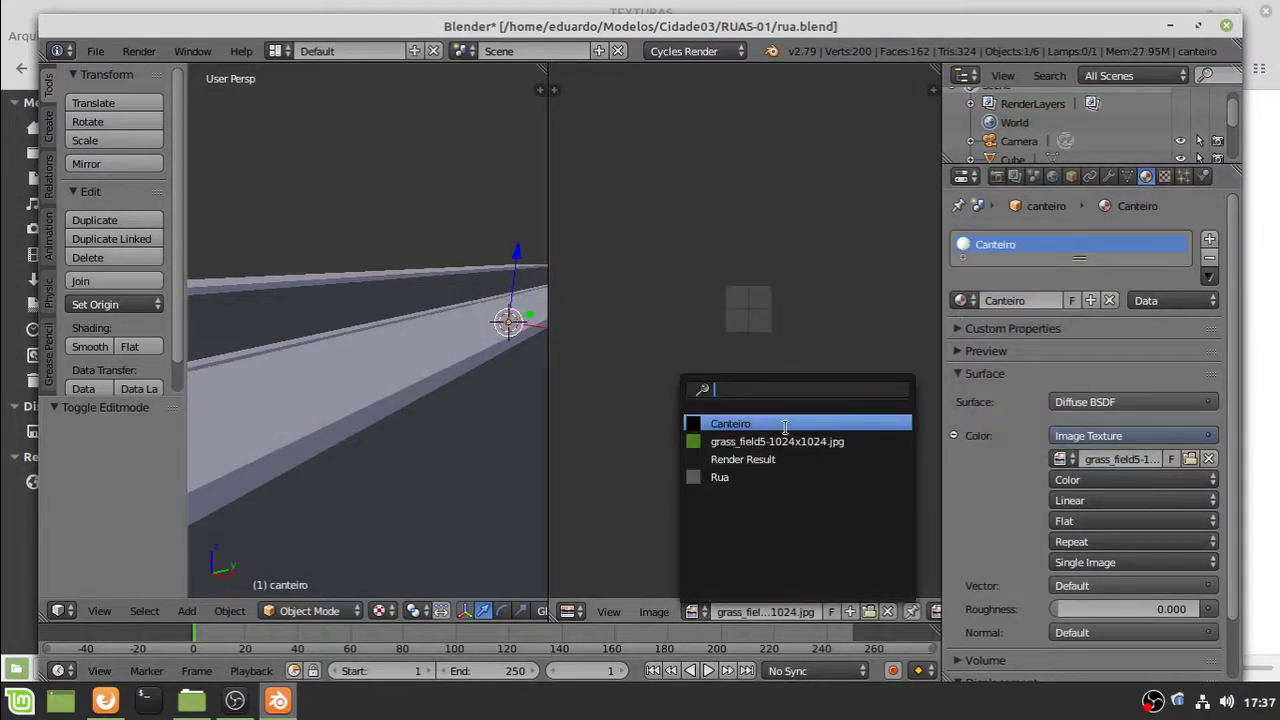
pyautogui.press('Tab')
pyautogui.click(1060, 482)
pyautogui.click(1135, 503)
pyautogui.click(1189, 482)
pyautogui.click(356, 183)
pyautogui.click(369, 202)
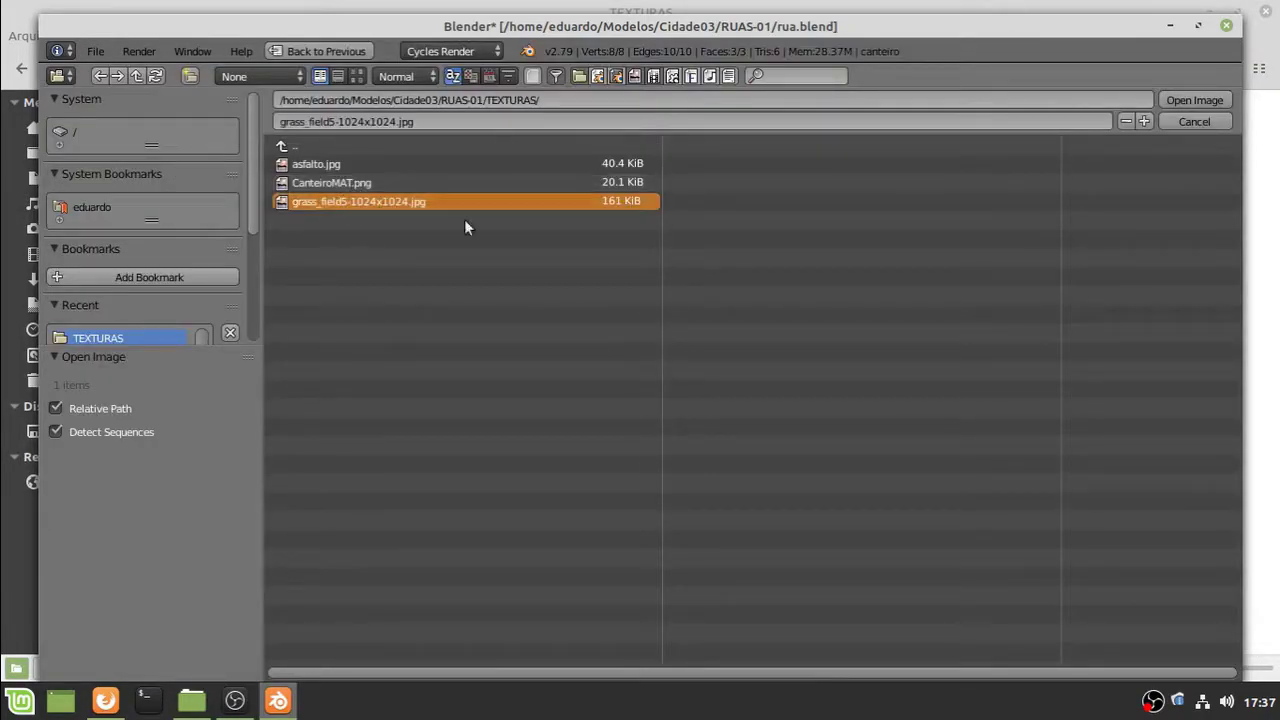
pyautogui.click(1194, 100)
pyautogui.click(782, 611)
pyautogui.click(842, 458)
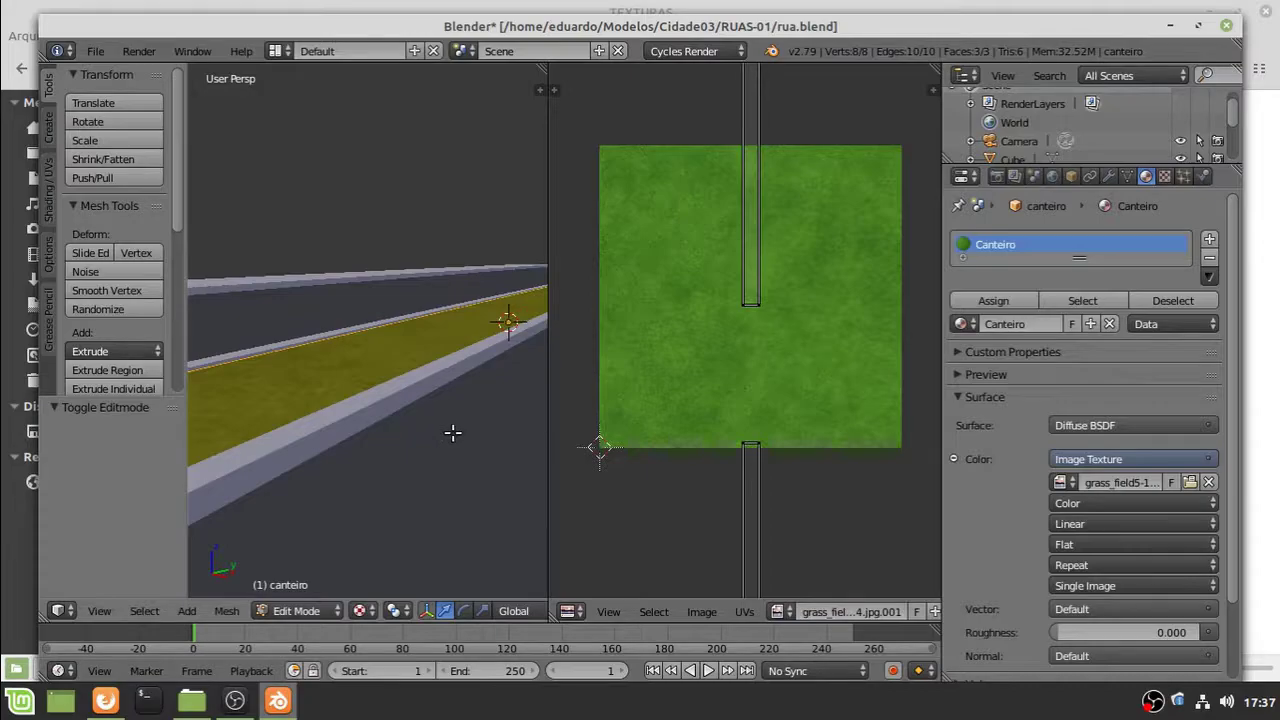
# Try to unwrap the canteiro mesh with Follow Active Quads
pyautogui.press('Tab')
pyautogui.press('Tab')
pyautogui.press('u')
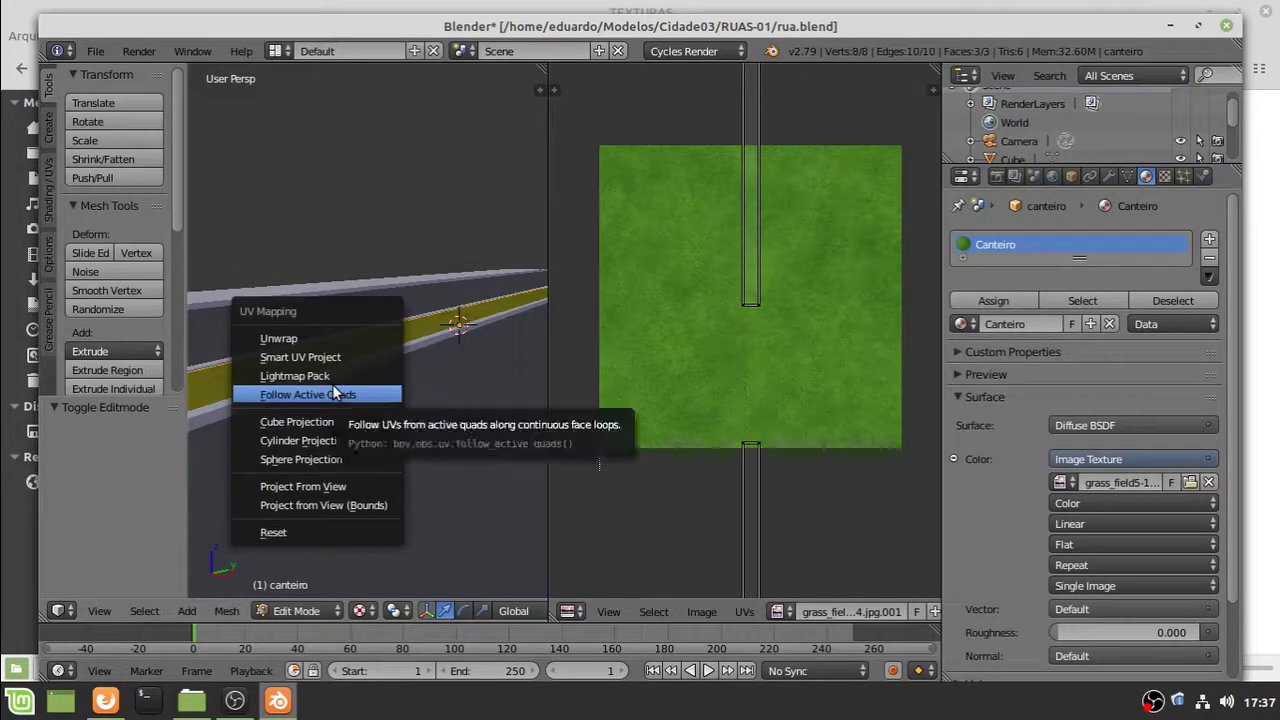
pyautogui.click(338, 394)
pyautogui.moveTo(334, 449); pyautogui.dragTo(426, 493, button='middle')
# Scale up all of the canteiro's UV islands over the grass image and return to Object Mode
pyautogui.press('a')
pyautogui.press('s')
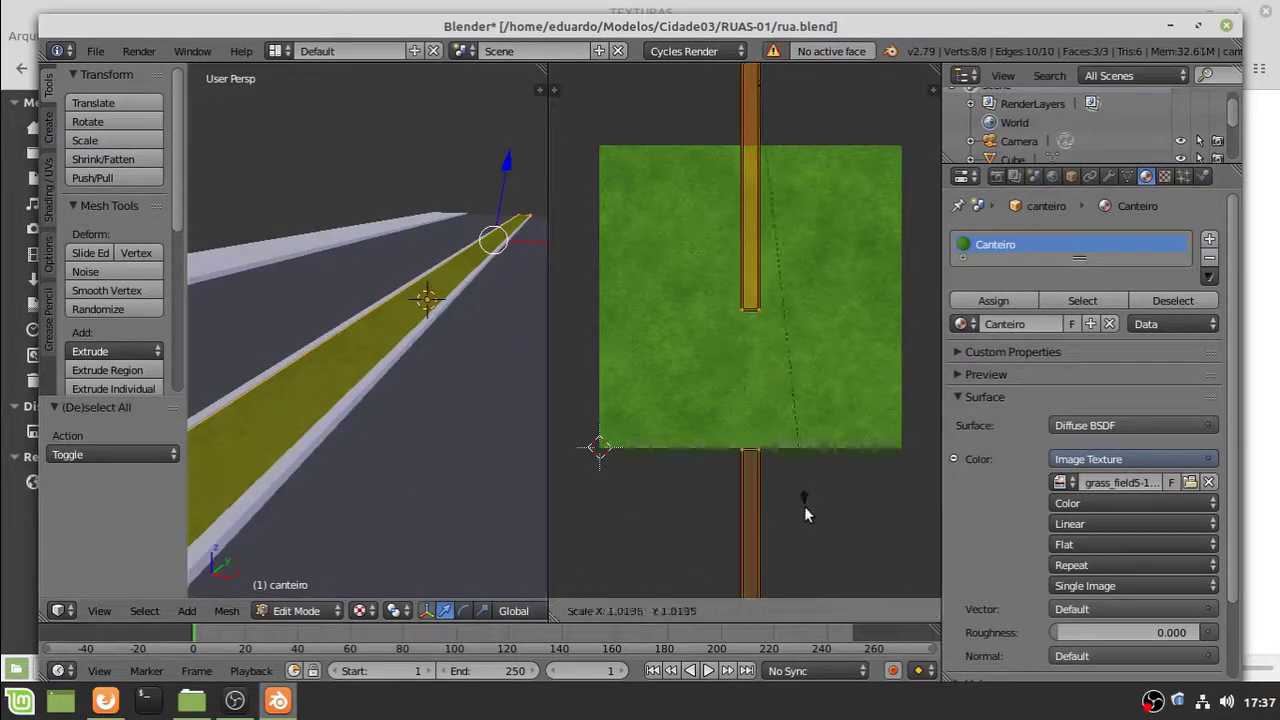
pyautogui.rightClick(658, 306)
pyautogui.press('s')
pyautogui.press('x')
pyautogui.rightClick(897, 267)
pyautogui.press('s')
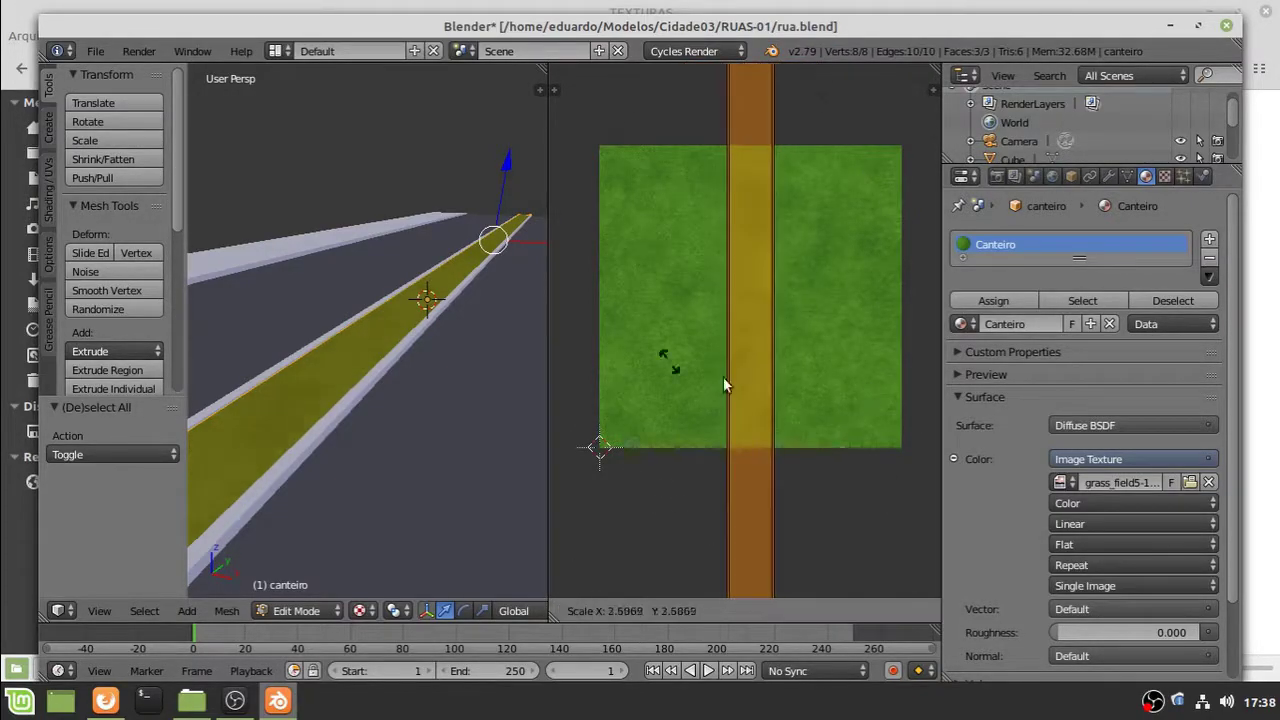
pyautogui.click(560, 371)
pyautogui.press('Tab')
# Save the grass image as CanteiroTextura.jpg in the TEXTURAS folder and return the canteiro to Object Mode
pyautogui.keyDown('shift'); pyautogui.moveTo(403, 405); pyautogui.dragTo(468, 284, button='middle'); pyautogui.keyUp('shift')
pyautogui.hotkey('shift', 'f')
pyautogui.press('w')
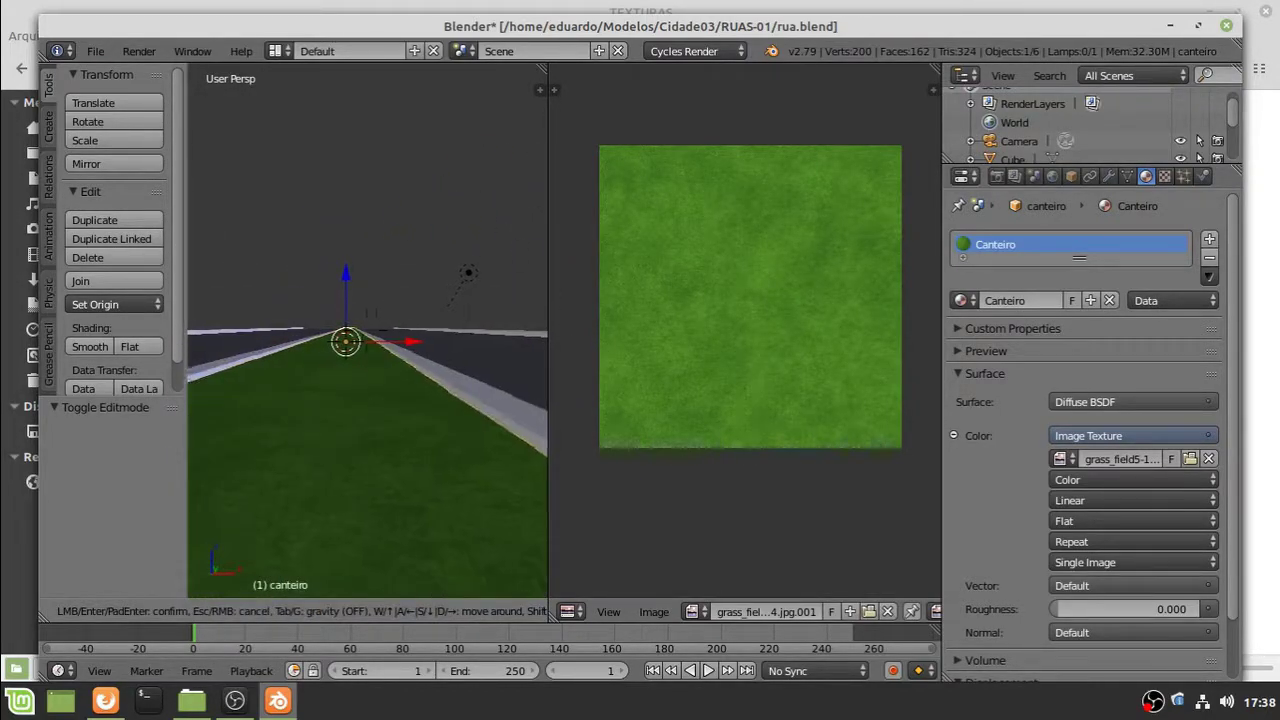
pyautogui.click(244, 277)
pyautogui.click(654, 611)
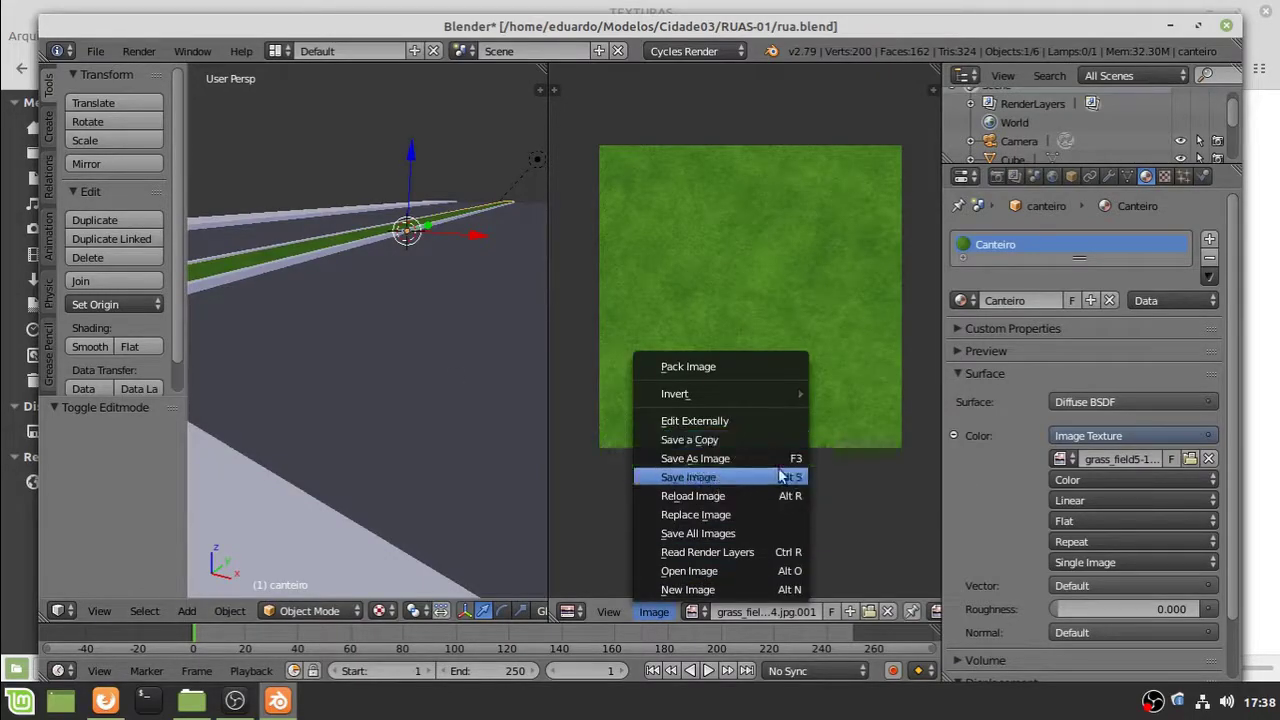
pyautogui.click(700, 458)
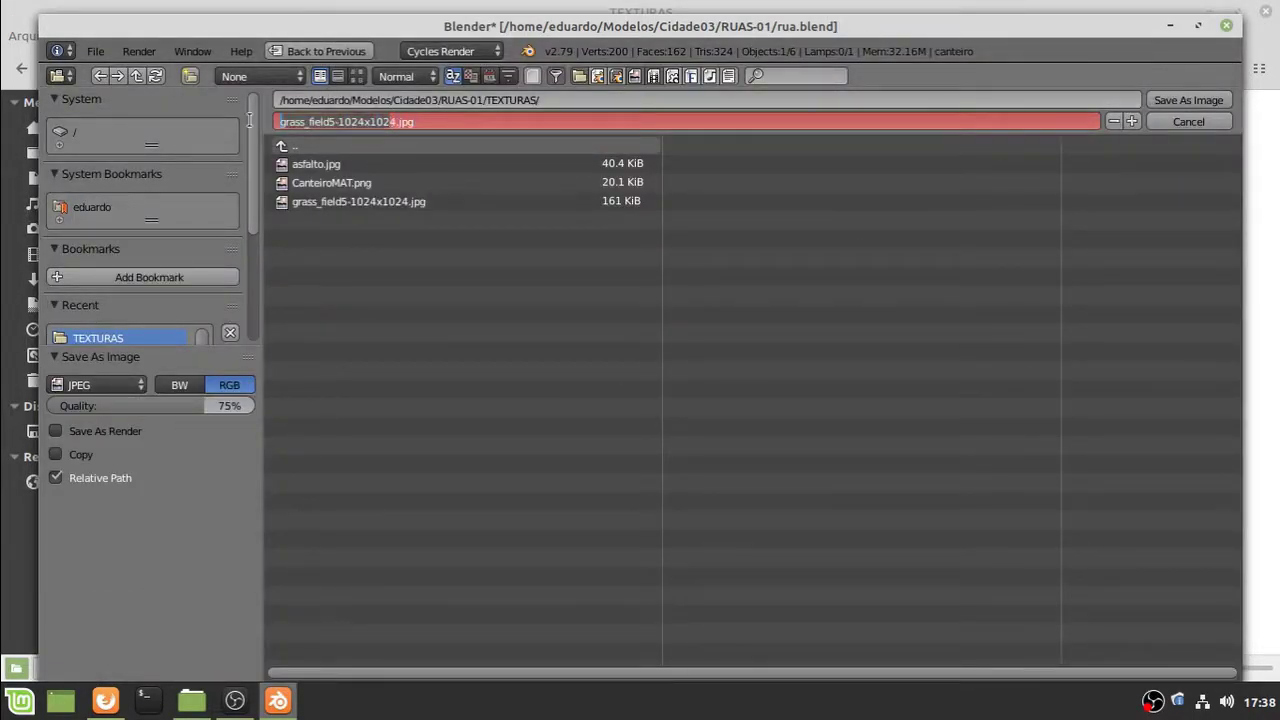
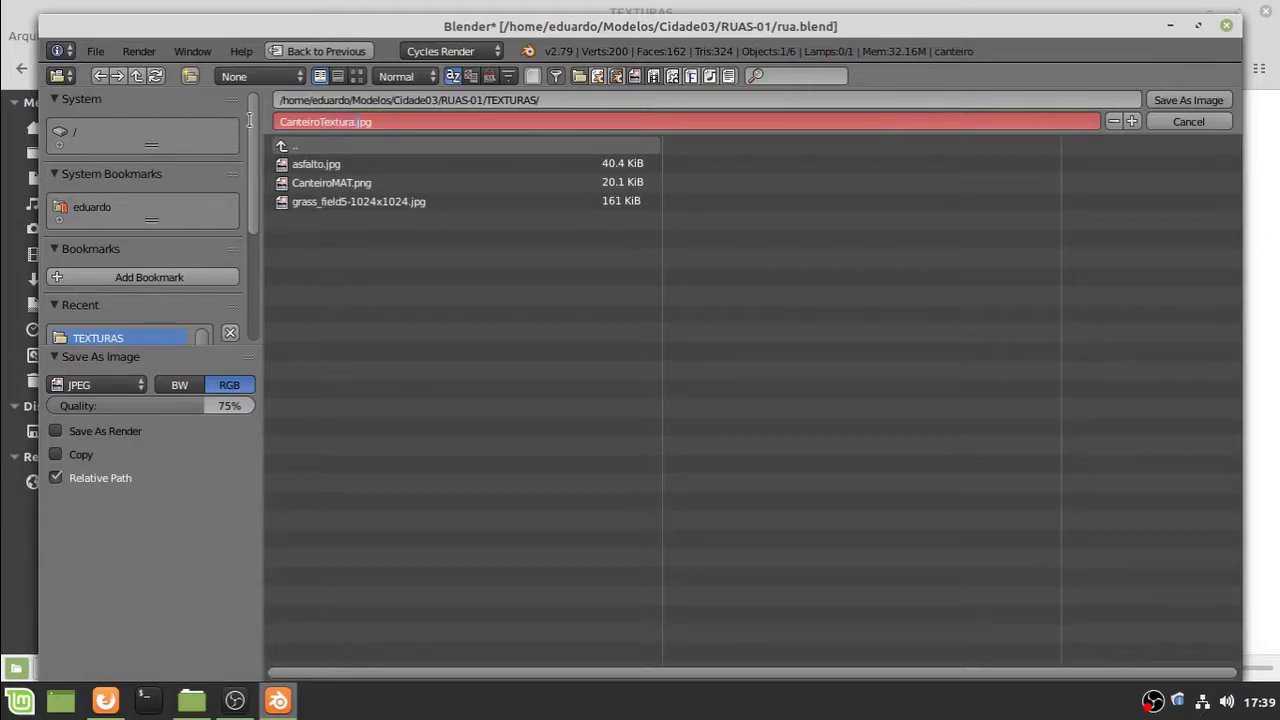
pyautogui.press('Return')
pyautogui.click(1180, 121)
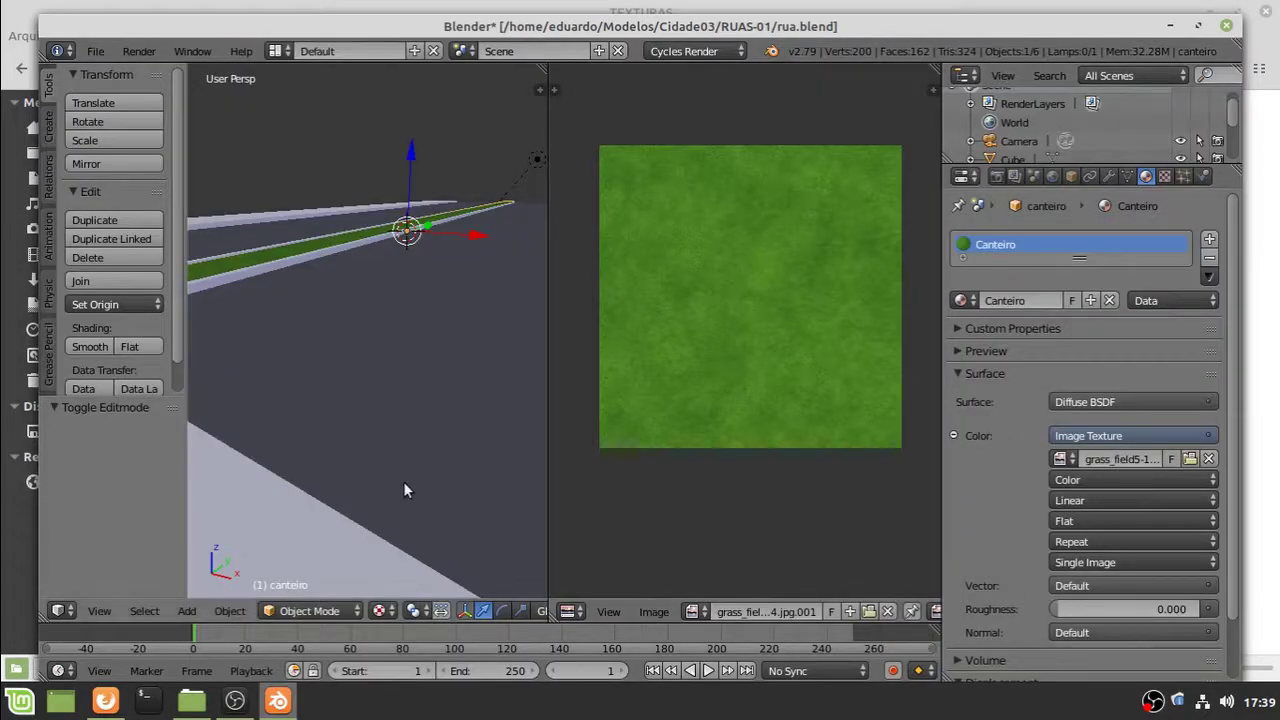
pyautogui.press('Tab')
pyautogui.click(700, 611)
pyautogui.click(761, 460)
pyautogui.click(1184, 101)
pyautogui.scroll(-3, 483, 309)
pyautogui.press('Tab')
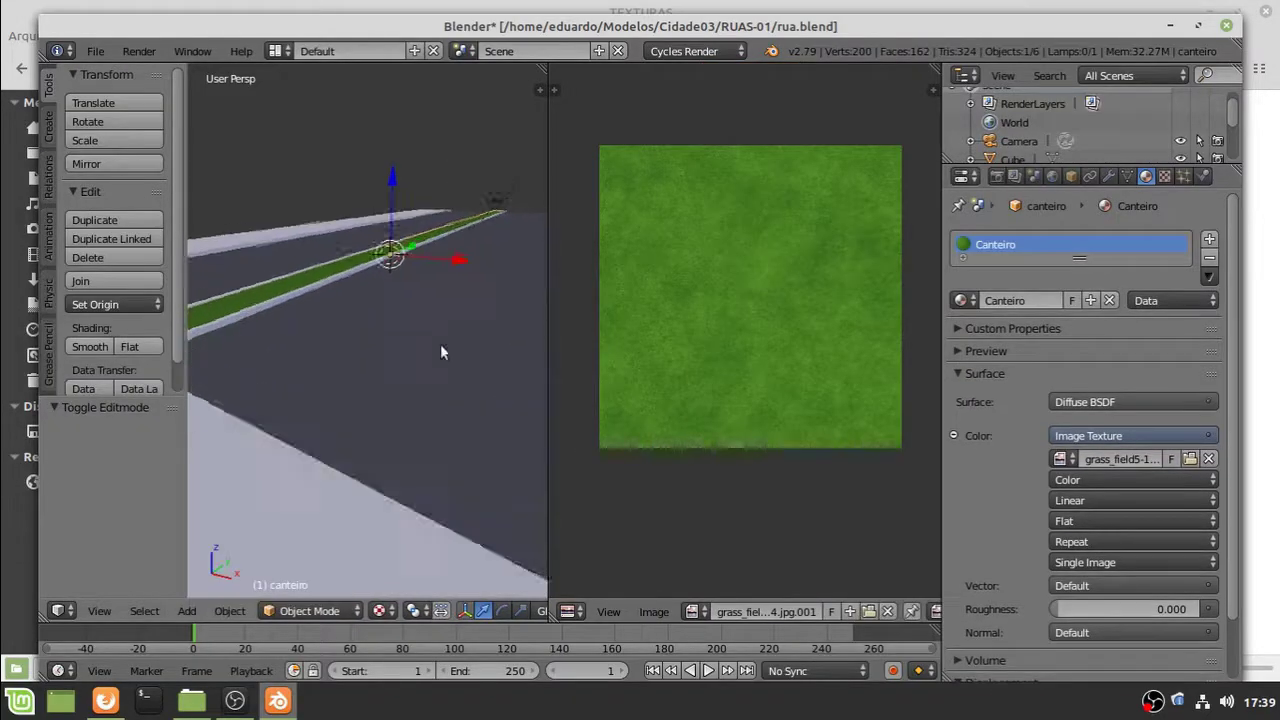
# Enter Edit Mode on the Rua object and replace its texture image with Asfalto_Padrão.jpg from the images folder
pyautogui.rightClick(443, 356)
pyautogui.press('Tab')
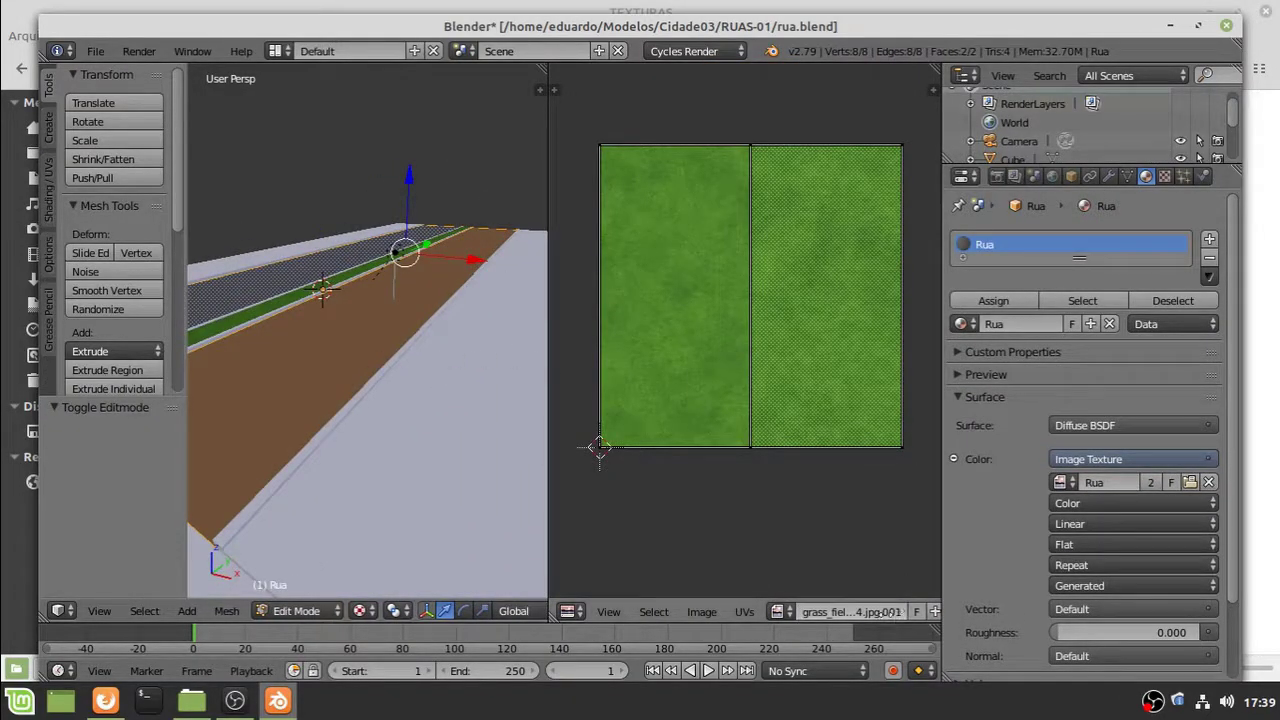
pyautogui.click(1164, 176)
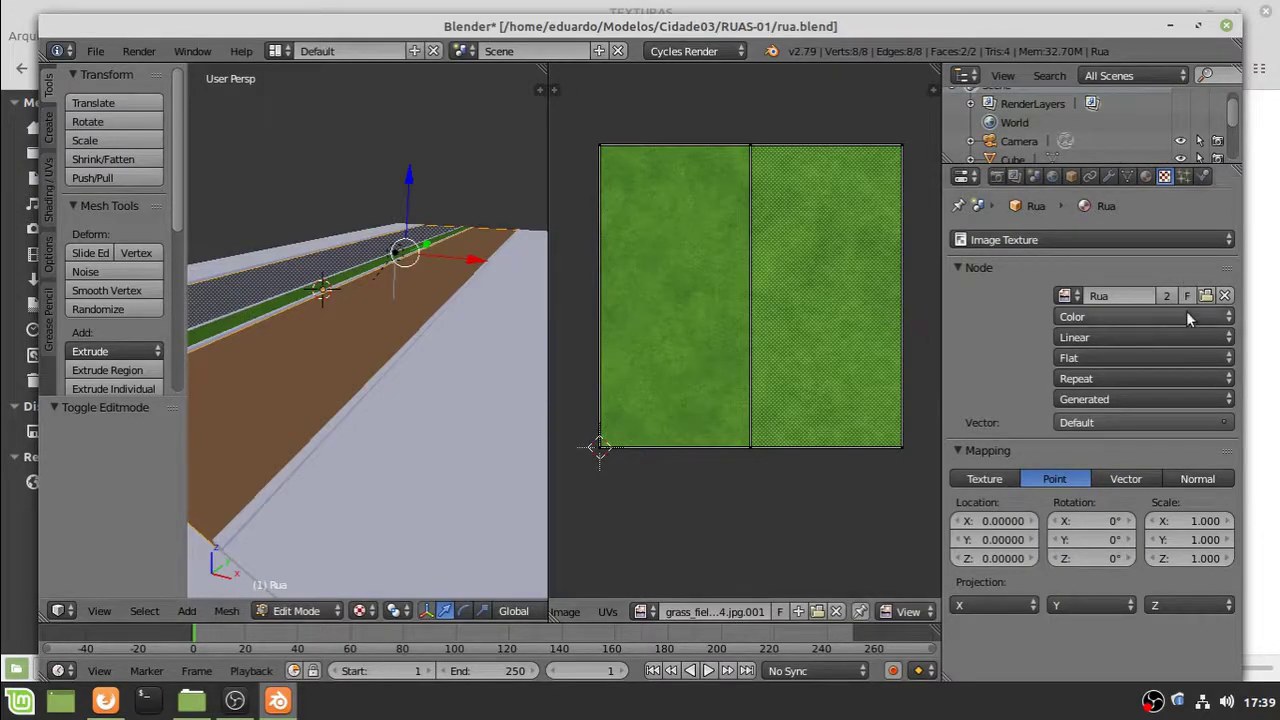
pyautogui.click(1227, 300)
pyautogui.click(1215, 296)
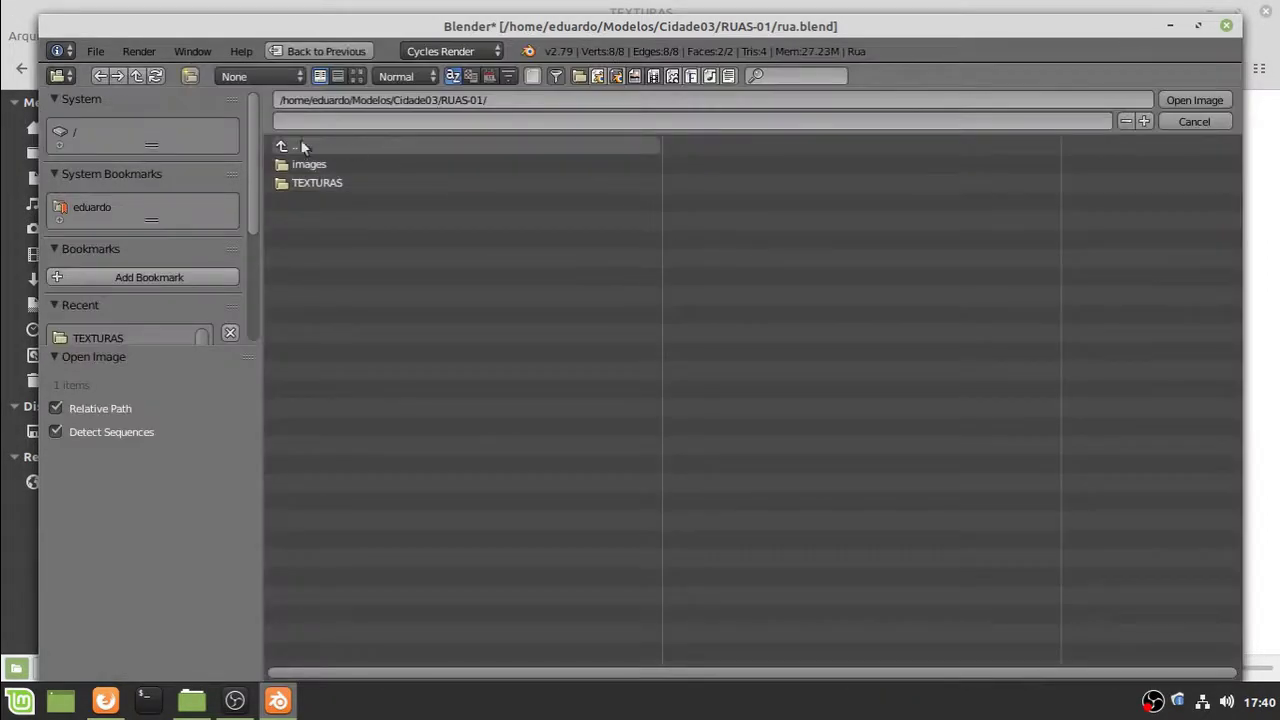
pyautogui.click(322, 51)
pyautogui.click(1170, 297)
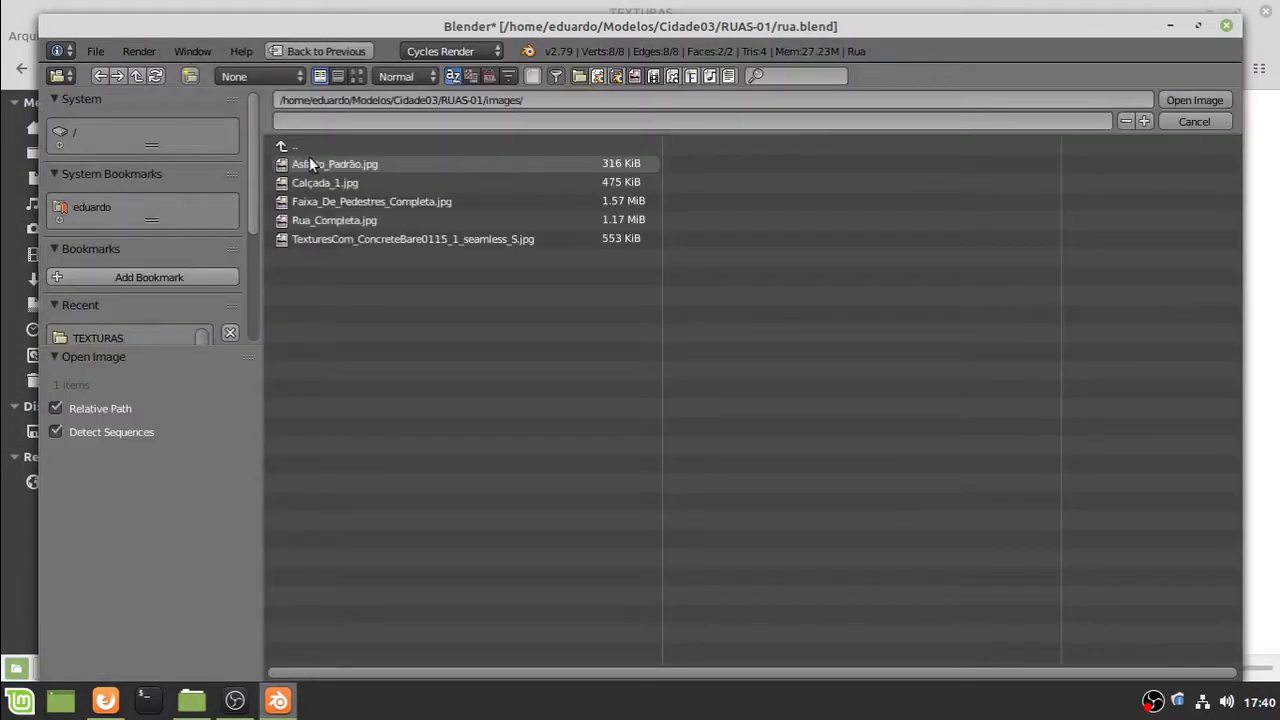
pyautogui.click(1194, 100)
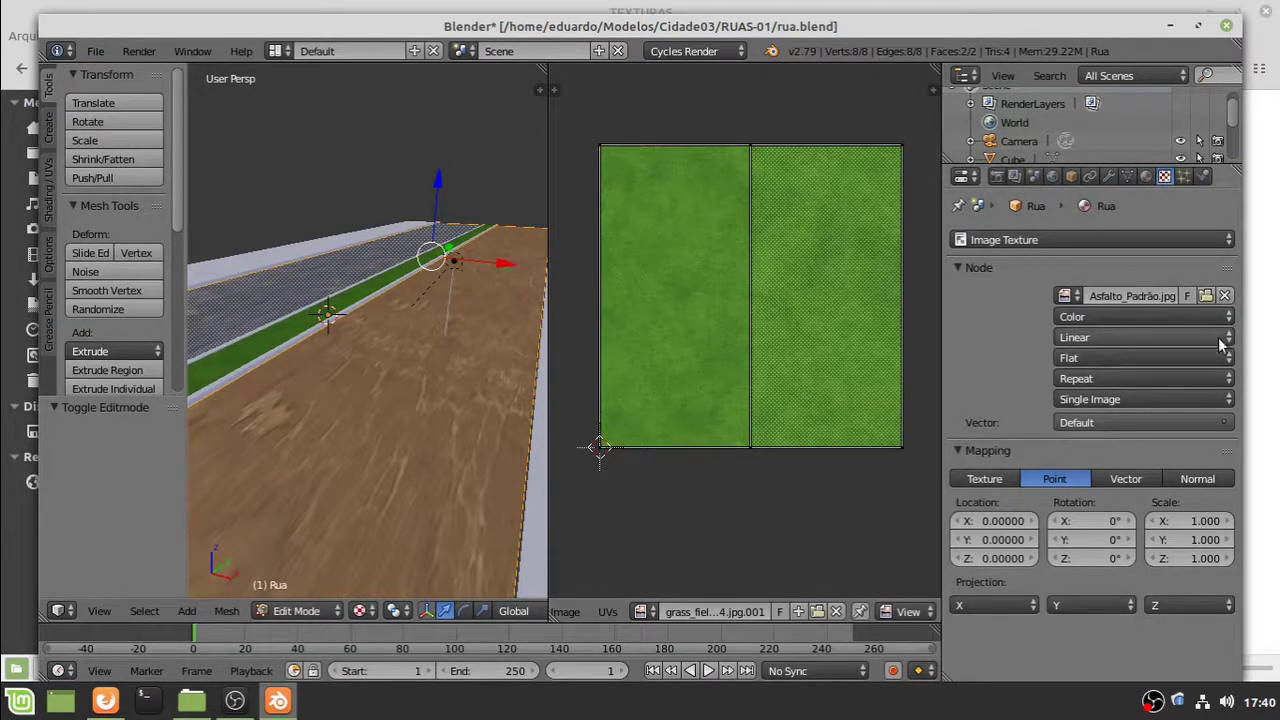
# Unlink Asfalto_Padrão.jpg from the Rua material and display it behind the road's UVs
pyautogui.click(1224, 296)
pyautogui.click(1146, 176)
pyautogui.click(1155, 461)
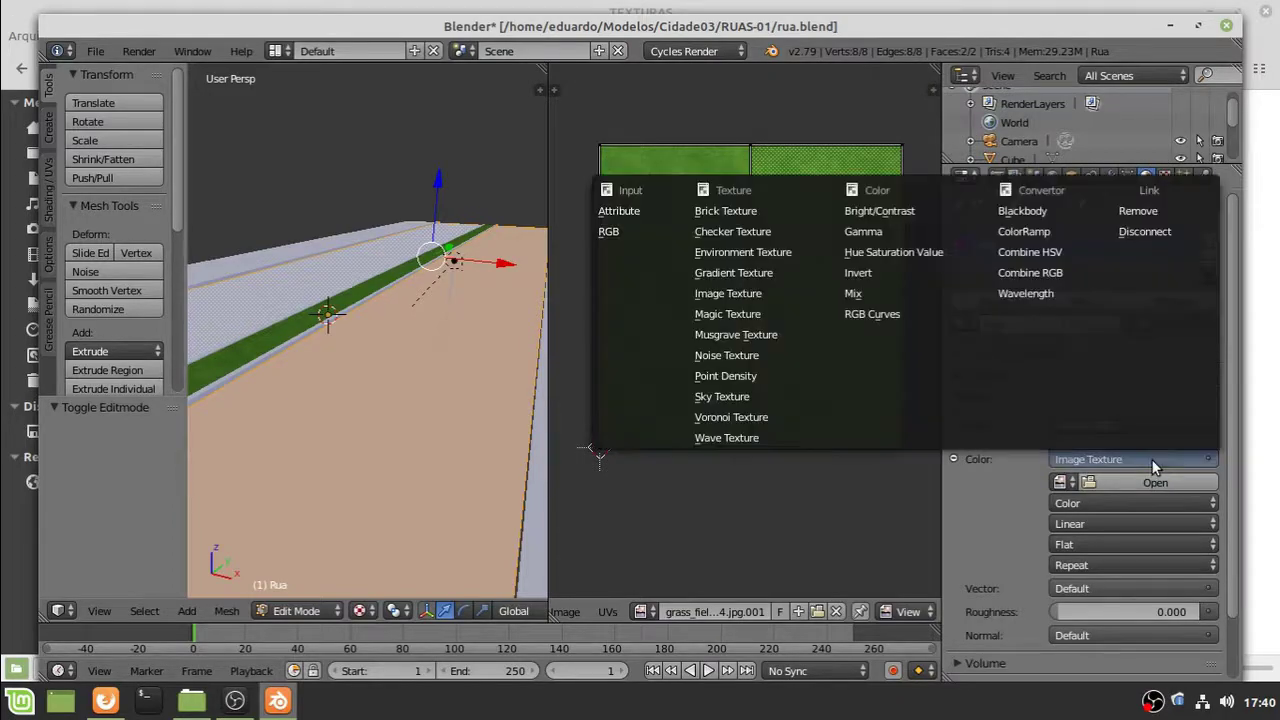
pyautogui.click(641, 611)
pyautogui.click(700, 420)
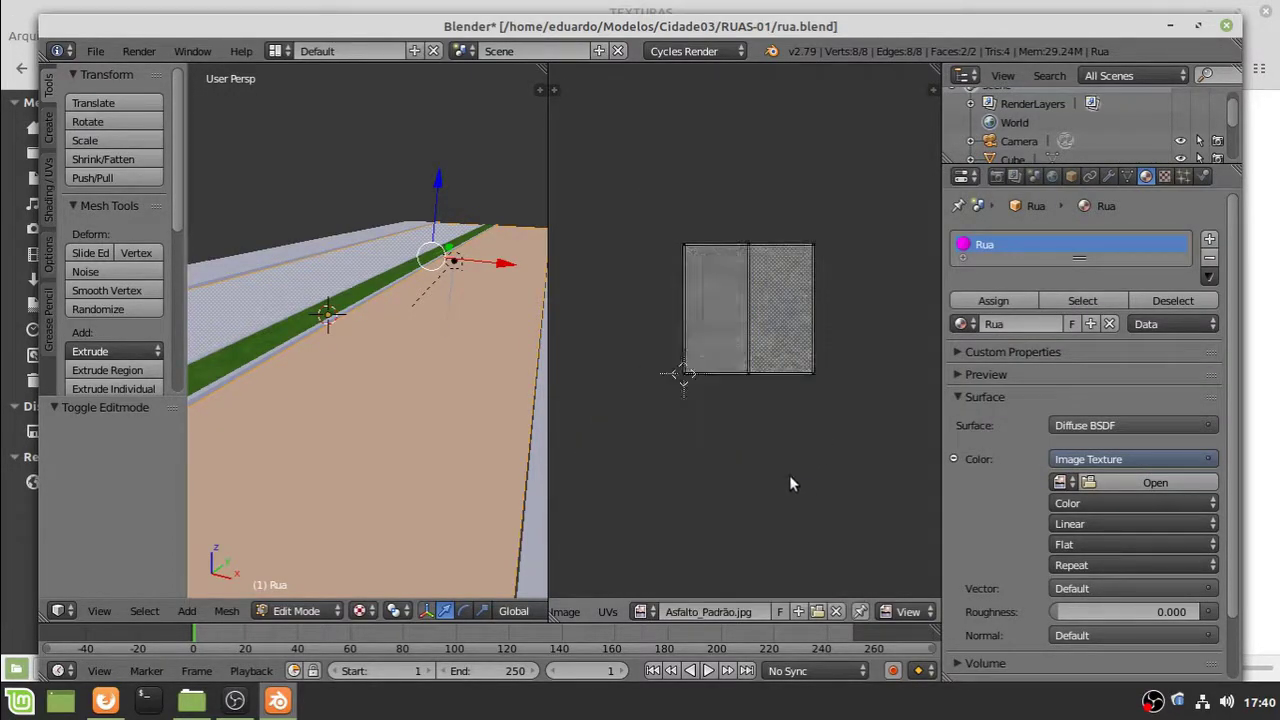
pyautogui.click(191, 700)
pyautogui.click(230, 145)
pyautogui.click(278, 700)
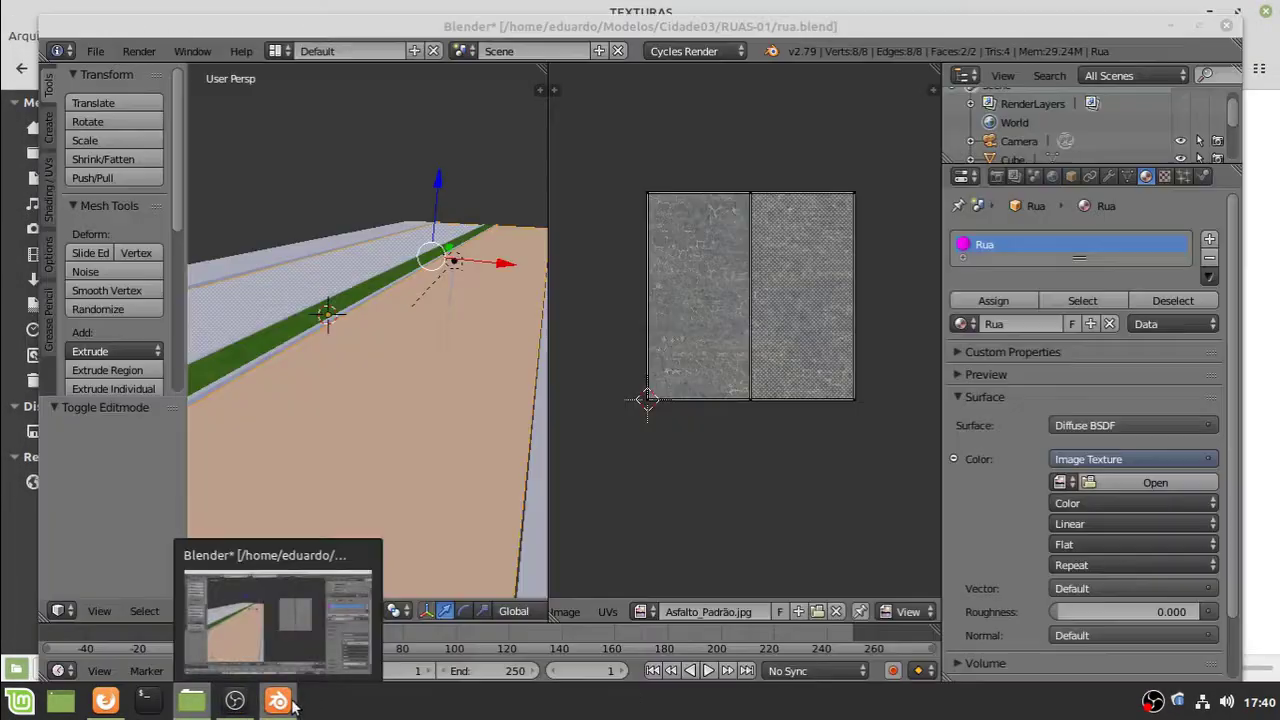
# Load asfalto.jpg from the TEXTURAS folder into the Rua material's image texture
pyautogui.click(1155, 482)
pyautogui.click(343, 175)
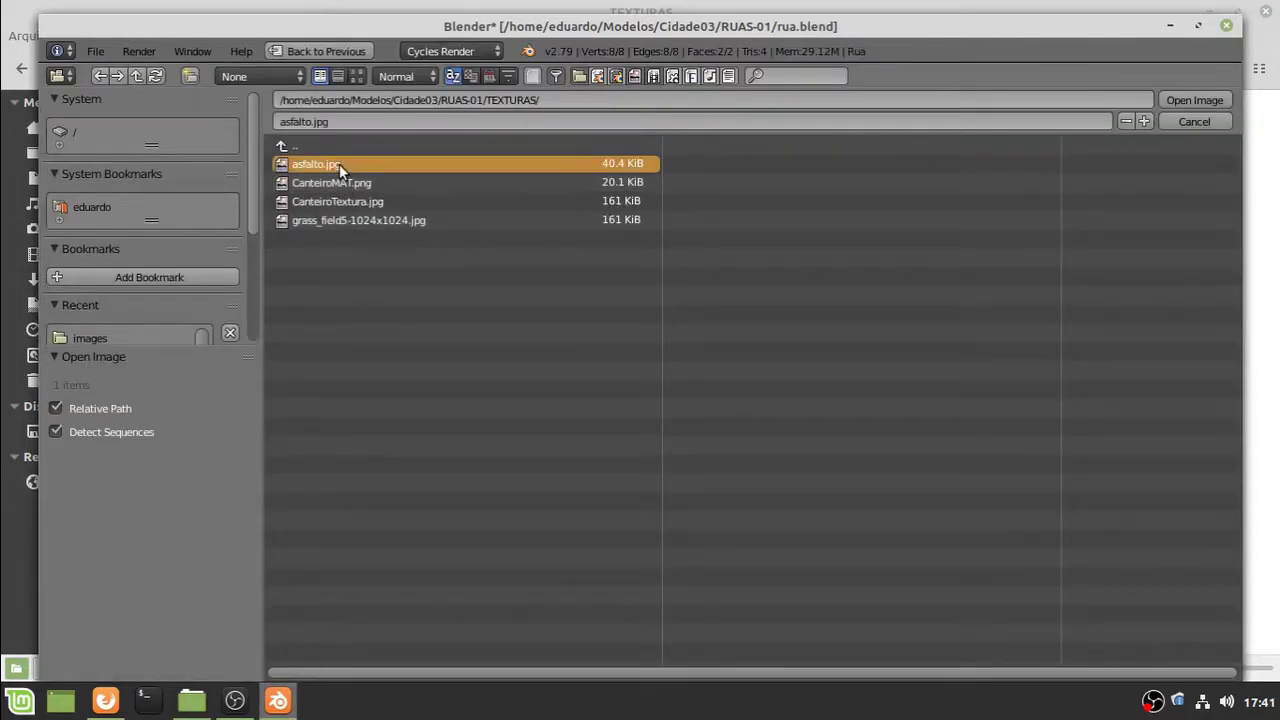
pyautogui.click(339, 164)
pyautogui.click(1218, 101)
pyautogui.scroll(-2, 529, 488)
pyautogui.press('Tab')
pyautogui.moveTo(503, 499); pyautogui.dragTo(471, 486, button='middle')
pyautogui.press('Tab')
# Display asfalto.jpg behind the Rua UVs and unwrap both lanes together with Smart UV Project
pyautogui.click(1146, 176)
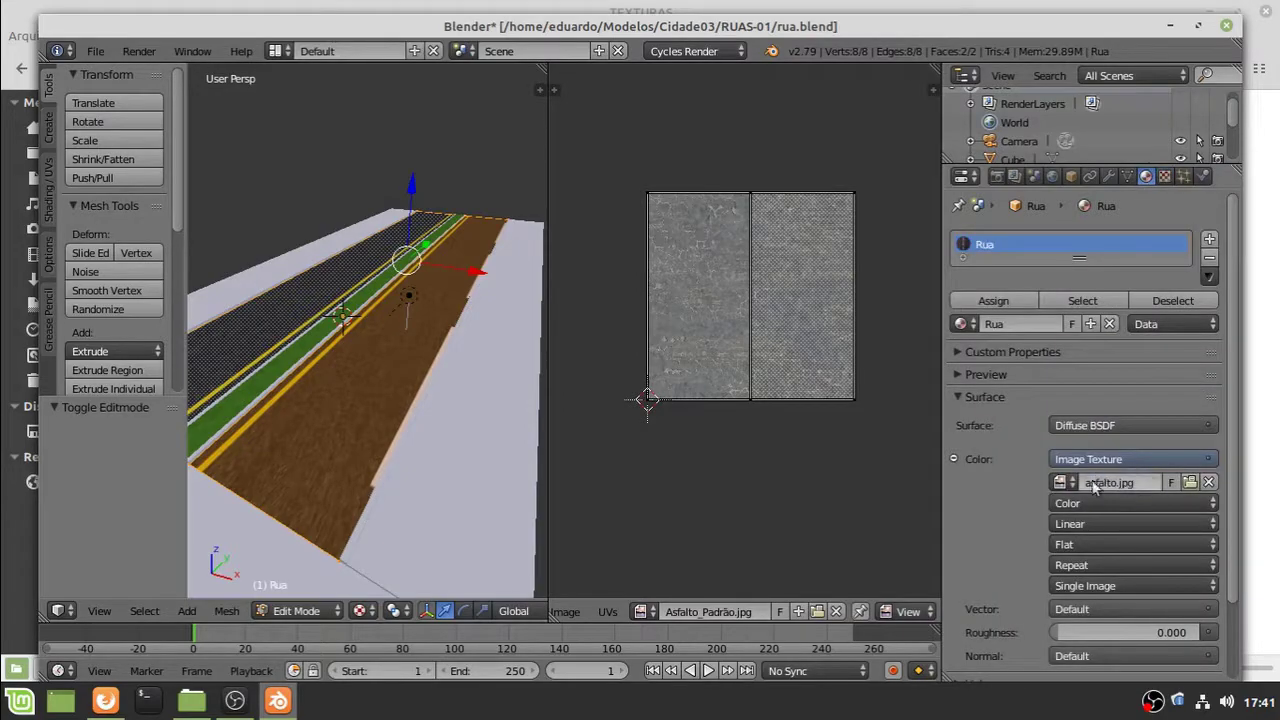
pyautogui.click(1060, 482)
pyautogui.click(642, 611)
pyautogui.click(610, 389)
pyautogui.press('u')
pyautogui.click(320, 326)
pyautogui.click(443, 458)
pyautogui.press('a')
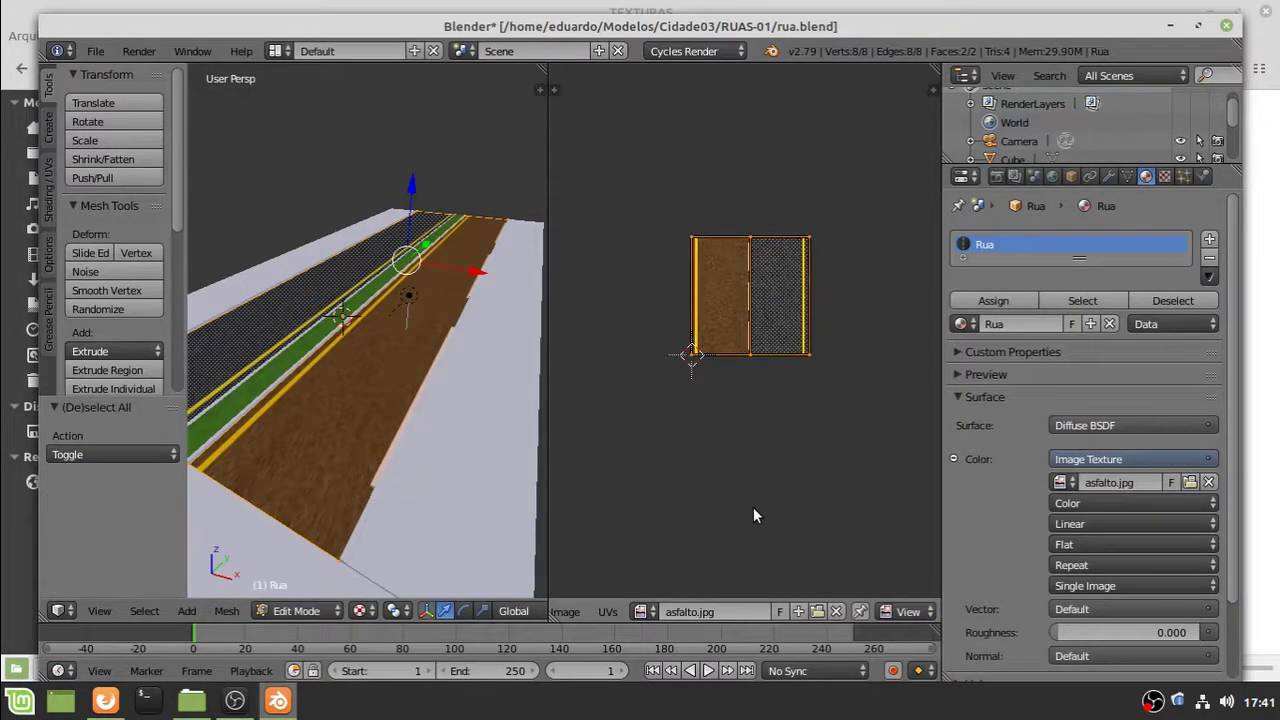
# Try to scale the Rua UVs along X and shift them across the asphalt image
pyautogui.press('s')
pyautogui.press('Escape')
pyautogui.press('s')
pyautogui.press('x')
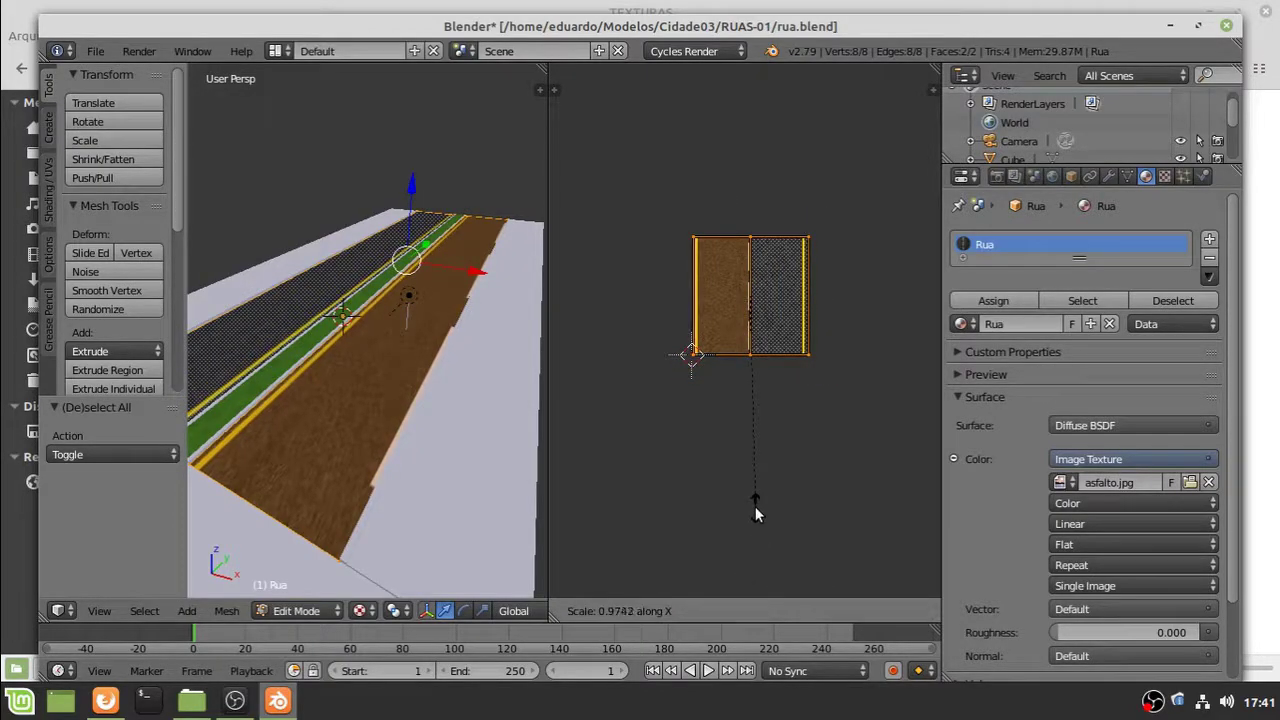
pyautogui.click(794, 461)
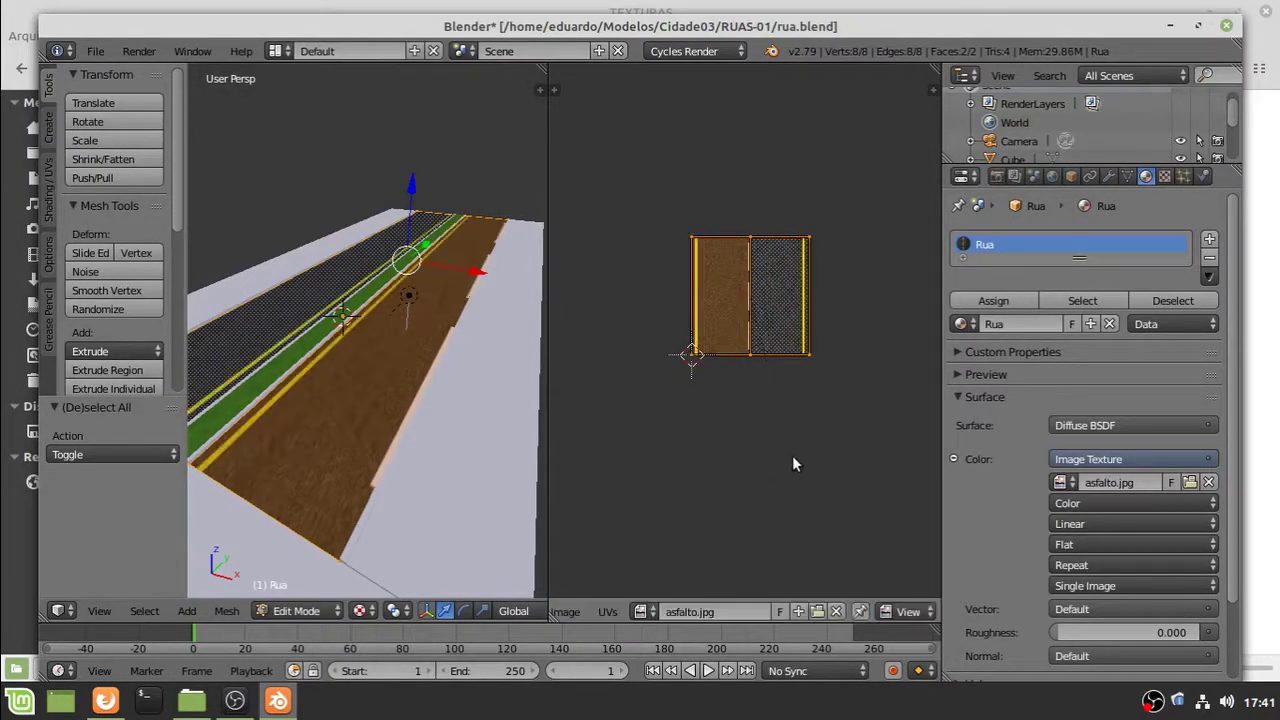
pyautogui.press('g')
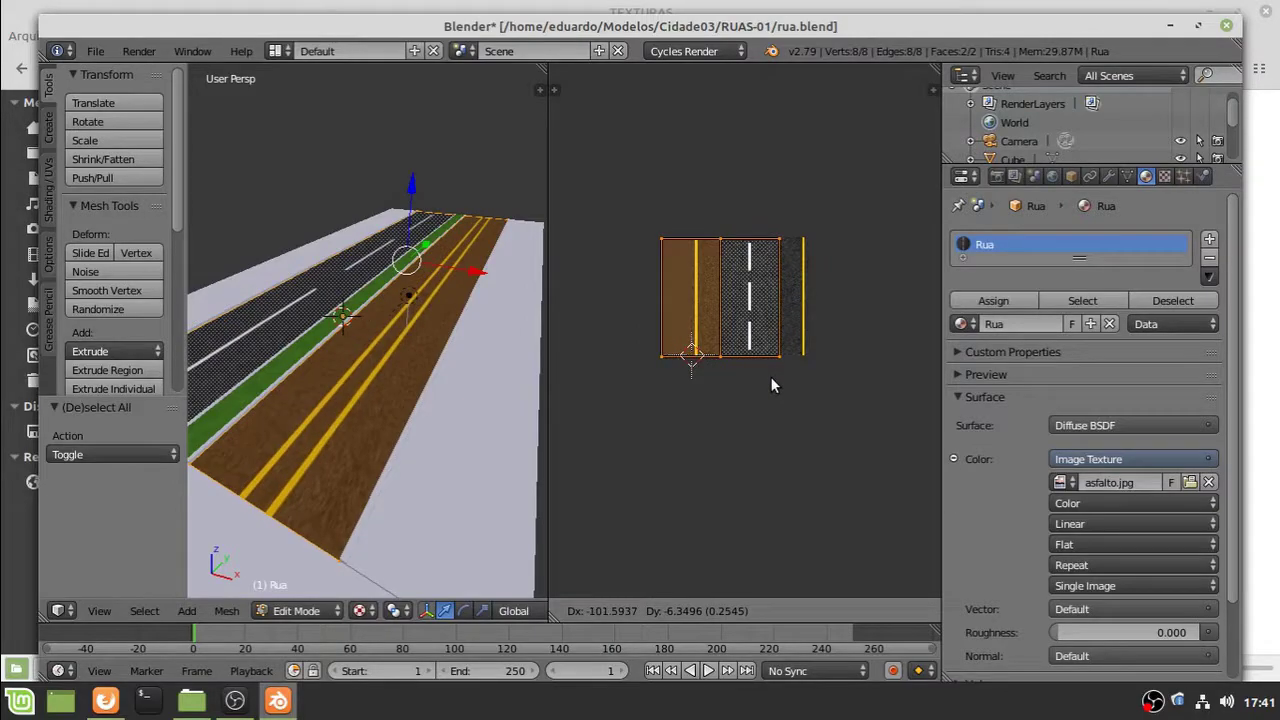
pyautogui.press('Escape')
pyautogui.press('Tab')
pyautogui.press('Tab')
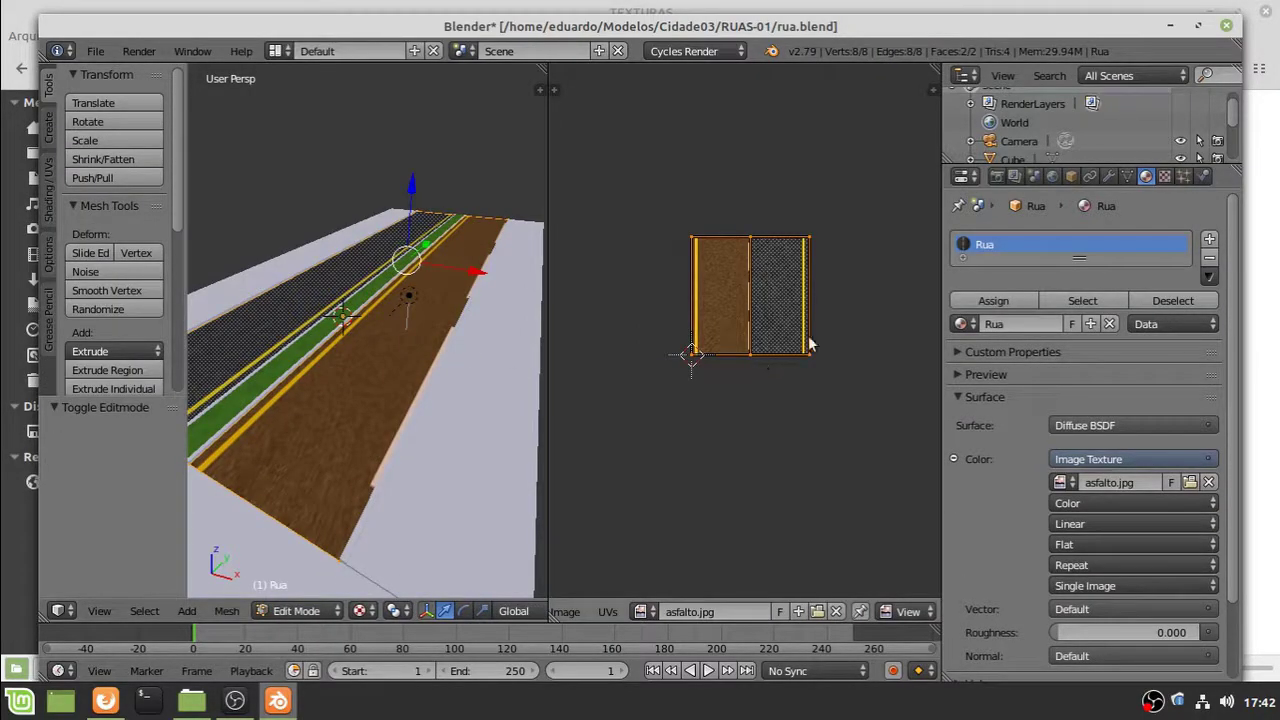
# Select only the carriageway face on the +X side of the canteiro and unwrap it with Smart UV Project
pyautogui.press('KP_7')
pyautogui.press('a')
pyautogui.moveTo(385, 375); pyautogui.dragTo(371, 297, button='middle')
pyautogui.rightClick(403, 380)
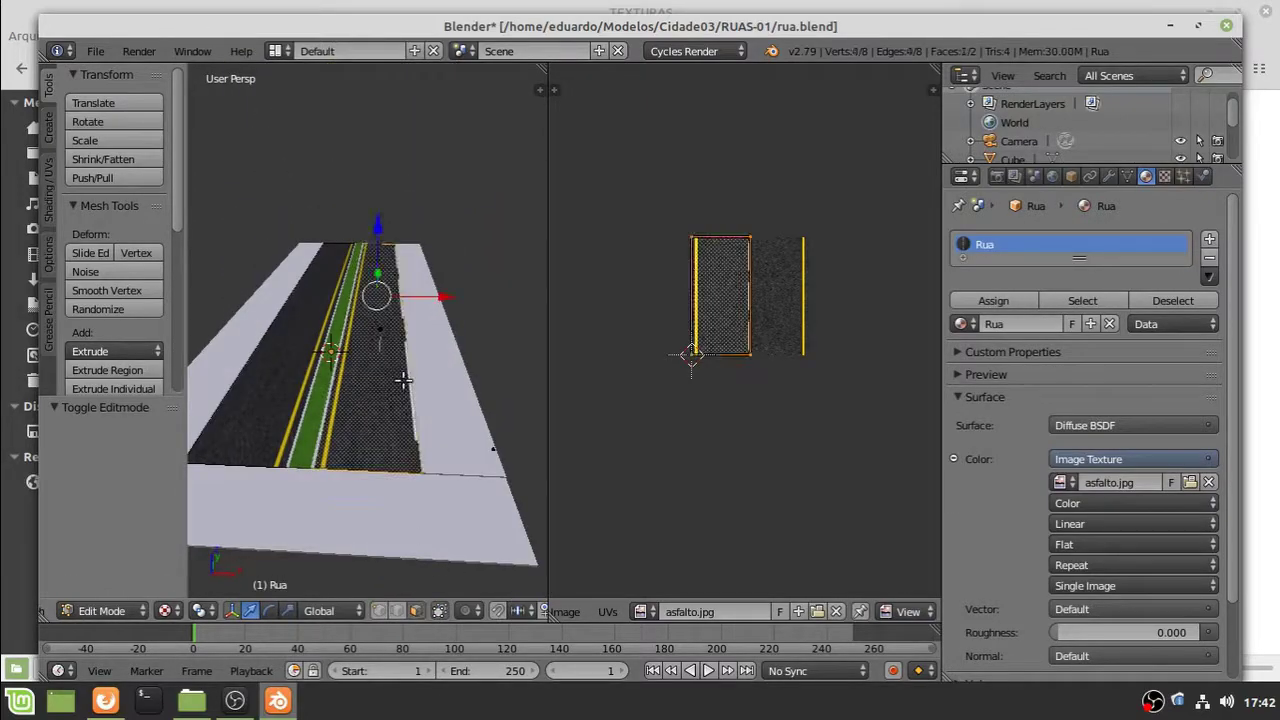
pyautogui.press('KP_7')
pyautogui.press('KP_5')
pyautogui.press('u')
pyautogui.click(411, 417)
pyautogui.click(411, 545)
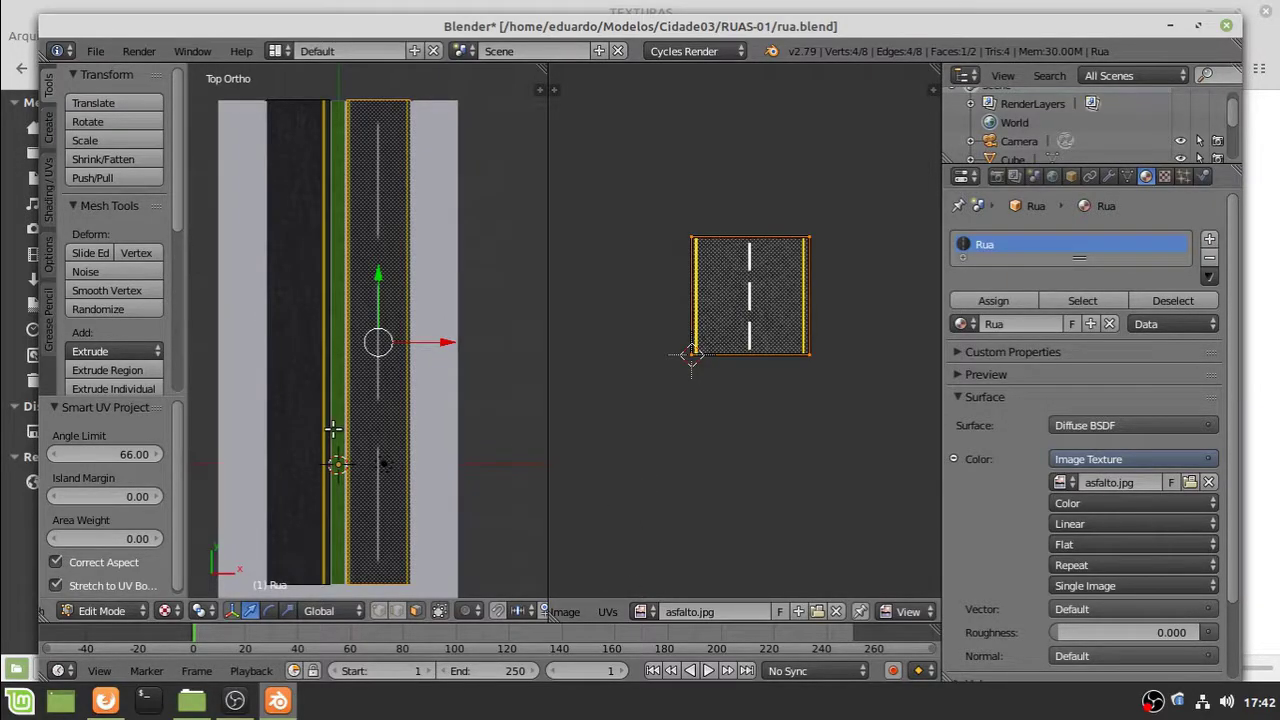
# Select the carriageway face on the opposite side of the canteiro and unwrap it with Smart UV Project
pyautogui.press('a')
pyautogui.rightClick(283, 397)
pyautogui.press('u')
pyautogui.click(284, 397)
pyautogui.click(398, 543)
# Select both carriageway faces and stretch their UVs along Y by a factor of about 5.162
pyautogui.moveTo(431, 545); pyautogui.dragTo(438, 375, button='middle')
pyautogui.scroll(4, 429, 483)
pyautogui.scroll(3, 403, 553)
pyautogui.press('a')
pyautogui.press('a')
pyautogui.press('s')
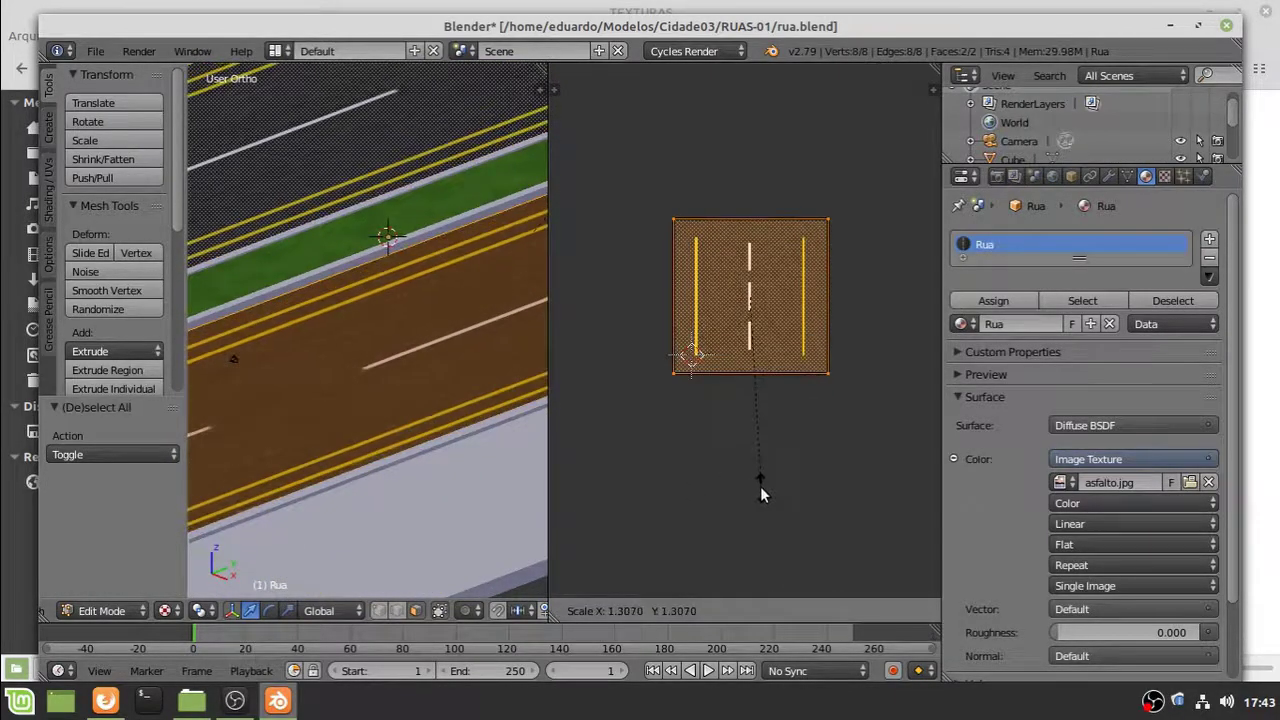
pyautogui.press('y')
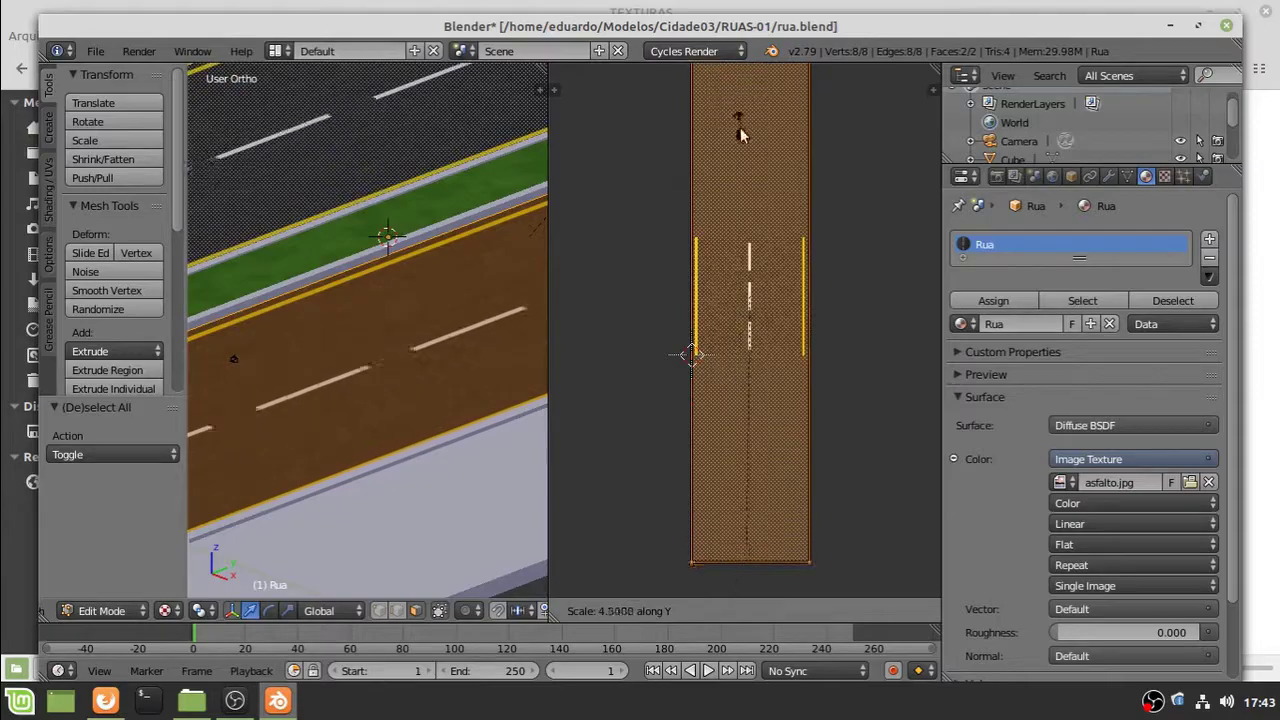
pyautogui.click(742, 252)
# Check the lane markings along the road and scale the UVs along Y by about 0.957
pyautogui.scroll(-5, 400, 239)
pyautogui.press('KP_7')
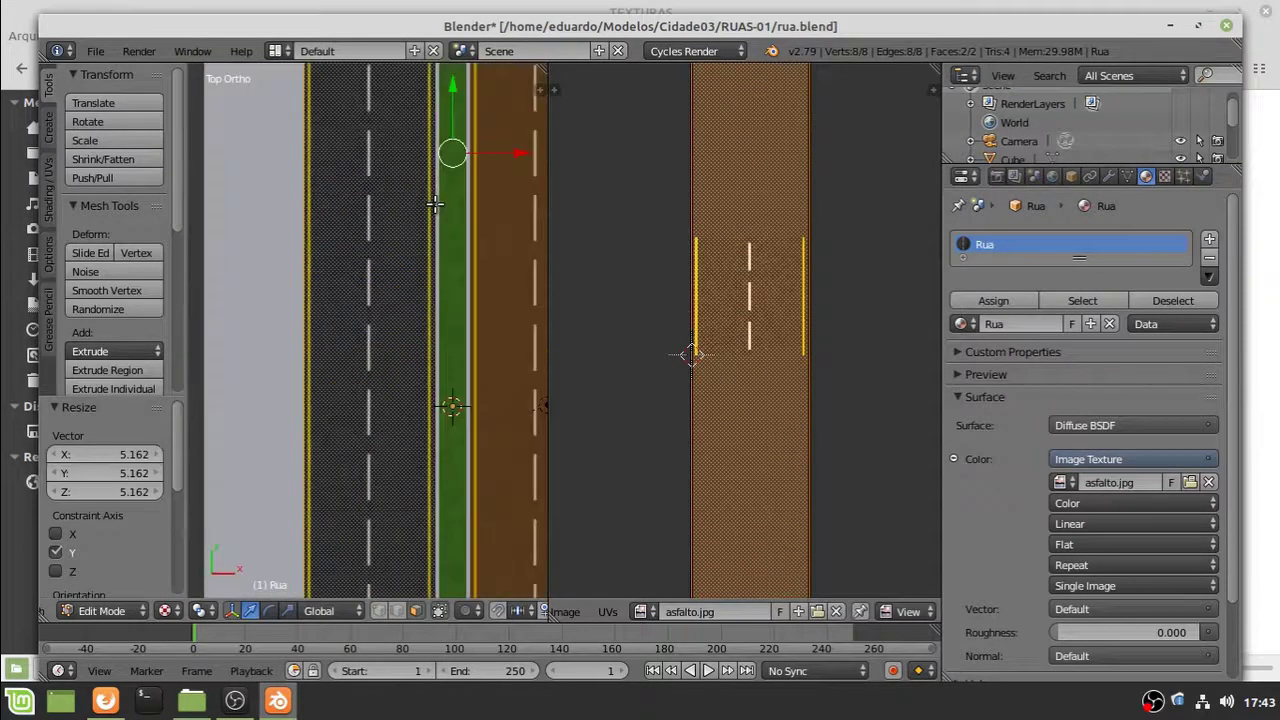
pyautogui.scroll(-5, 388, 207)
pyautogui.keyDown('shift'); pyautogui.moveTo(380, 214); pyautogui.dragTo(331, 283, button='middle'); pyautogui.keyUp('shift')
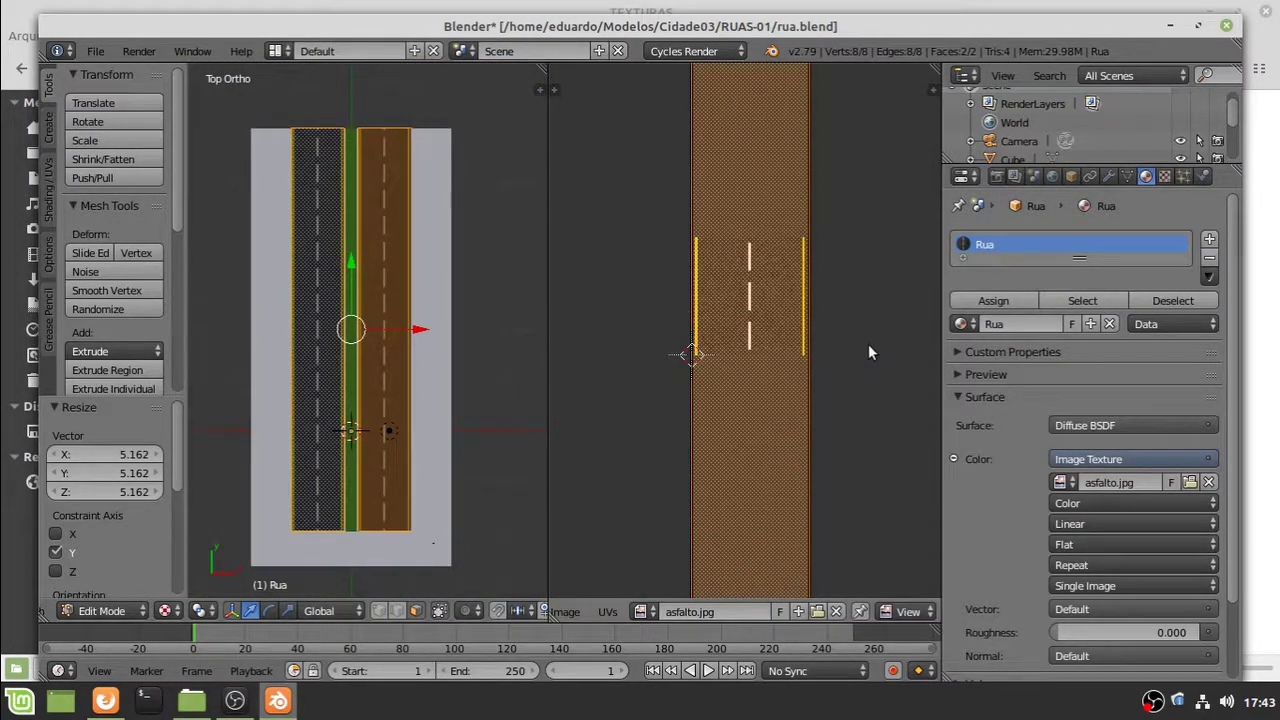
pyautogui.moveTo(378, 368); pyautogui.dragTo(740, 385, button='middle')
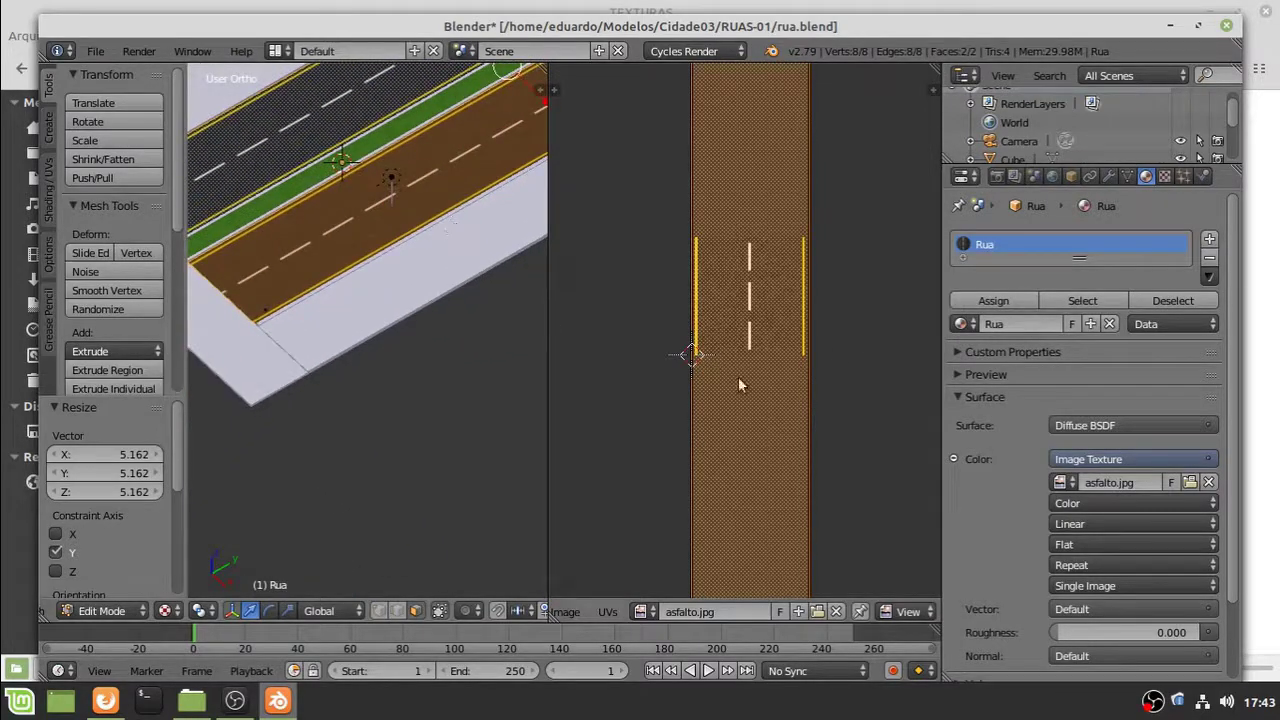
pyautogui.click(852, 345)
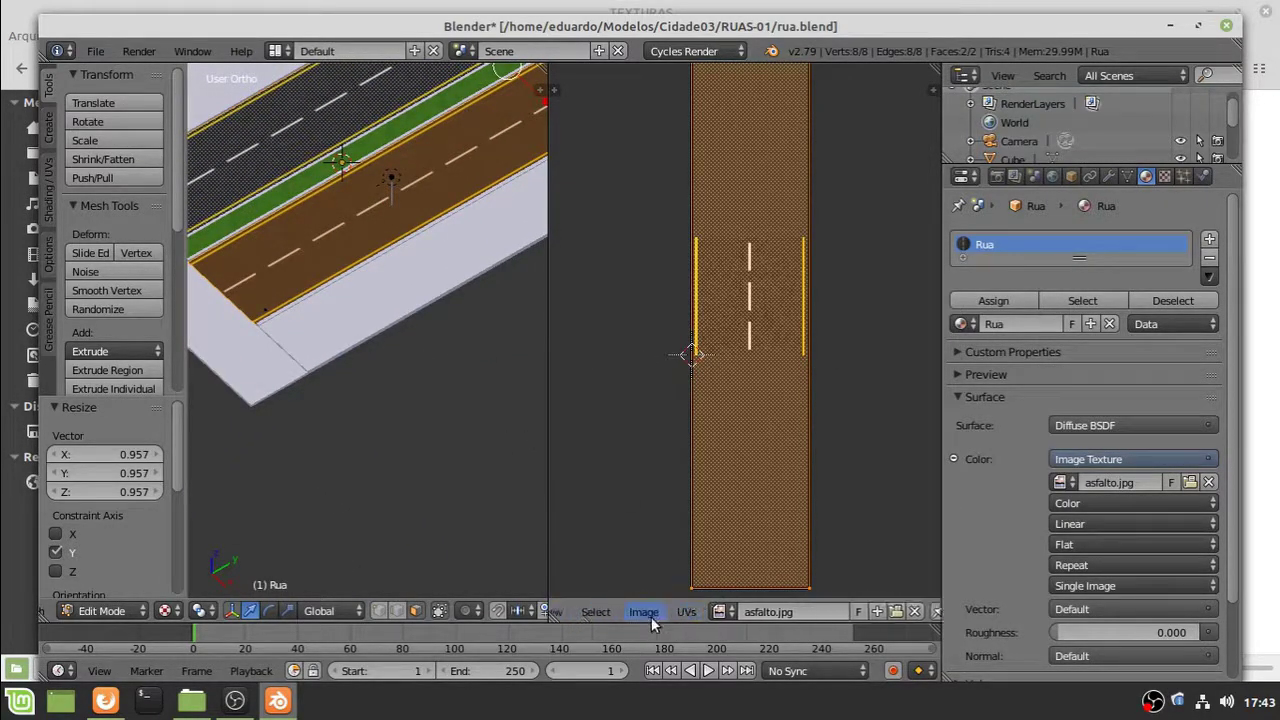
# Save the asphalt image as RuaText.jpg in the TEXTURAS folder
pyautogui.click(662, 615)
pyautogui.click(722, 458)
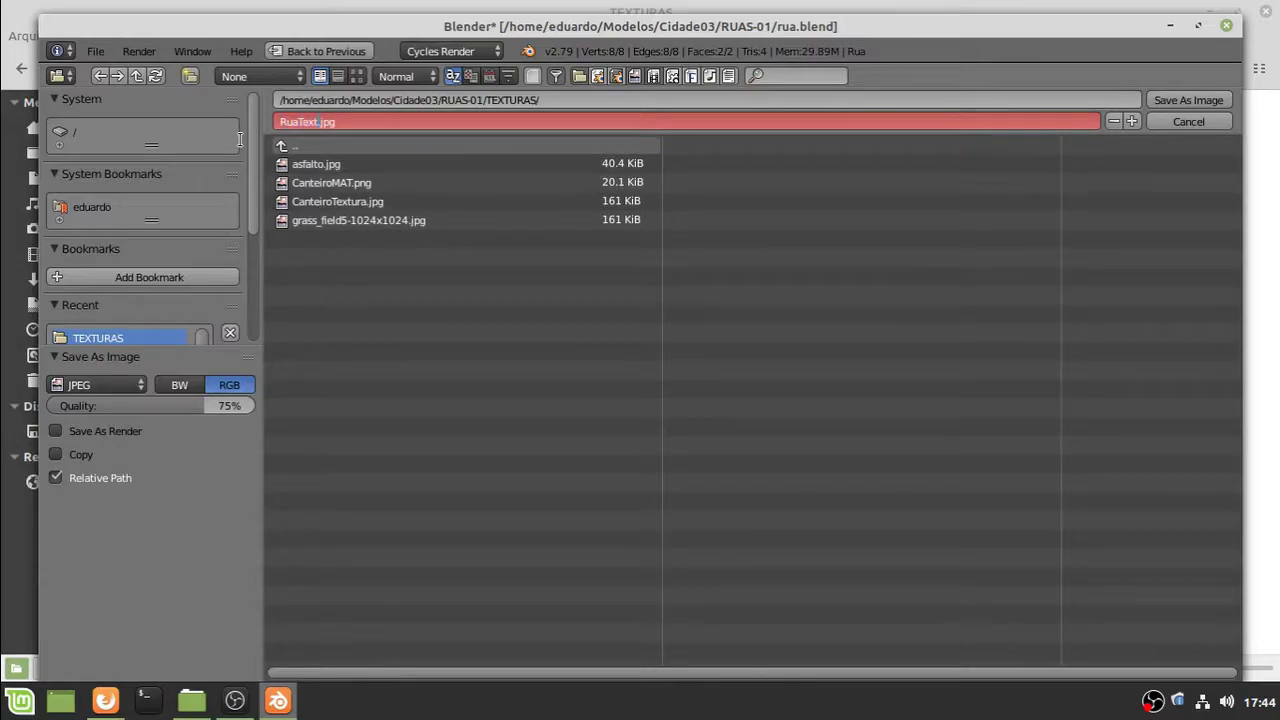
pyautogui.click(1212, 121)
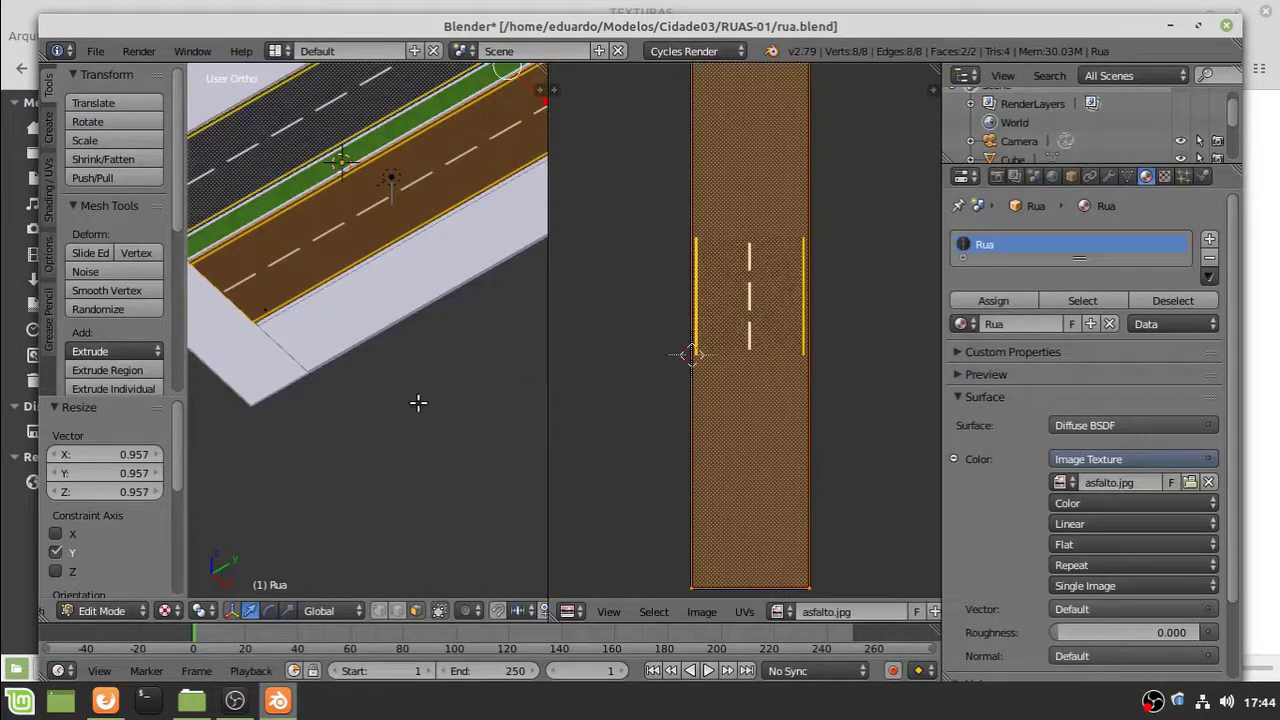
# Inspect the textured road in Object Mode and switch the Rua material's texture image to the existing Rua image
pyautogui.press('Tab')
pyautogui.scroll(-3, 457, 400)
pyautogui.scroll(6, 430, 410)
pyautogui.keyDown('shift'); pyautogui.moveTo(457, 400); pyautogui.dragTo(525, 470, button='middle'); pyautogui.keyUp('shift')
pyautogui.moveTo(485, 462); pyautogui.dragTo(560, 400, button='middle')
pyautogui.press('Tab')
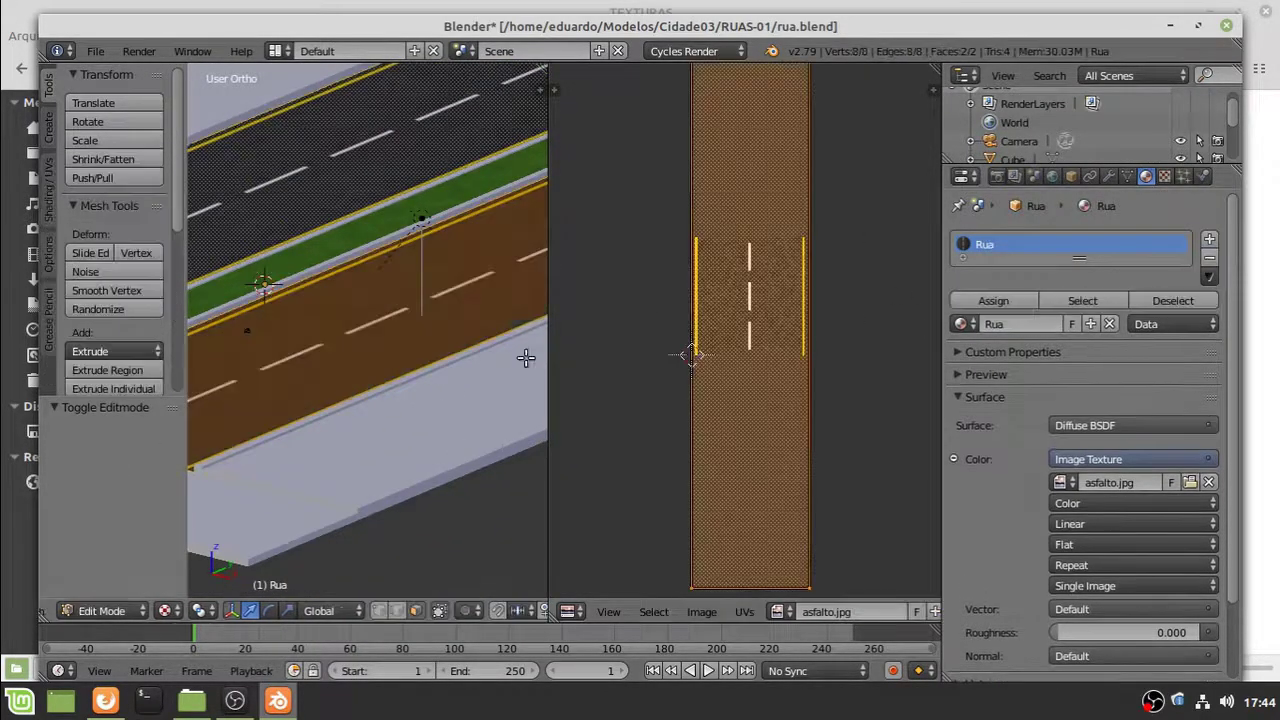
pyautogui.click(1164, 176)
pyautogui.click(1066, 296)
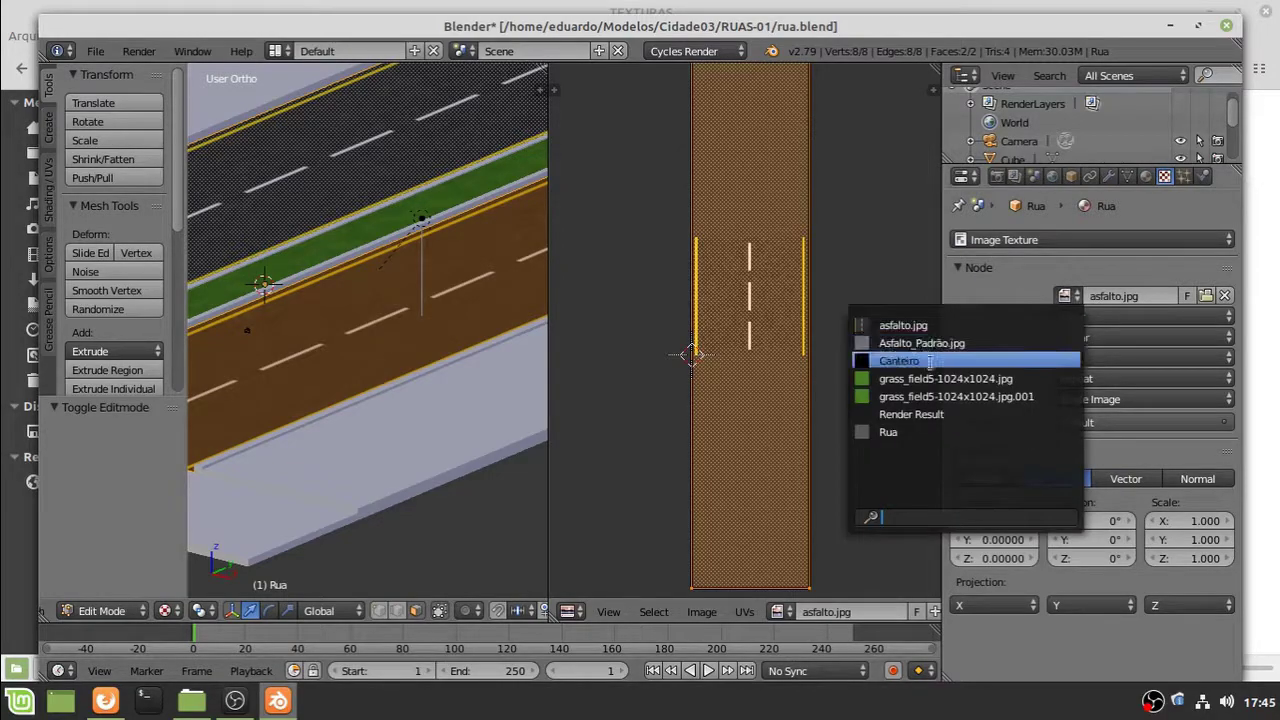
pyautogui.click(905, 437)
pyautogui.click(1145, 177)
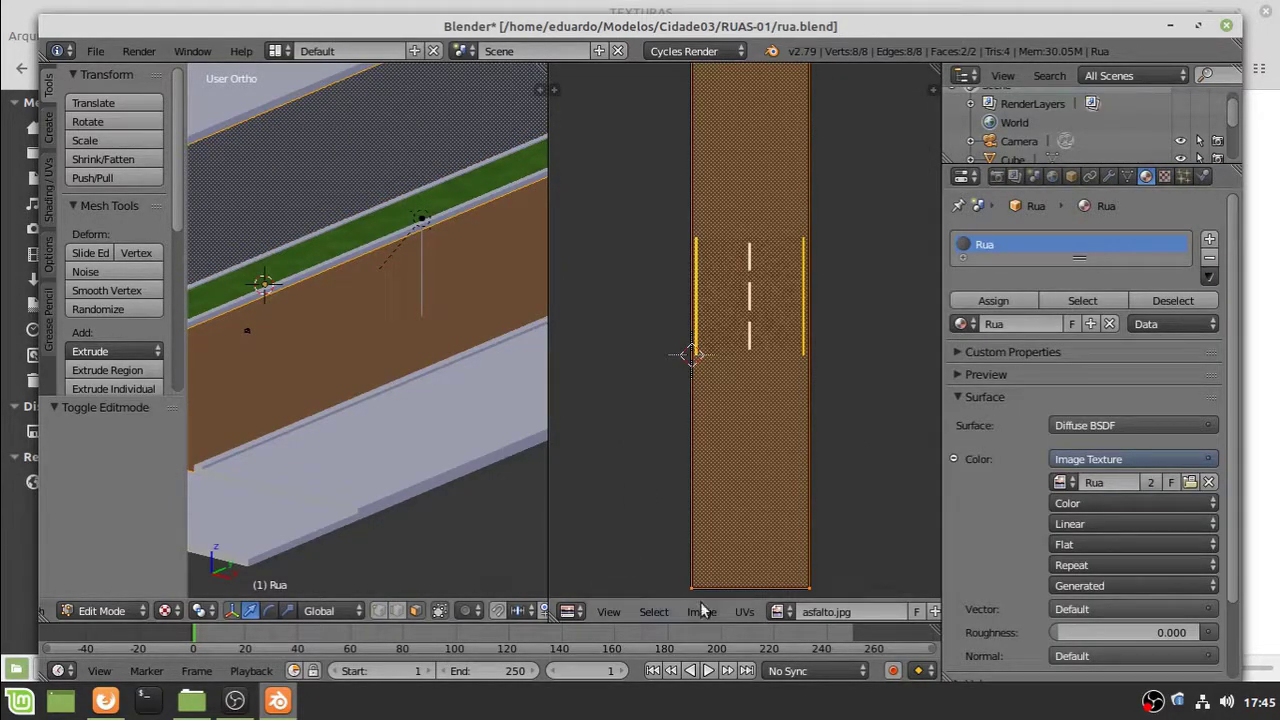
# Display the Rua image behind the road's UVs and save it as an image file
pyautogui.click(780, 612)
pyautogui.click(830, 529)
pyautogui.click(710, 614)
pyautogui.click(742, 458)
pyautogui.click(322, 124)
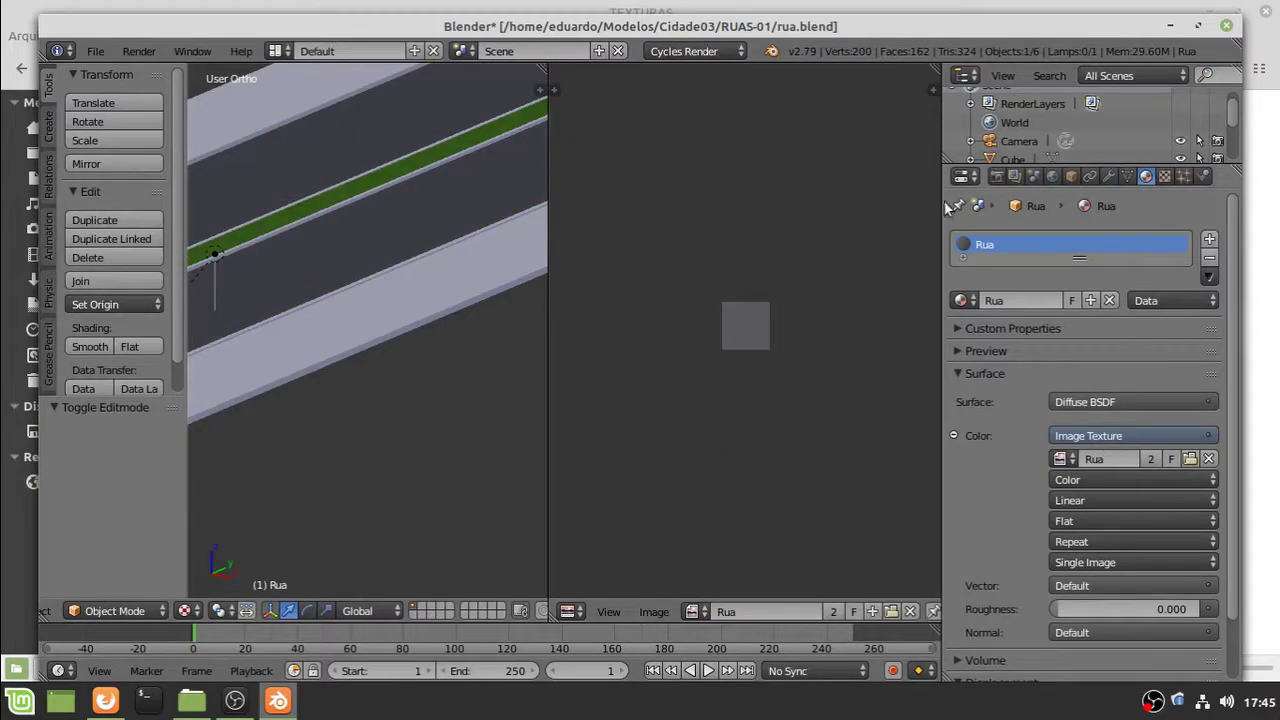
# Set the Rua material's texture image to asfalto.jpg
pyautogui.press('Tab')
pyautogui.click(1164, 178)
pyautogui.click(1063, 297)
pyautogui.click(990, 324)
pyautogui.click(1146, 178)
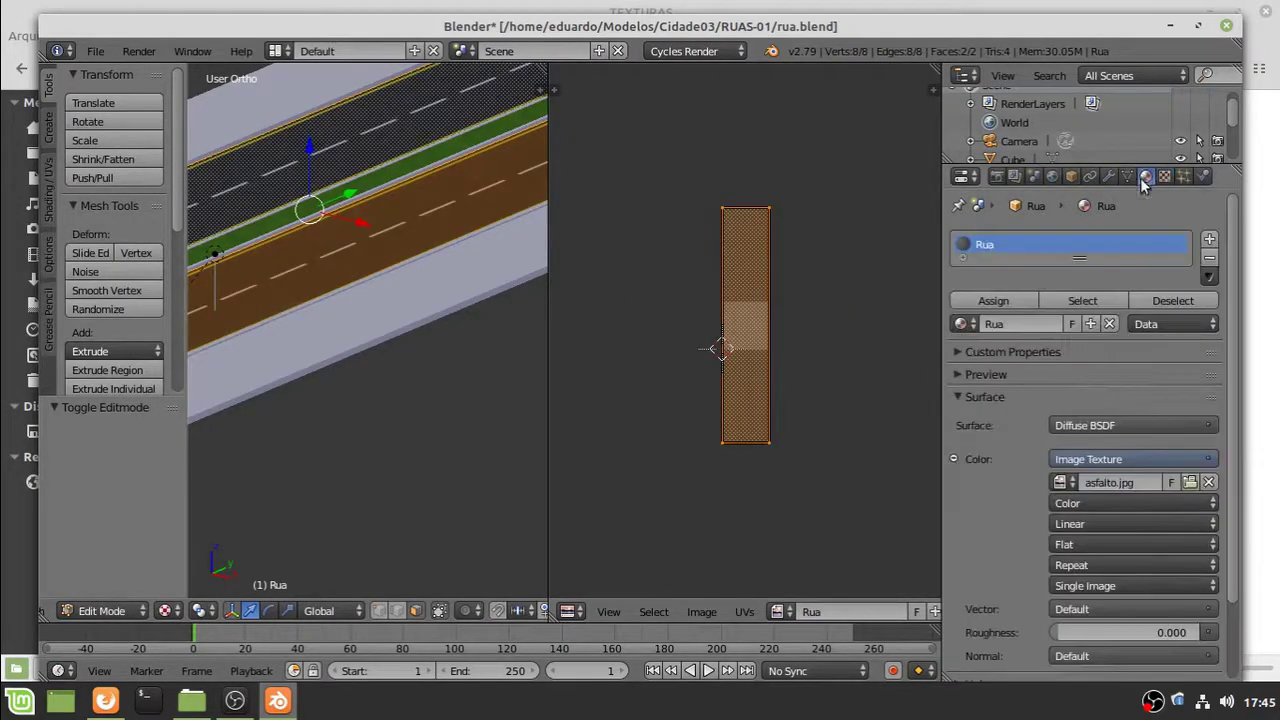
# Display the asfalto.jpg image behind the road's UVs and return to Object Mode
pyautogui.click(778, 611)
pyautogui.click(815, 423)
pyautogui.click(778, 611)
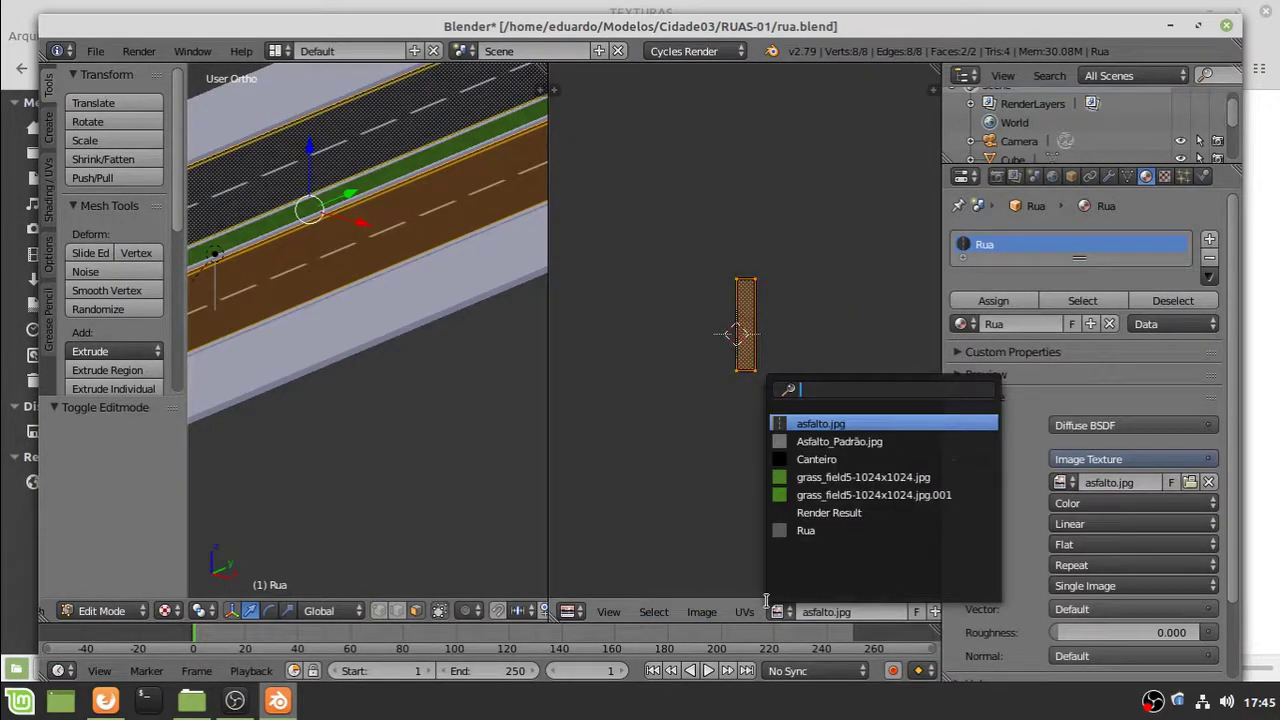
pyautogui.click(833, 423)
pyautogui.press('Tab')
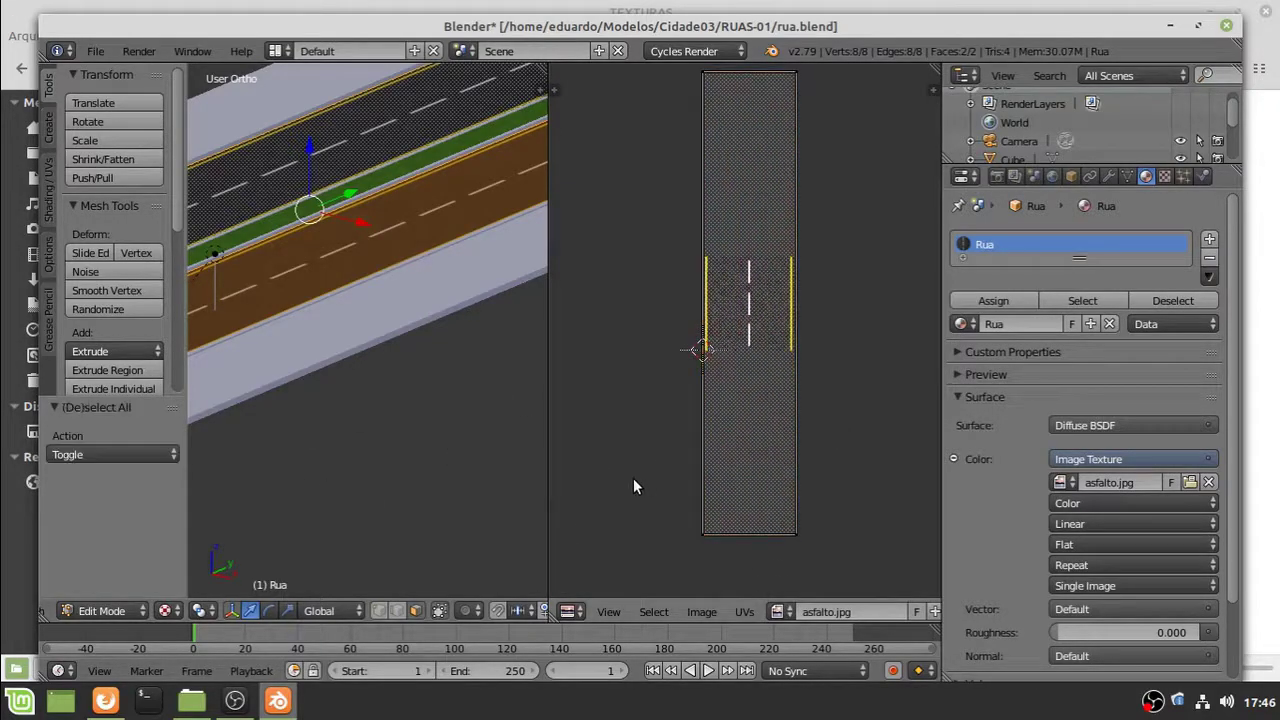
# Merge the UV editor area back into a single 3D view of the street
pyautogui.scroll(-3, 462, 458)
pyautogui.moveTo(543, 68); pyautogui.dragTo(622, 72)
pyautogui.scroll(3, 553, 409)
pyautogui.keyDown('shift'); pyautogui.moveTo(553, 409); pyautogui.dragTo(787, 391, button='middle'); pyautogui.keyUp('shift')
pyautogui.scroll(3, 534, 474)
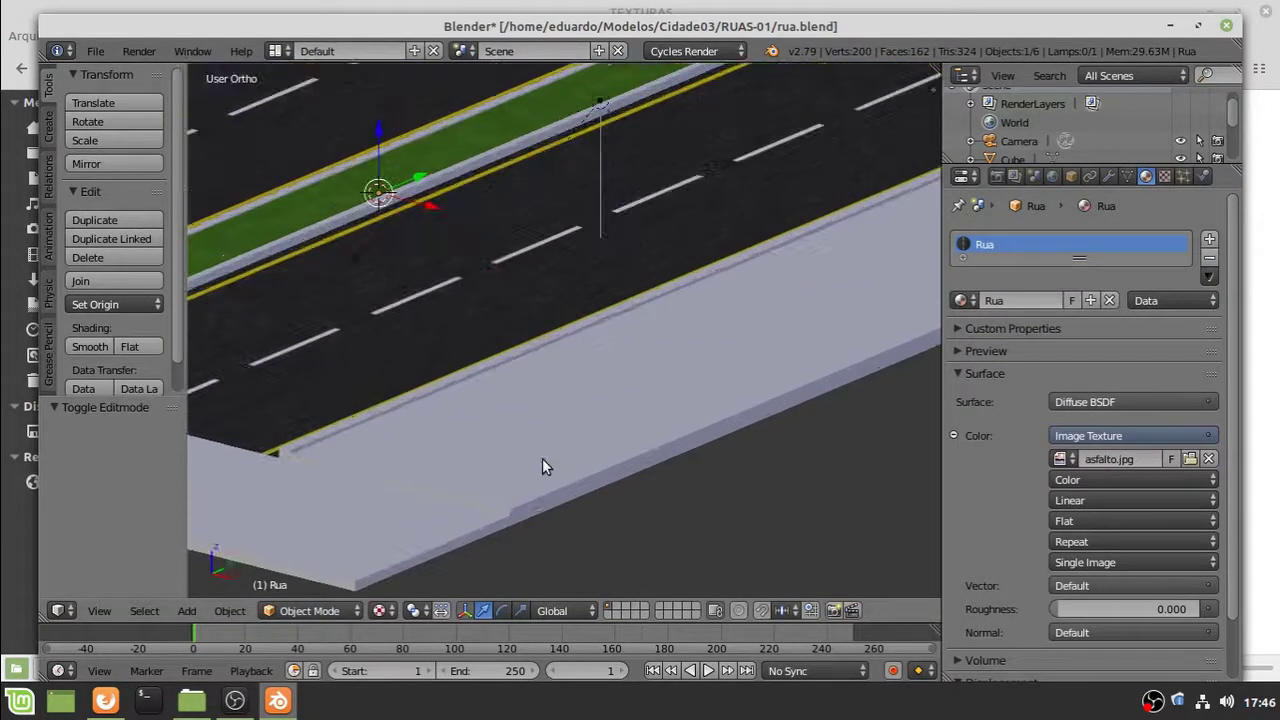
# Walk through the street in first-person navigation to examine the asphalt texture and lane markings from road level
pyautogui.hotkey('shift', 'f')
pyautogui.press('s')
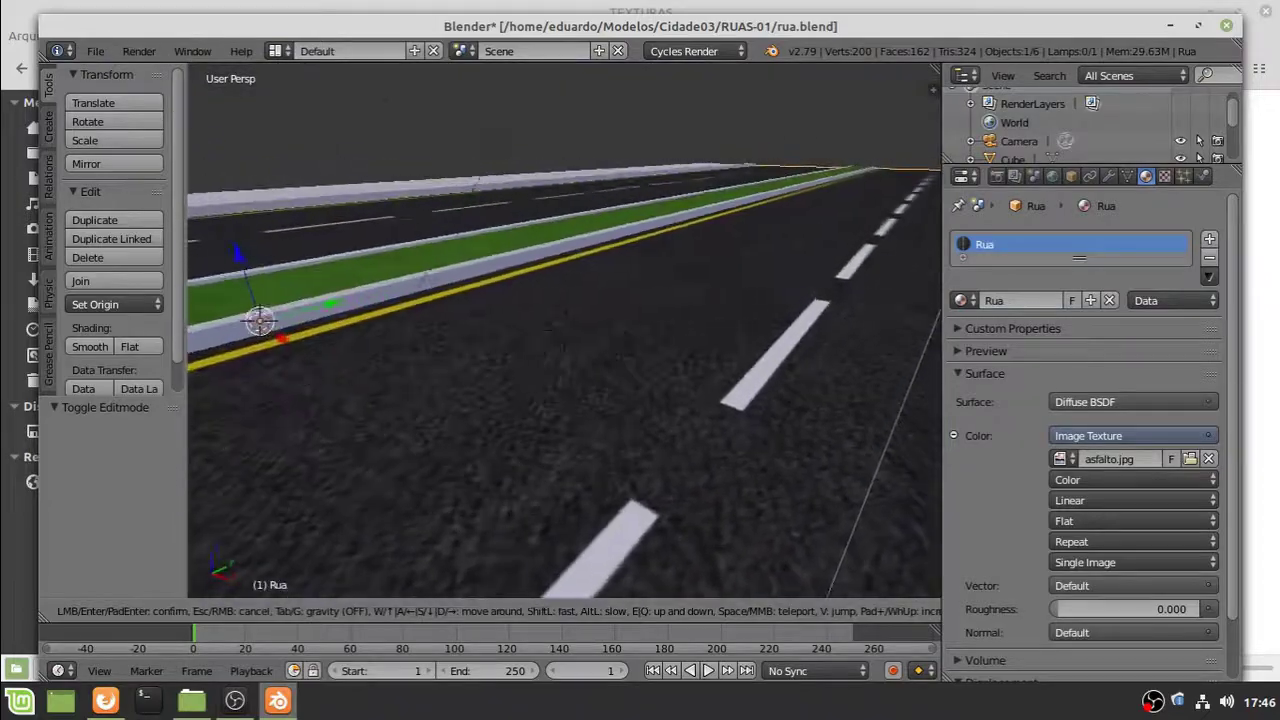
pyautogui.press('s')
pyautogui.press('q')
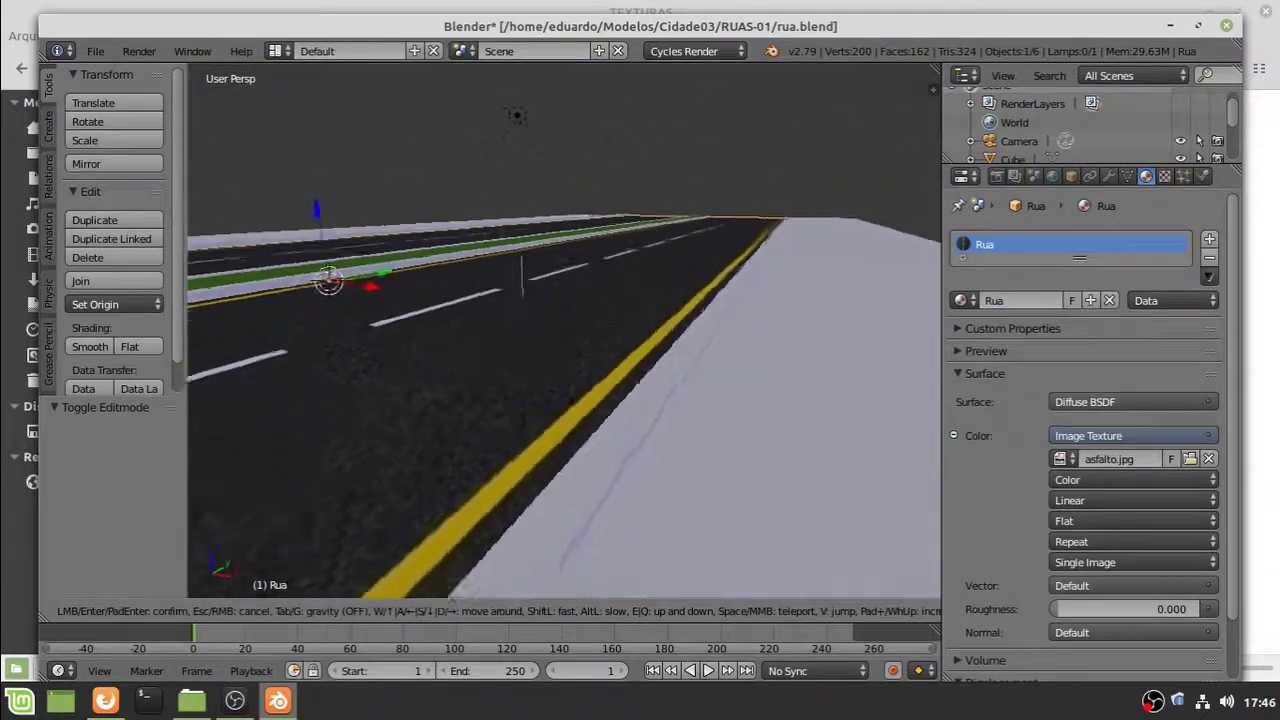
pyautogui.press('a')
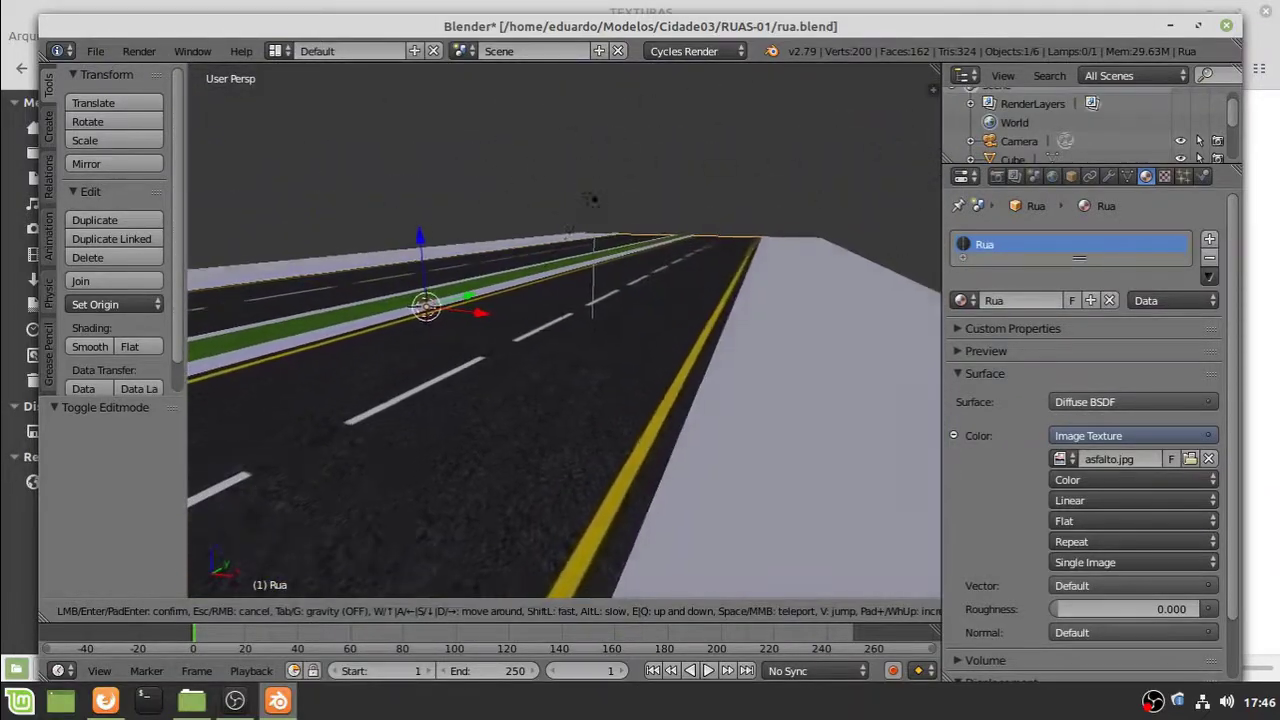
pyautogui.press('w')
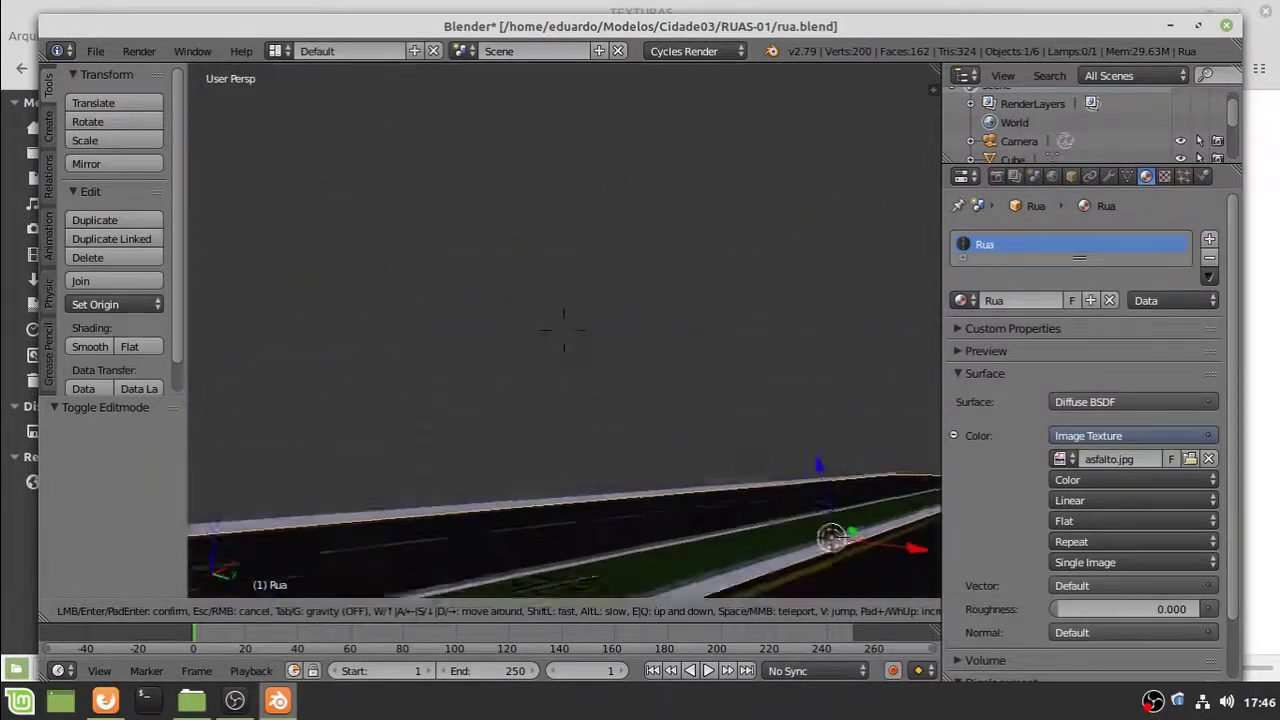
pyautogui.press('w')
pyautogui.press('w')
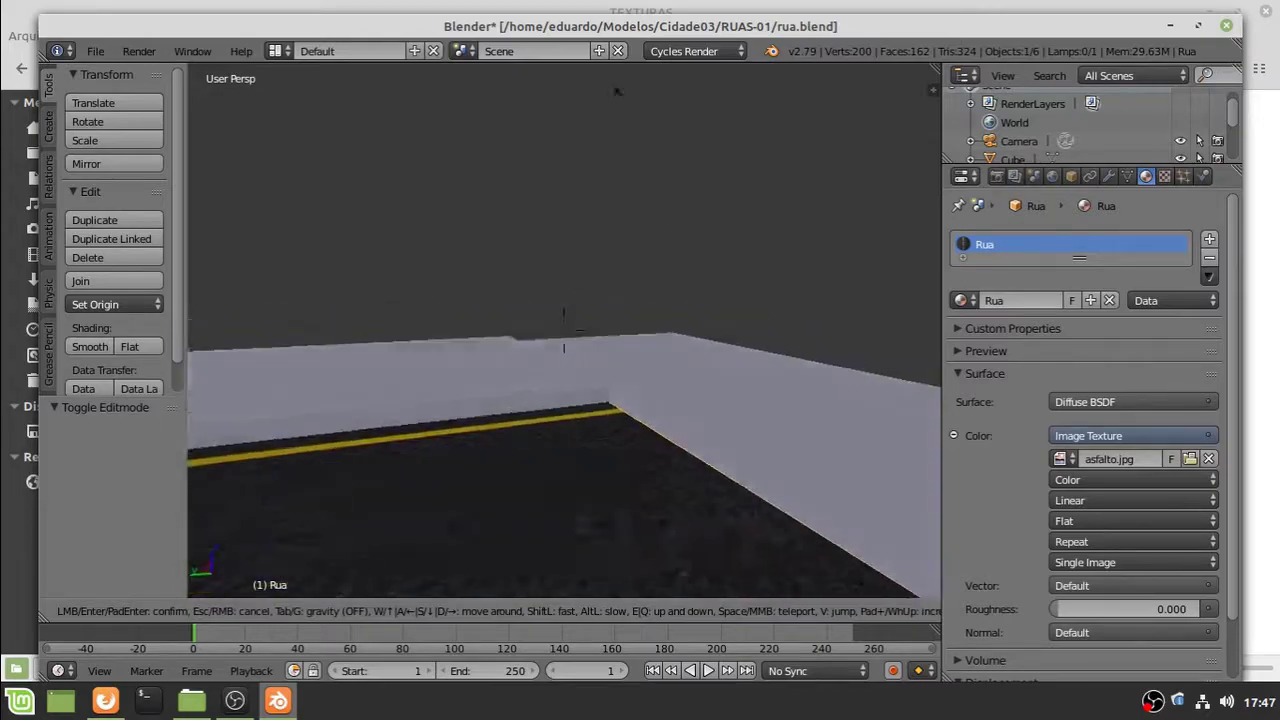
pyautogui.press('w')
pyautogui.click(564, 331)
# Select the Cube sidewalk object around the road and switch the viewport shading to Material
pyautogui.scroll(-5, 564, 331)
pyautogui.moveTo(564, 331)
pyautogui.mouseDown(button='middle')
pyautogui.moveTo(545, 351)
pyautogui.moveTo(427, 359)
pyautogui.moveTo(440, 300)
pyautogui.mouseUp(button='middle')
pyautogui.scroll(4, 423, 352)
pyautogui.rightClick(373, 256)
pyautogui.click(378, 611)
pyautogui.click(420, 506)
pyautogui.click(1165, 177)
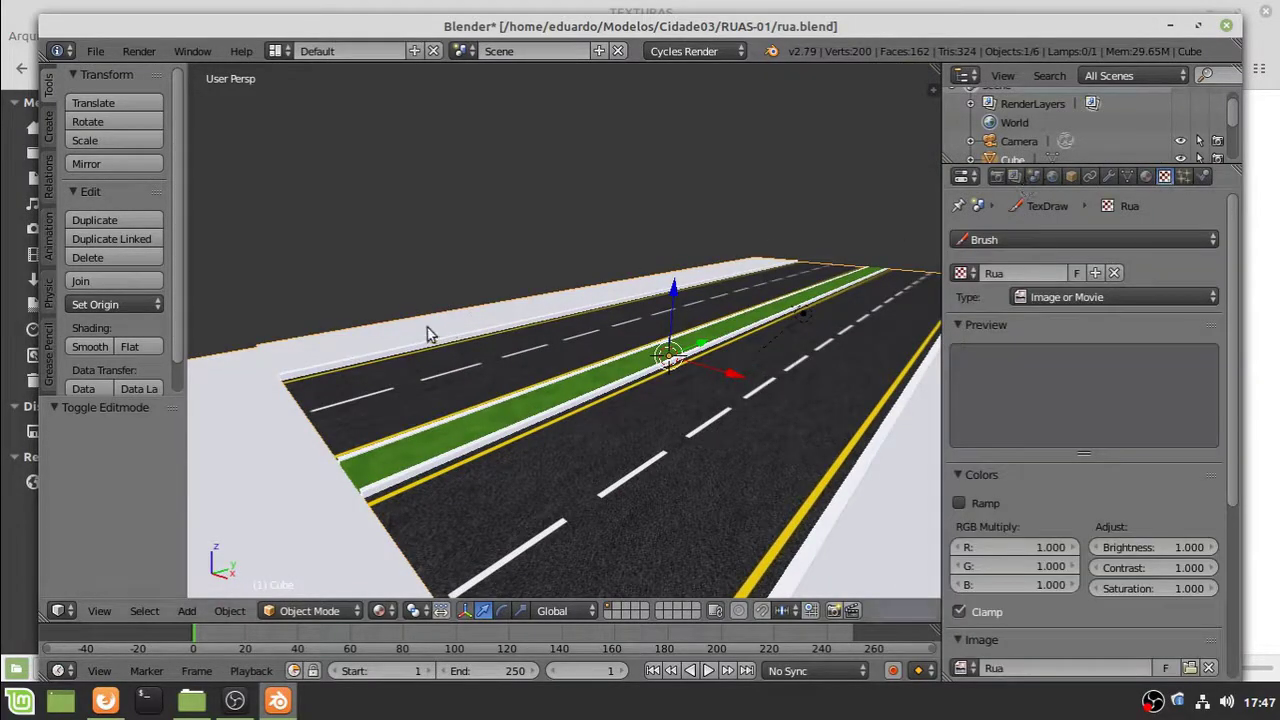
# Unlink the Rua brush texture and remove the sidewalk object's existing material slot
pyautogui.press('Tab')
pyautogui.moveTo(471, 457); pyautogui.dragTo(676, 515, button='middle')
pyautogui.press('a')
pyautogui.press('a')
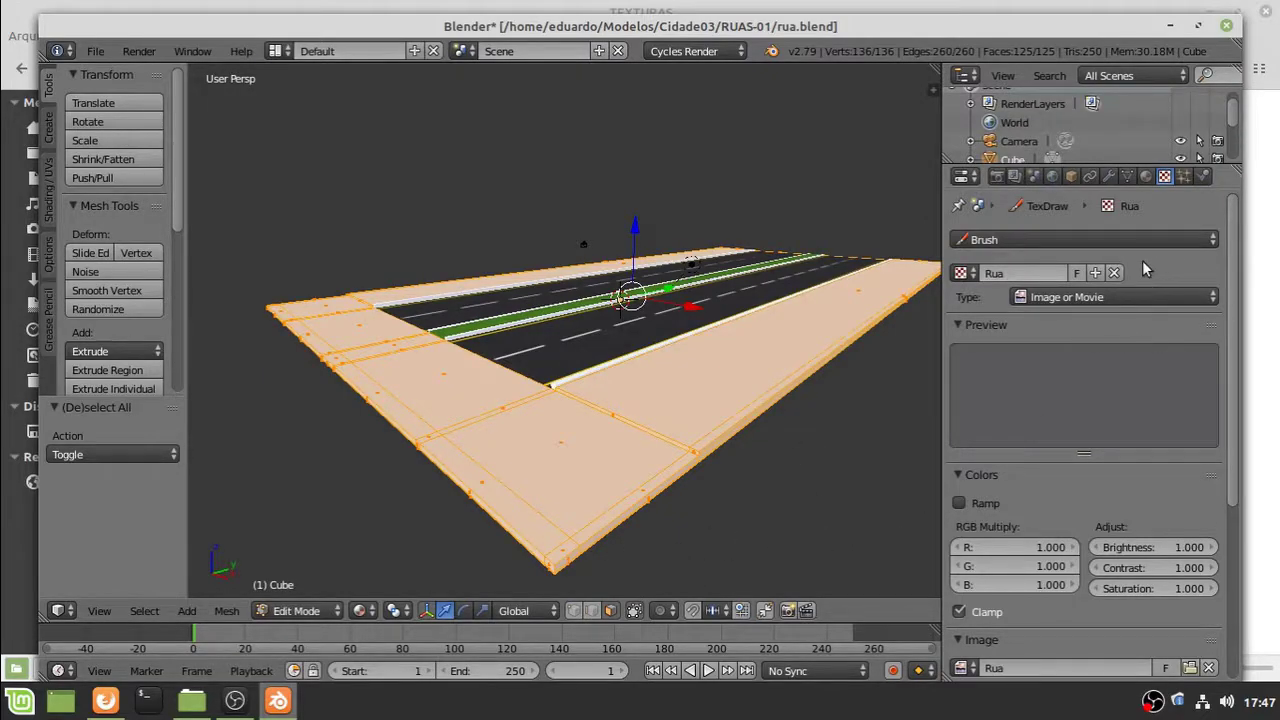
pyautogui.click(1114, 273)
pyautogui.click(1146, 177)
pyautogui.click(1225, 258)
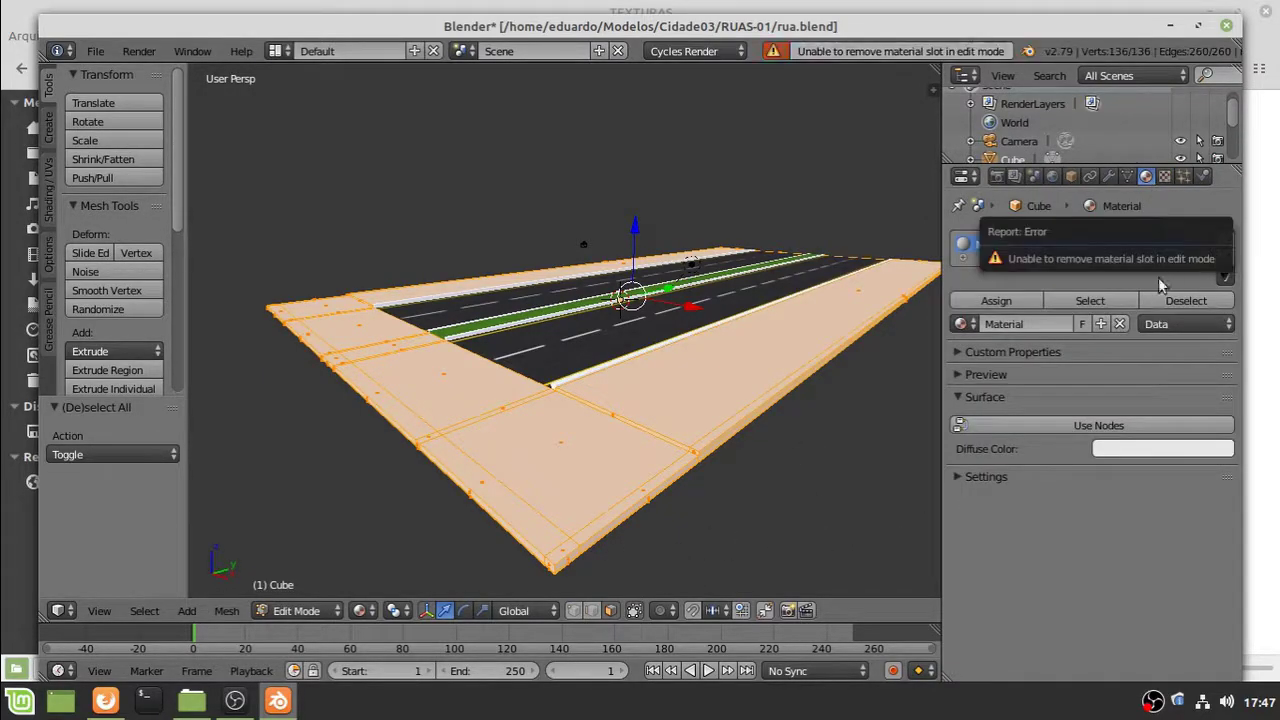
pyautogui.press('Tab')
pyautogui.click(1225, 258)
# Rename the sidewalk object as Calcada and add a Calcada brush texture with a new 1024 × 1024 px image named Calcada
pyautogui.click(1071, 176)
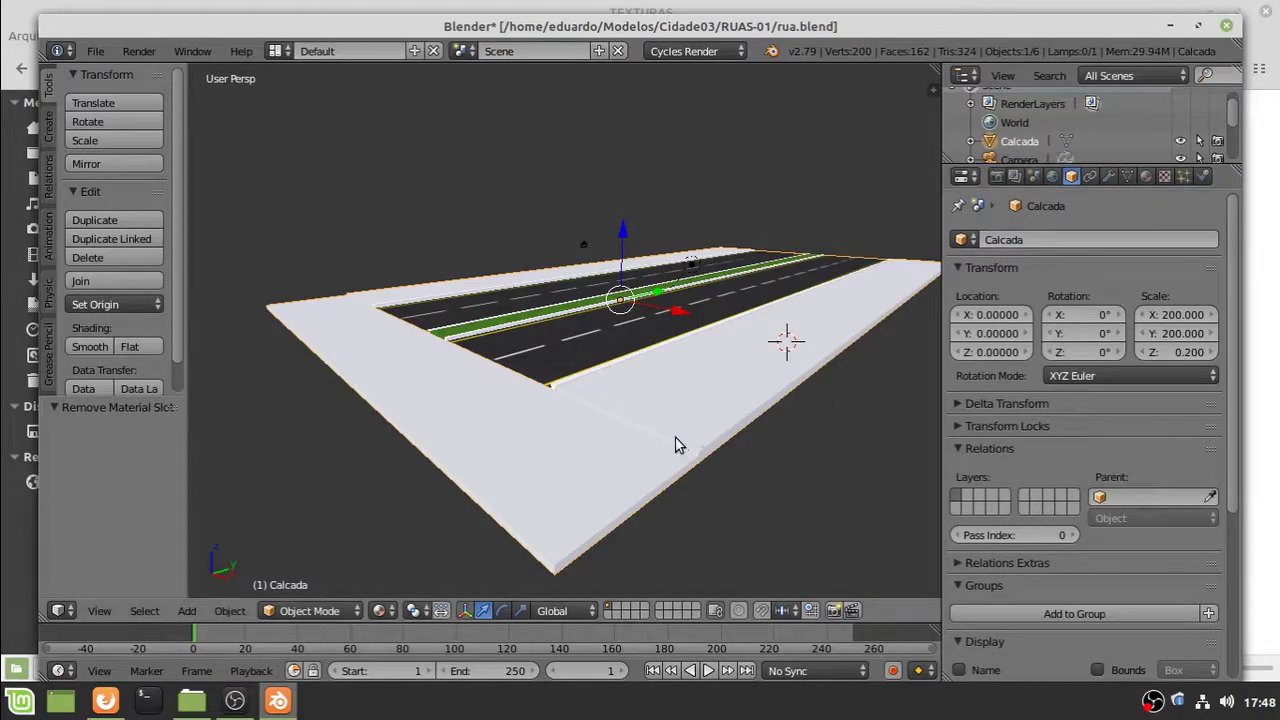
pyautogui.click(1163, 177)
pyautogui.click(1063, 276)
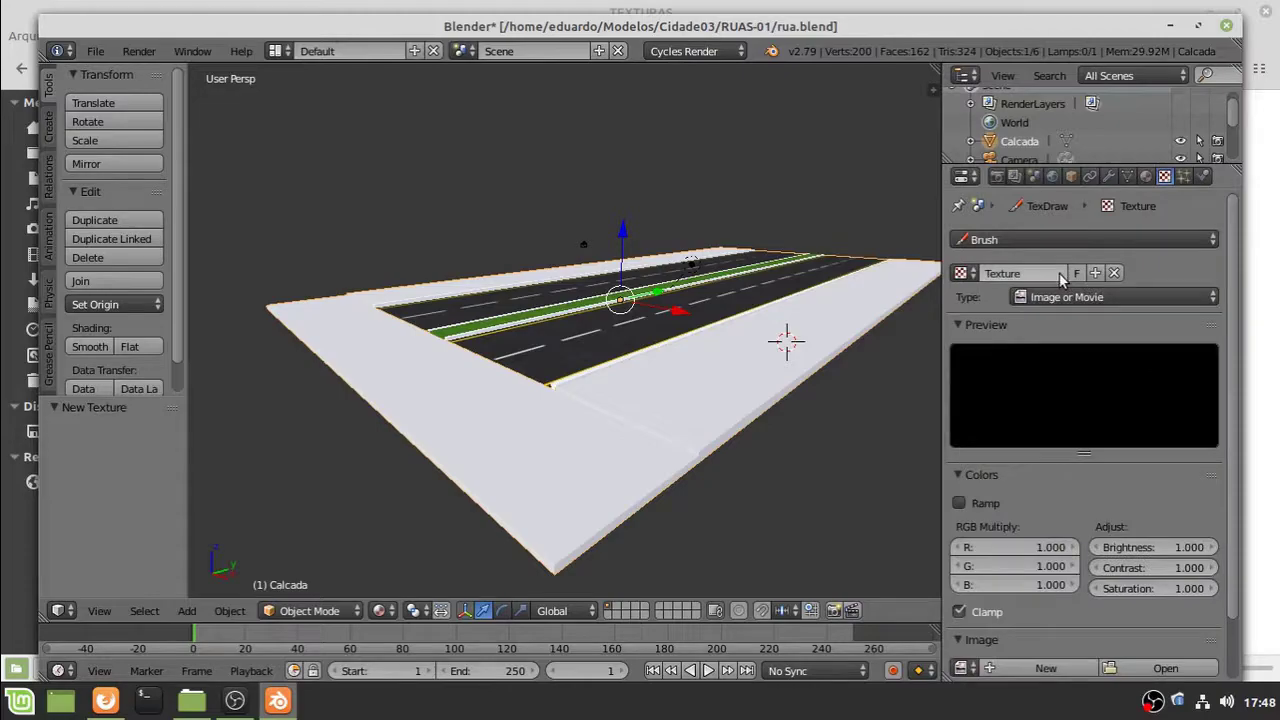
pyautogui.scroll(-2, 1078, 422)
pyautogui.click(1045, 598)
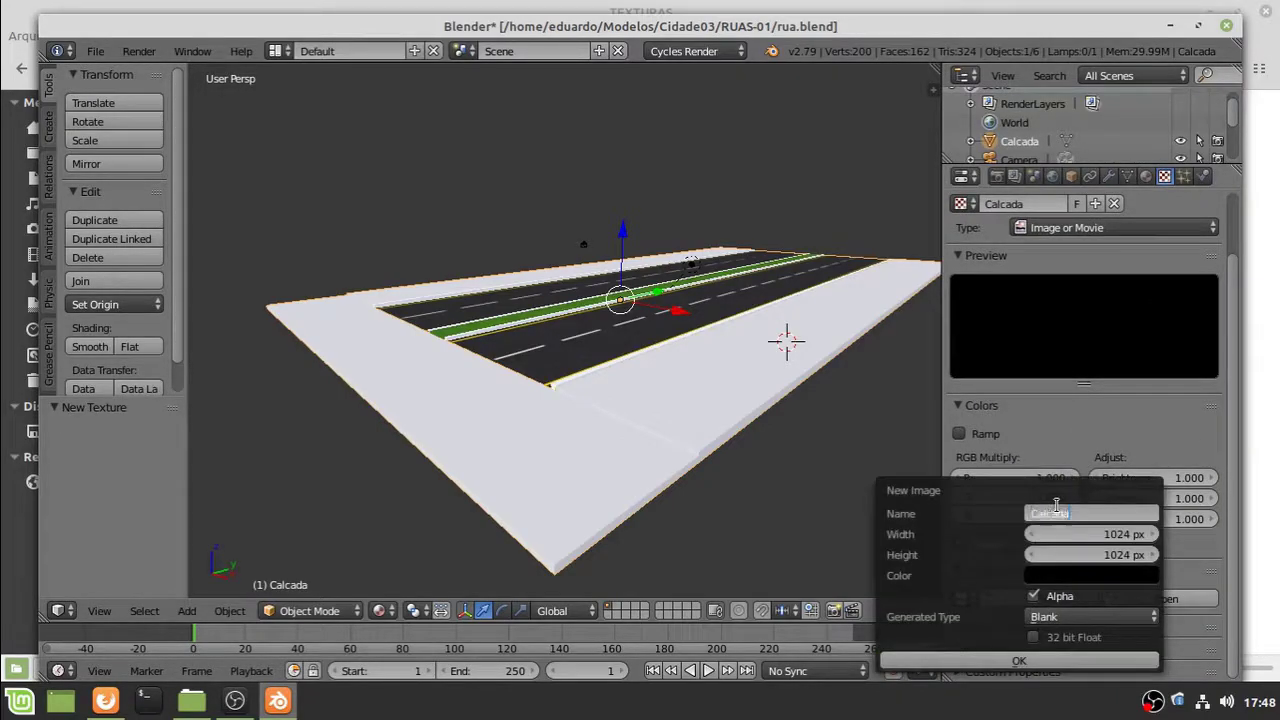
pyautogui.click(1031, 661)
# Set the generated colour of the Calcada image to a dark grey with RGB values of about 0.124
pyautogui.scroll(-4, 1186, 531)
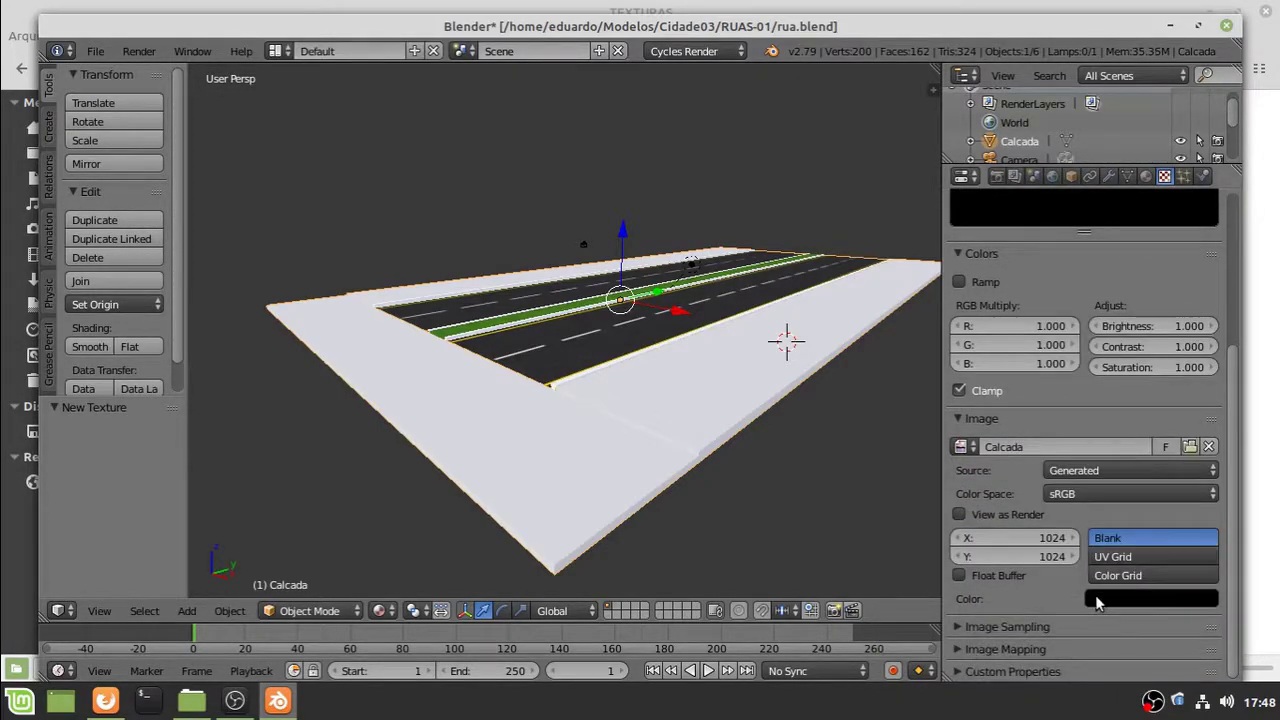
pyautogui.click(1195, 600)
pyautogui.press('Return')
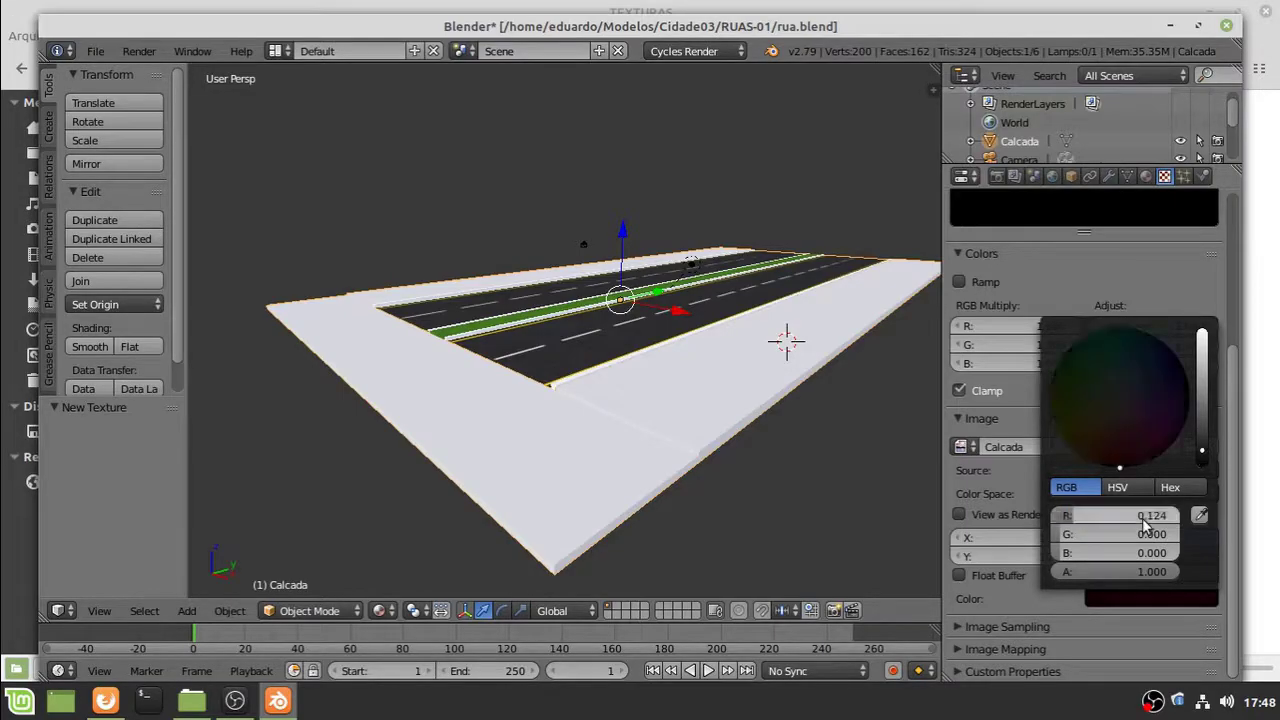
pyautogui.click(1166, 536)
pyautogui.write('0.123')
pyautogui.press('Return')
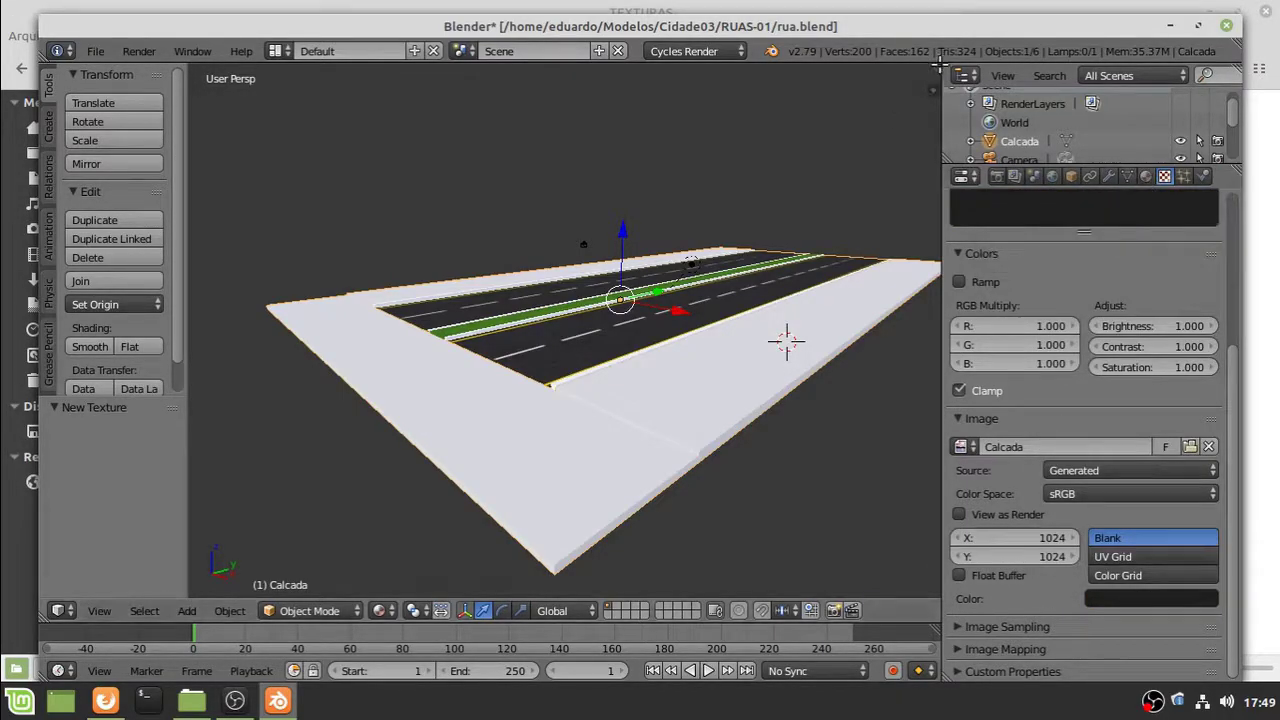
# Split the 3D view, turn the new area into a UV/Image Editor and display the Calcada image in it
pyautogui.moveTo(936, 69); pyautogui.dragTo(650, 119)
pyautogui.press('t')
pyautogui.click(669, 611)
pyautogui.click(700, 460)
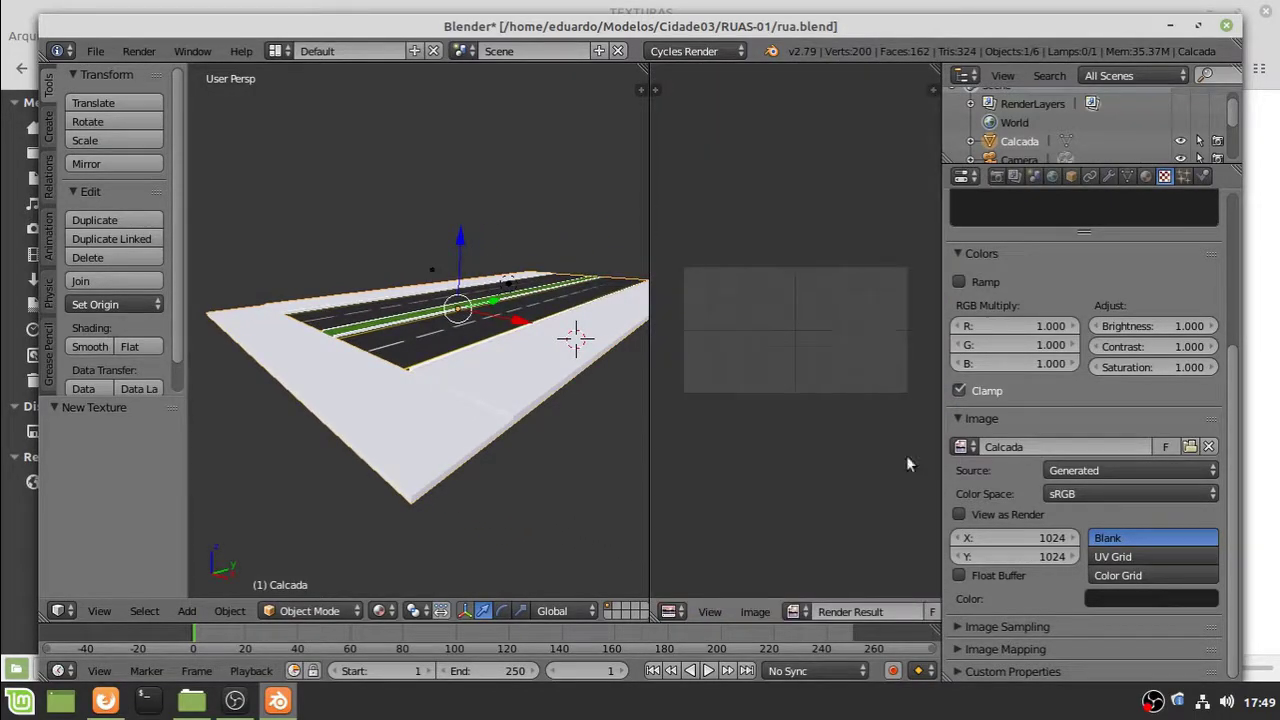
pyautogui.click(794, 611)
pyautogui.click(830, 459)
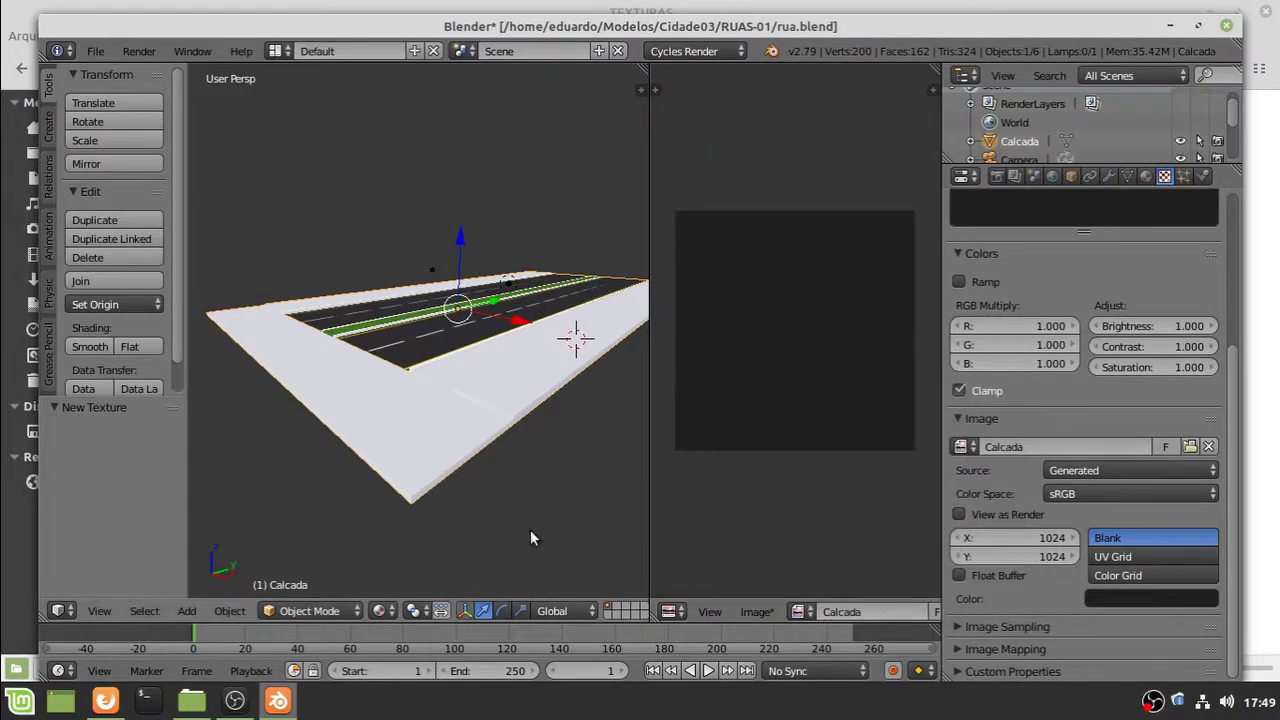
# Unwrap the whole Calcada mesh with Smart UV Project, using a 66 angle limit and 0 island margin
pyautogui.press('Tab')
pyautogui.press('u')
pyautogui.click(515, 482)
pyautogui.click(549, 624)
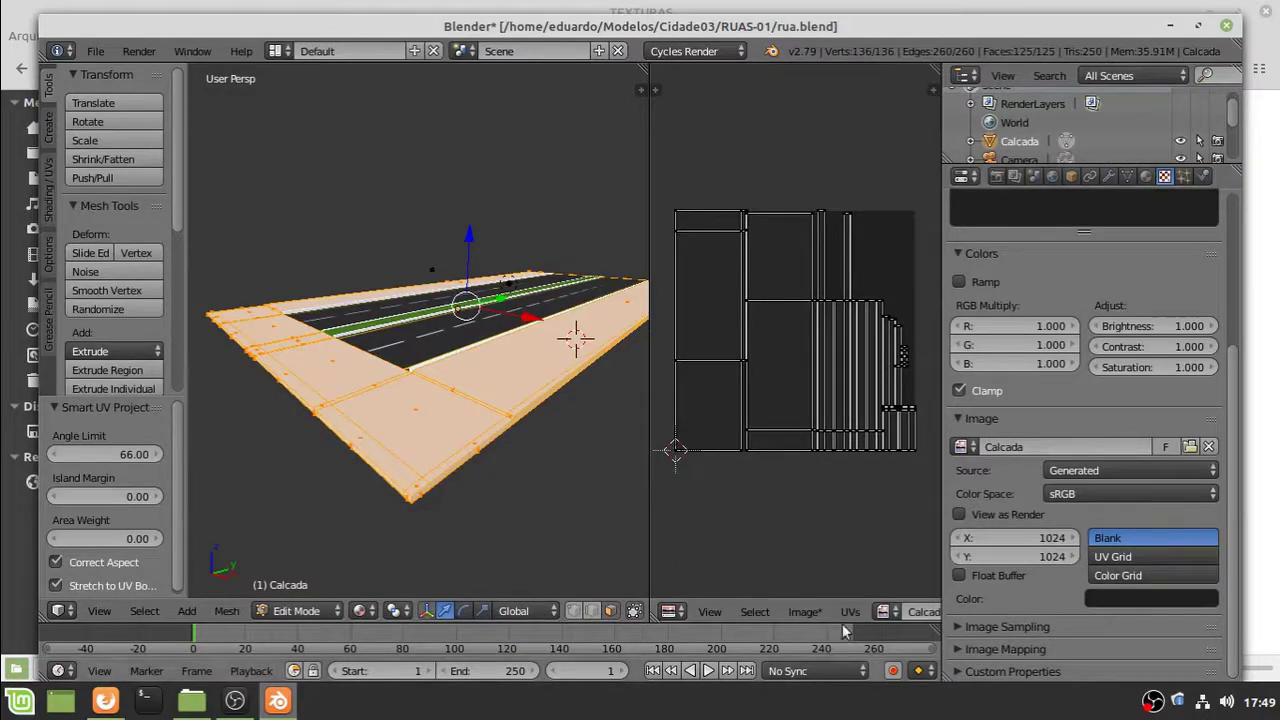
# Create a Calcada material with the Calcada image as its colour texture
pyautogui.click(1146, 176)
pyautogui.click(1015, 323)
pyautogui.doubleClick(1035, 244)
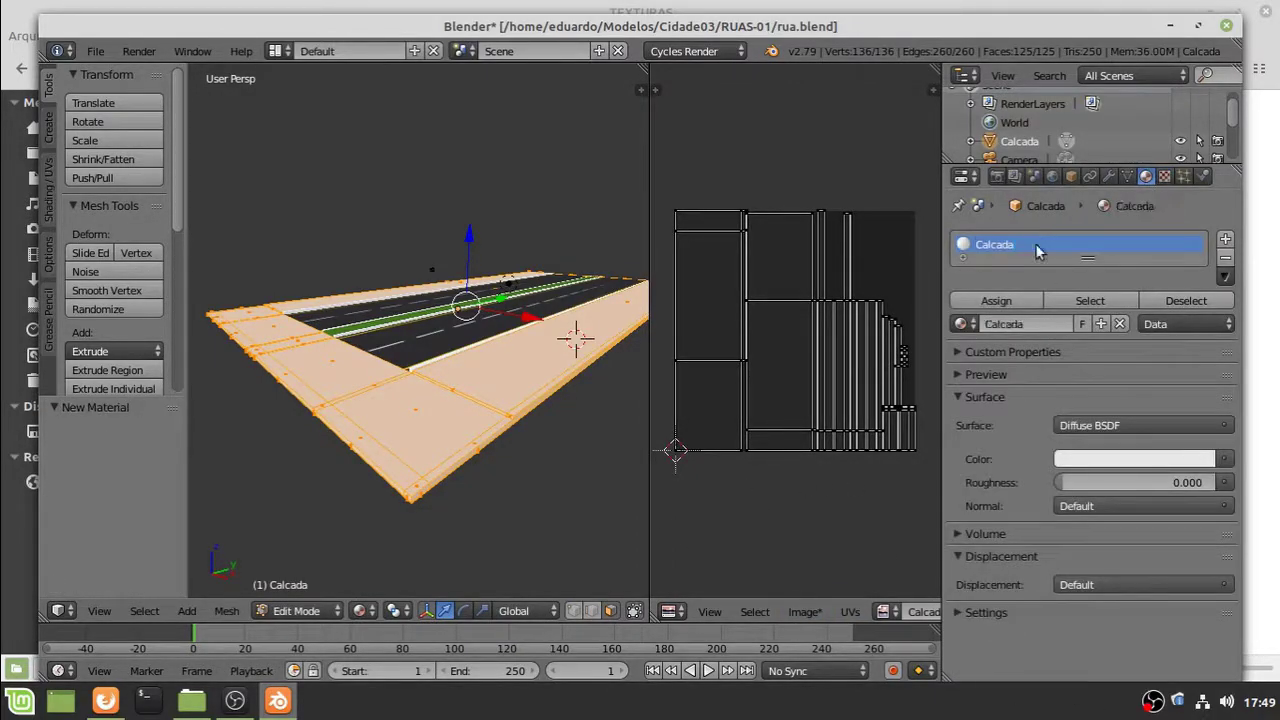
pyautogui.click(1224, 460)
pyautogui.click(775, 297)
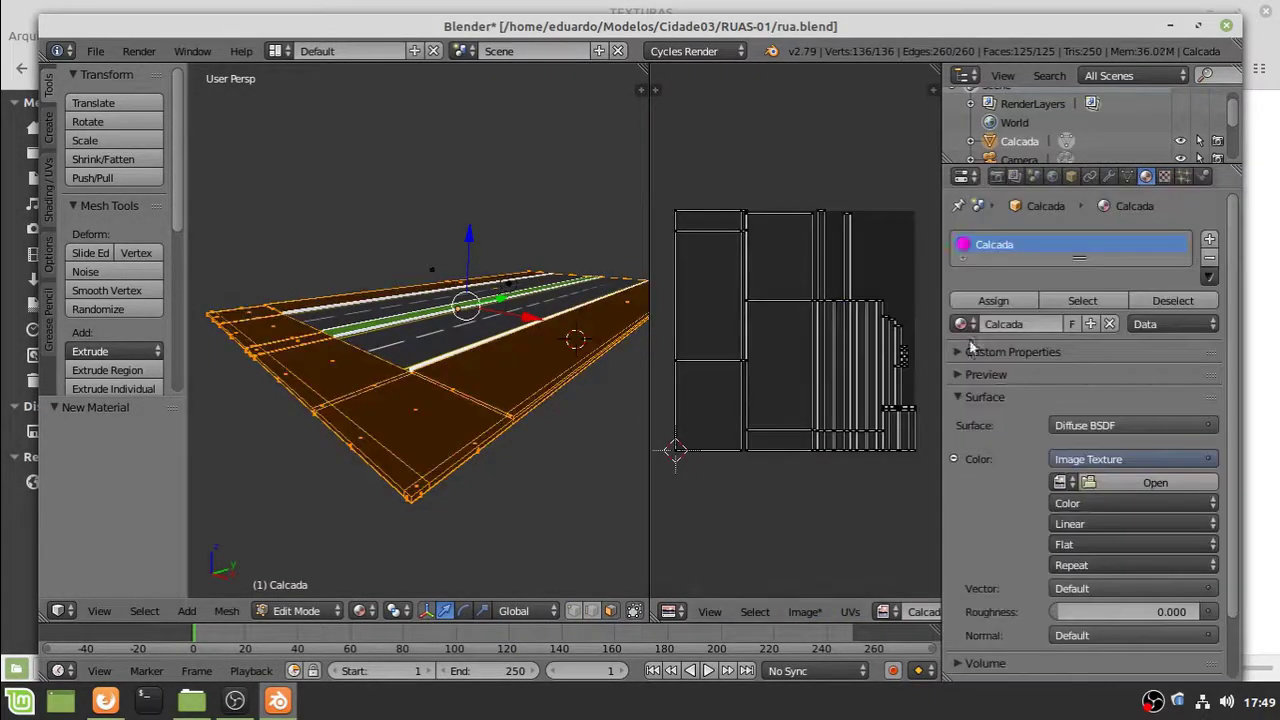
pyautogui.click(1061, 482)
pyautogui.click(905, 331)
pyautogui.press('Tab')
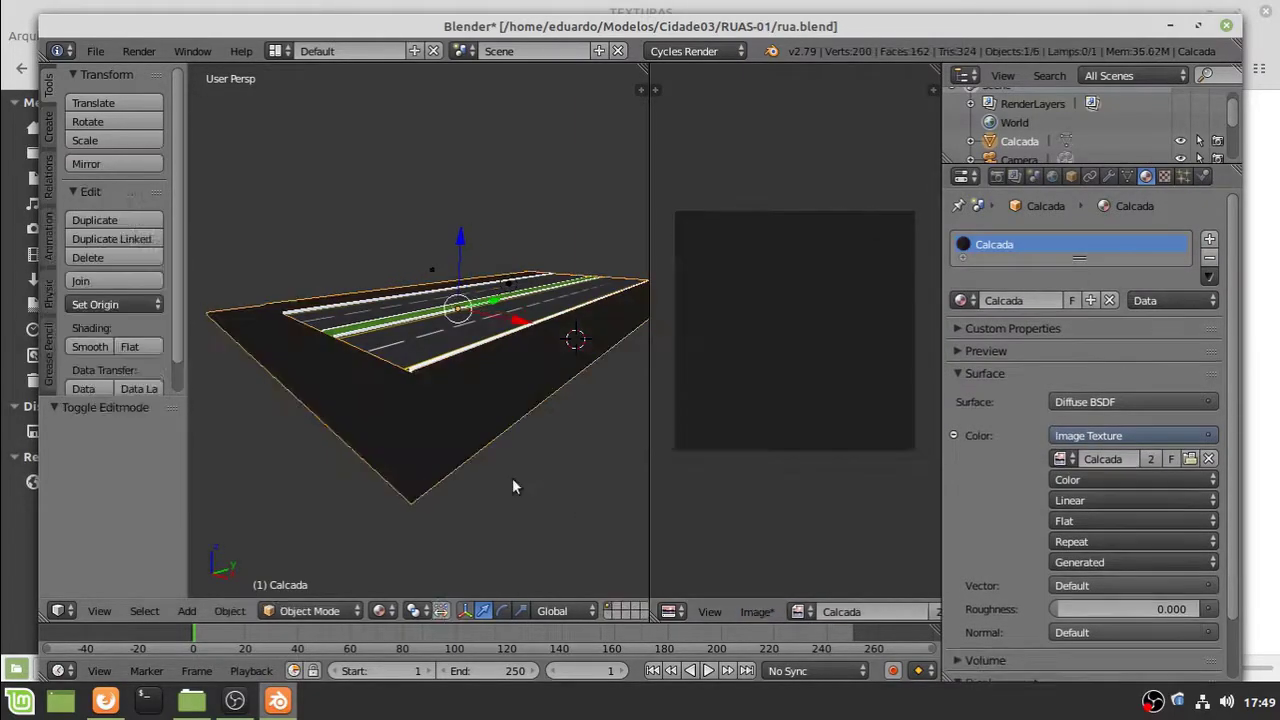
# Switch the viewport to textured shading and enter Edit Mode on the Calcada object
pyautogui.moveTo(521, 485)
pyautogui.mouseDown(button='middle')
pyautogui.moveTo(557, 500)
pyautogui.moveTo(599, 406)
pyautogui.mouseUp(button='middle')
pyautogui.click(380, 611)
pyautogui.click(407, 547)
pyautogui.press('Tab')
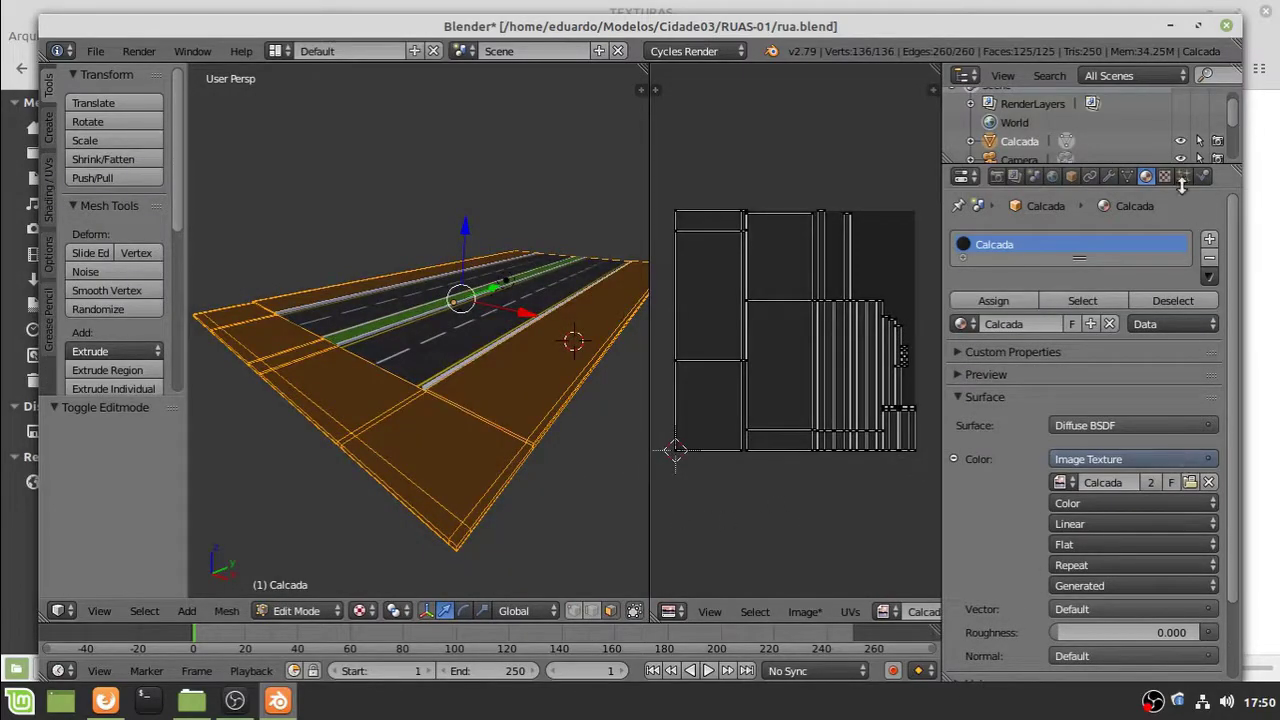
# Examine the Calcada image texture's node settings and the material's surface settings and preview
pyautogui.click(1165, 177)
pyautogui.click(1146, 177)
pyautogui.scroll(-3, 1186, 522)
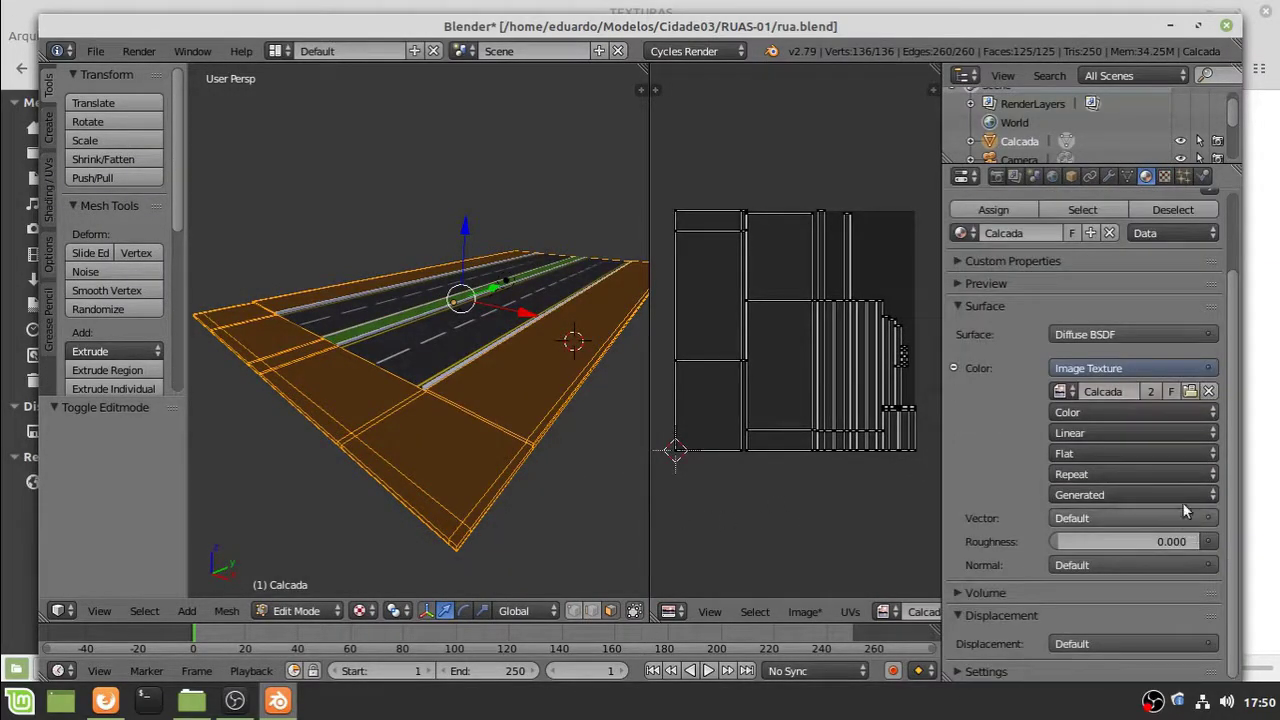
pyautogui.click(1164, 176)
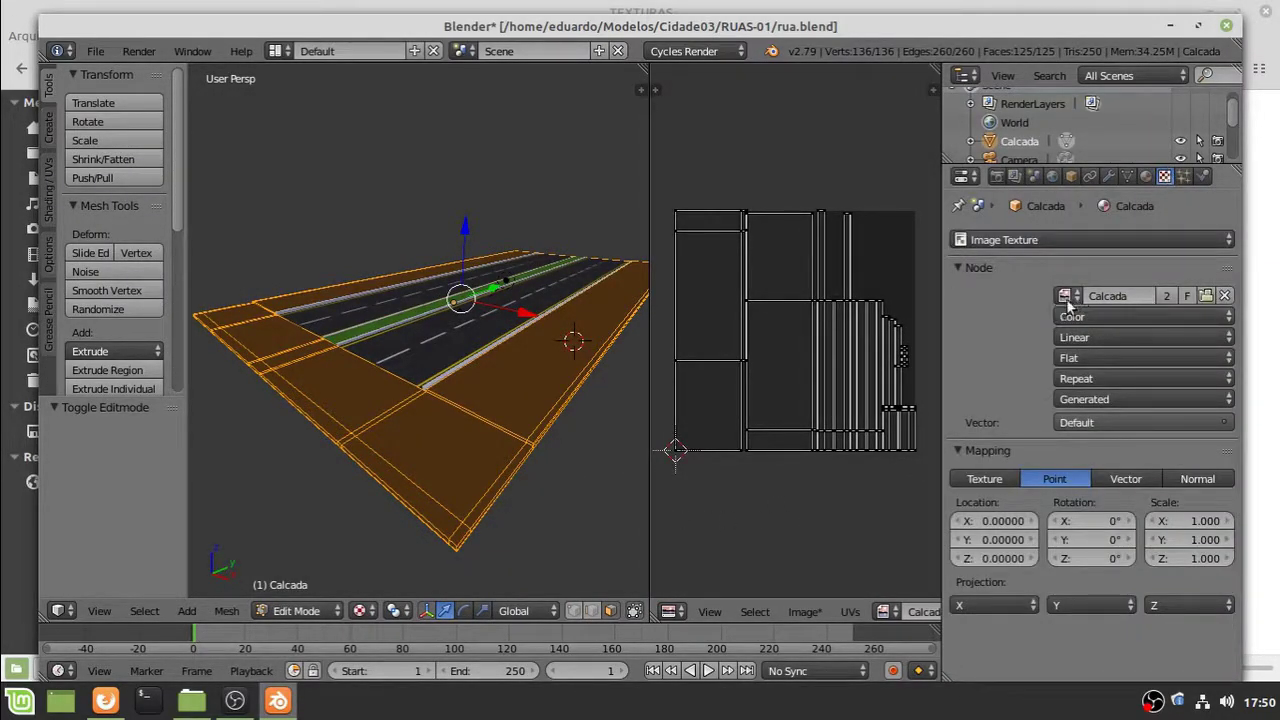
pyautogui.click(1112, 337)
pyautogui.click(1058, 240)
pyautogui.click(1146, 176)
pyautogui.scroll(-1, 851, 429)
pyautogui.scroll(-2, 1080, 372)
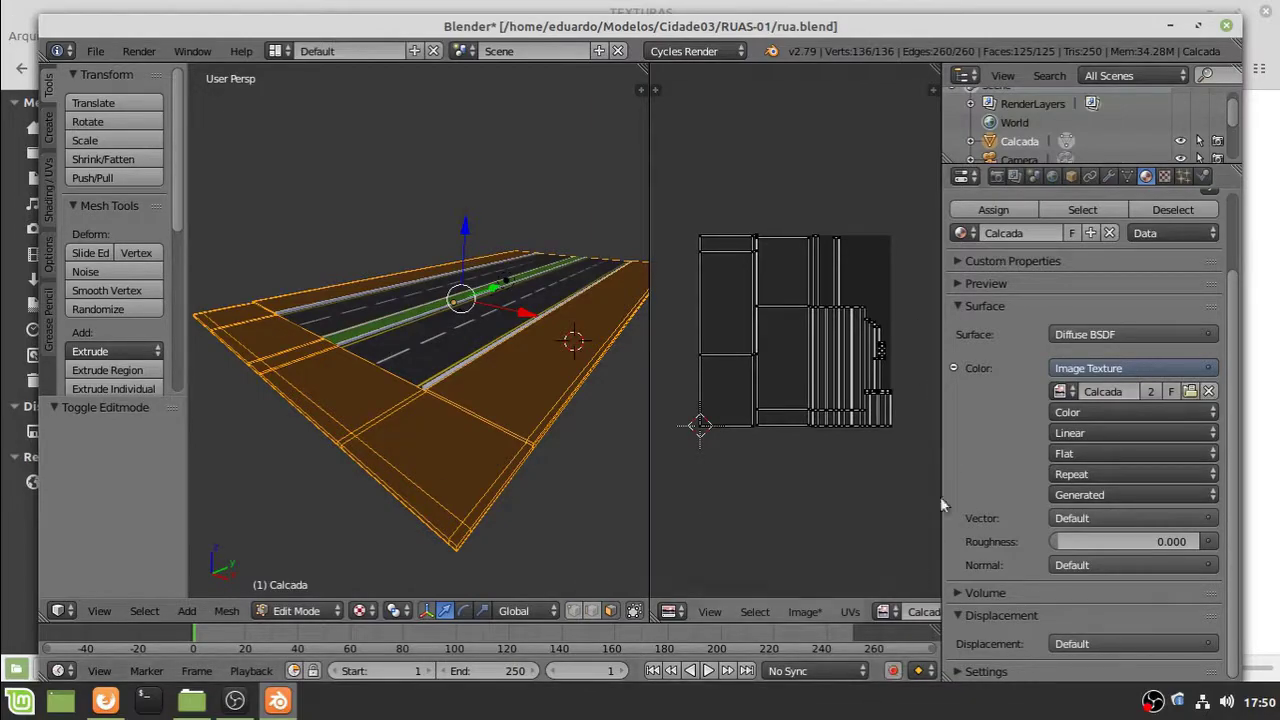
pyautogui.click(968, 283)
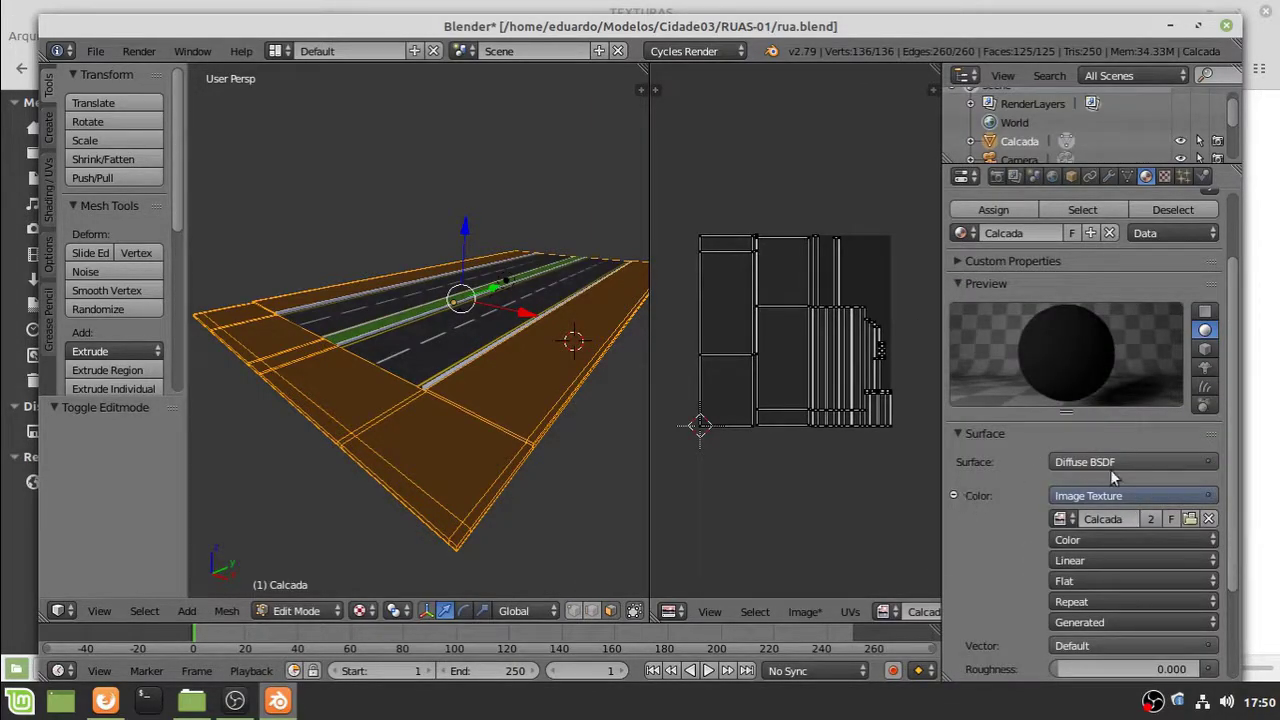
# Switch the Calcada material's colour input to RGB and back to an image texture using the Calcada image
pyautogui.click(1113, 492)
pyautogui.click(625, 267)
pyautogui.scroll(-1, 1072, 527)
pyautogui.scroll(-1, 1072, 527)
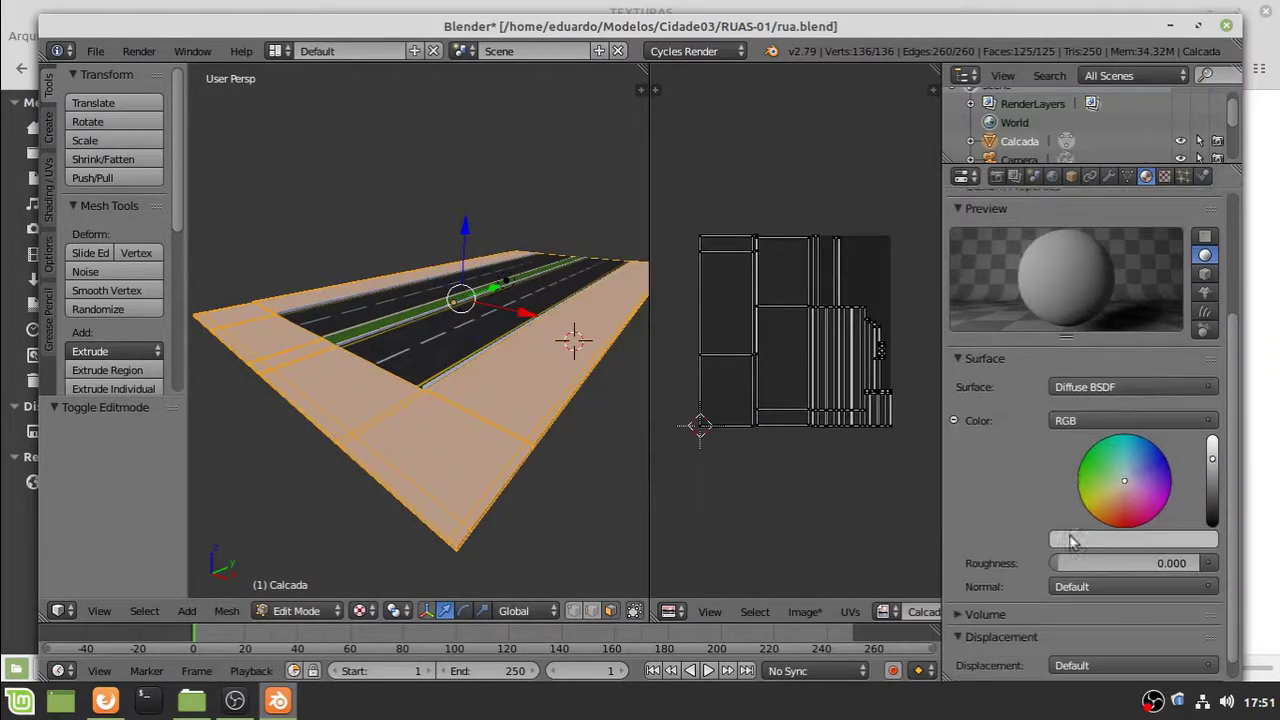
pyautogui.click(1130, 420)
pyautogui.click(672, 268)
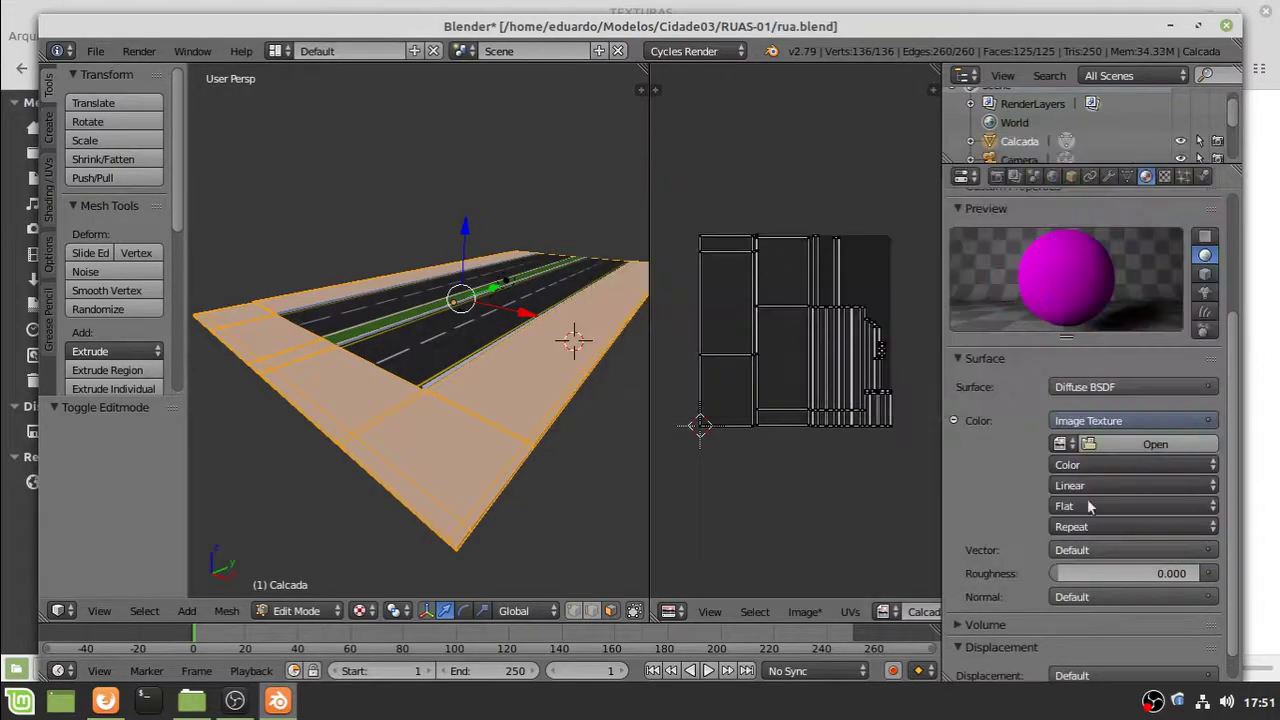
pyautogui.click(1072, 446)
pyautogui.click(915, 294)
pyautogui.scroll(-1, 1190, 487)
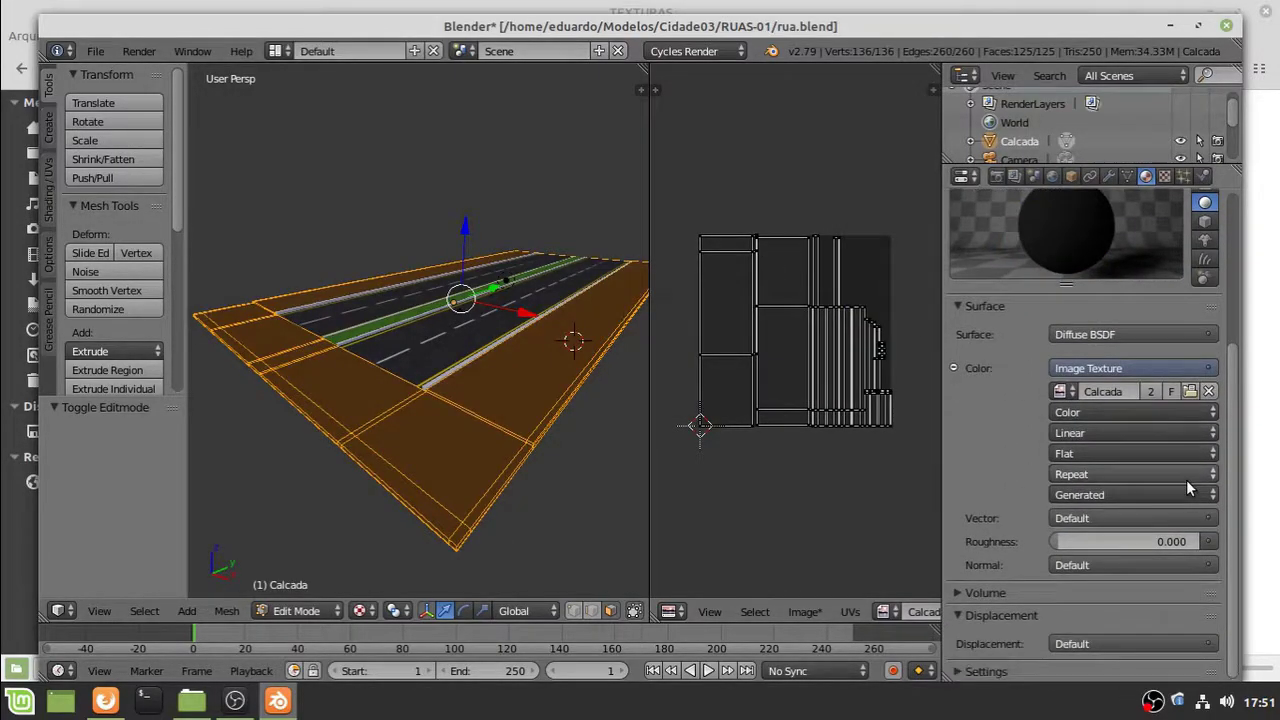
# Collapse the material preview and view the textured Calcada object in Object Mode
pyautogui.scroll(3, 1084, 450)
pyautogui.click(988, 269)
pyautogui.scroll(3, 1001, 298)
pyautogui.press('Tab')
pyautogui.scroll(-3, 1155, 515)
pyautogui.scroll(3, 589, 437)
pyautogui.scroll(-5, 560, 434)
# Check the colour space and source options of the Calcada image texture
pyautogui.click(1164, 176)
pyautogui.click(1143, 316)
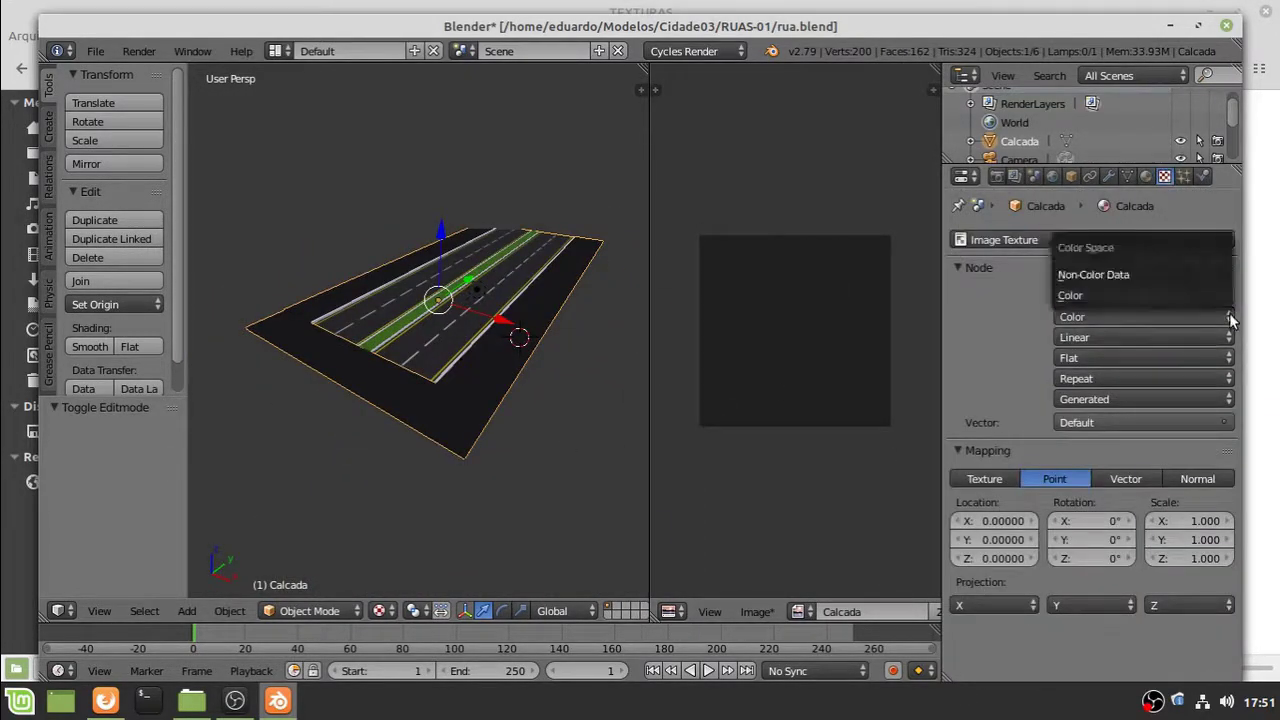
pyautogui.click(1130, 399)
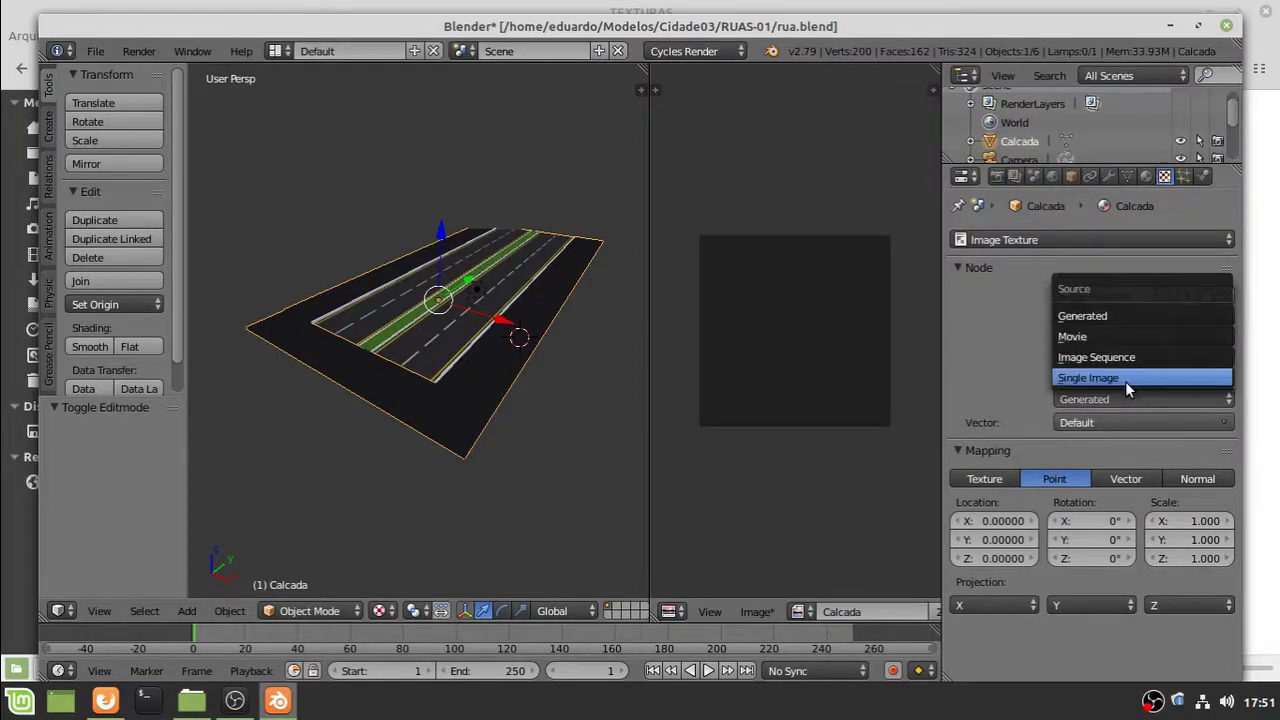
pyautogui.click(1126, 397)
# Enter Edit Mode on the Calcada object and view its UV layout over the Calcada image
pyautogui.click(800, 611)
pyautogui.click(830, 474)
pyautogui.press('Tab')
pyautogui.click(805, 611)
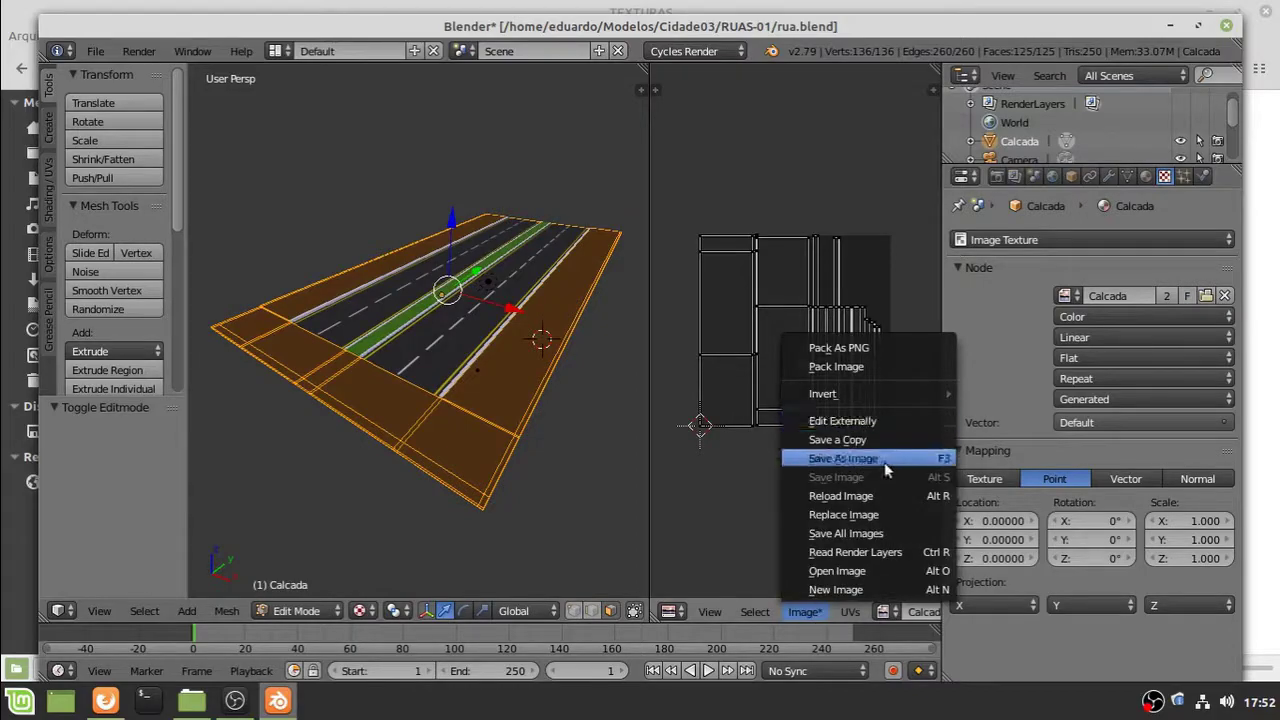
pyautogui.scroll(-3, 817, 446)
pyautogui.moveTo(465, 508); pyautogui.dragTo(613, 558, button='middle')
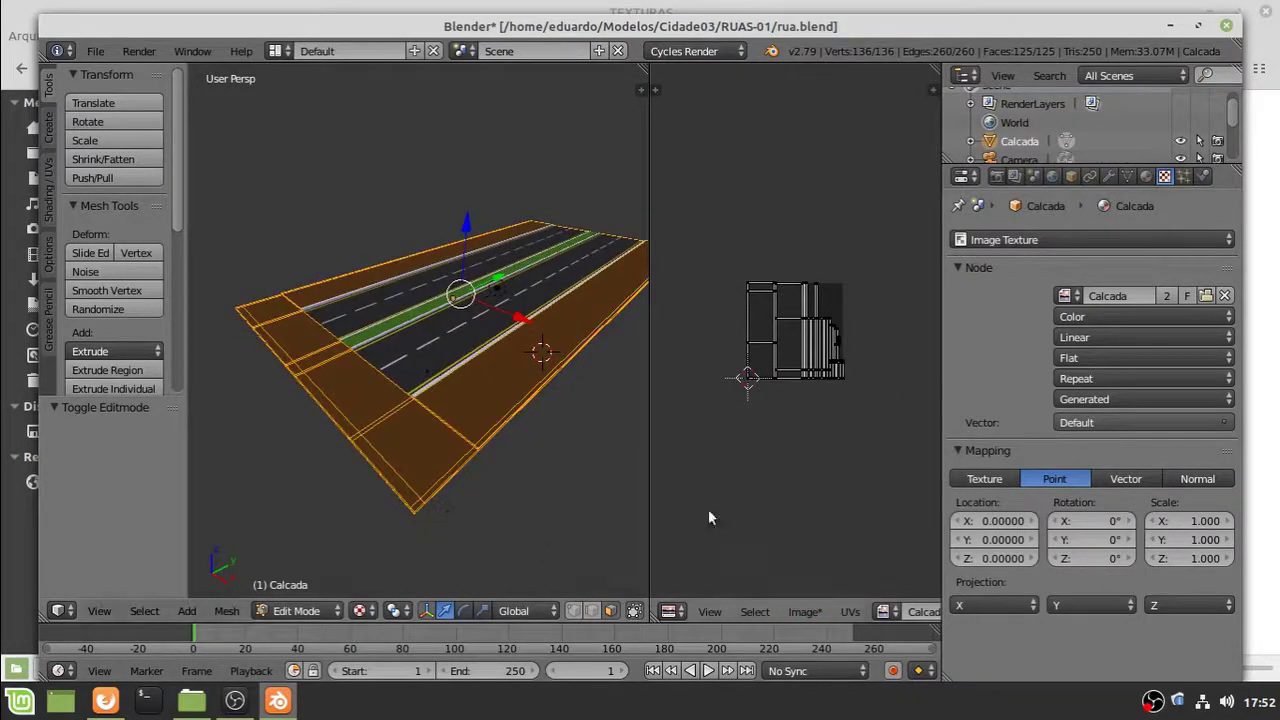
# Open the generated Calcada image's settings, lighten its colour and check the sidewalk in Object Mode
pyautogui.click(1220, 245)
pyautogui.click(1026, 203)
pyautogui.scroll(-6, 1091, 488)
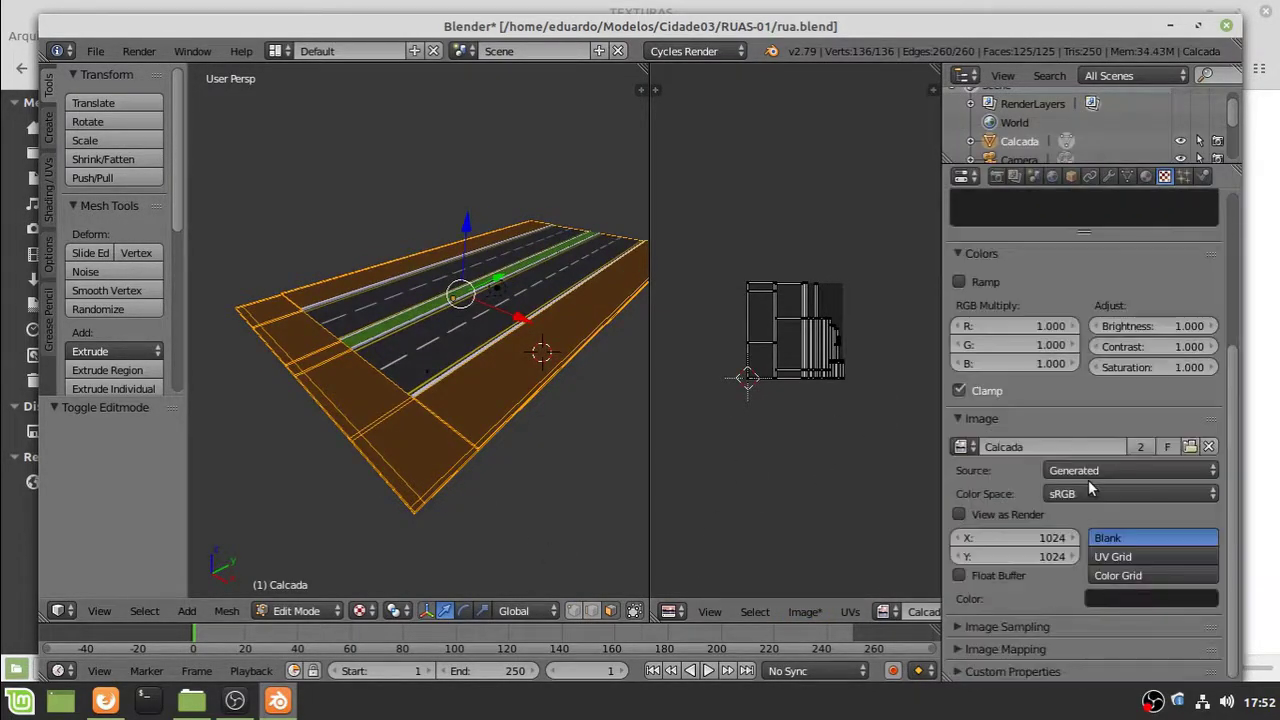
pyautogui.click(1125, 601)
pyautogui.moveTo(1203, 442)
pyautogui.mouseDown()
pyautogui.moveTo(1203, 417)
pyautogui.moveTo(1203, 430)
pyautogui.mouseUp()
pyautogui.press('Tab')
pyautogui.scroll(3, 500, 510)
pyautogui.moveTo(513, 525); pyautogui.dragTo(513, 465, button='middle')
pyautogui.scroll(-4, 516, 490)
# Adjust the Calcada image's generated colour to a lighter grey and put the object back in Edit Mode
pyautogui.click(1108, 600)
pyautogui.click(1203, 406)
pyautogui.scroll(-2, 533, 447)
pyautogui.scroll(3, 513, 465)
pyautogui.click(1140, 599)
pyautogui.moveTo(420, 440); pyautogui.dragTo(449, 491, button='middle')
pyautogui.press('Tab')
# Save the Calcada image as CalcadaTextura.png in the TEXTURAS folder
pyautogui.click(805, 611)
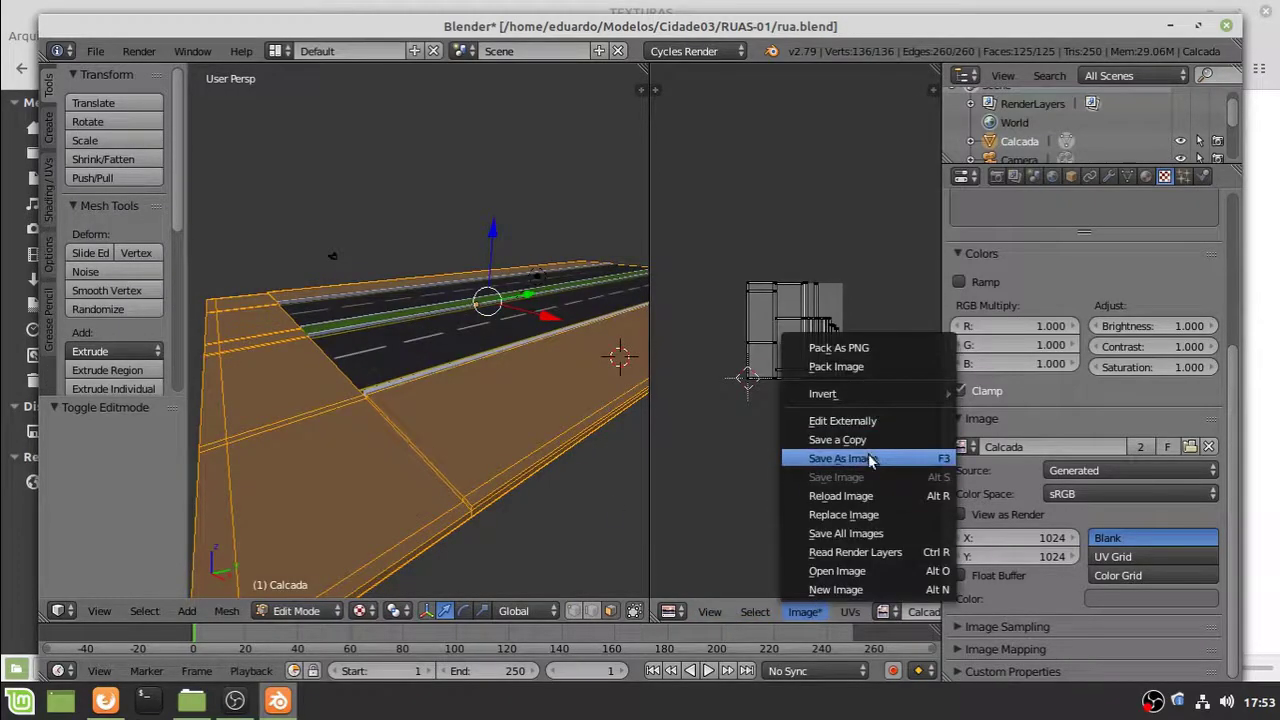
pyautogui.click(840, 458)
pyautogui.click(313, 121)
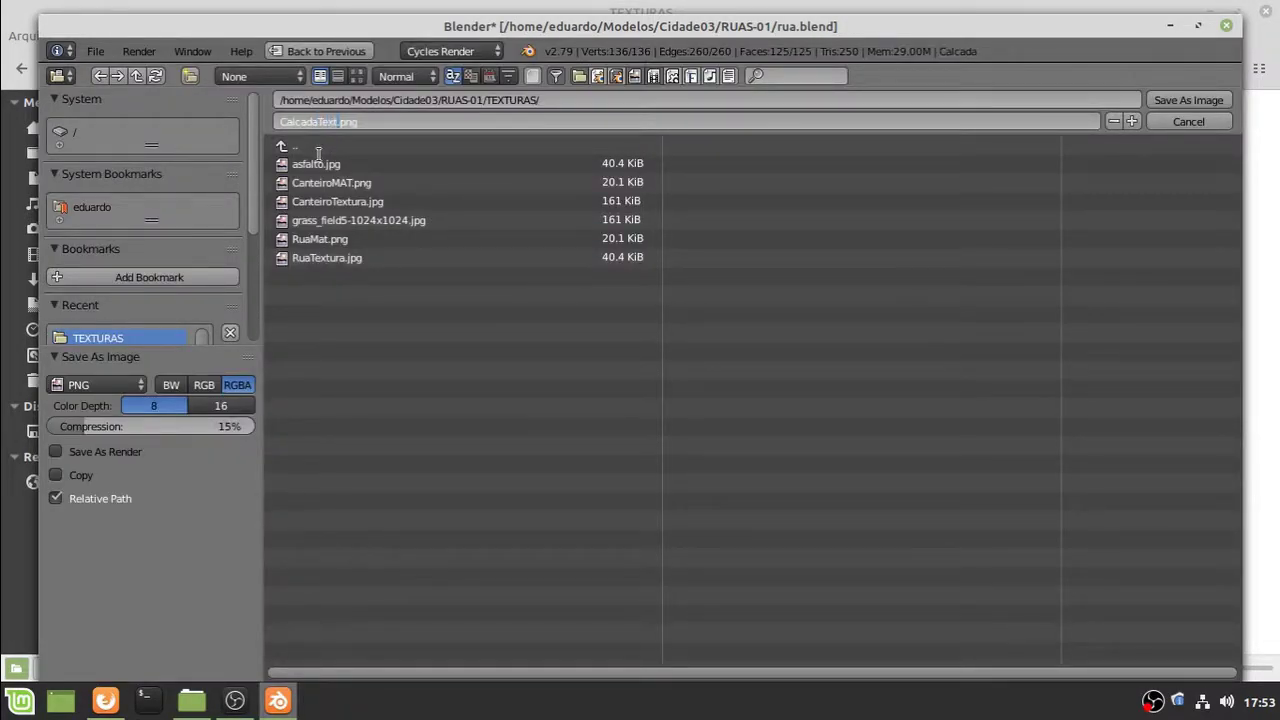
pyautogui.click(1195, 101)
# Return to Object Mode, merge the UV editor area into the 3D view and set the viewport shading to Texture
pyautogui.press('Tab')
pyautogui.scroll(-4, 550, 450)
pyautogui.moveTo(537, 428); pyautogui.dragTo(564, 358, button='middle')
pyautogui.scroll(4, 564, 358)
pyautogui.moveTo(646, 71); pyautogui.dragTo(683, 117)
pyautogui.scroll(-2, 560, 400)
pyautogui.click(380, 611)
pyautogui.click(412, 505)
pyautogui.click(380, 611)
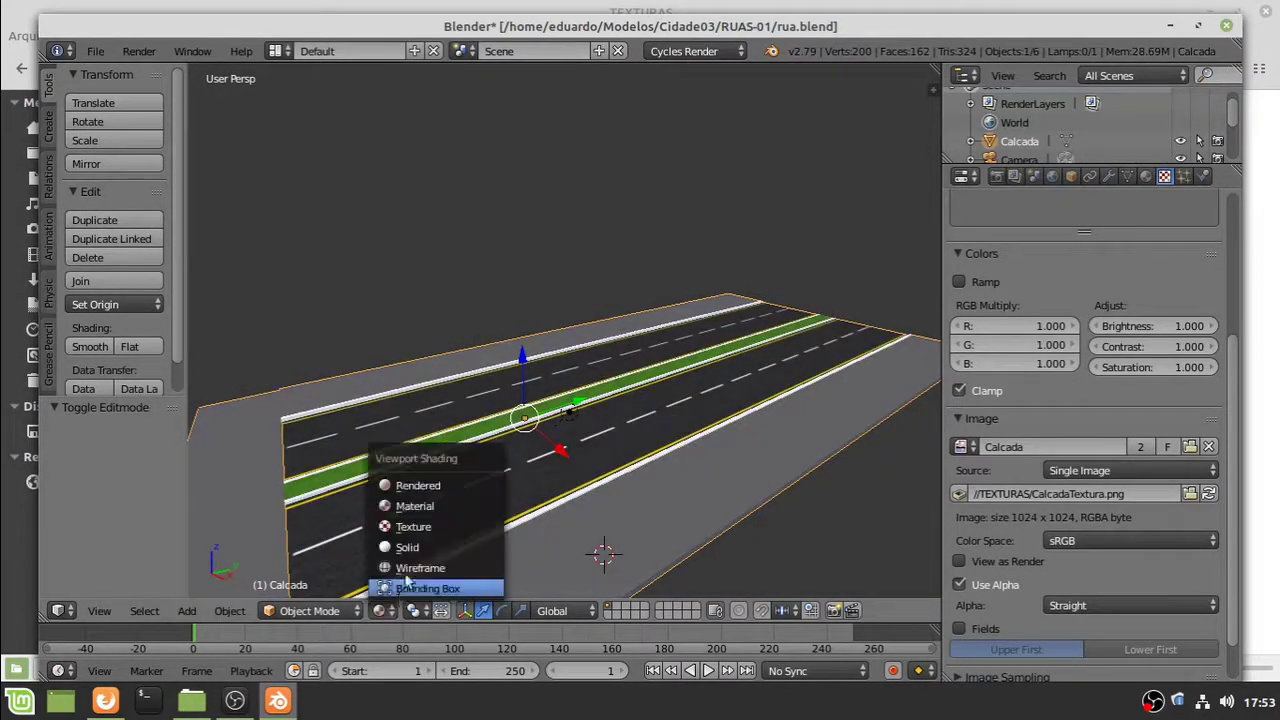
pyautogui.click(410, 526)
# Raise the lamp about 56.5 units on Z and render the street from the camera
pyautogui.moveTo(638, 518); pyautogui.dragTo(643, 492, button='middle')
pyautogui.scroll(3, 643, 486)
pyautogui.rightClick(581, 349)
pyautogui.rightClick(592, 410)
pyautogui.moveTo(597, 430); pyautogui.dragTo(660, 402, button='middle')
pyautogui.rightClick(660, 403)
pyautogui.rightClick(578, 340)
pyautogui.moveTo(578, 270); pyautogui.dragTo(578, 172)
pyautogui.press('F12')
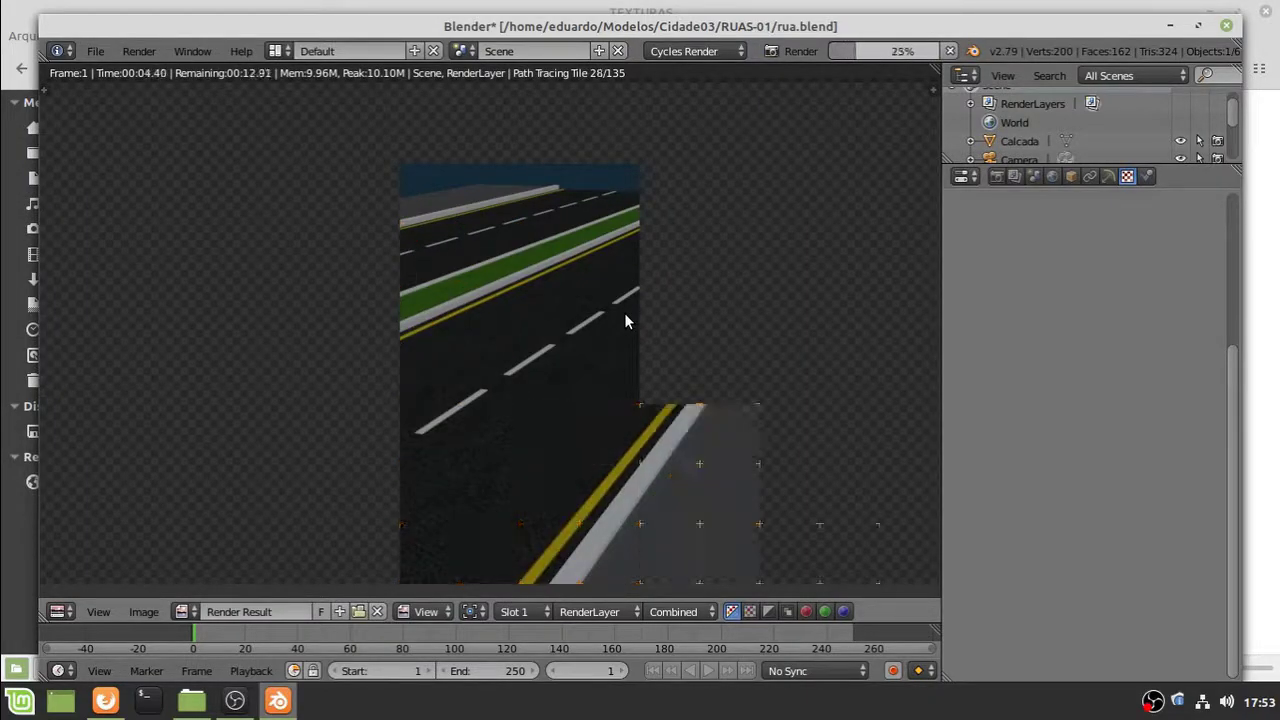
pyautogui.press('Escape')
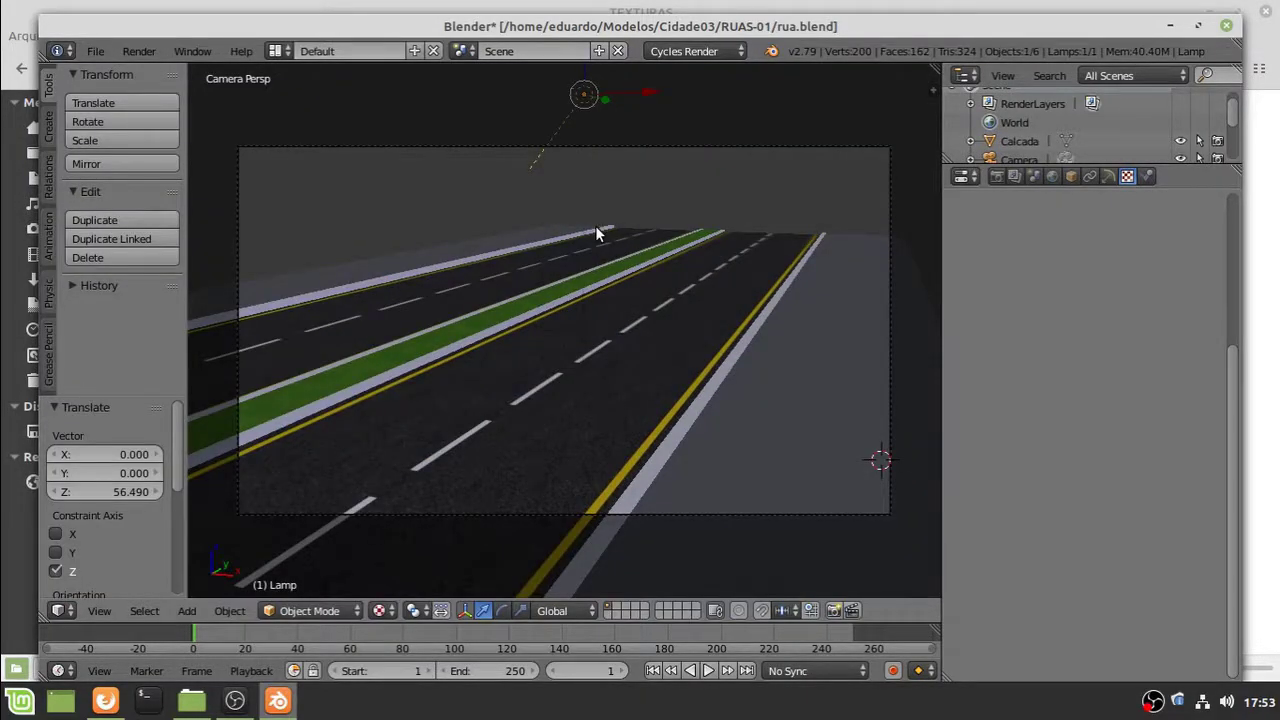
# Reposition the camera along the street with Walk navigation and render a test image
pyautogui.hotkey('shift', 'f')
pyautogui.press('q')
pyautogui.press('s')
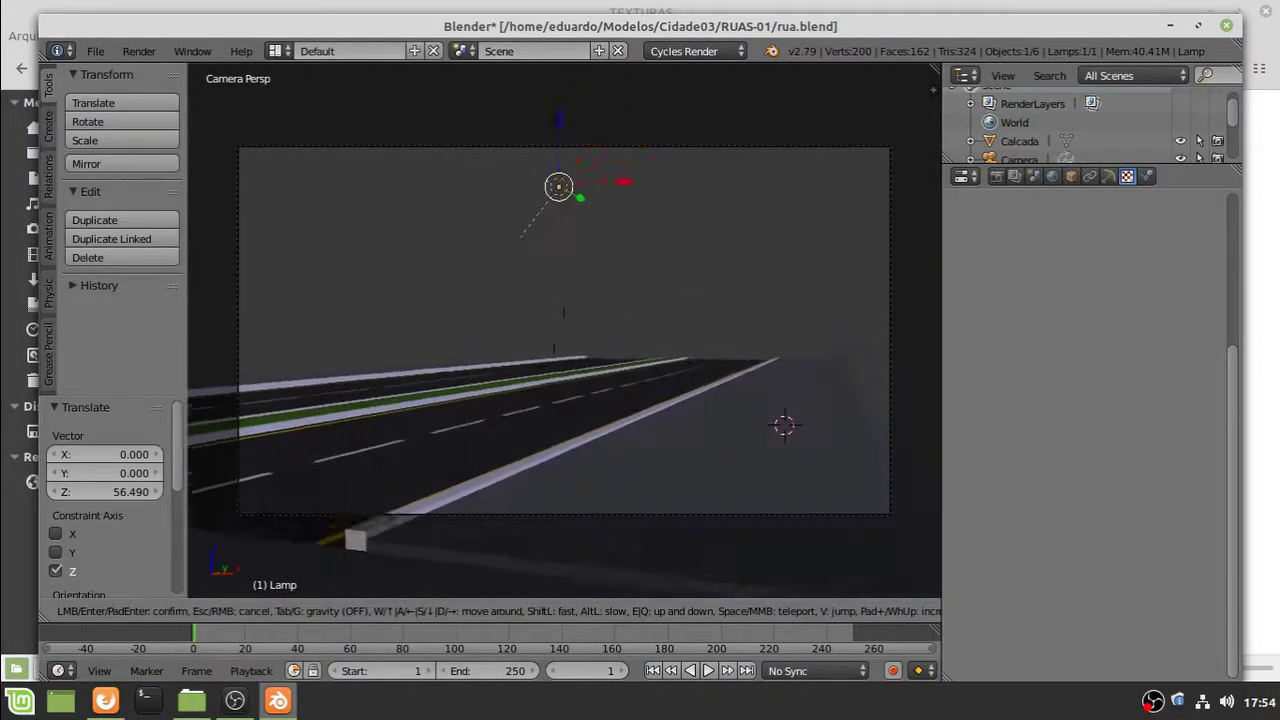
pyautogui.press('w')
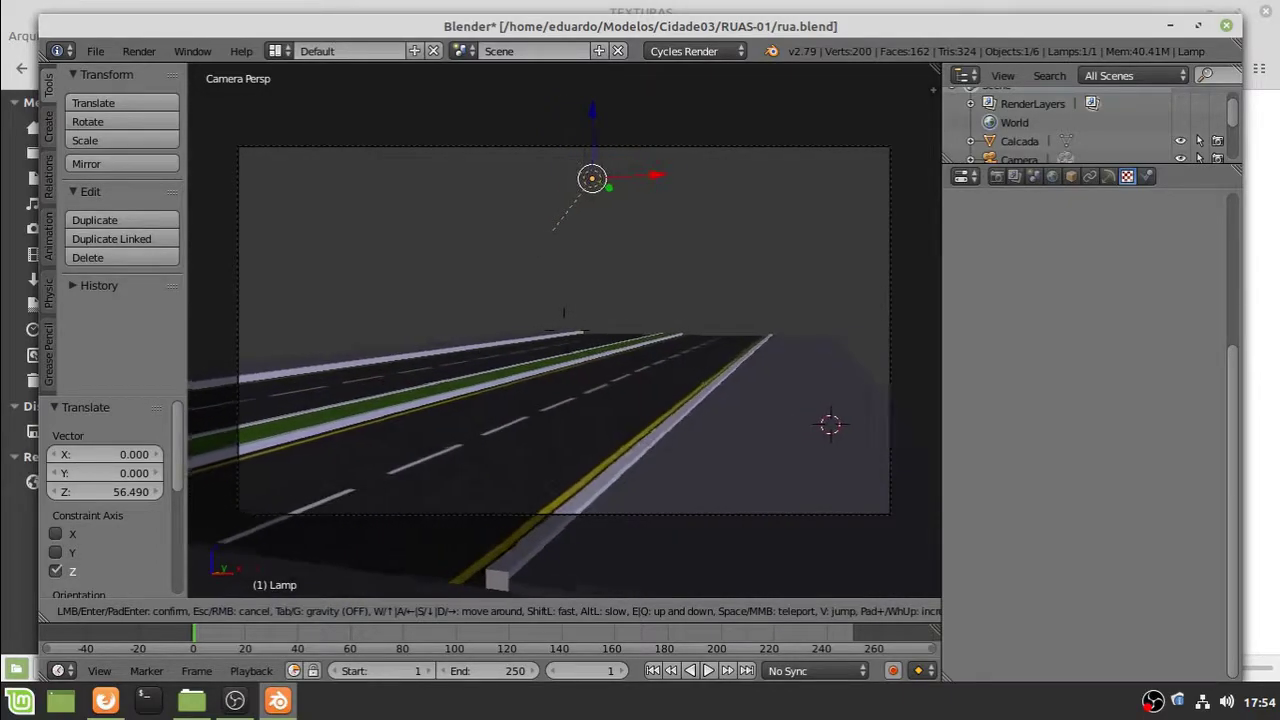
pyautogui.click(557, 340)
pyautogui.press('F12')
pyautogui.press('Escape')
pyautogui.moveTo(556, 330); pyautogui.dragTo(588, 326, button='middle')
# Switch to the file manager and open the Downloads folder
pyautogui.click(196, 702)
pyautogui.click(27, 73)
pyautogui.doubleClick(331, 152)
pyautogui.click(29, 75)
pyautogui.doubleClick(331, 145)
pyautogui.click(31, 76)
pyautogui.click(22, 68)
pyautogui.click(22, 68)
pyautogui.click(22, 68)
pyautogui.click(70, 279)
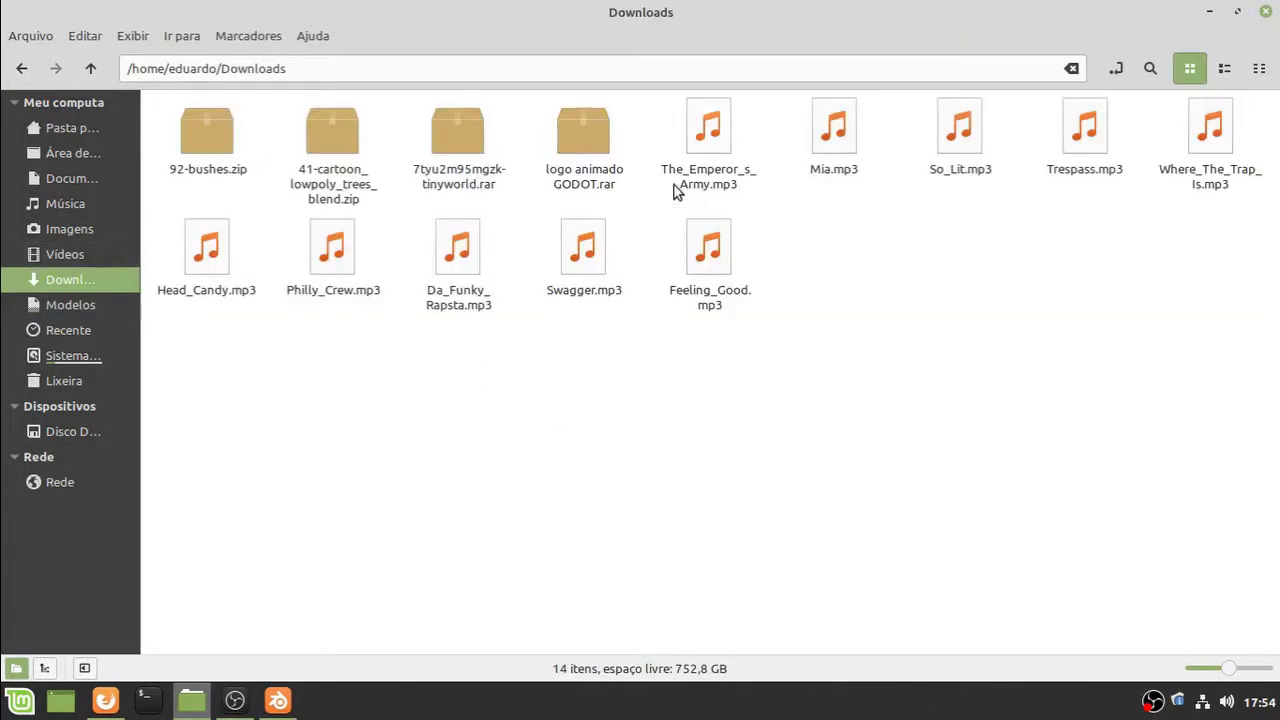
# Extract the 7tyu2m95mgzk-tinyworld.rar archive in Downloads and check the contents of the extracted tinyworld folder
pyautogui.click(452, 126)
pyautogui.rightClick(452, 126)
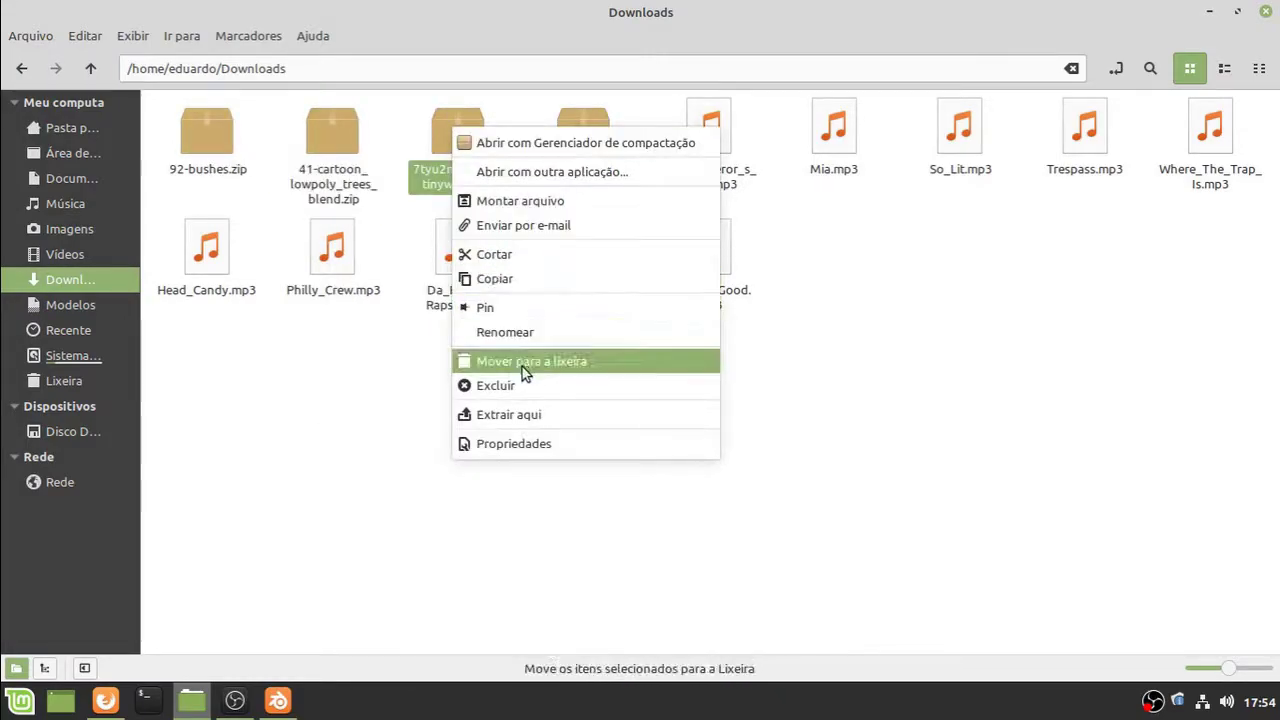
pyautogui.click(480, 414)
pyautogui.doubleClick(215, 135)
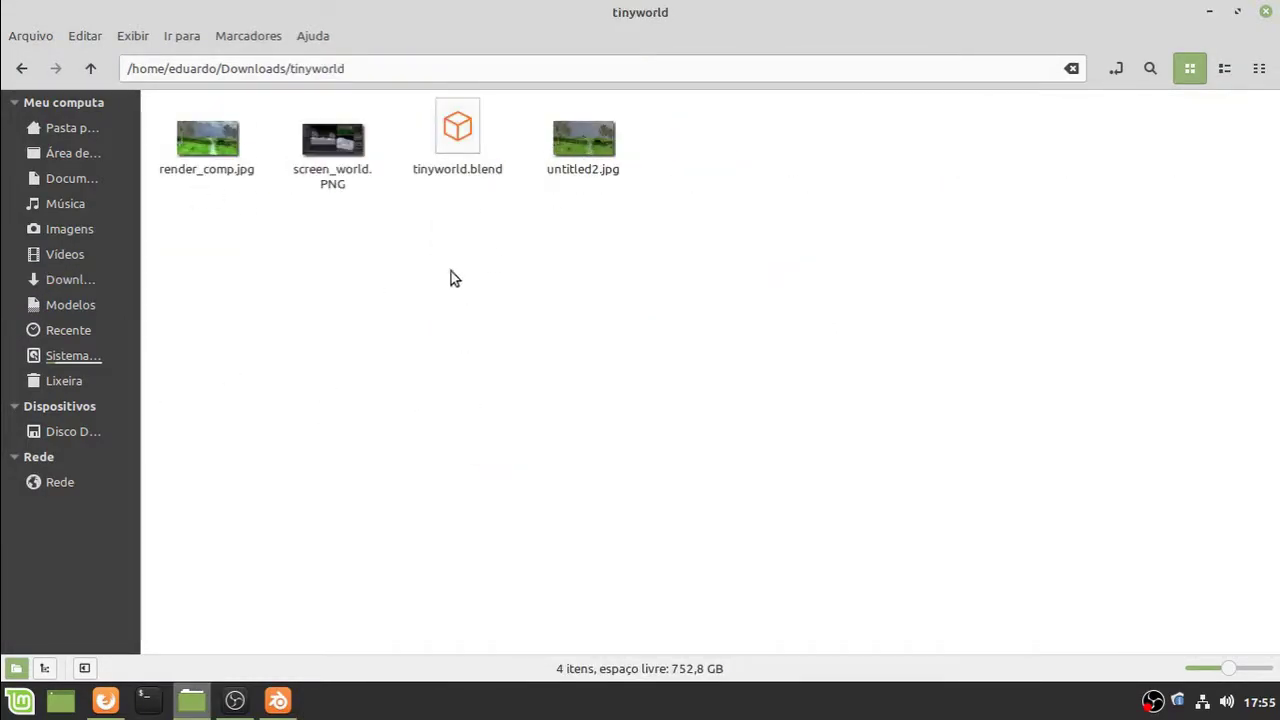
pyautogui.click(22, 68)
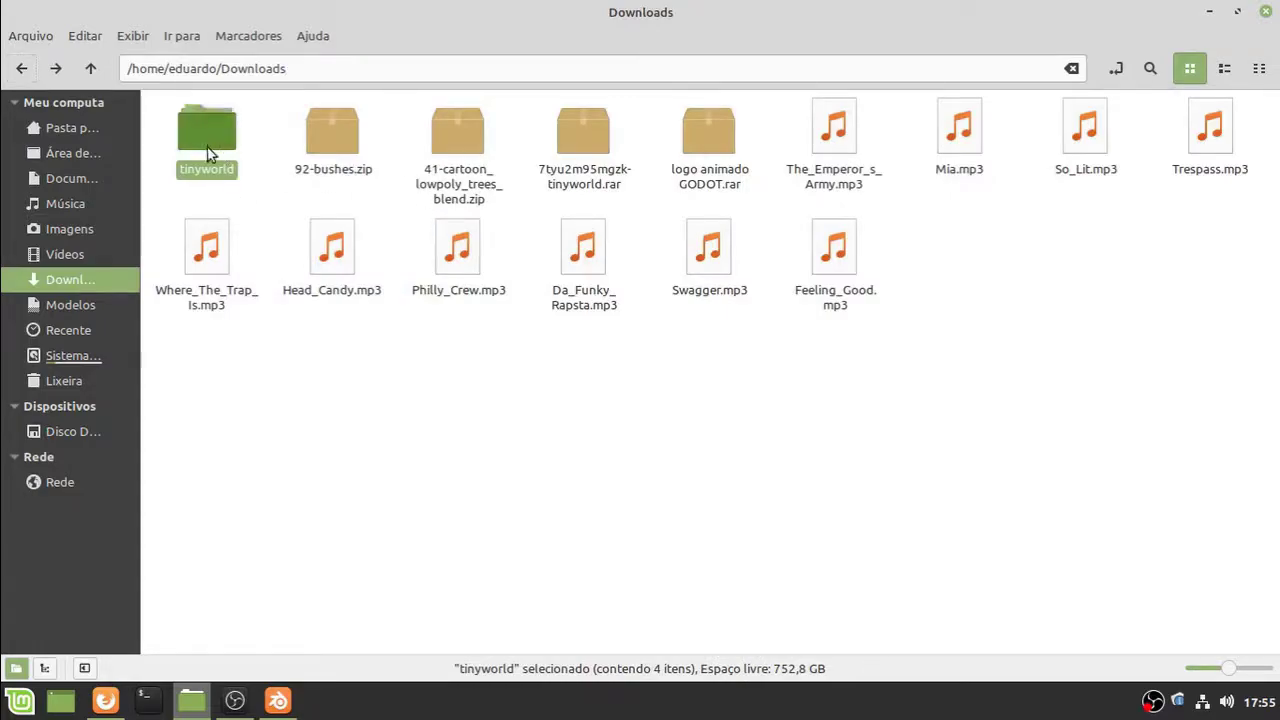
# Move the tinyworld folder from Downloads into Modelos/Cidade03/RUAS-01
pyautogui.hotkey('ctrl', 'x')
pyautogui.click(70, 304)
pyautogui.doubleClick(583, 130)
pyautogui.doubleClick(697, 140)
pyautogui.hotkey('ctrl', 'v')
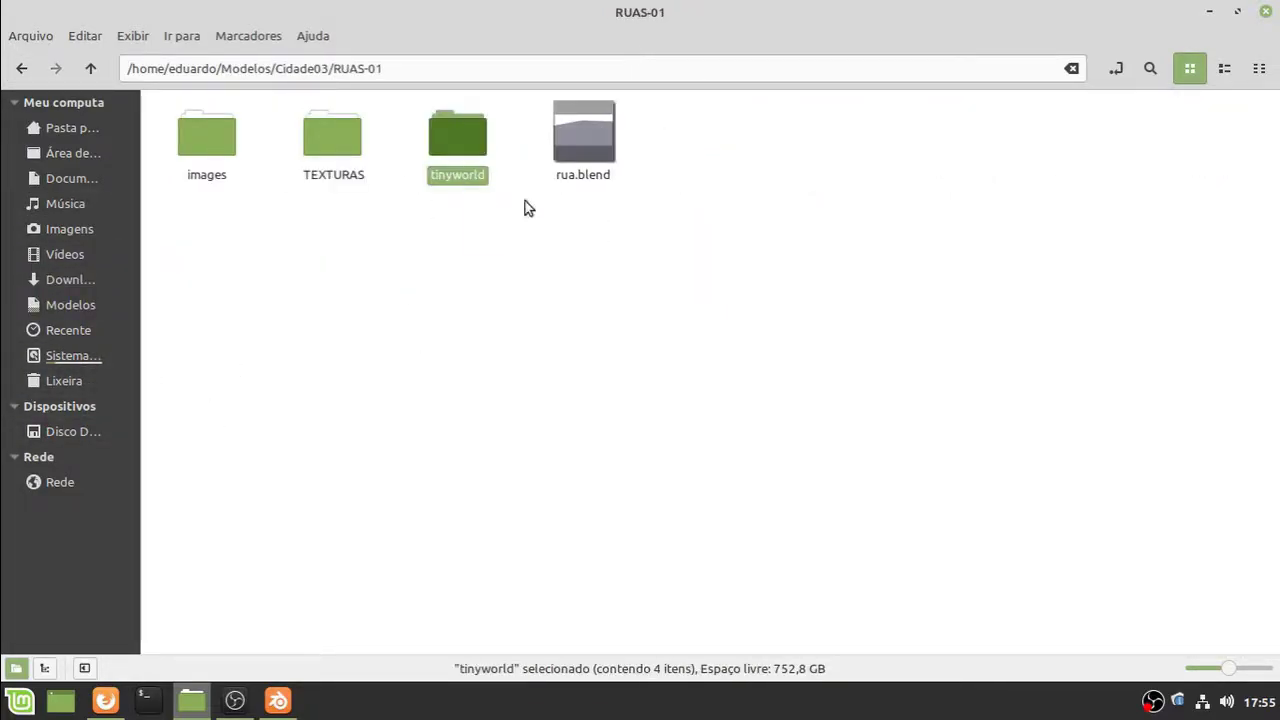
# Switch to Blender, maximize its window, browse the linkable objects in tinyworld.blend and save rua.blend
pyautogui.click(278, 700)
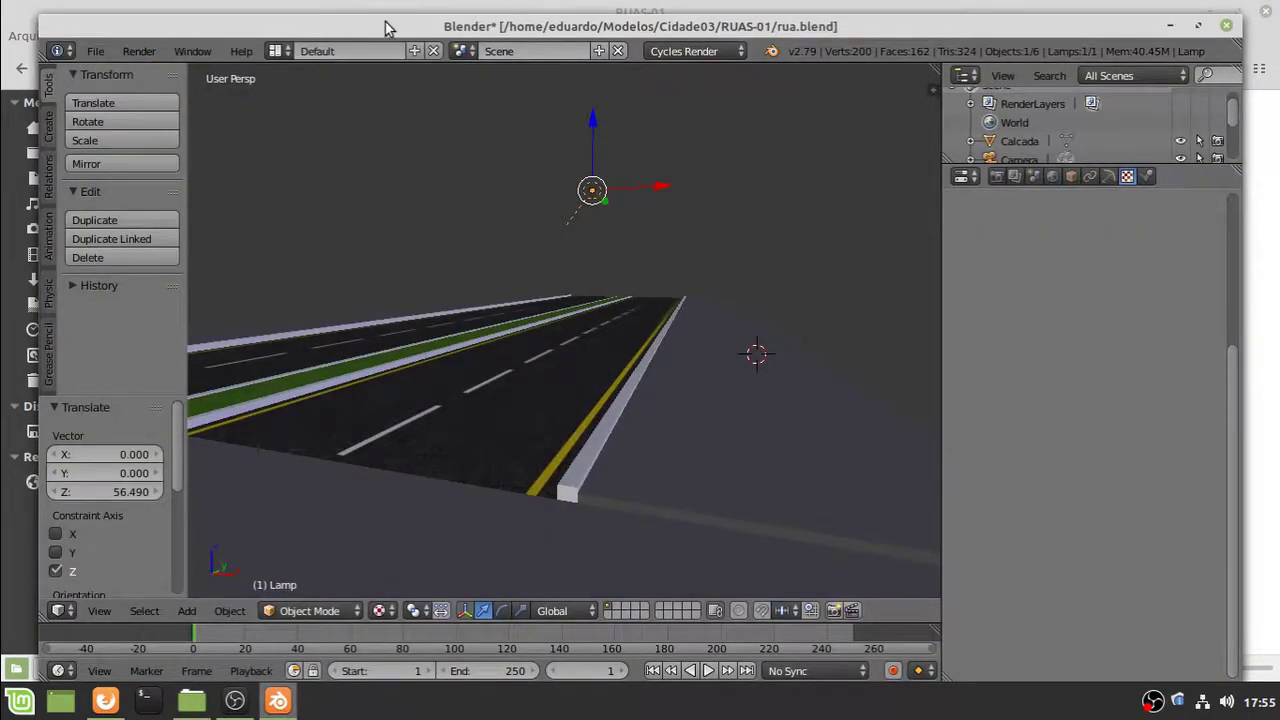
pyautogui.doubleClick(388, 28)
pyautogui.click(58, 37)
pyautogui.click(116, 332)
pyautogui.click(297, 188)
pyautogui.click(321, 154)
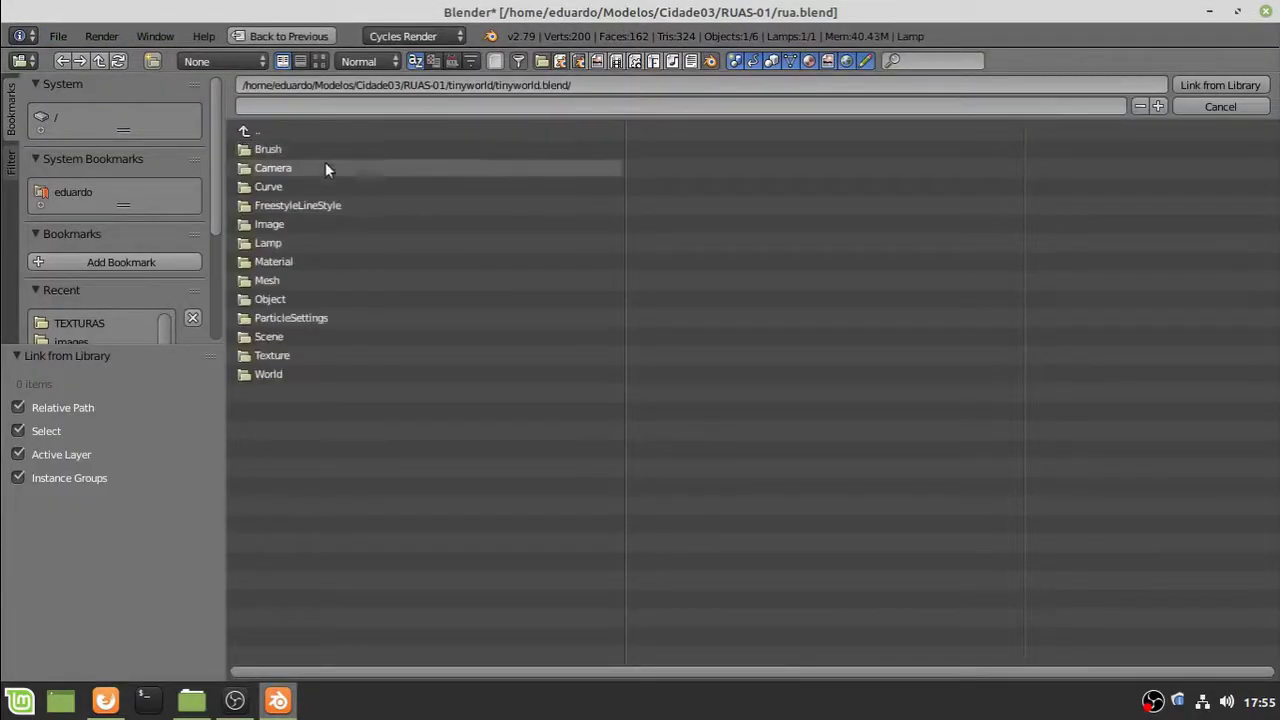
pyautogui.doubleClick(284, 297)
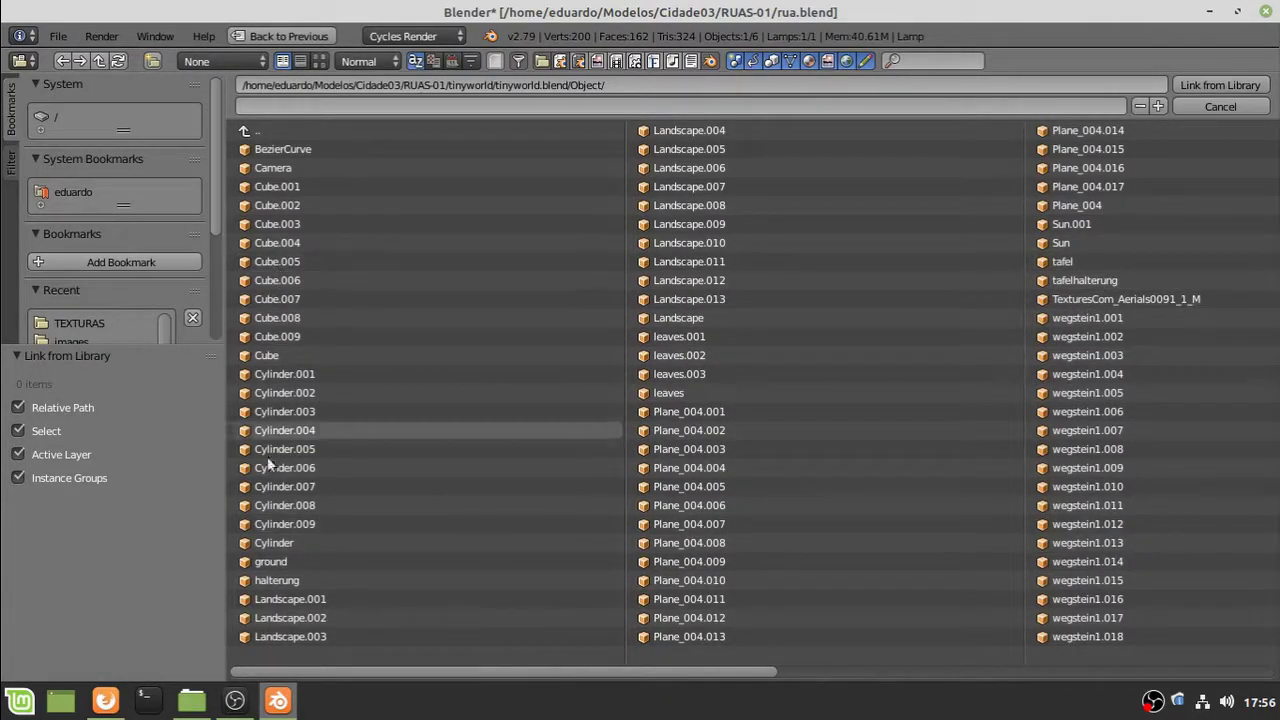
pyautogui.press('Escape')
pyautogui.click(58, 36)
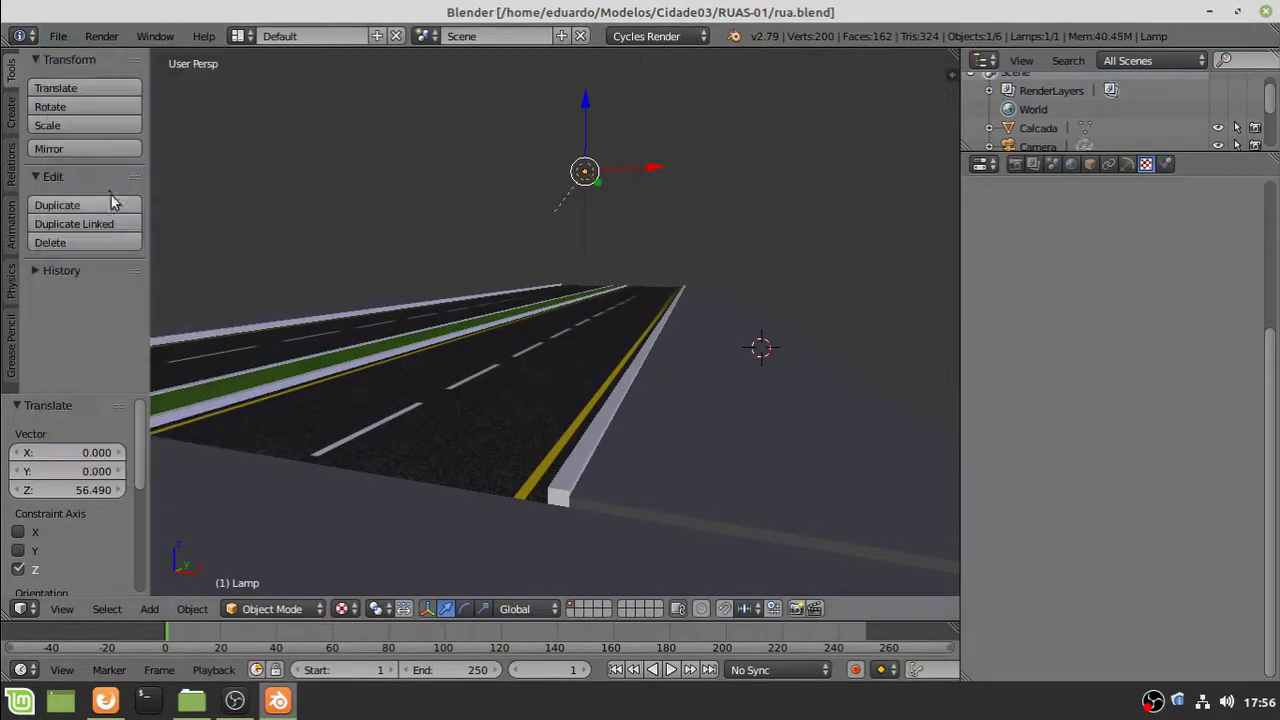
# Open tinyworld.blend from the file manager in a second Blender and examine the background sky plane in Texture shading
pyautogui.click(107, 702)
pyautogui.click(192, 702)
pyautogui.doubleClick(459, 139)
pyautogui.doubleClick(460, 141)
pyautogui.rightClick(763, 144)
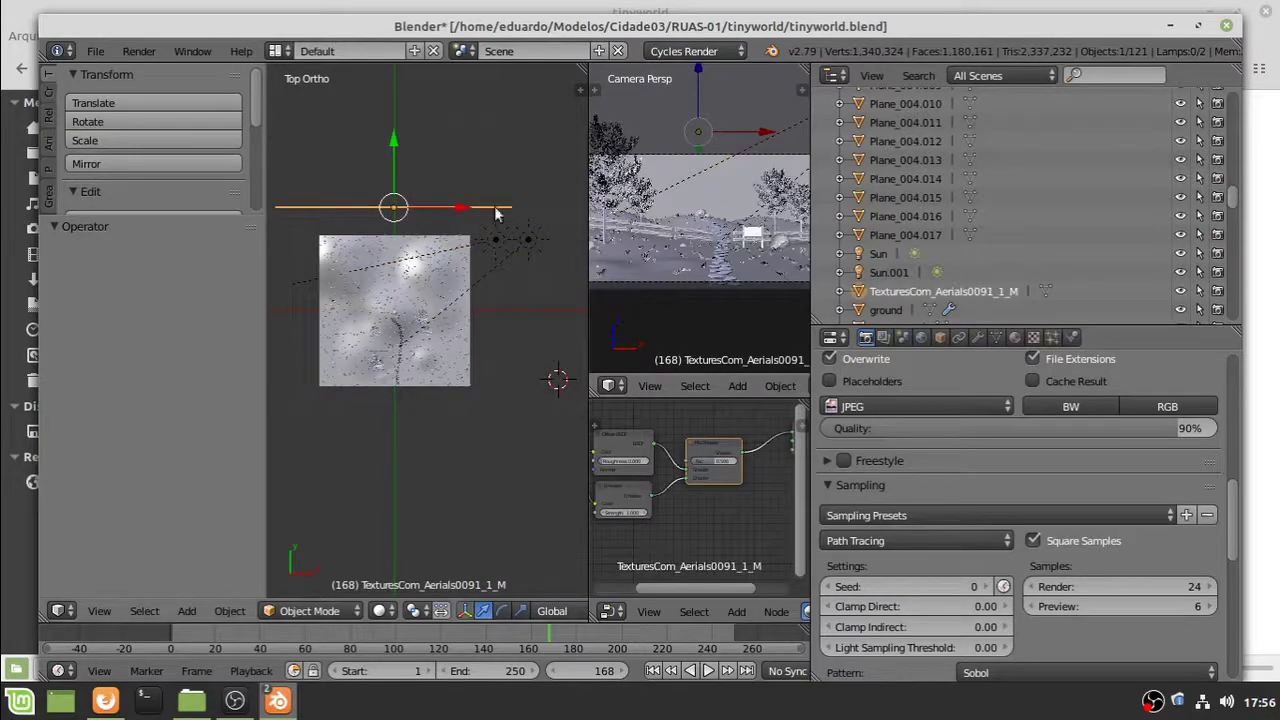
pyautogui.moveTo(397, 373); pyautogui.dragTo(390, 440, button='middle')
pyautogui.click(386, 612)
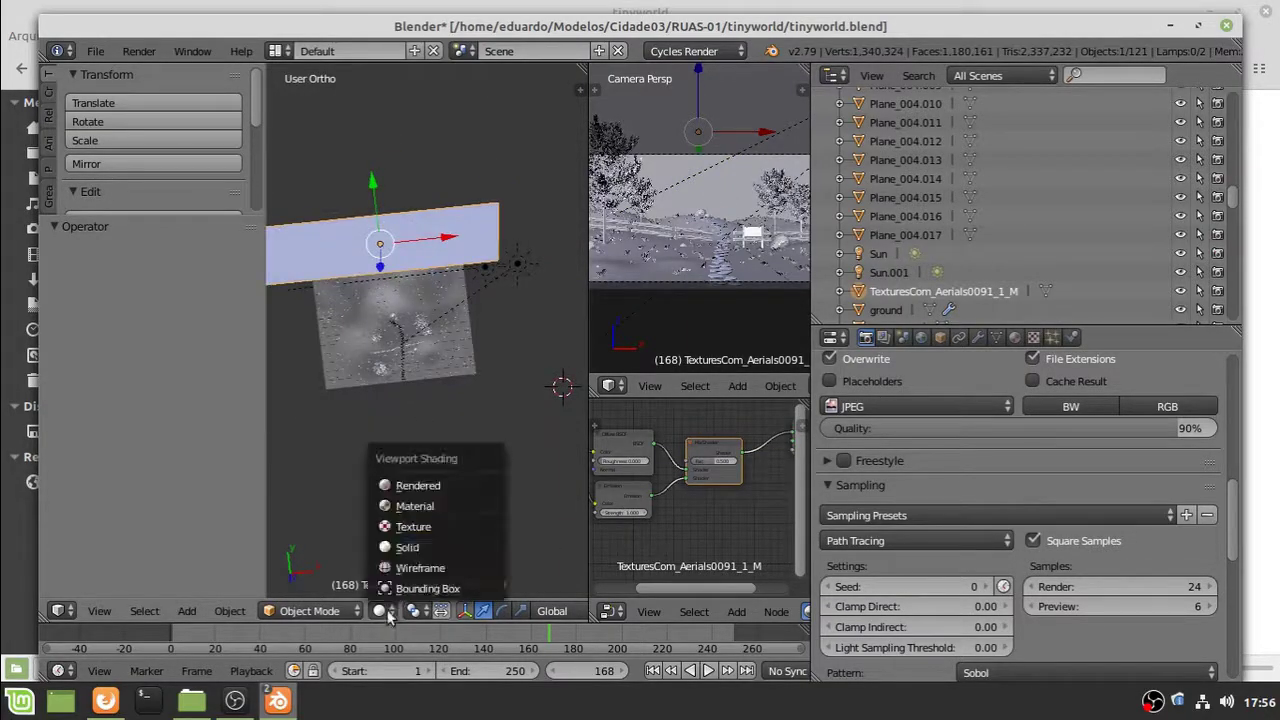
pyautogui.click(410, 530)
pyautogui.click(1228, 30)
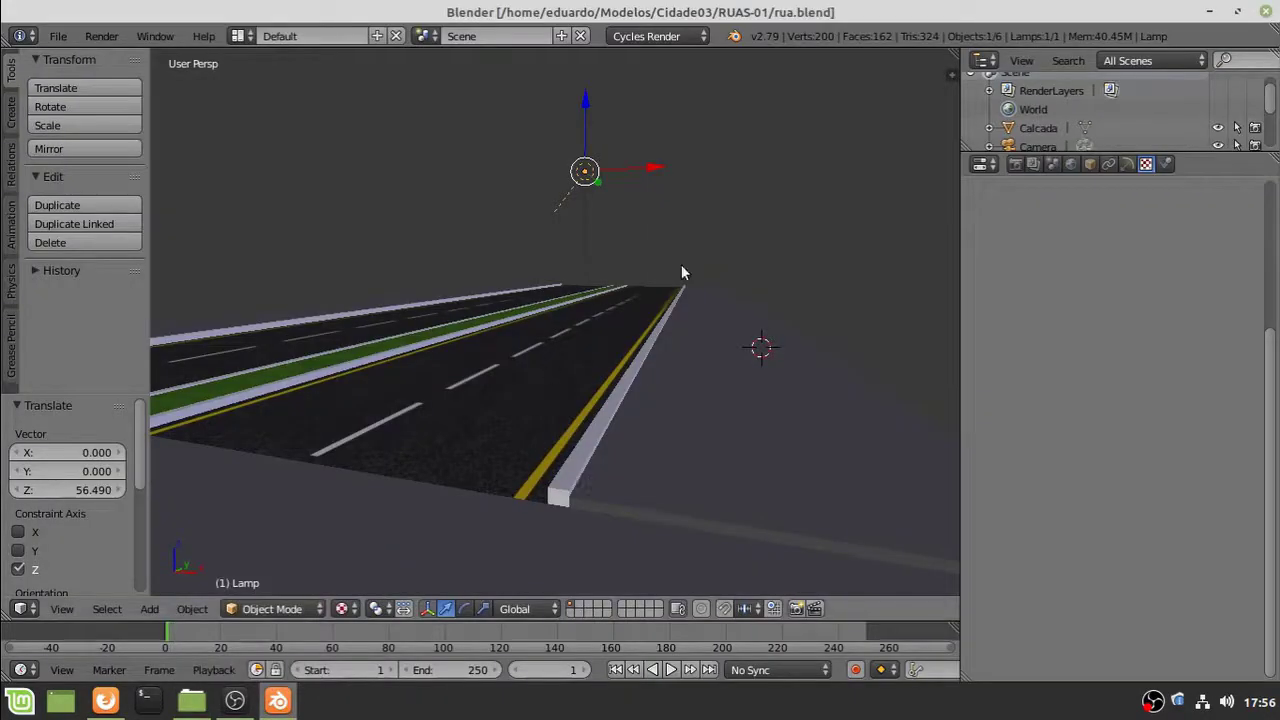
# Link the TexturesCom_Aerials0091_1_M object from tinyworld.blend into the street scene
pyautogui.click(58, 36)
pyautogui.click(82, 328)
pyautogui.doubleClick(280, 186)
pyautogui.doubleClick(280, 297)
pyautogui.click(1126, 299)
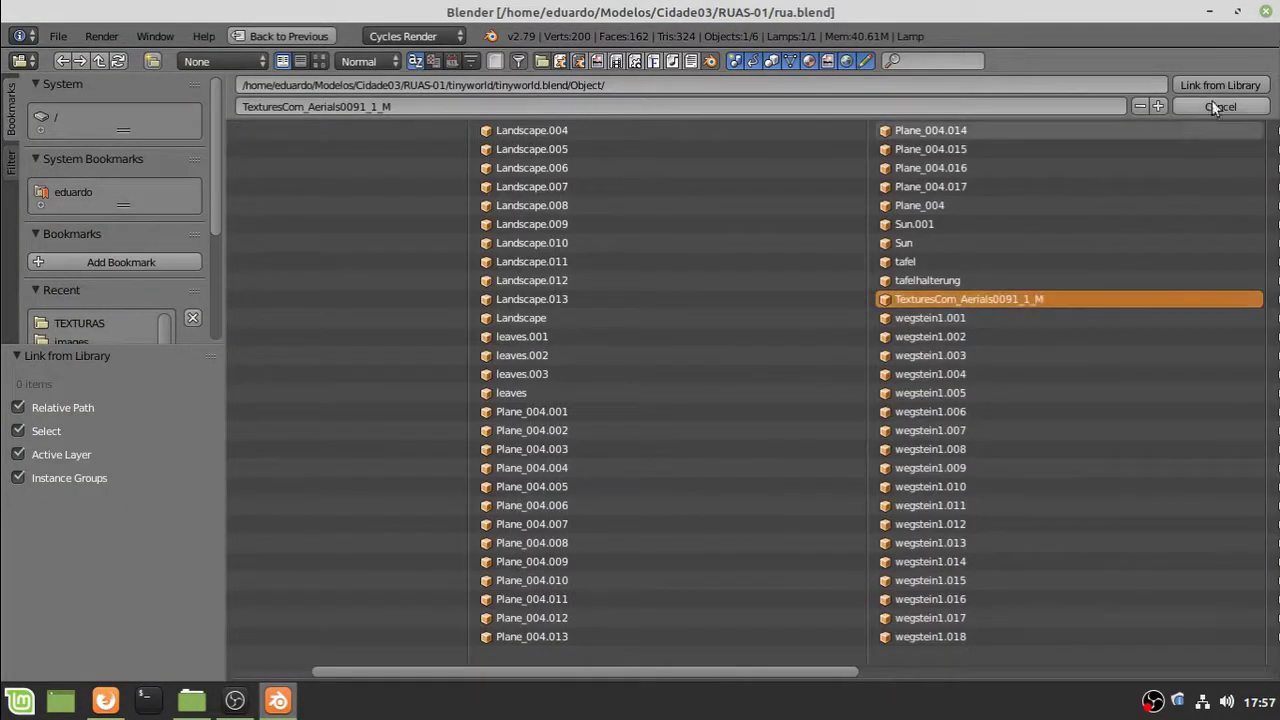
pyautogui.click(1220, 85)
# Select the linked sky plane, make it local and rename it Paisagem
pyautogui.click(1091, 164)
pyautogui.scroll(-5, 1192, 256)
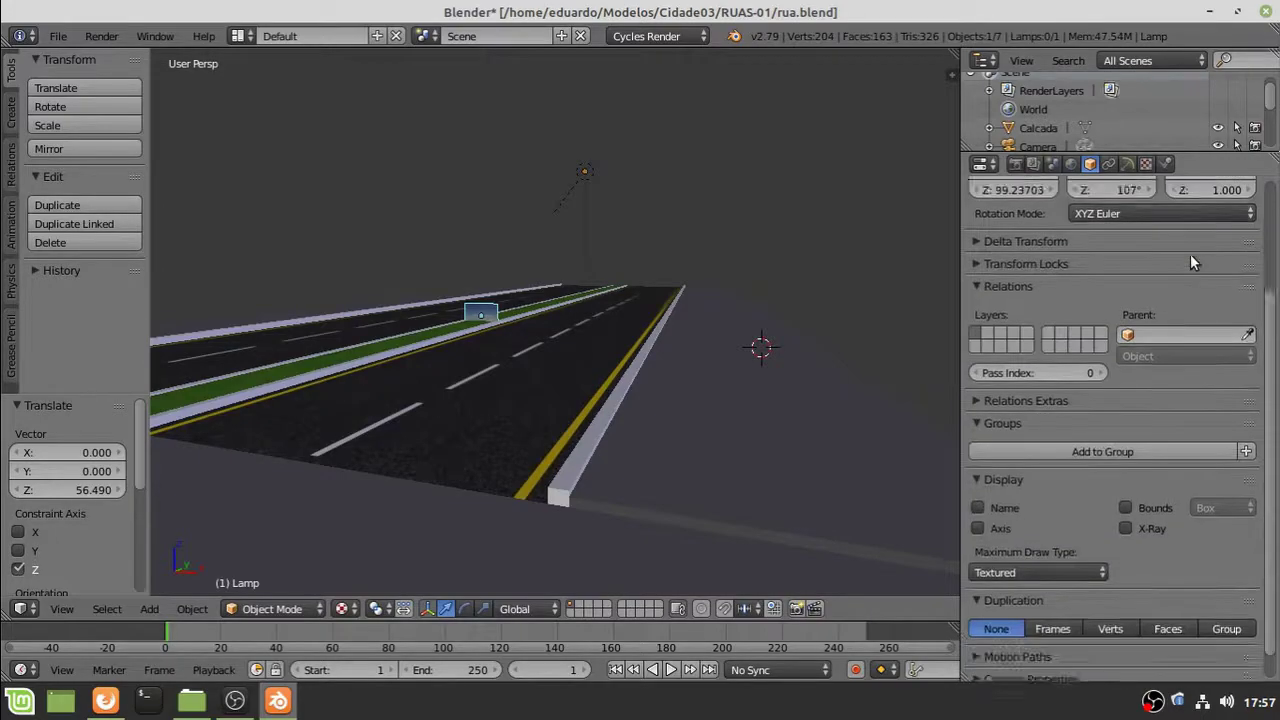
pyautogui.scroll(3, 714, 298)
pyautogui.moveTo(463, 293); pyautogui.dragTo(484, 325, button='middle')
pyautogui.rightClick(443, 308)
pyautogui.click(1142, 162)
pyautogui.click(1089, 166)
pyautogui.click(1072, 165)
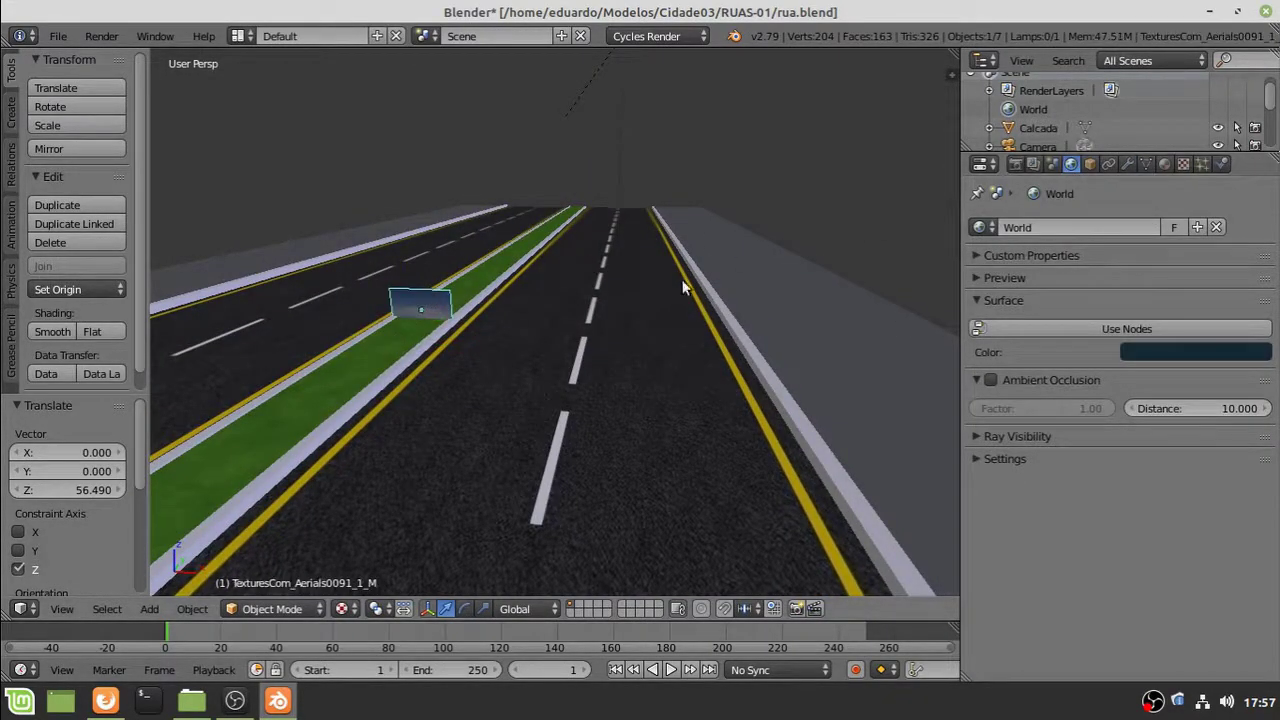
pyautogui.click(1090, 164)
pyautogui.scroll(5, 1090, 220)
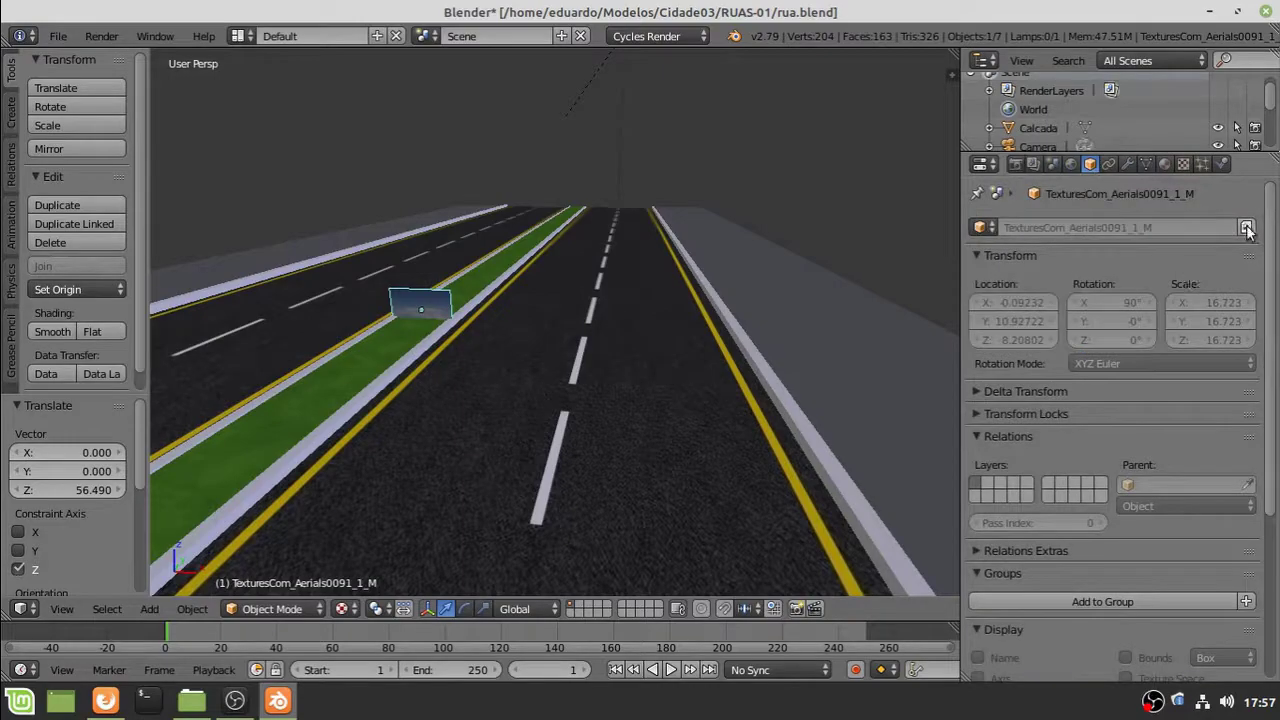
pyautogui.click(1079, 225)
pyautogui.write('Paisagem')
pyautogui.press('Return')
# Scale the Paisagem plane to about 707 and place it behind the street's far end at about X -11, Y 714, Z 279
pyautogui.moveTo(446, 293); pyautogui.dragTo(612, 182)
pyautogui.press('s')
pyautogui.click(665, 429)
pyautogui.moveTo(587, 137); pyautogui.dragTo(599, 608)
pyautogui.moveTo(635, 296); pyautogui.dragTo(697, 100, button='middle')
pyautogui.moveTo(697, 100); pyautogui.dragTo(725, 204)
pyautogui.moveTo(725, 206); pyautogui.dragTo(921, 298, button='middle')
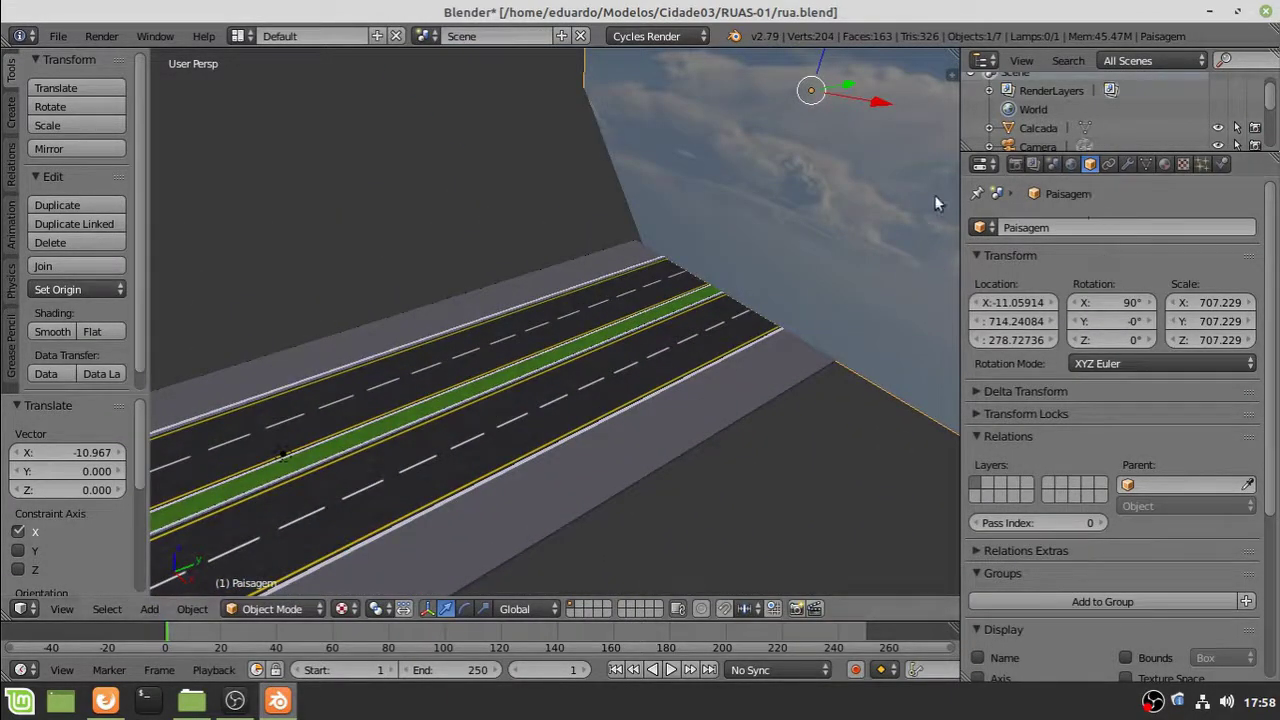
# Duplicate the Paisagem plane about 926 units along negative X and rotate the copy 90° about Z
pyautogui.hotkey('shift', 'd')
pyautogui.press('x')
pyautogui.click(574, 173)
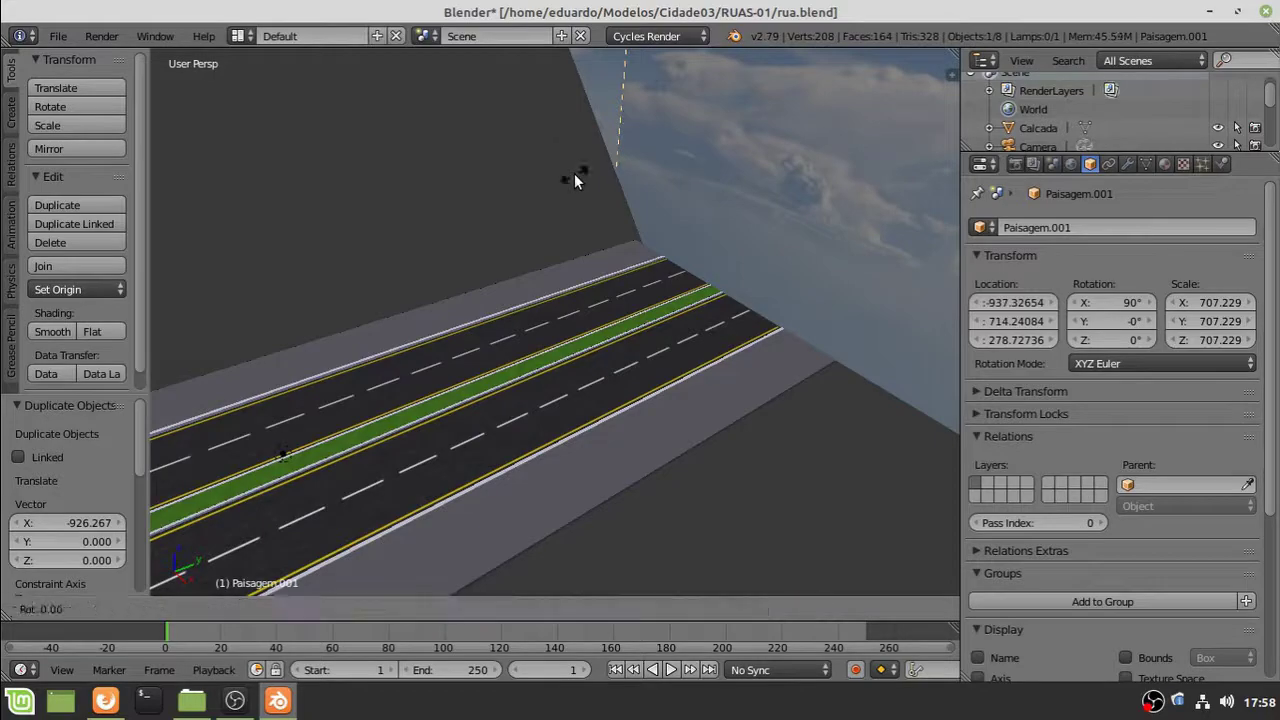
pyautogui.press('Return')
pyautogui.moveTo(574, 178); pyautogui.dragTo(608, 122, button='middle')
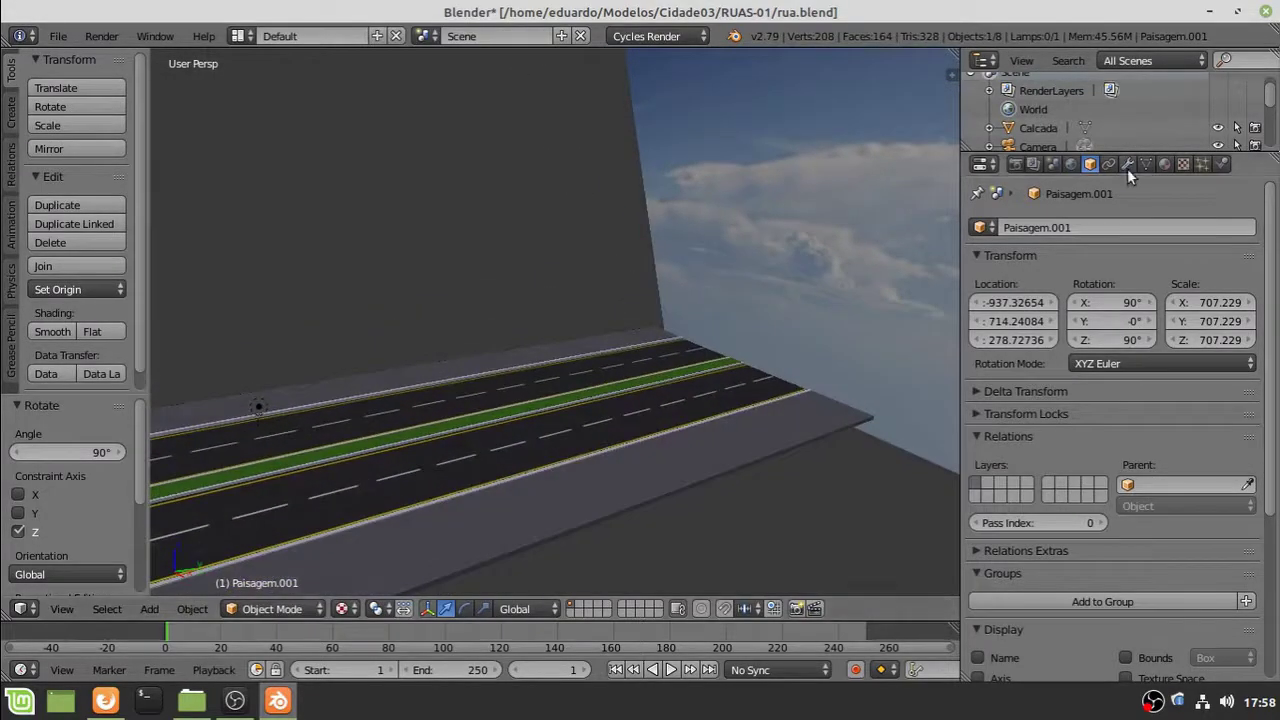
# Move the duplicated sky plane alongside the street to about X -344, Y 184
pyautogui.moveTo(501, 137); pyautogui.dragTo(464, 268, button='middle')
pyautogui.moveTo(246, 163); pyautogui.dragTo(515, 265)
pyautogui.moveTo(515, 200); pyautogui.dragTo(450, 232, button='middle')
pyautogui.keyDown('shift'); pyautogui.moveTo(661, 108); pyautogui.dragTo(617, 188, button='middle'); pyautogui.keyUp('shift')
pyautogui.moveTo(625, 164); pyautogui.dragTo(560, 407)
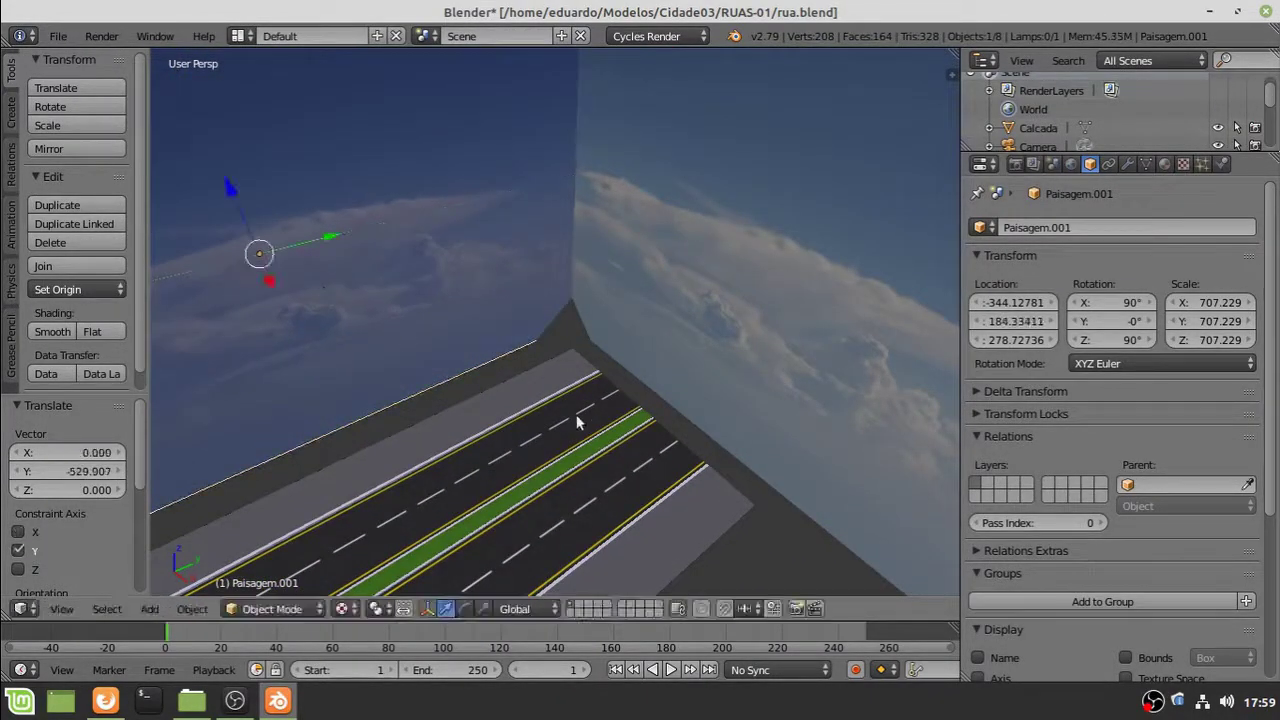
# Aim the camera down the street toward the sky backdrop with Walk navigation and render the scene
pyautogui.press('KP_0')
pyautogui.hotkey('shift', 'f')
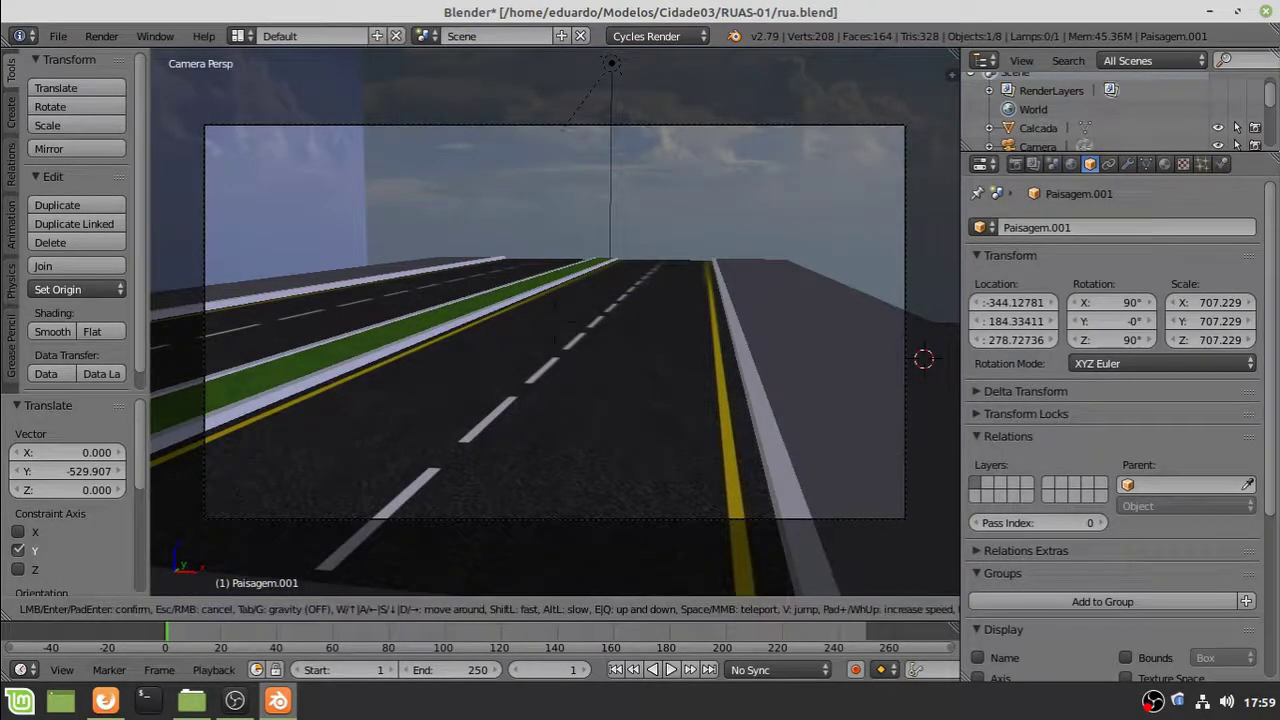
pyautogui.press('a')
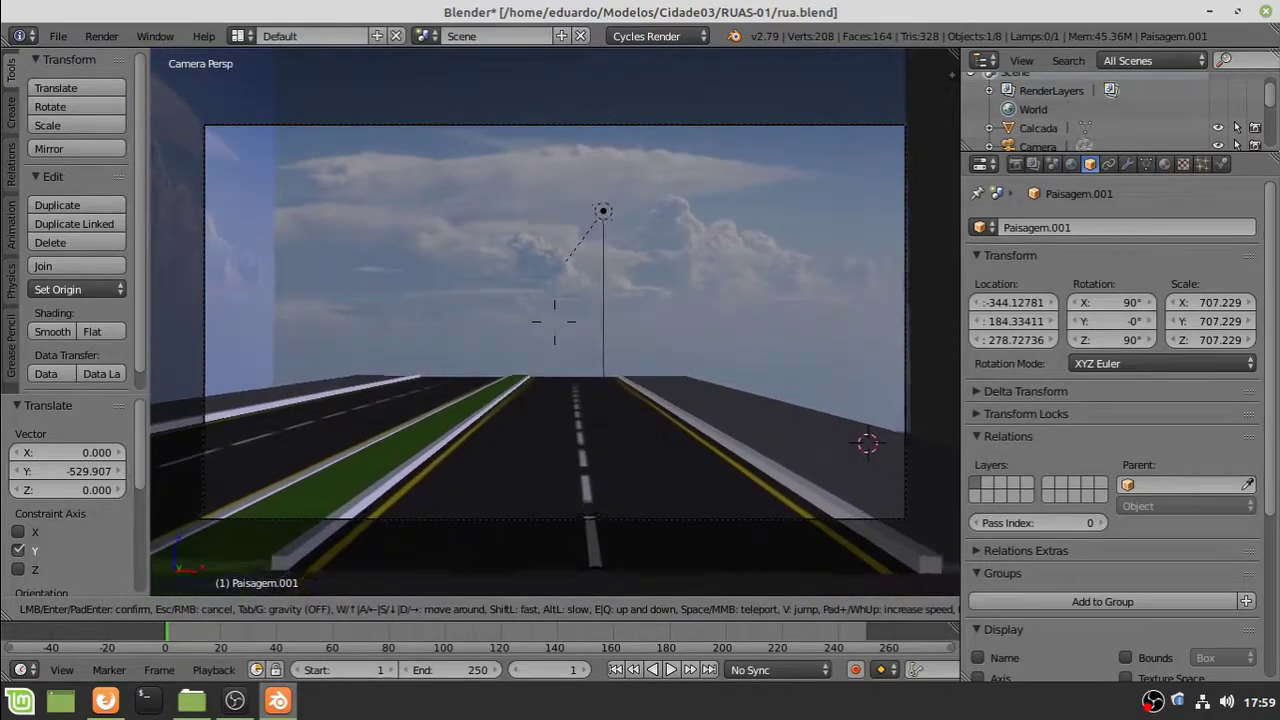
pyautogui.click(535, 325)
pyautogui.press('F12')
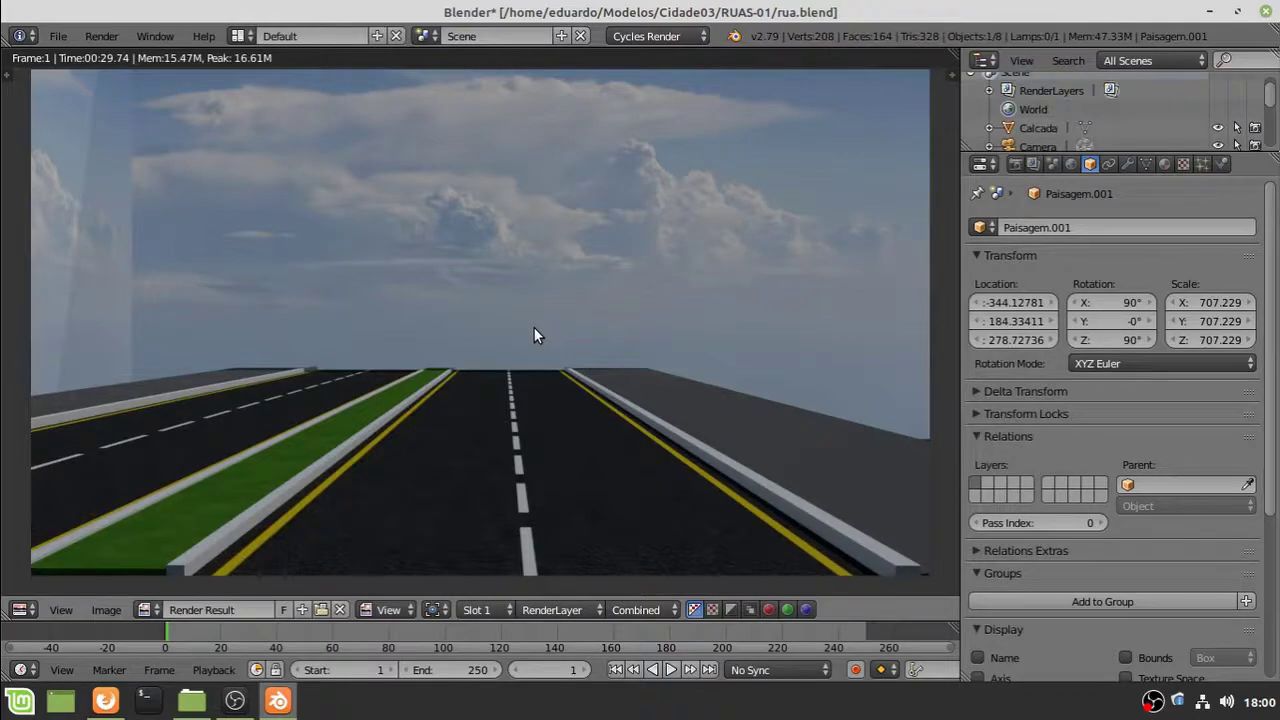
pyautogui.press('Escape')
# Delete the duplicated side sky plane and return to the camera view
pyautogui.moveTo(595, 315); pyautogui.dragTo(531, 295, button='middle')
pyautogui.press('x')
pyautogui.click(239, 217)
pyautogui.press('KP_0')
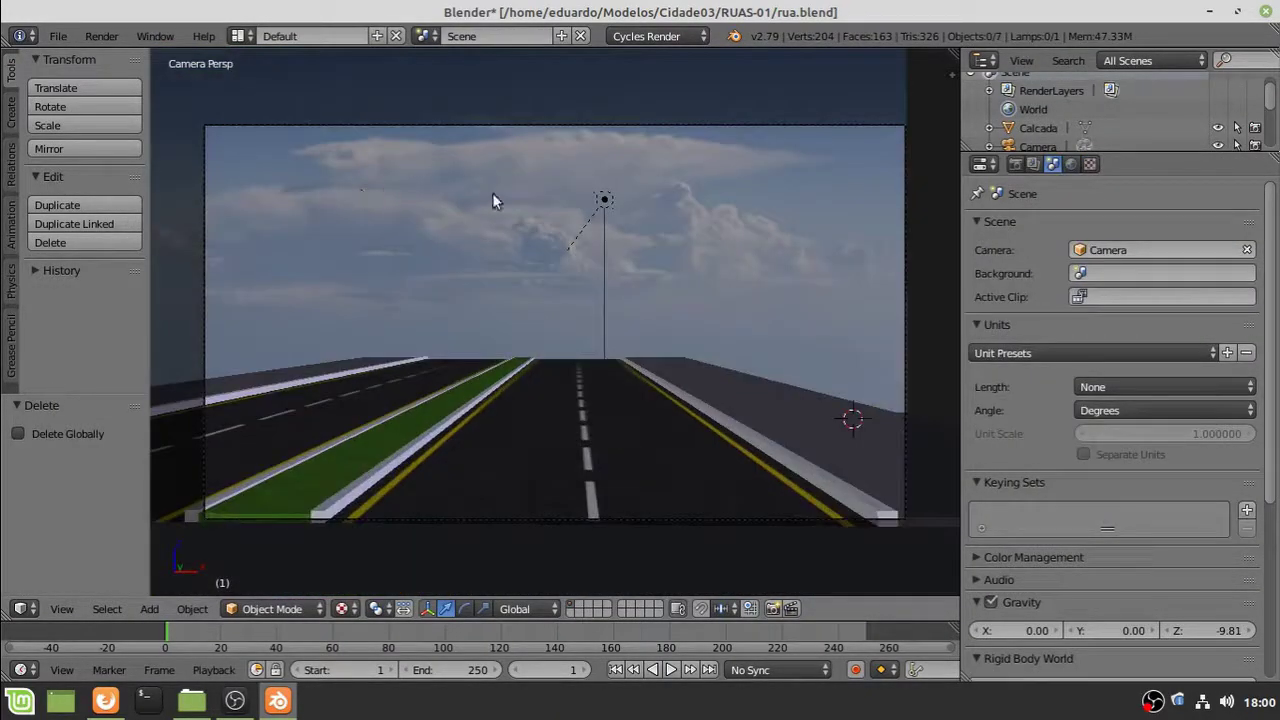
# Lower the Paisagem plane about 74.4 units on Z and render the scene
pyautogui.rightClick(520, 96)
pyautogui.press('g')
pyautogui.press('z')
pyautogui.click(519, 150)
pyautogui.press('F12')
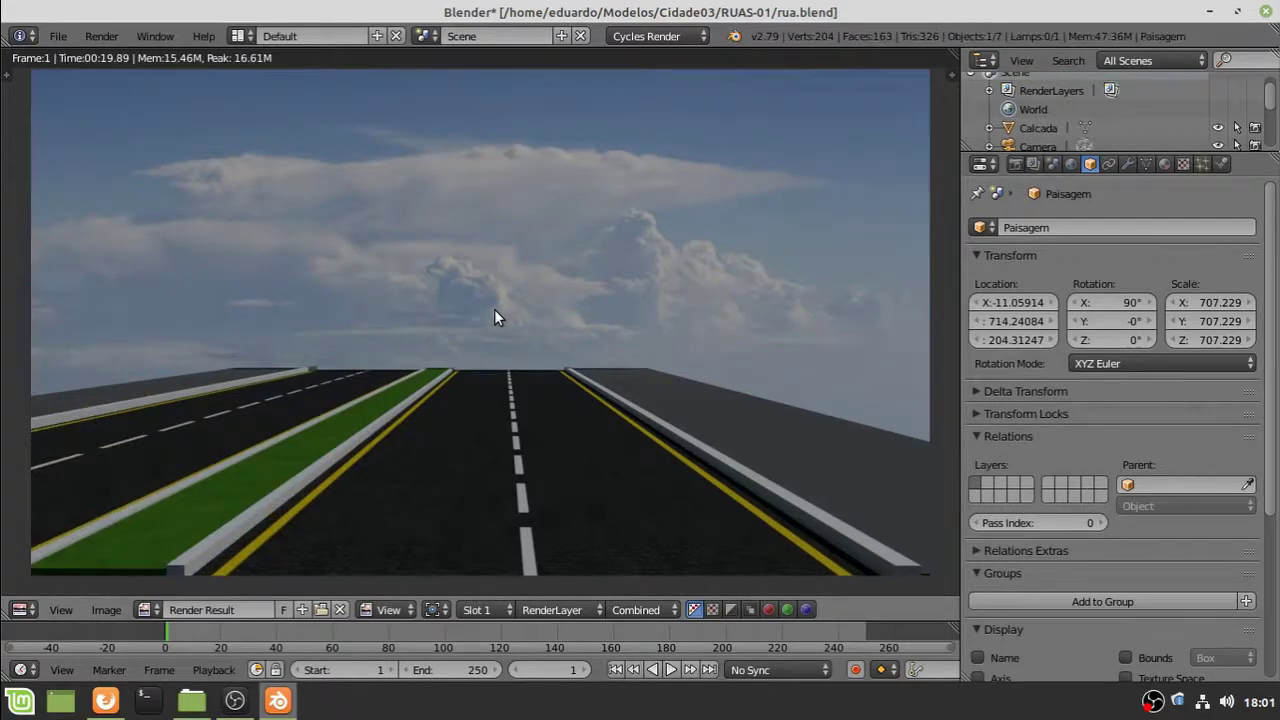
pyautogui.press('Escape')
# Slightly adjust the camera with Walk navigation and render the final street image
pyautogui.hotkey('shift', 'f')
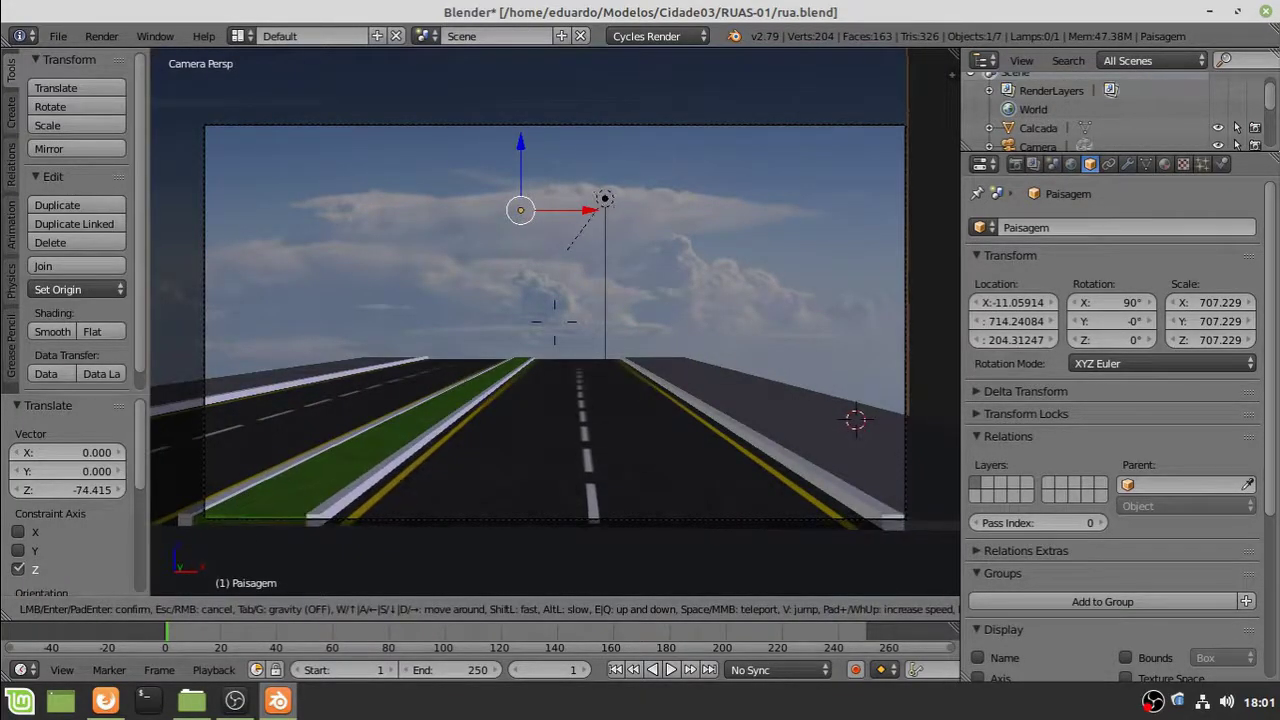
pyautogui.press('Return')
pyautogui.press('F12')
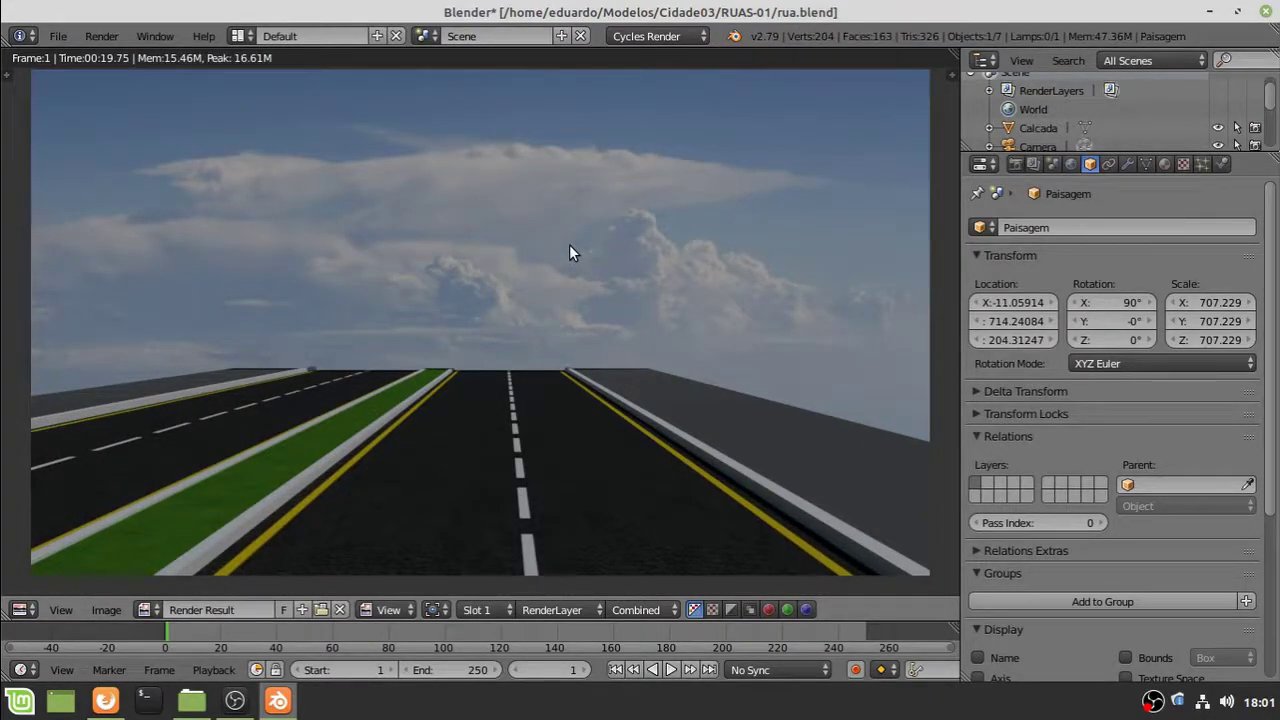
pyautogui.click(1165, 700)
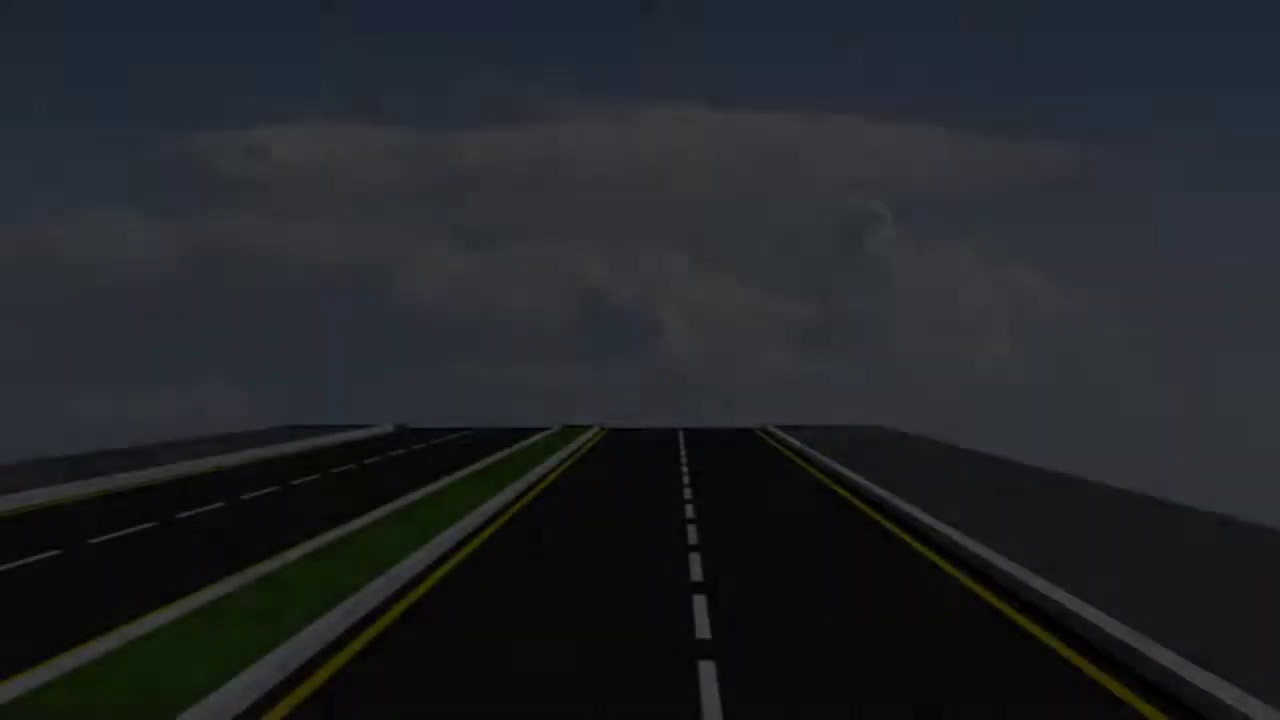